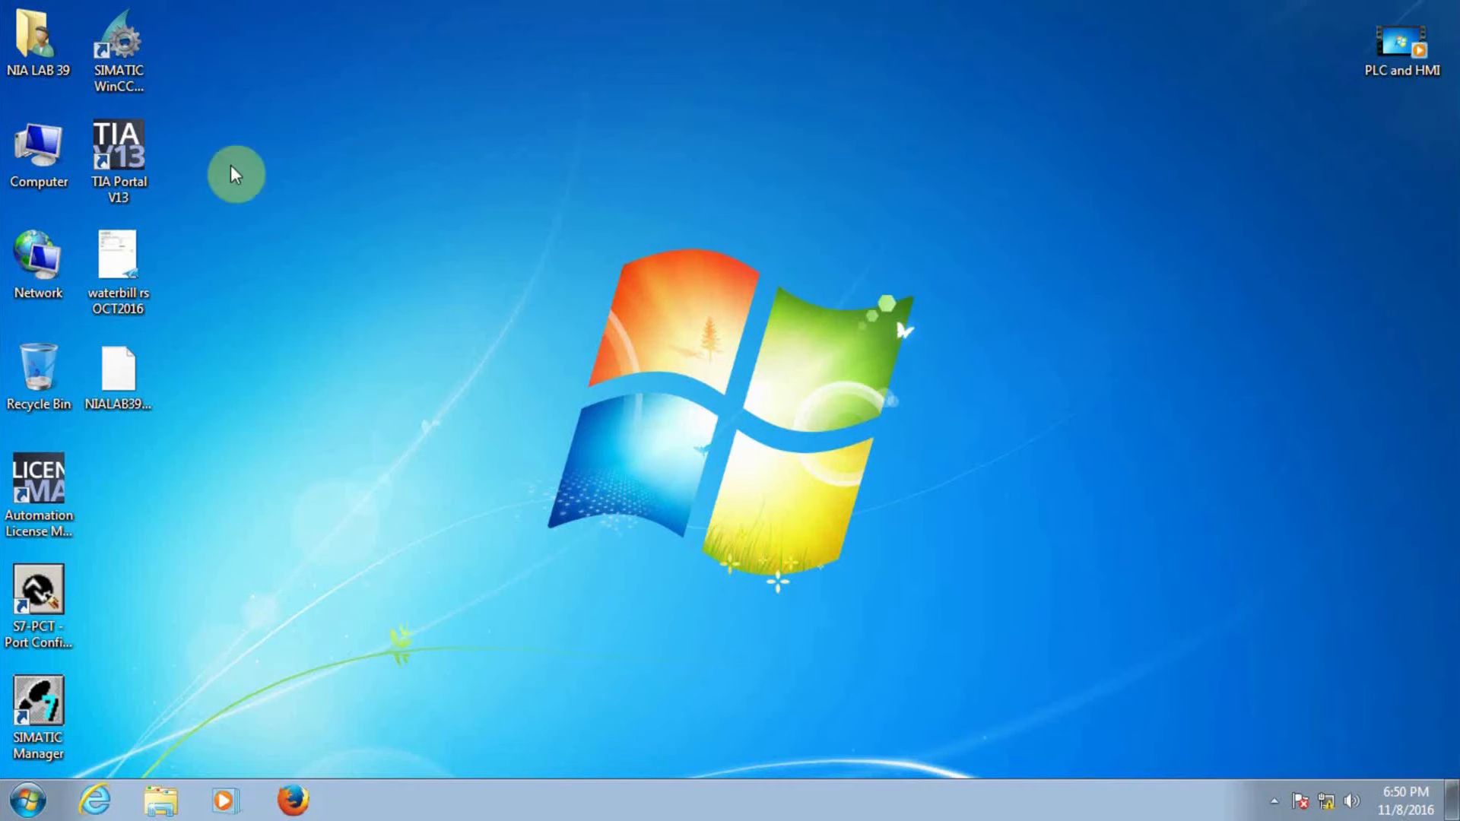
Start TIA Portal V13 and create a new project named PLC RTU.
{"action": "double_click", "coordinate": [132, 171]}
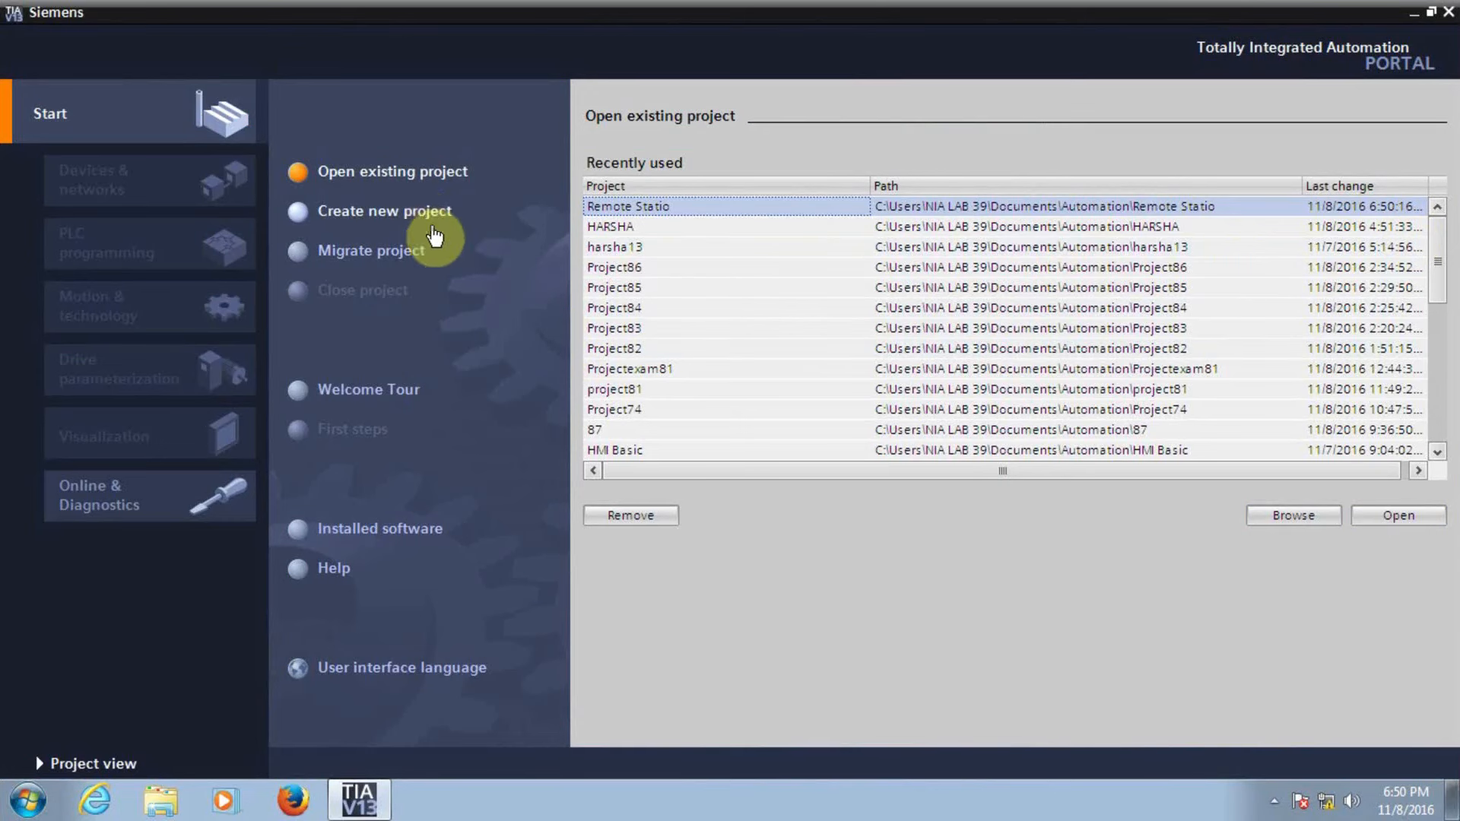
{"action": "left_click", "coordinate": [432, 219]}
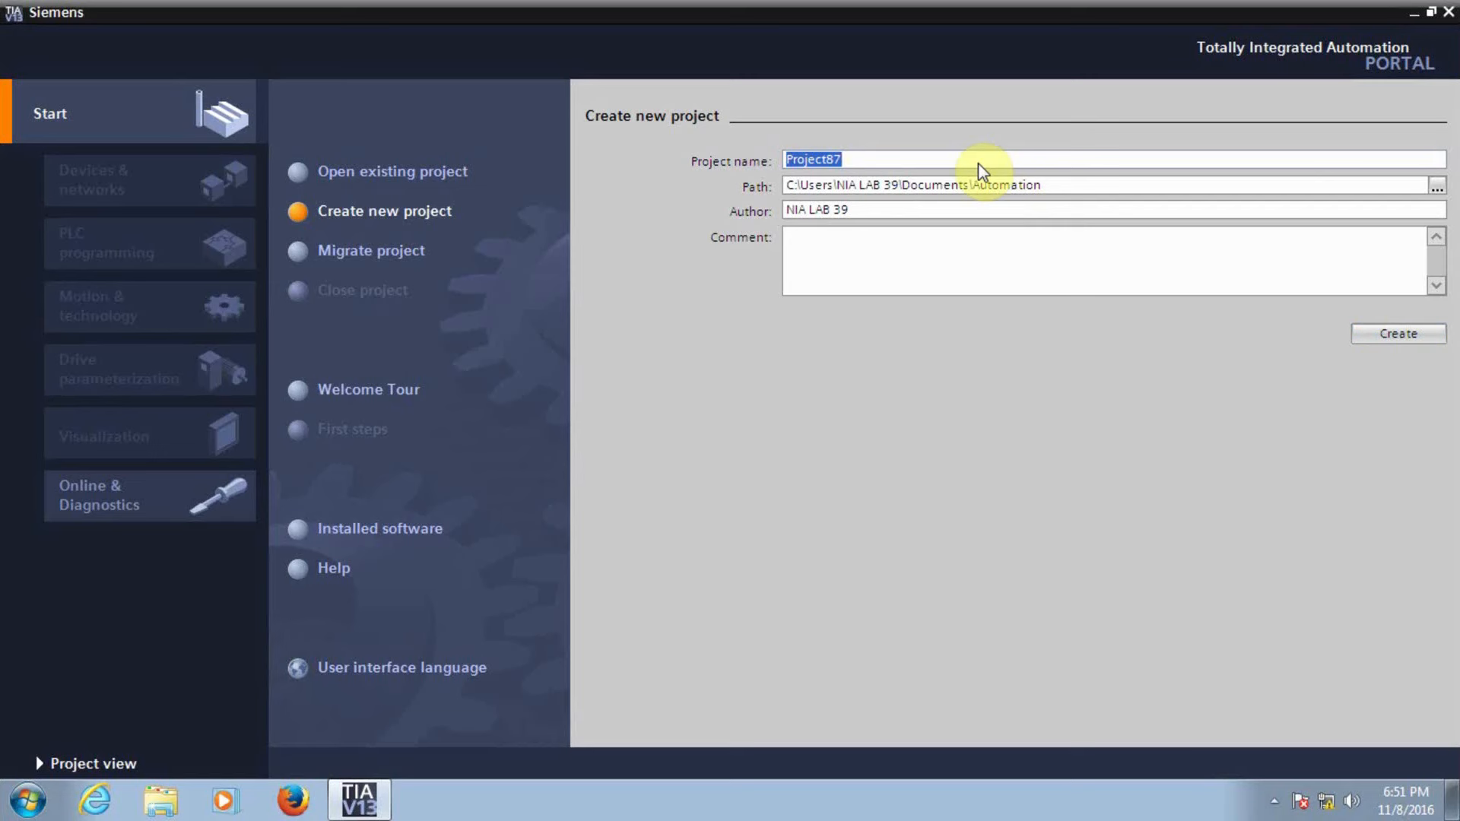
{"action": "type", "text": "PLC RTU"}
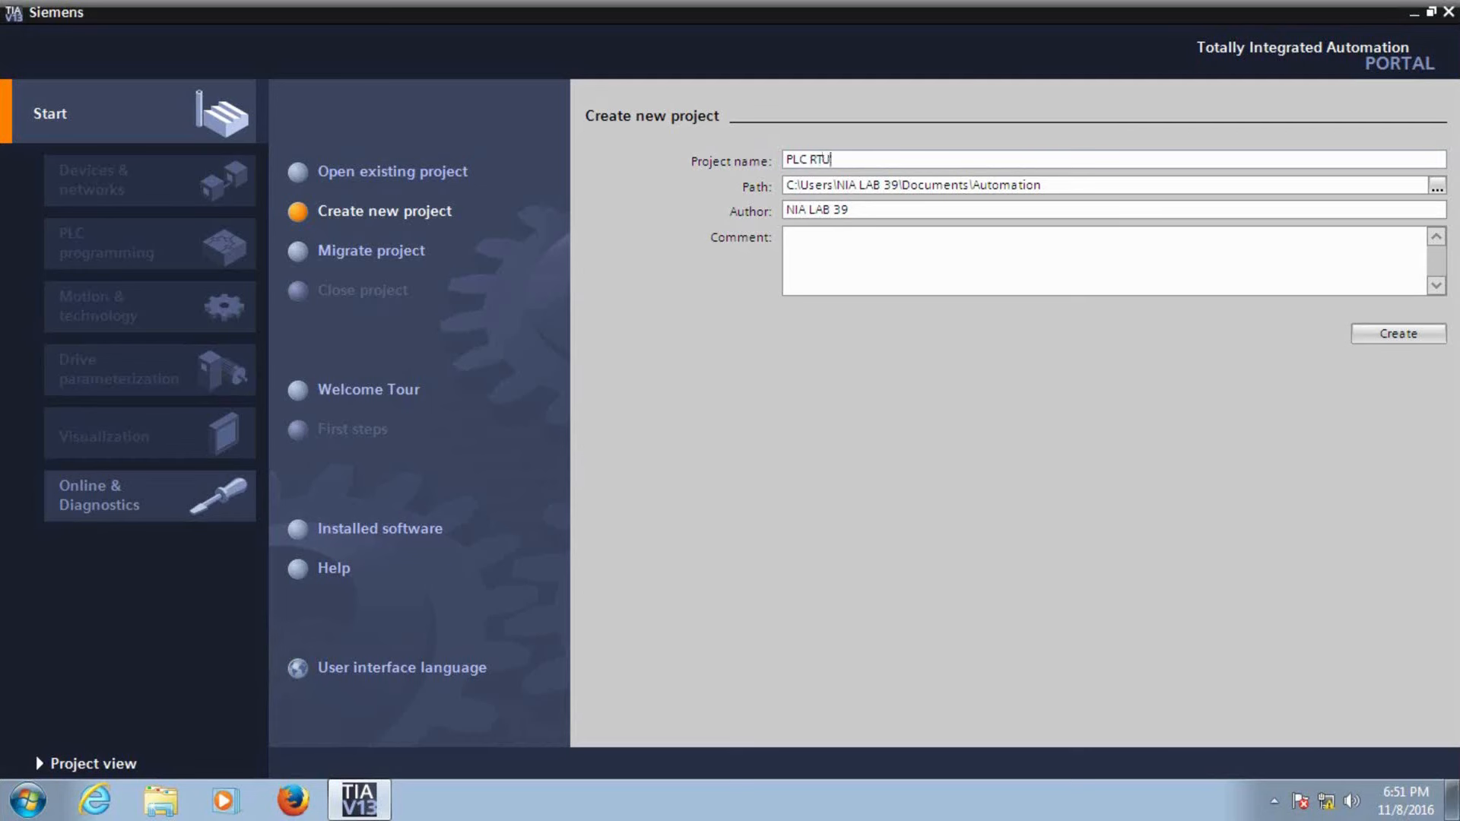
{"action": "left_click", "coordinate": [1397, 336]}
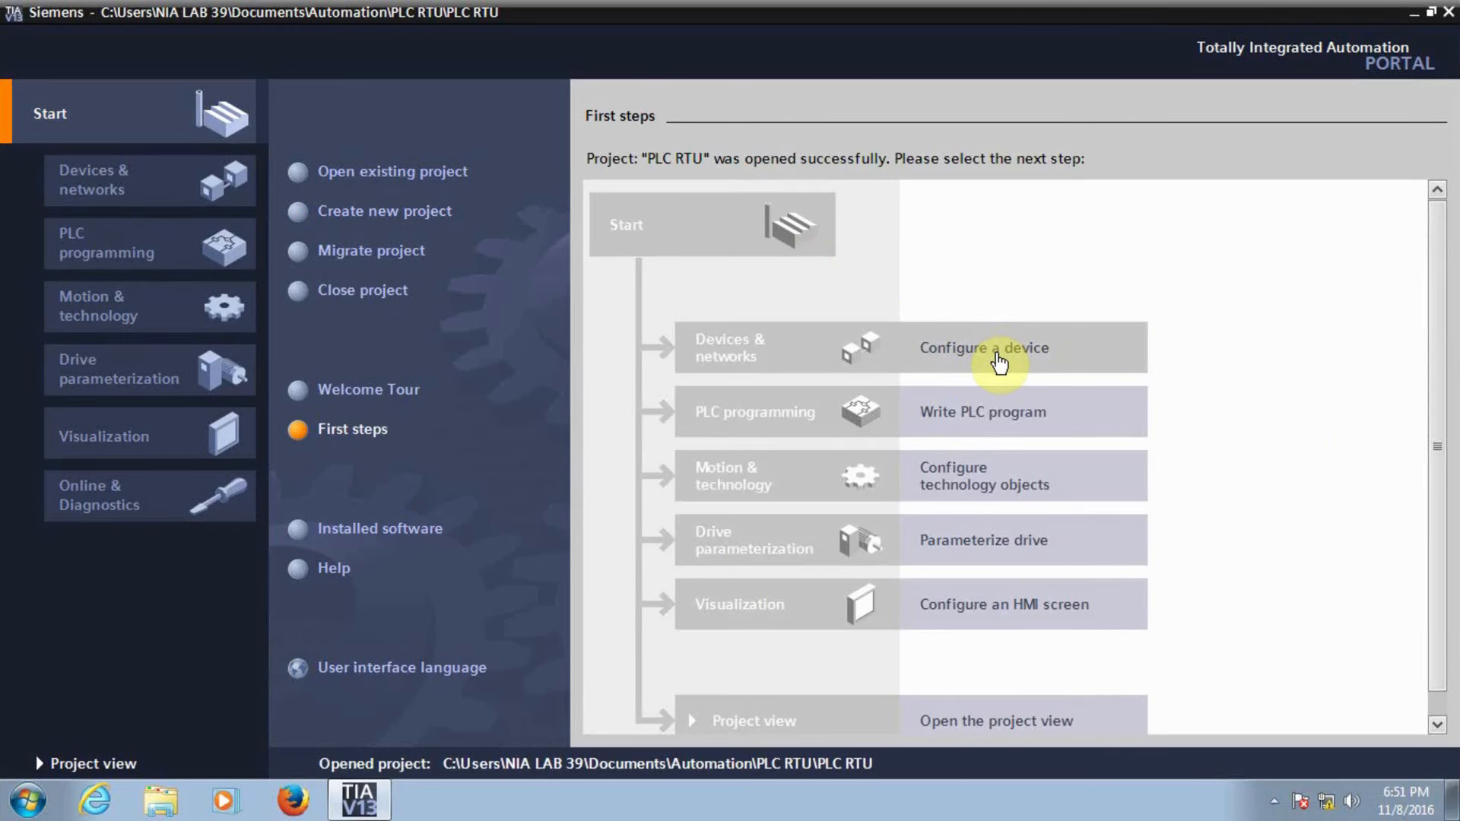
Add an S7-1200 controller, CPU 1215C DC/DC/DC with article number 6ES7 215-1AG40-0XB0, to the project.
{"action": "left_click", "coordinate": [1002, 363]}
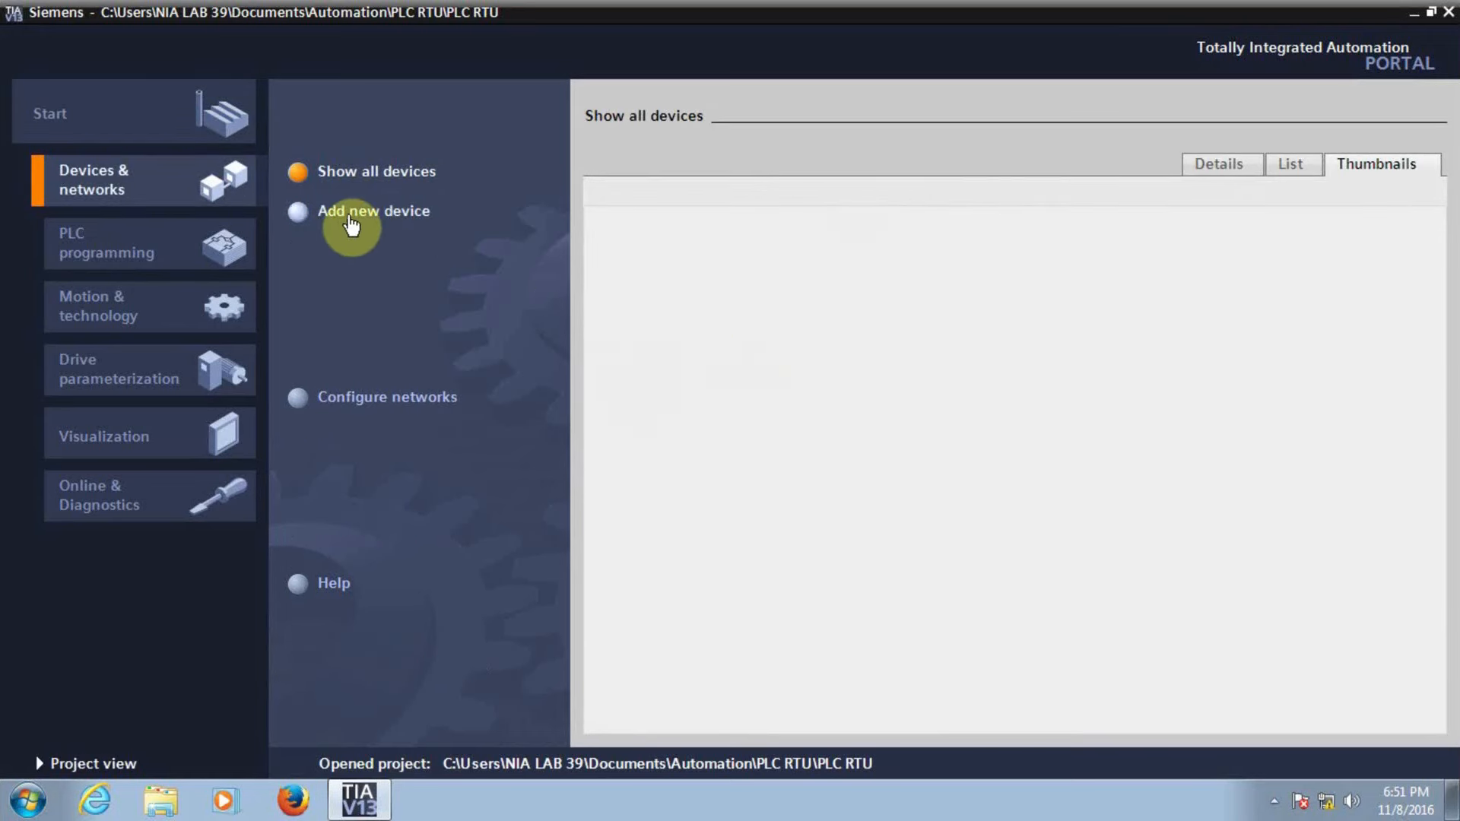
{"action": "left_click", "coordinate": [352, 223]}
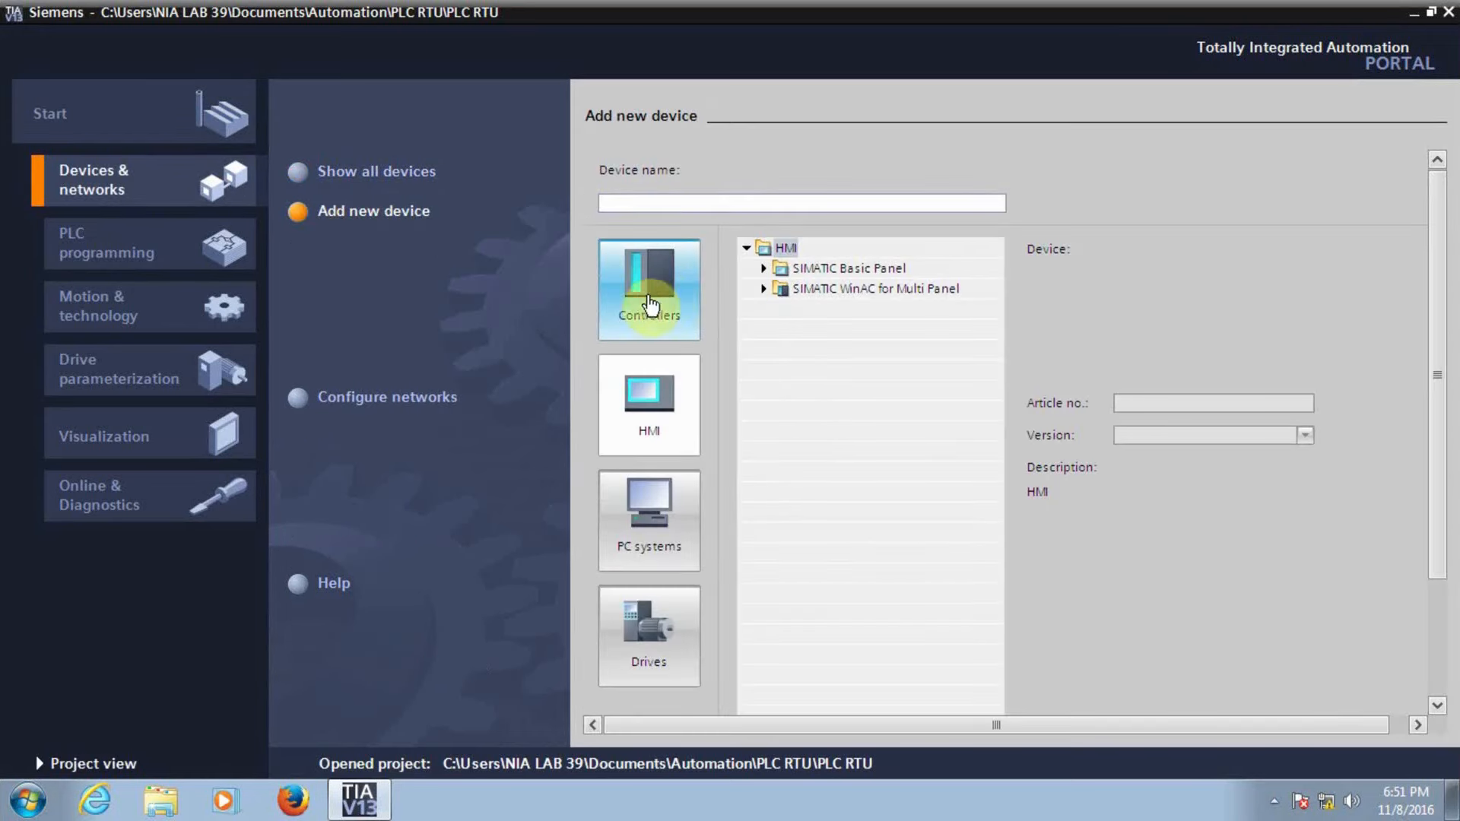
{"action": "left_click", "coordinate": [664, 299]}
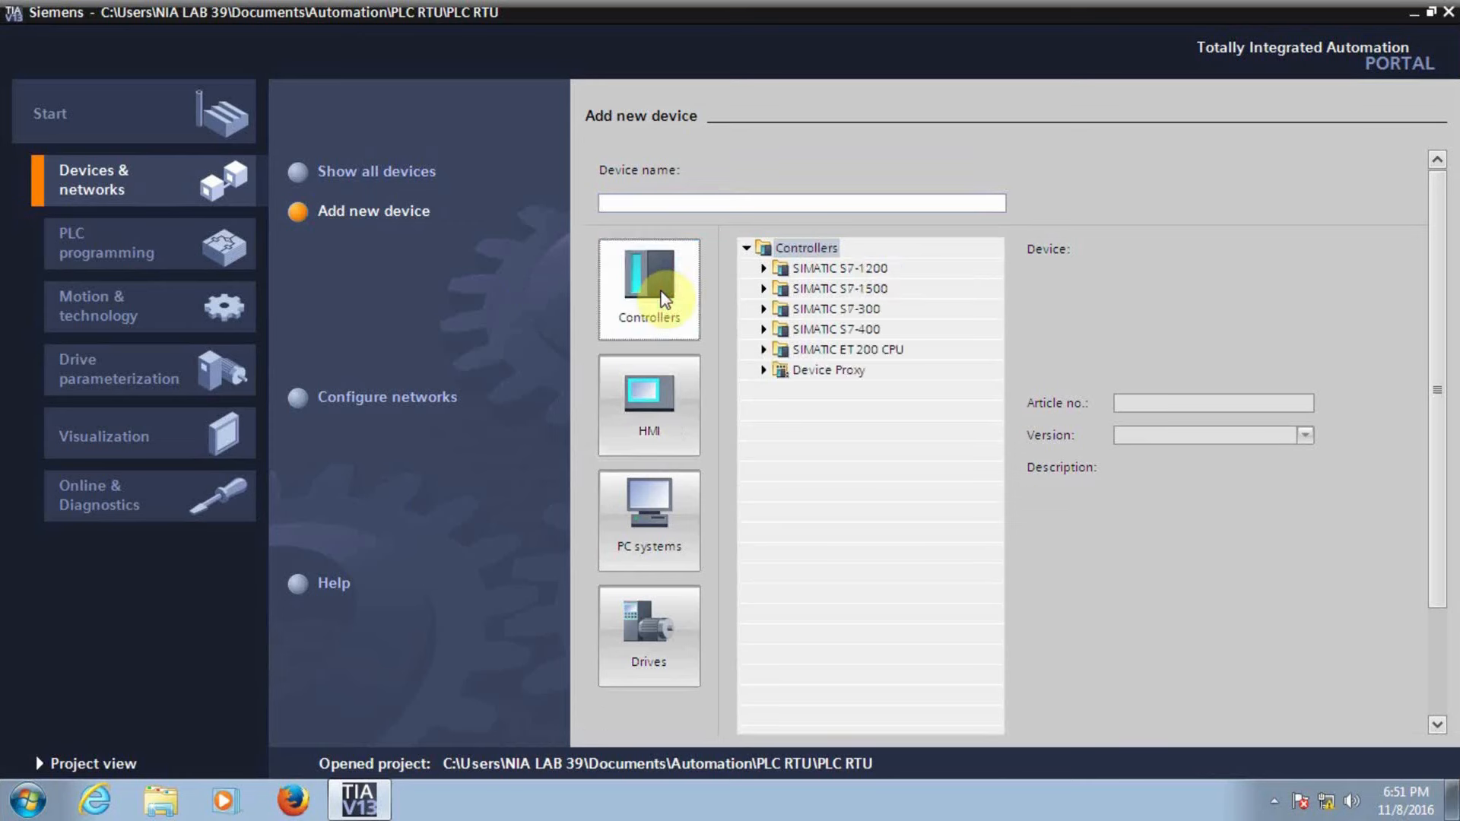
{"action": "left_click", "coordinate": [762, 268]}
{"action": "left_click", "coordinate": [780, 230]}
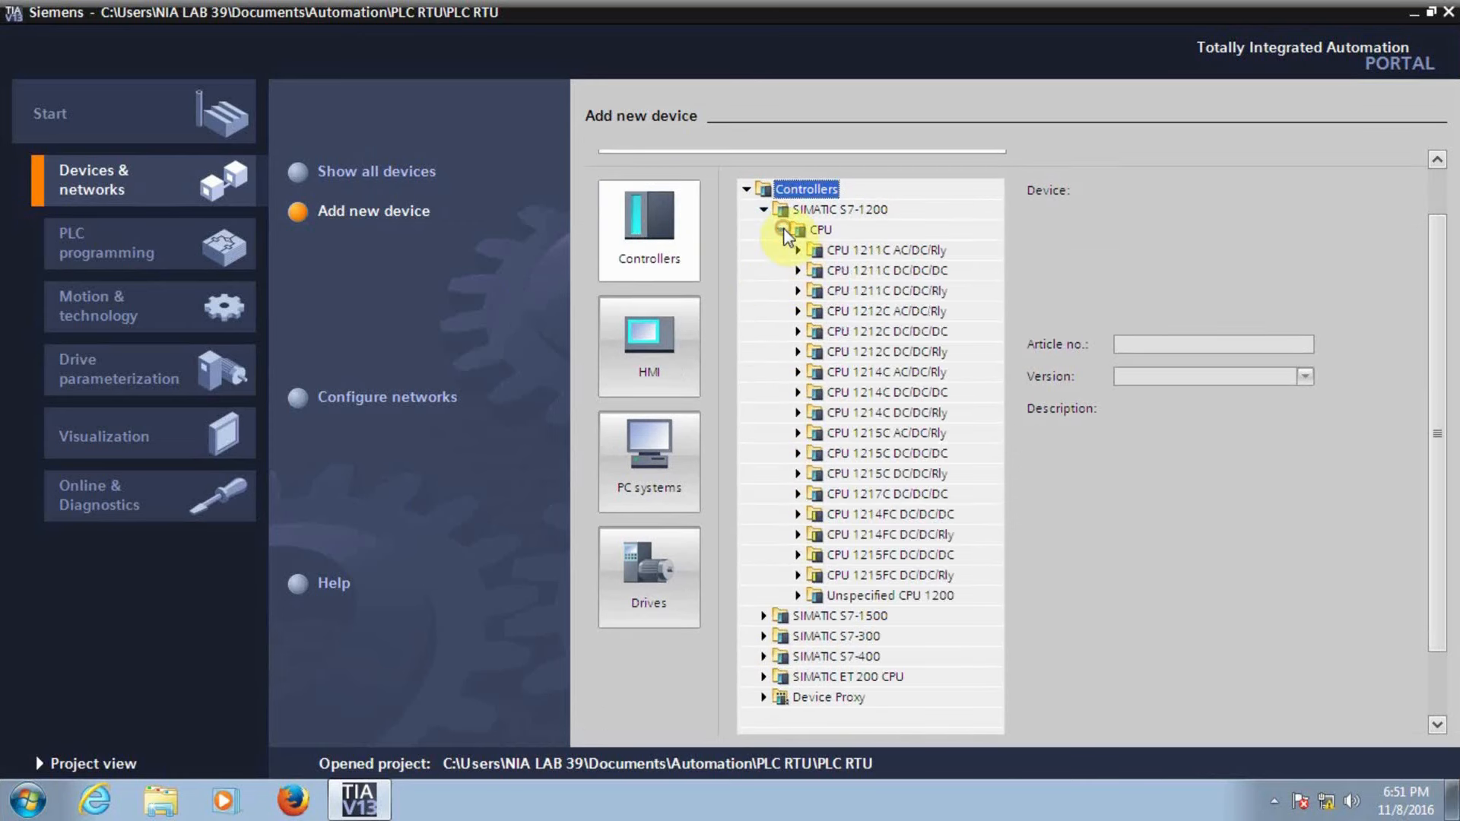
{"action": "left_click", "coordinate": [798, 455]}
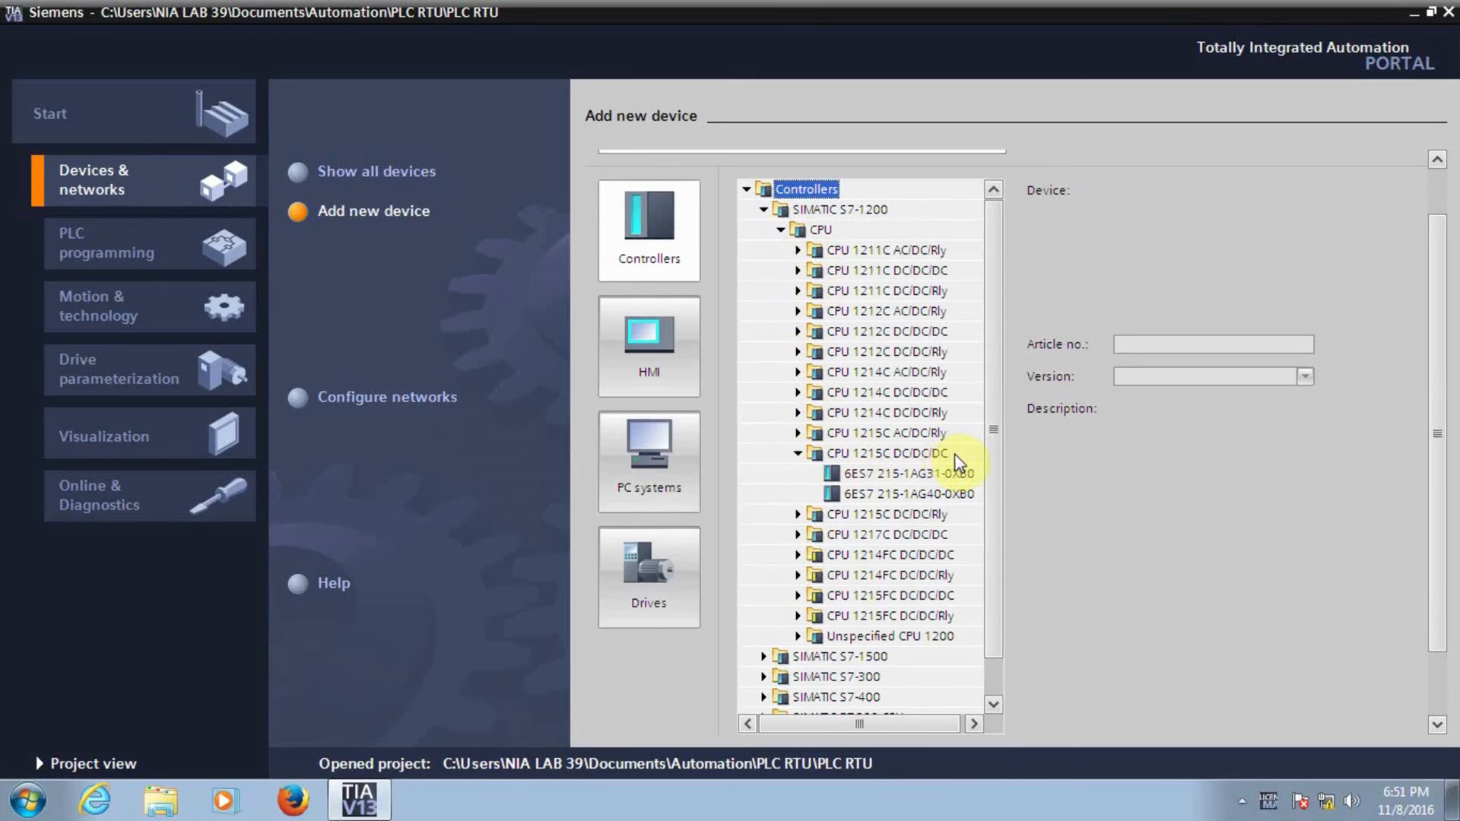
{"action": "left_click", "coordinate": [921, 496]}
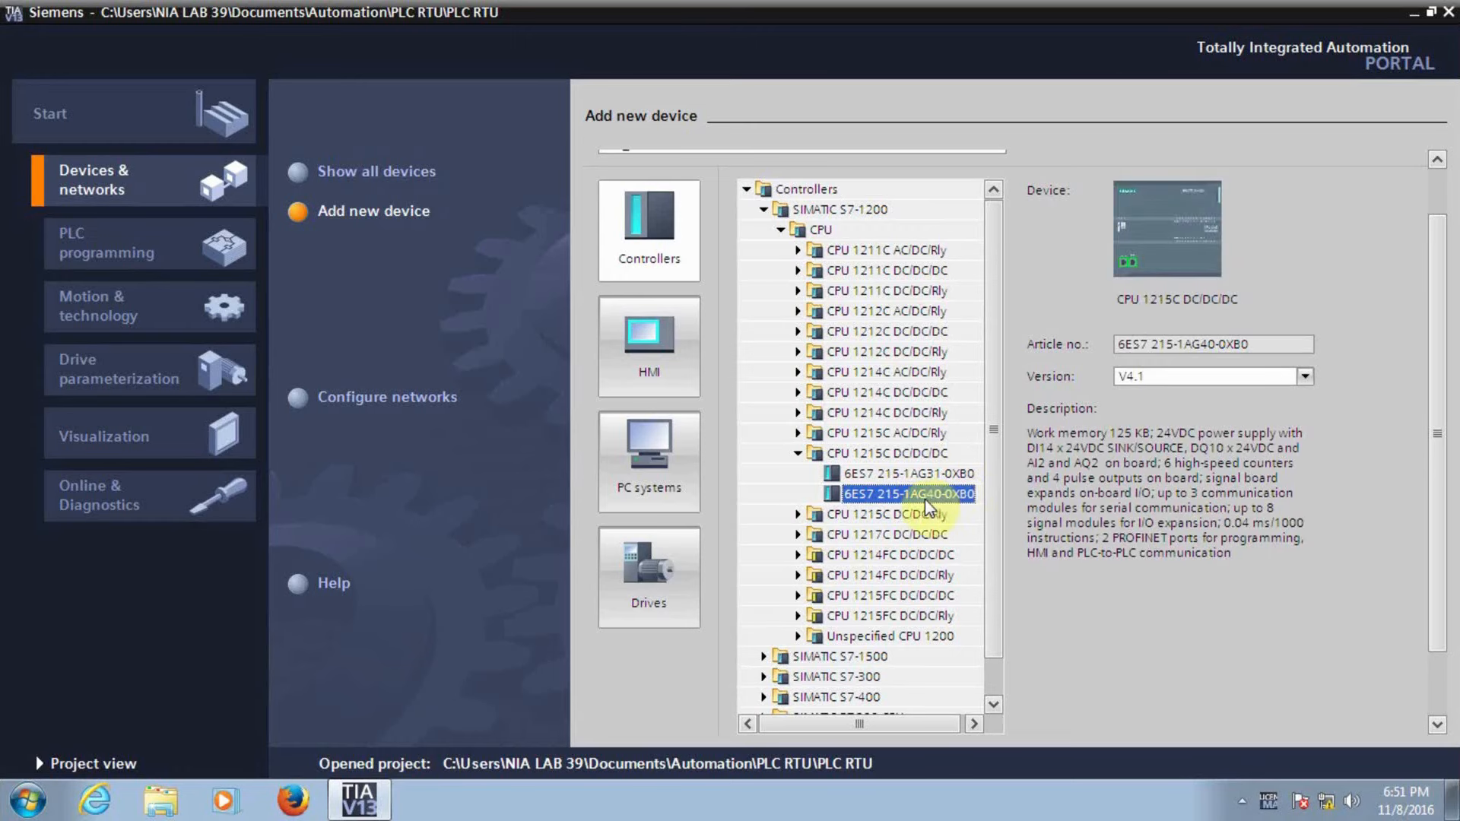
{"action": "left_click_drag", "start_coordinate": [1442, 581], "coordinate": [1442, 643]}
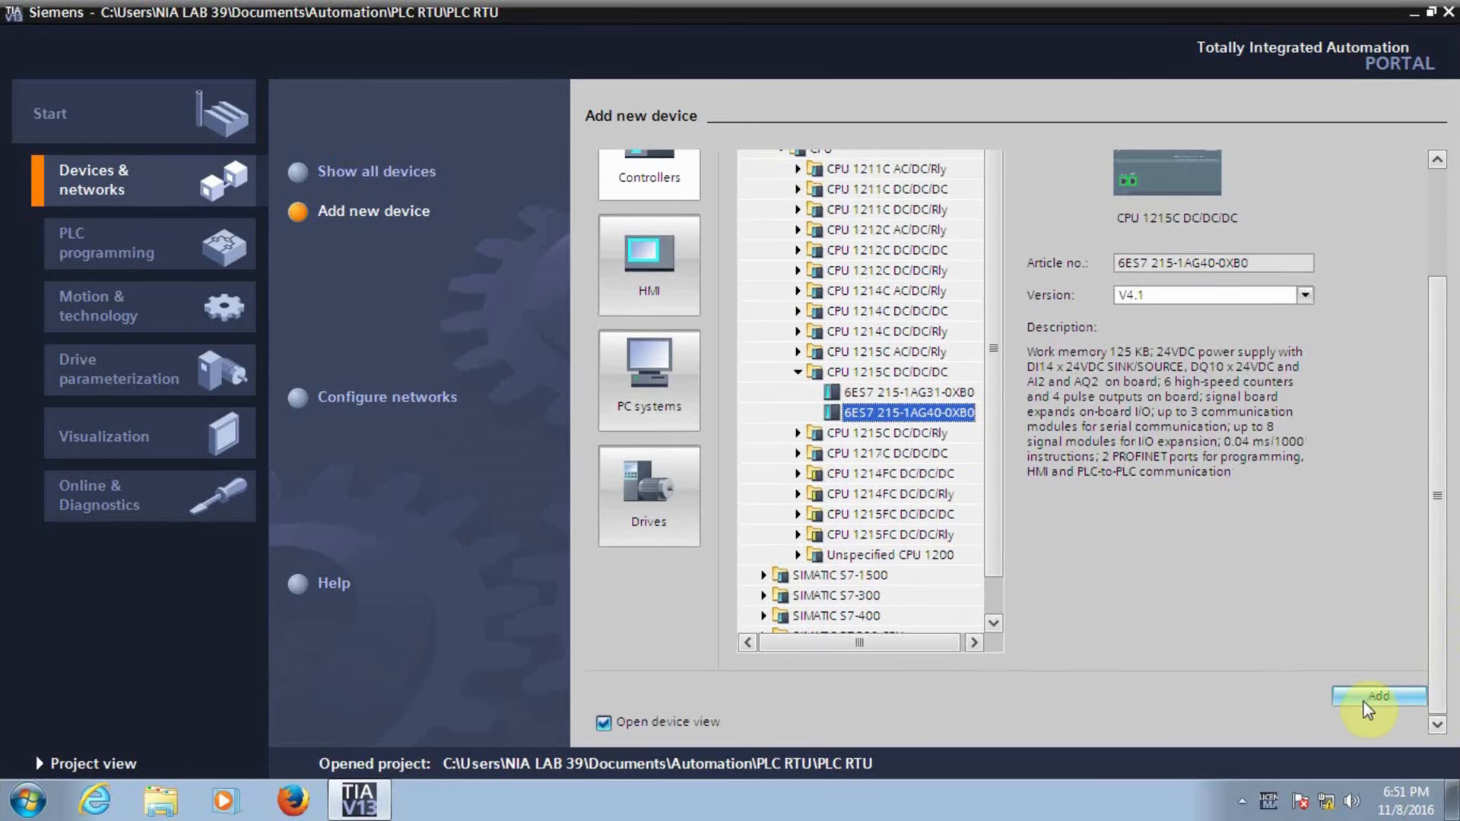
{"action": "left_click", "coordinate": [1369, 698]}
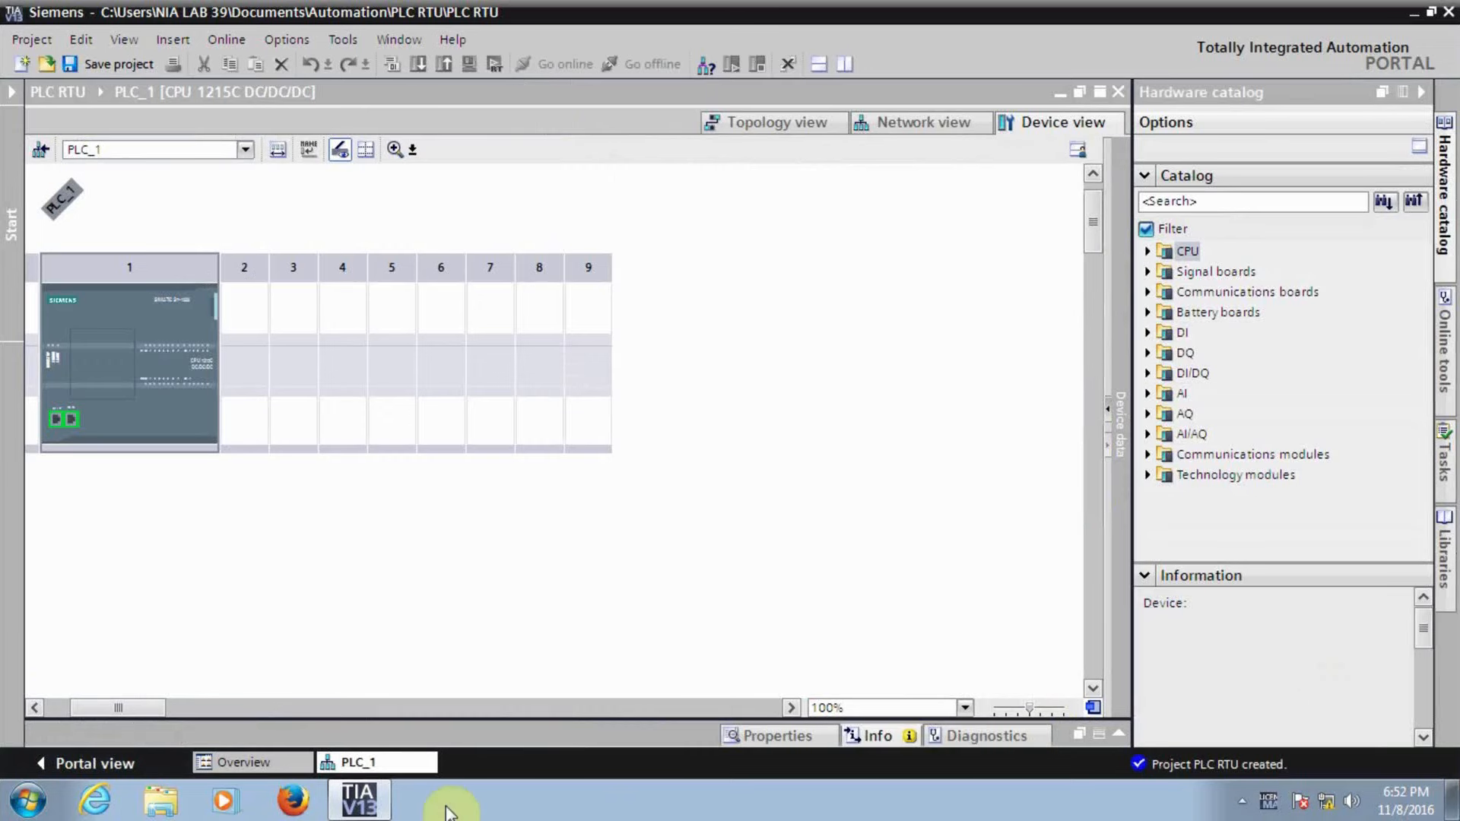
Review the Ethernet address settings of the CPU's PROFINET interface and save the project.
{"action": "left_click_drag", "start_coordinate": [123, 709], "coordinate": [85, 712]}
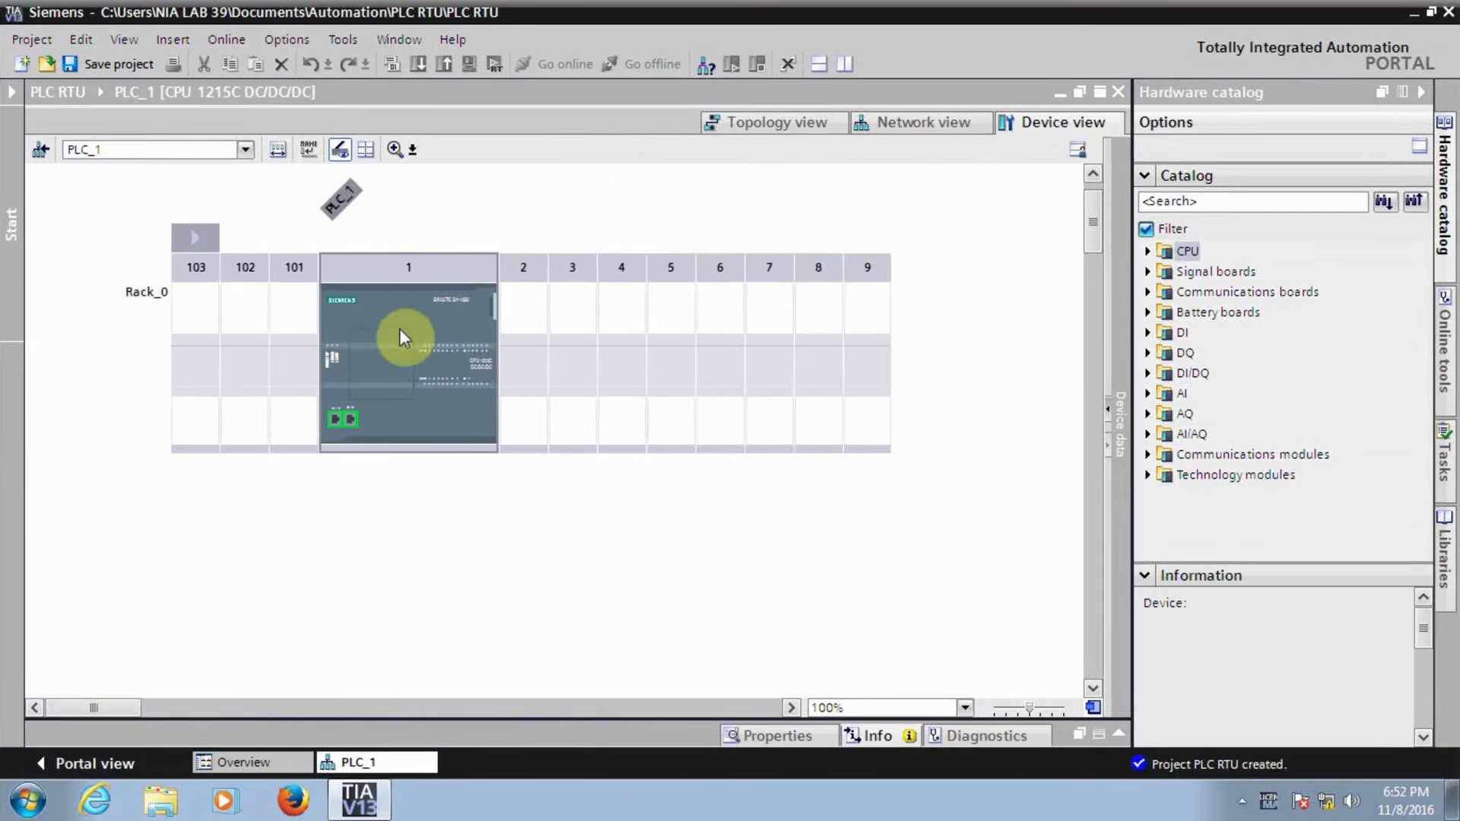
{"action": "left_click", "coordinate": [470, 317]}
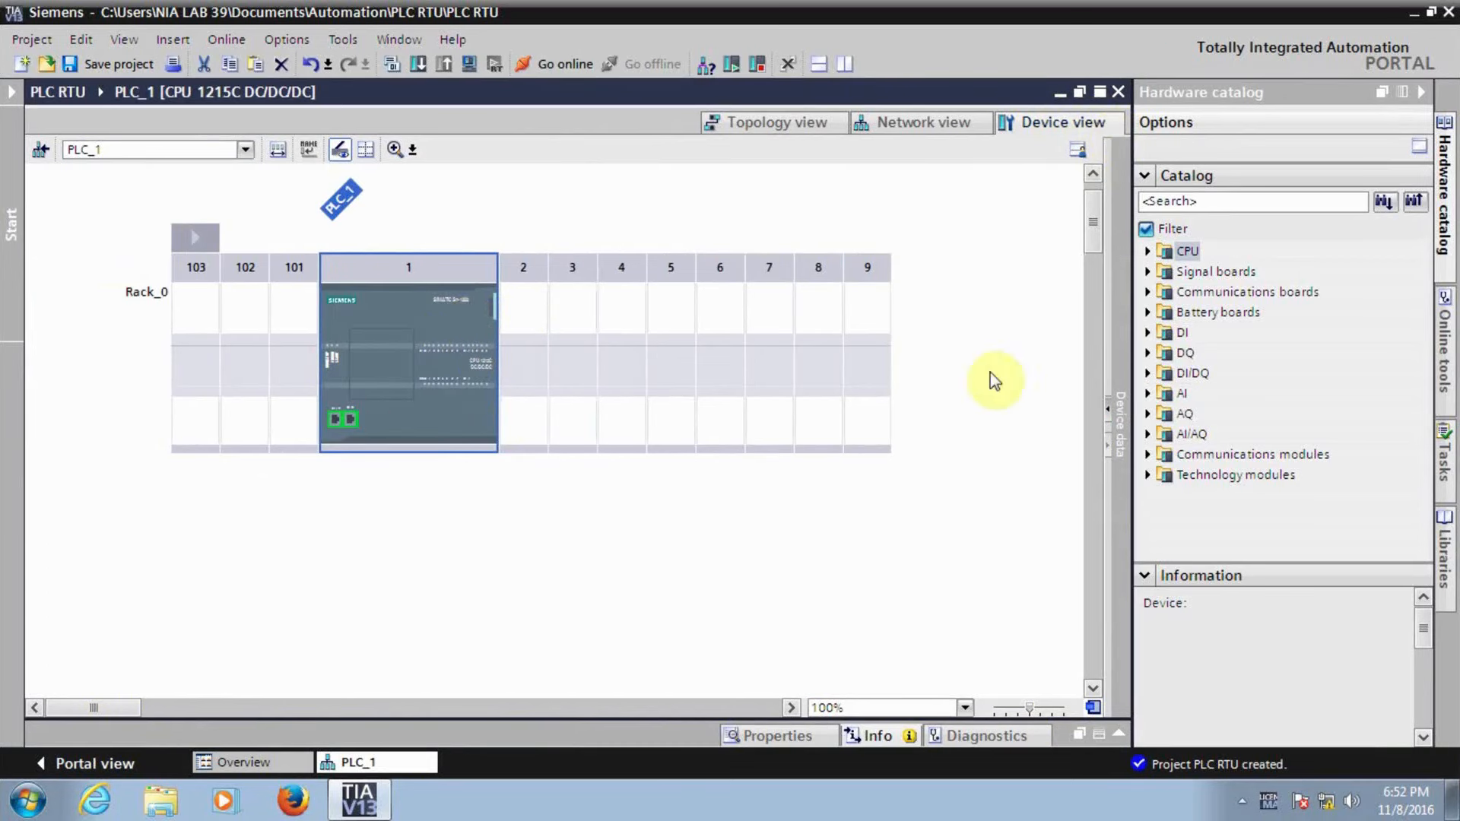
{"action": "double_click", "coordinate": [348, 421]}
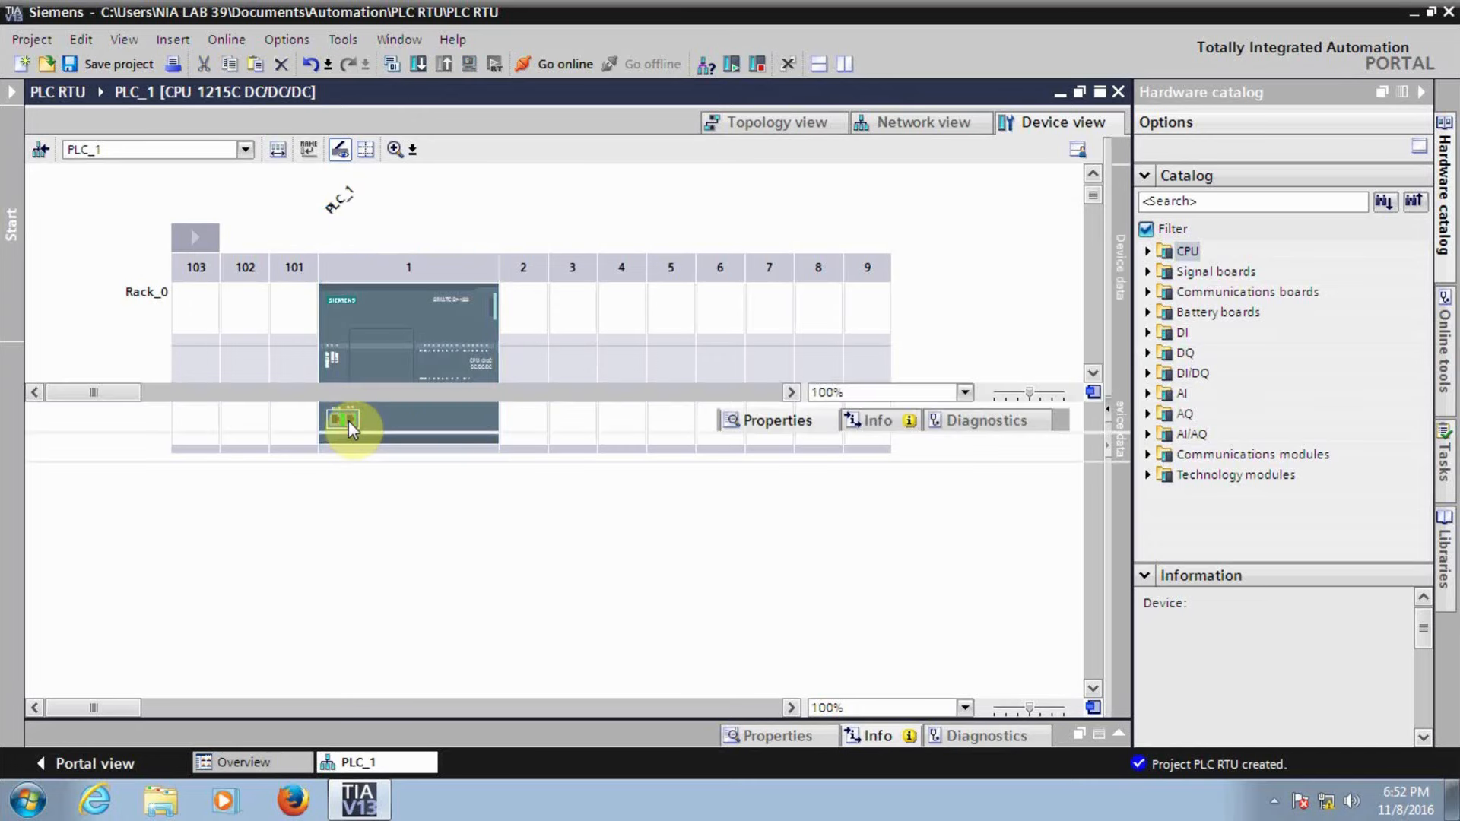
{"action": "left_click", "coordinate": [597, 399]}
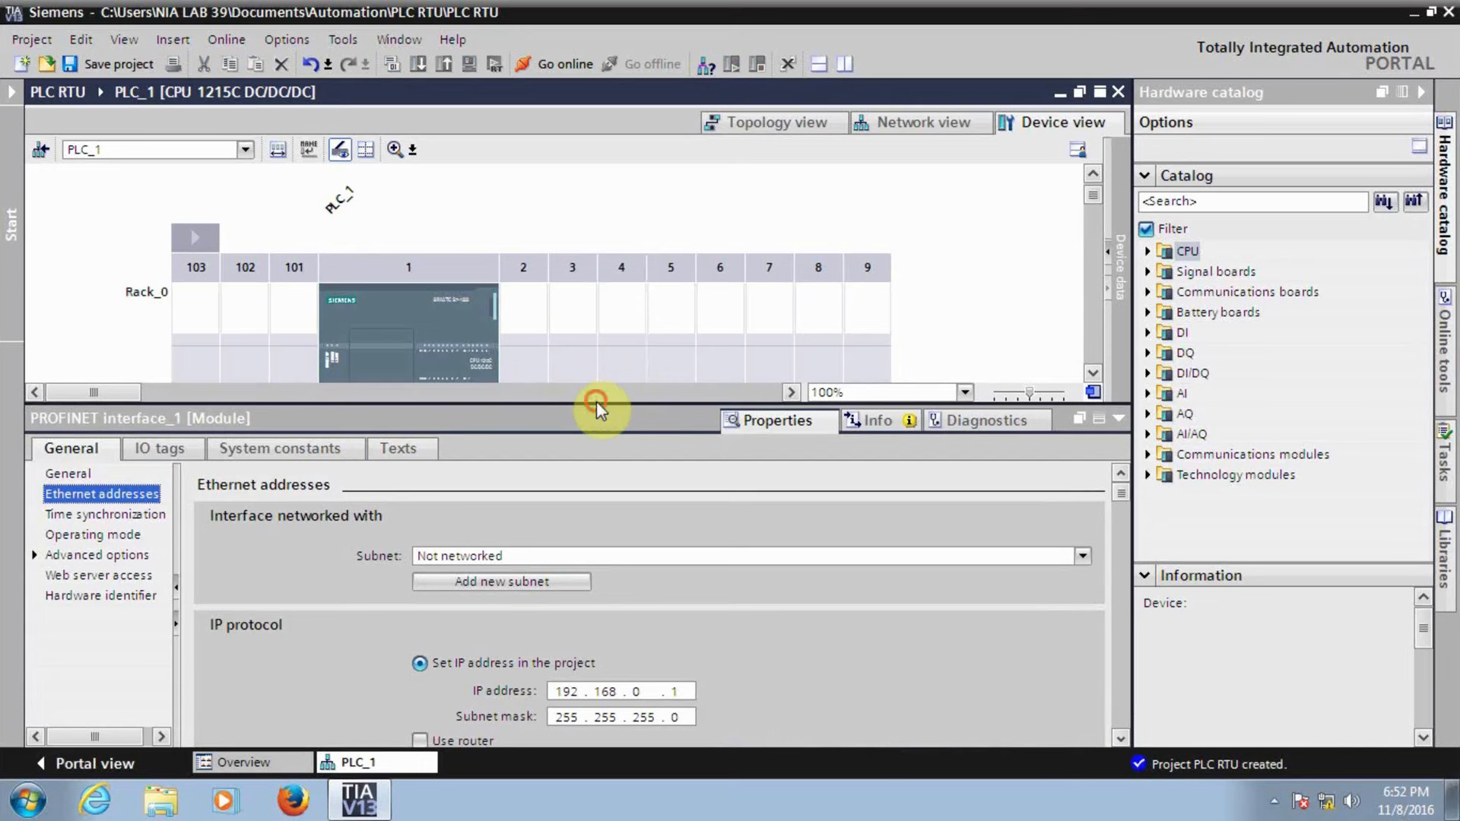
{"action": "left_click_drag", "start_coordinate": [599, 404], "coordinate": [591, 446]}
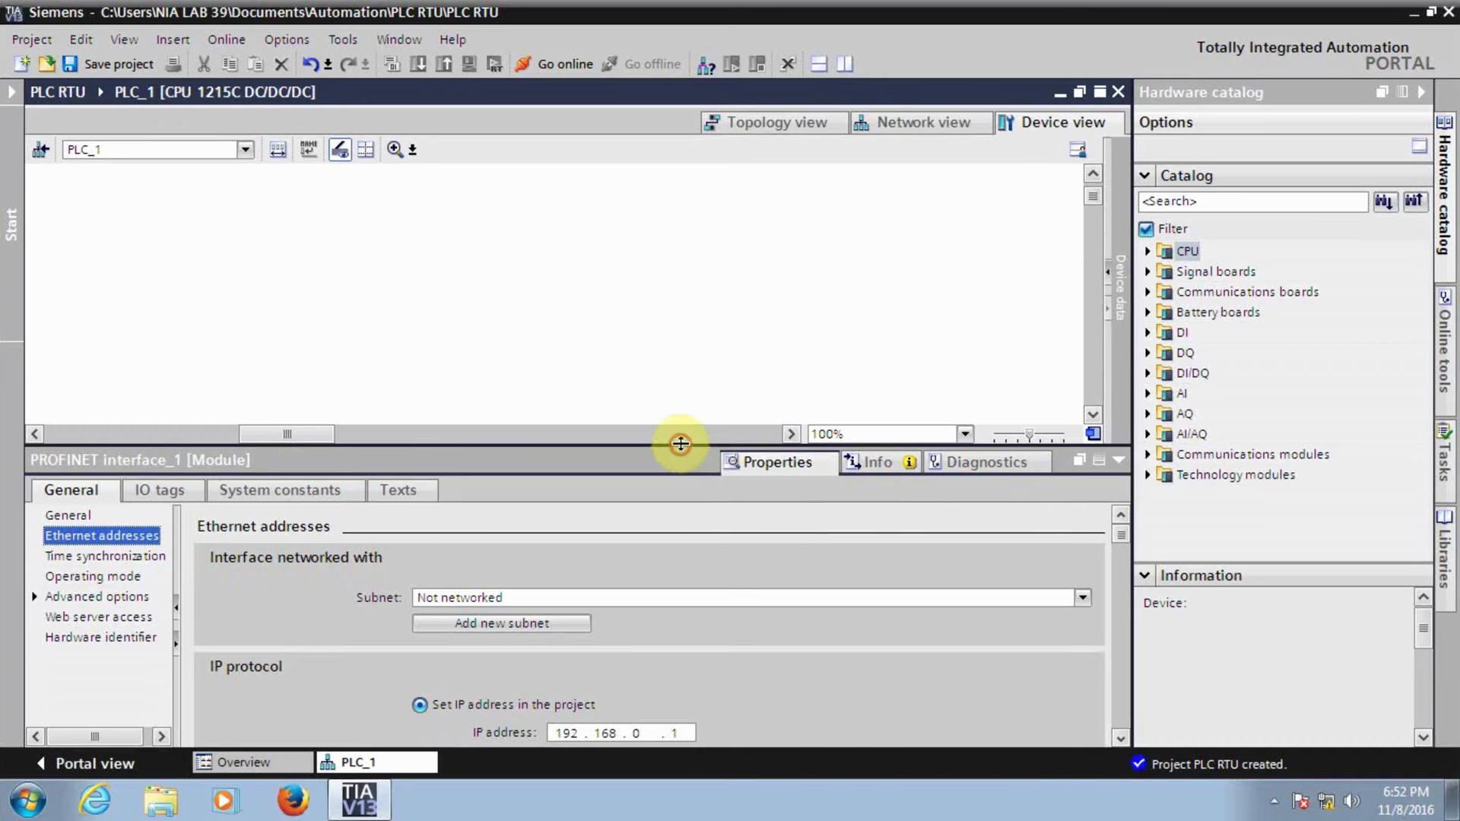
{"action": "left_click_drag", "start_coordinate": [675, 445], "coordinate": [675, 379]}
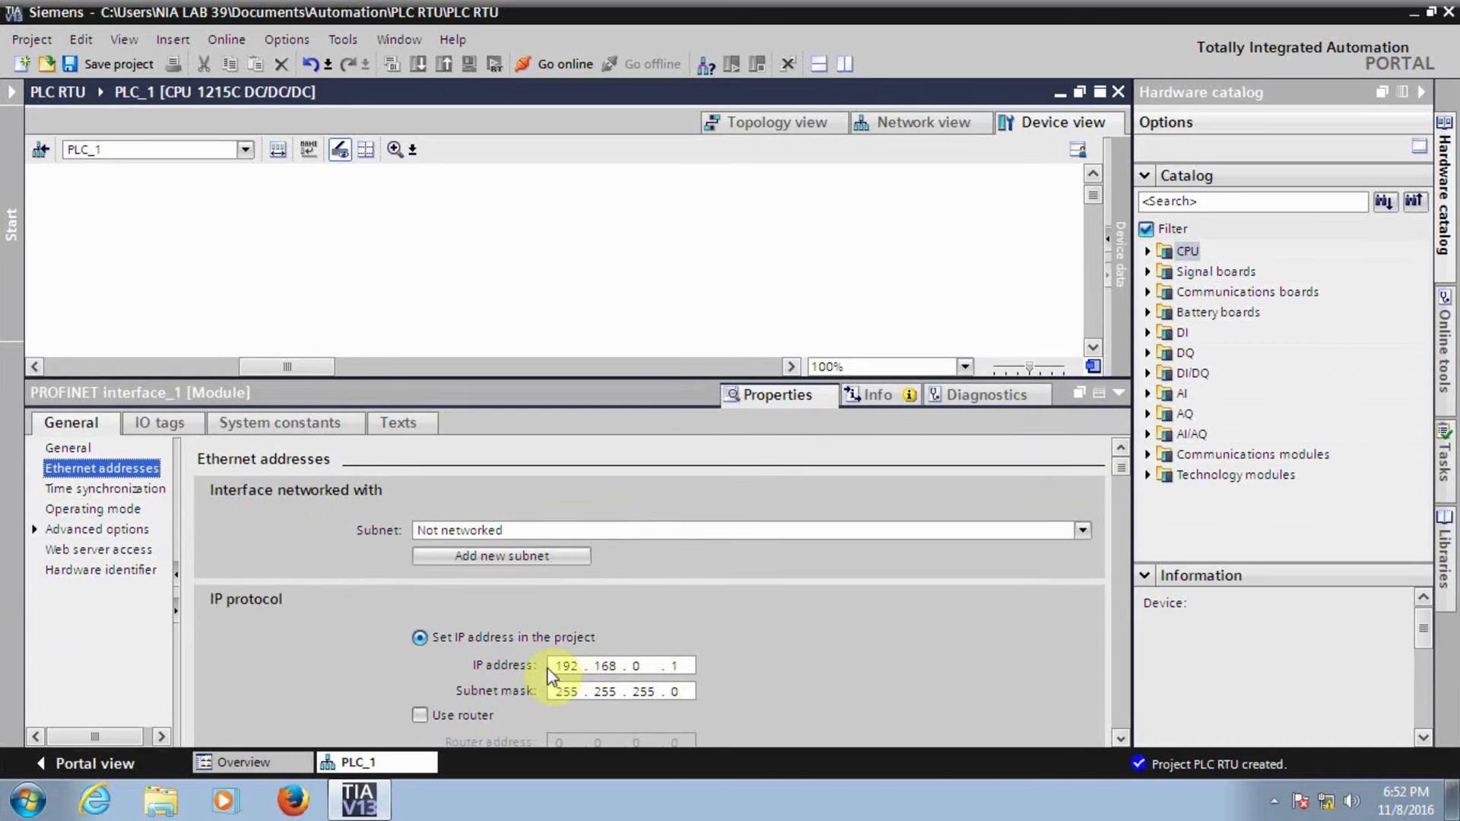
{"action": "left_click", "coordinate": [679, 667]}
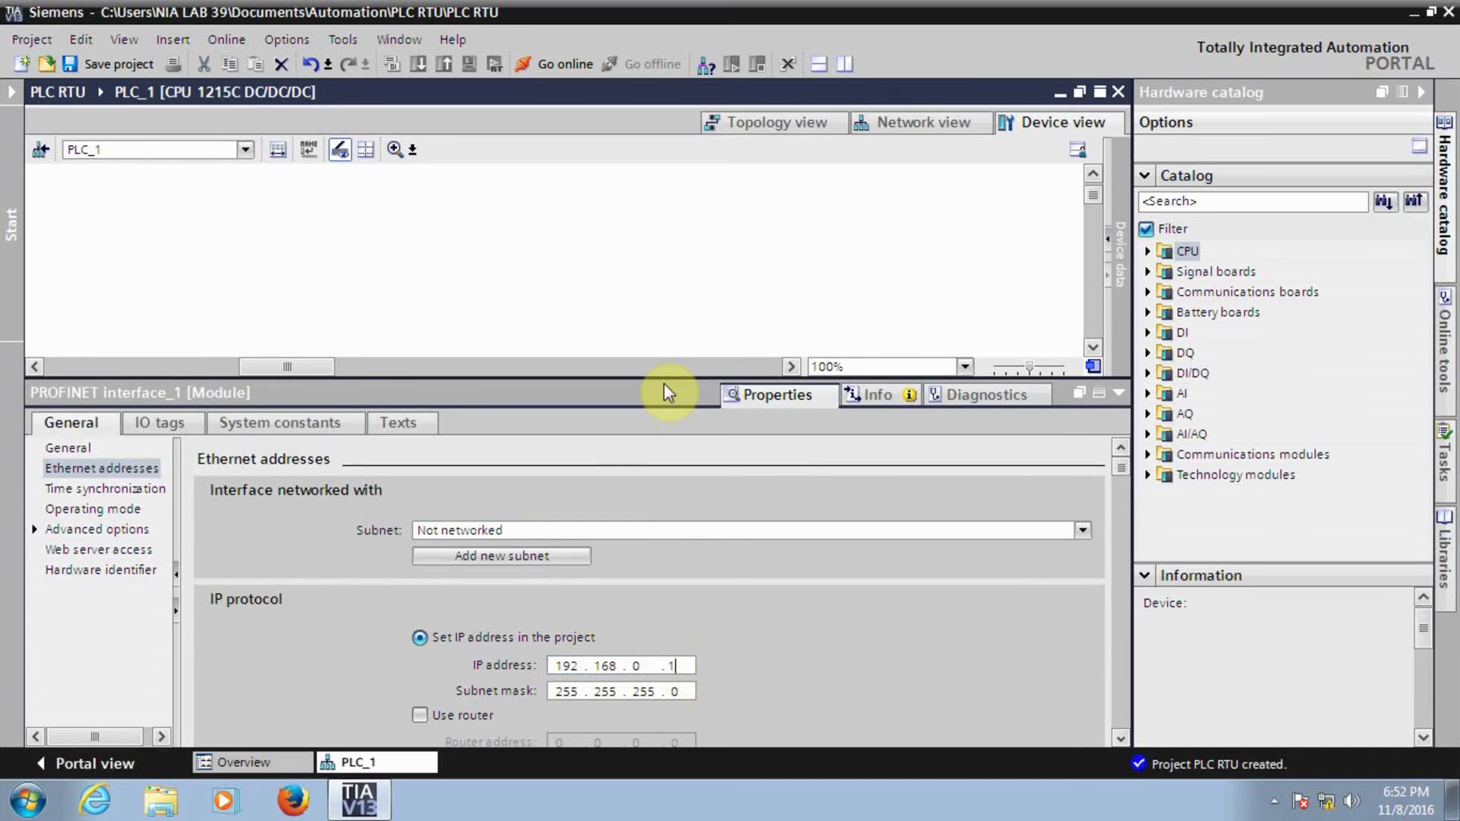
{"action": "left_click_drag", "start_coordinate": [664, 383], "coordinate": [661, 476]}
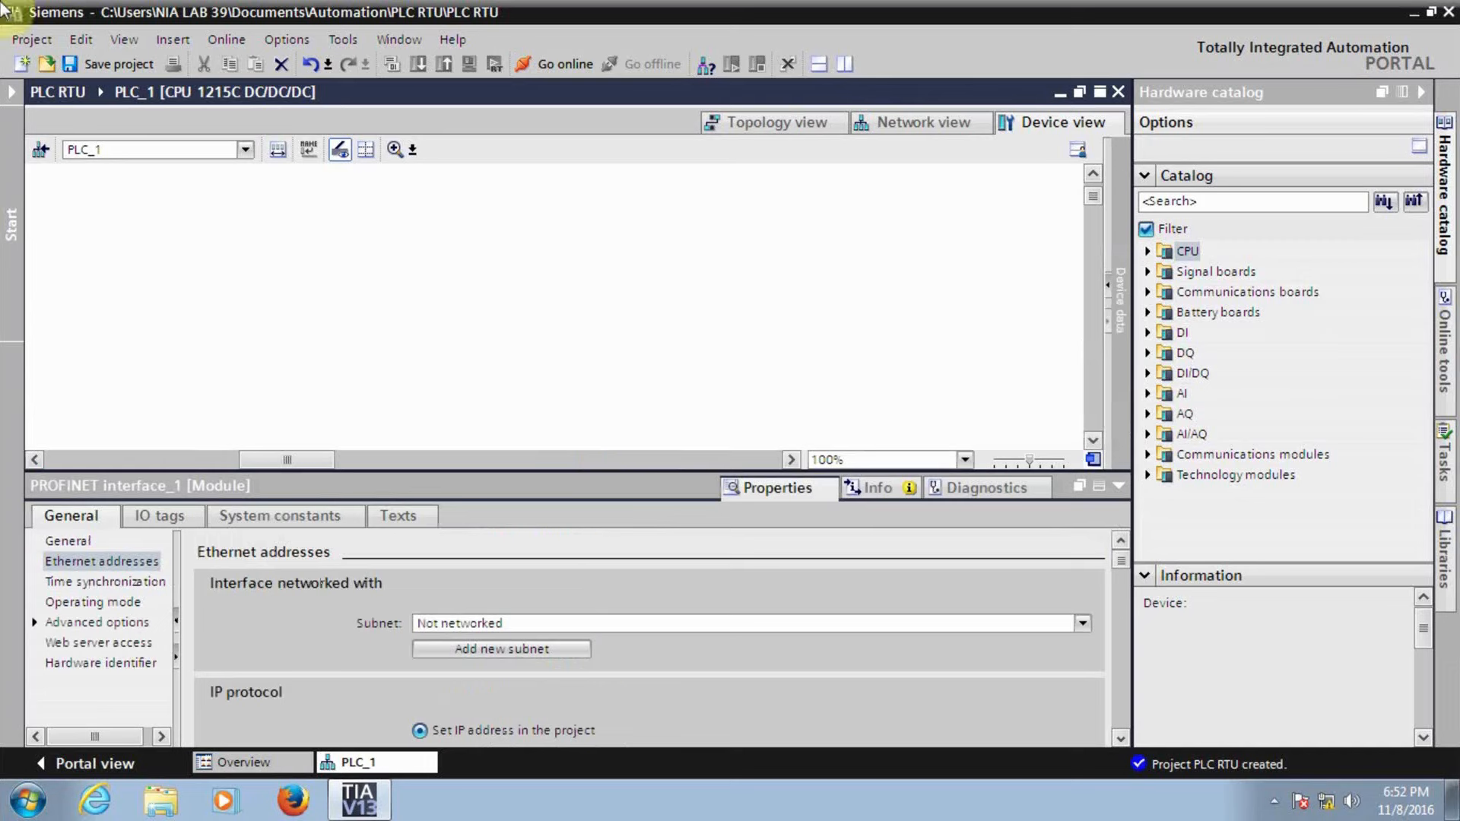
{"action": "left_click", "coordinate": [142, 66]}
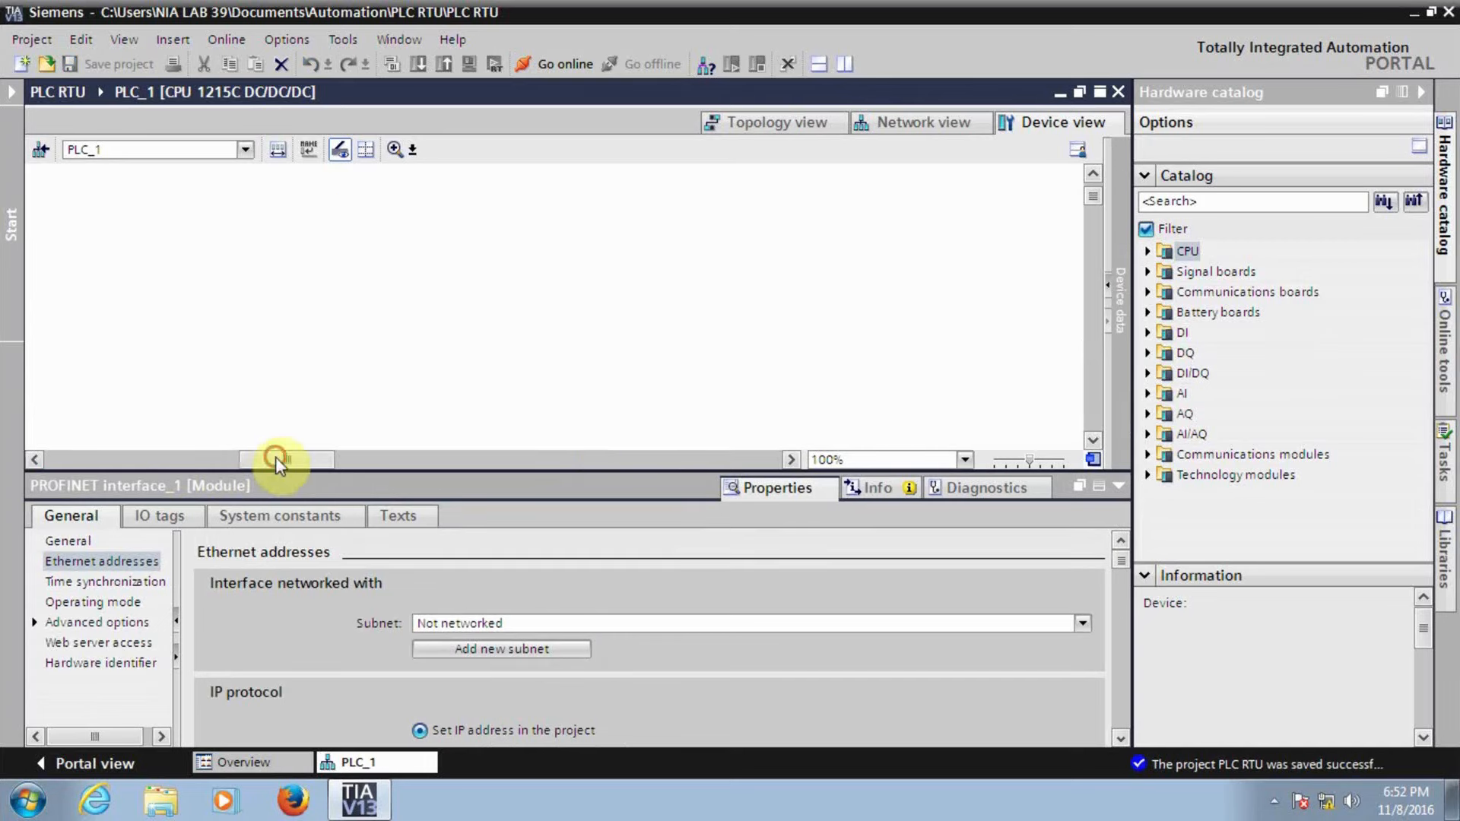
Open the Main [OB1] program block and collapse the surrounding panes to enlarge the ladder editor.
{"action": "left_click_drag", "start_coordinate": [275, 460], "coordinate": [37, 470]}
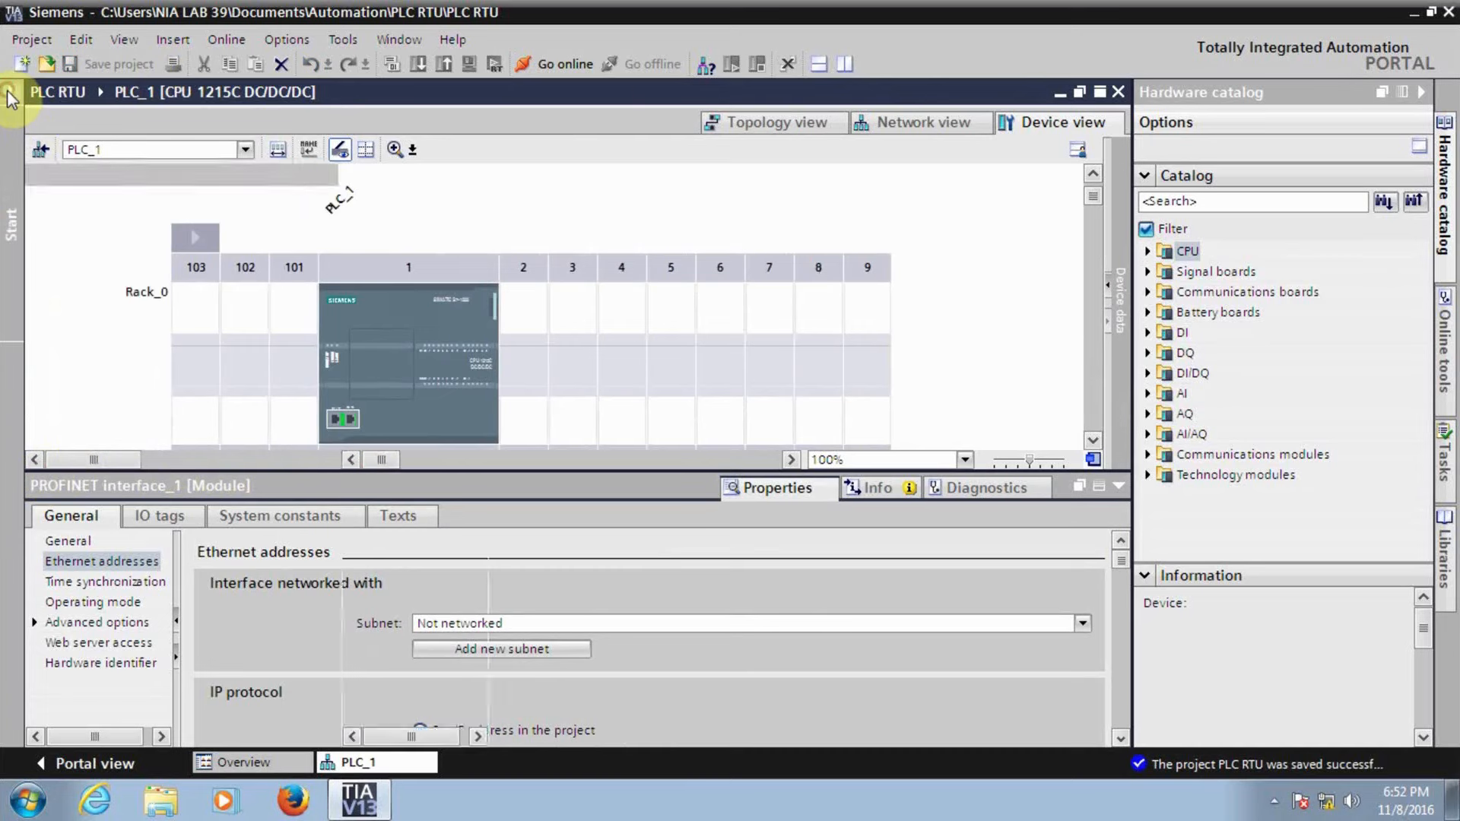
{"action": "left_click", "coordinate": [10, 95]}
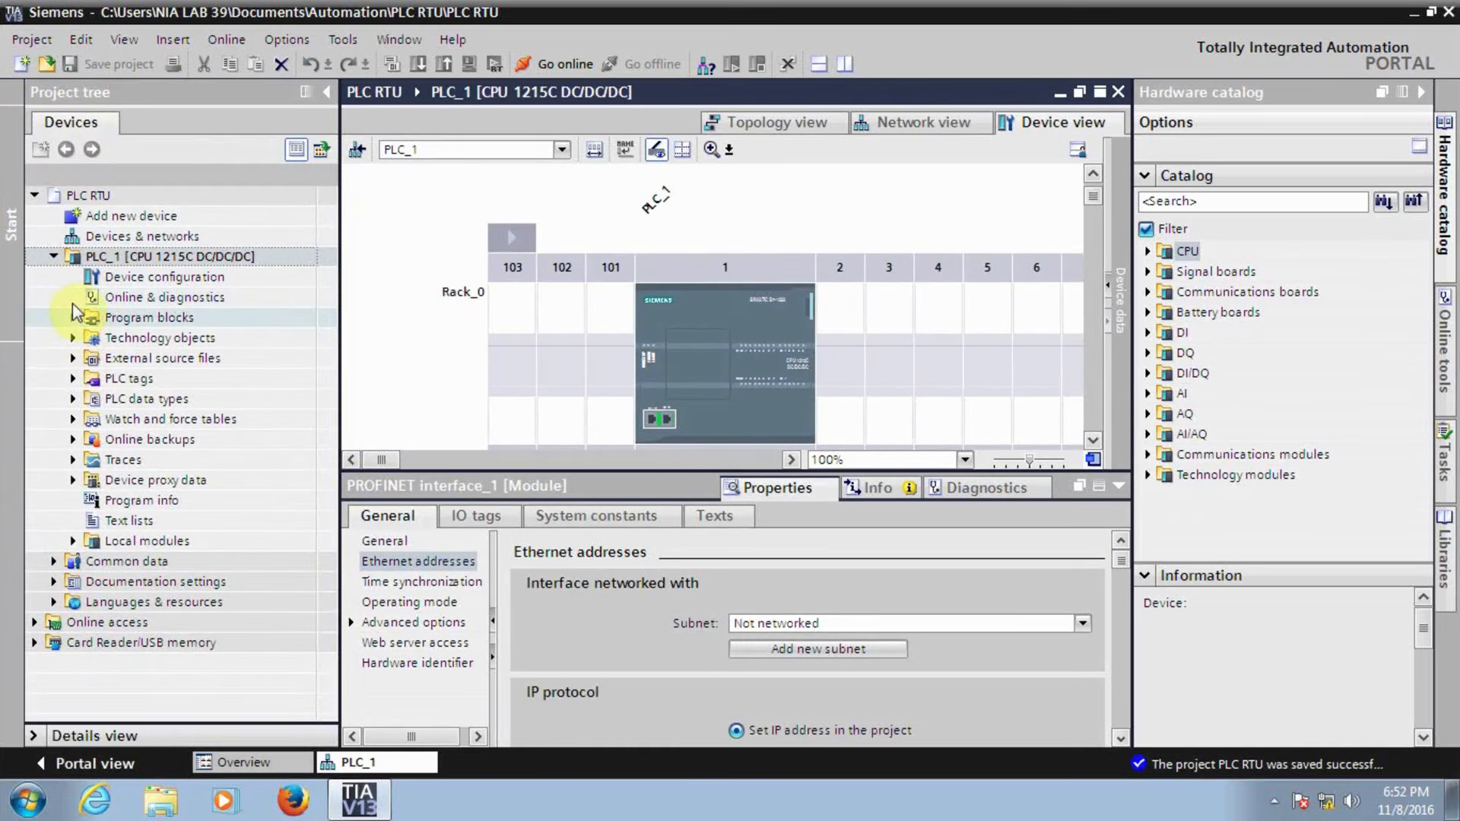
{"action": "left_click", "coordinate": [75, 320]}
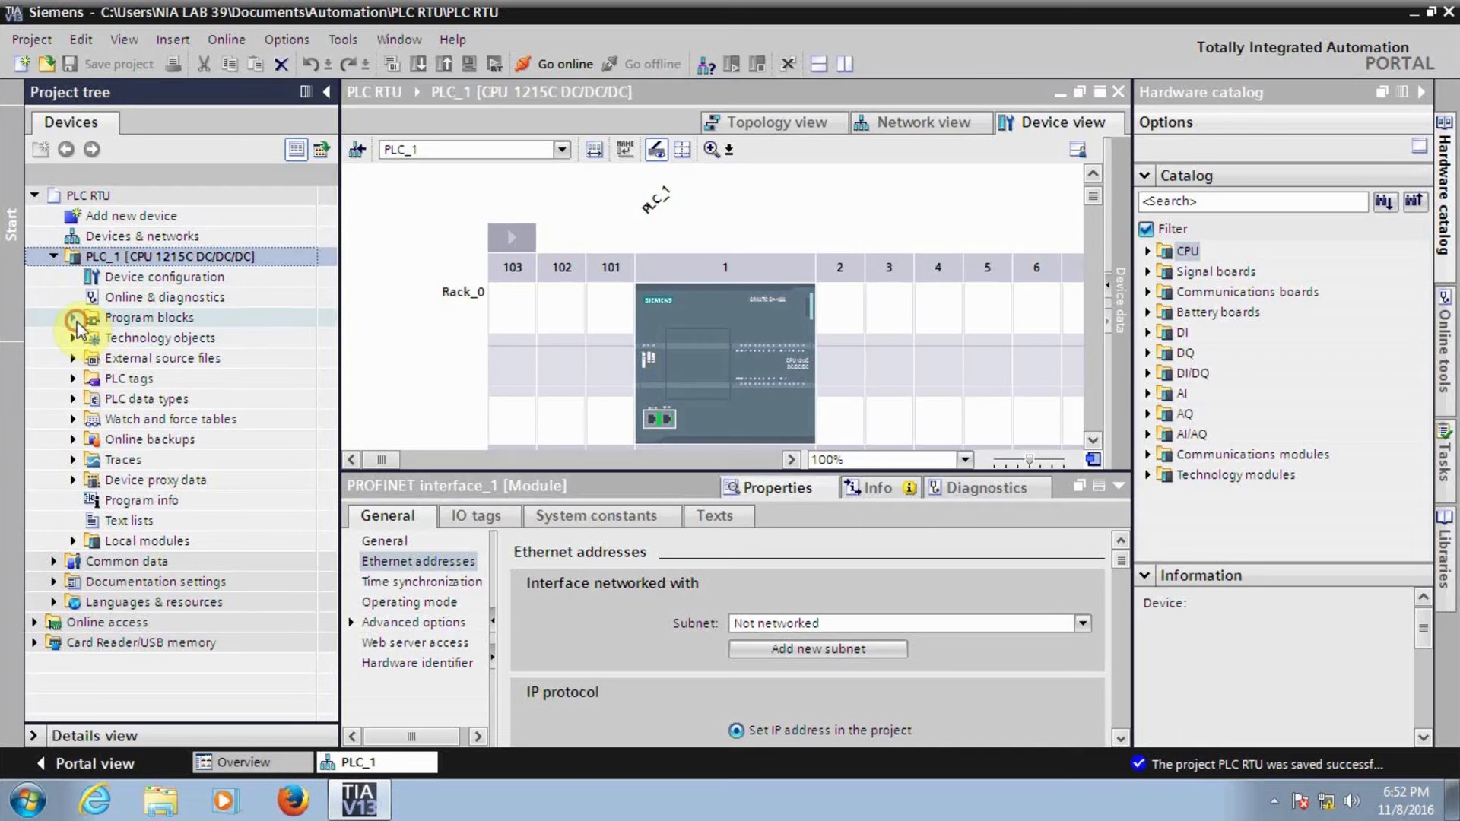
{"action": "left_click", "coordinate": [132, 357]}
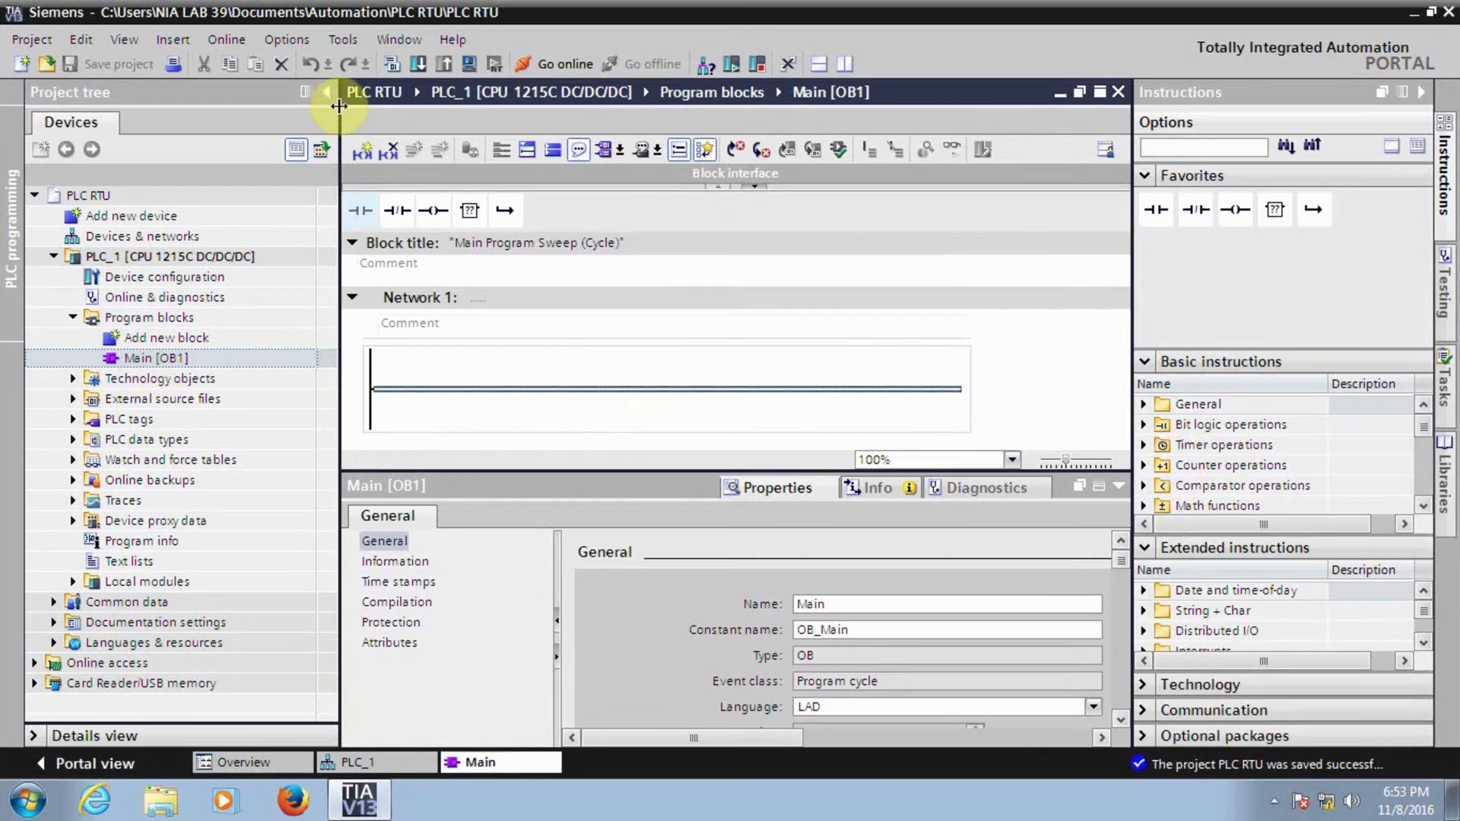
{"action": "left_click", "coordinate": [326, 92]}
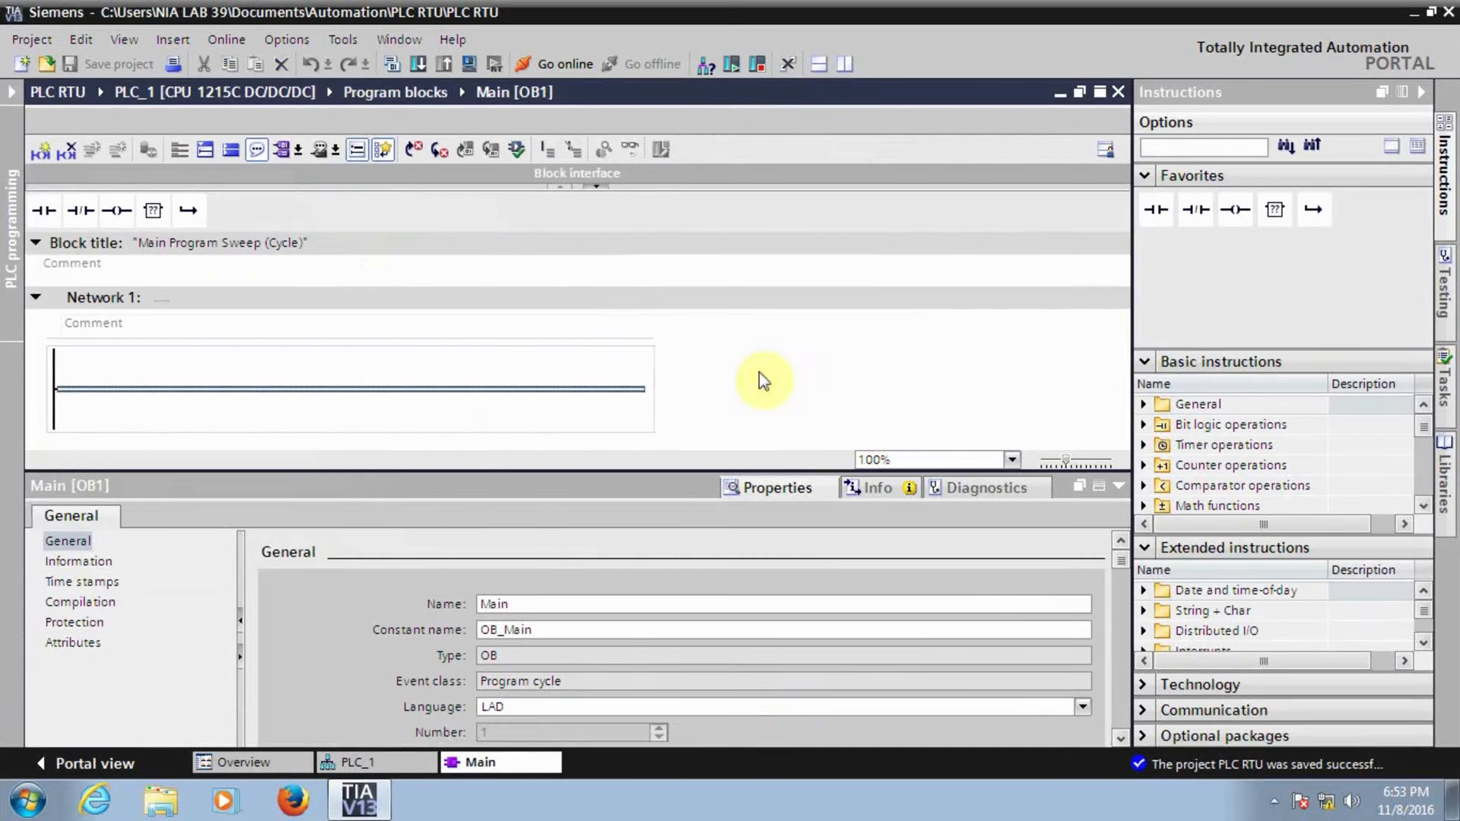
{"action": "left_click", "coordinate": [1118, 487]}
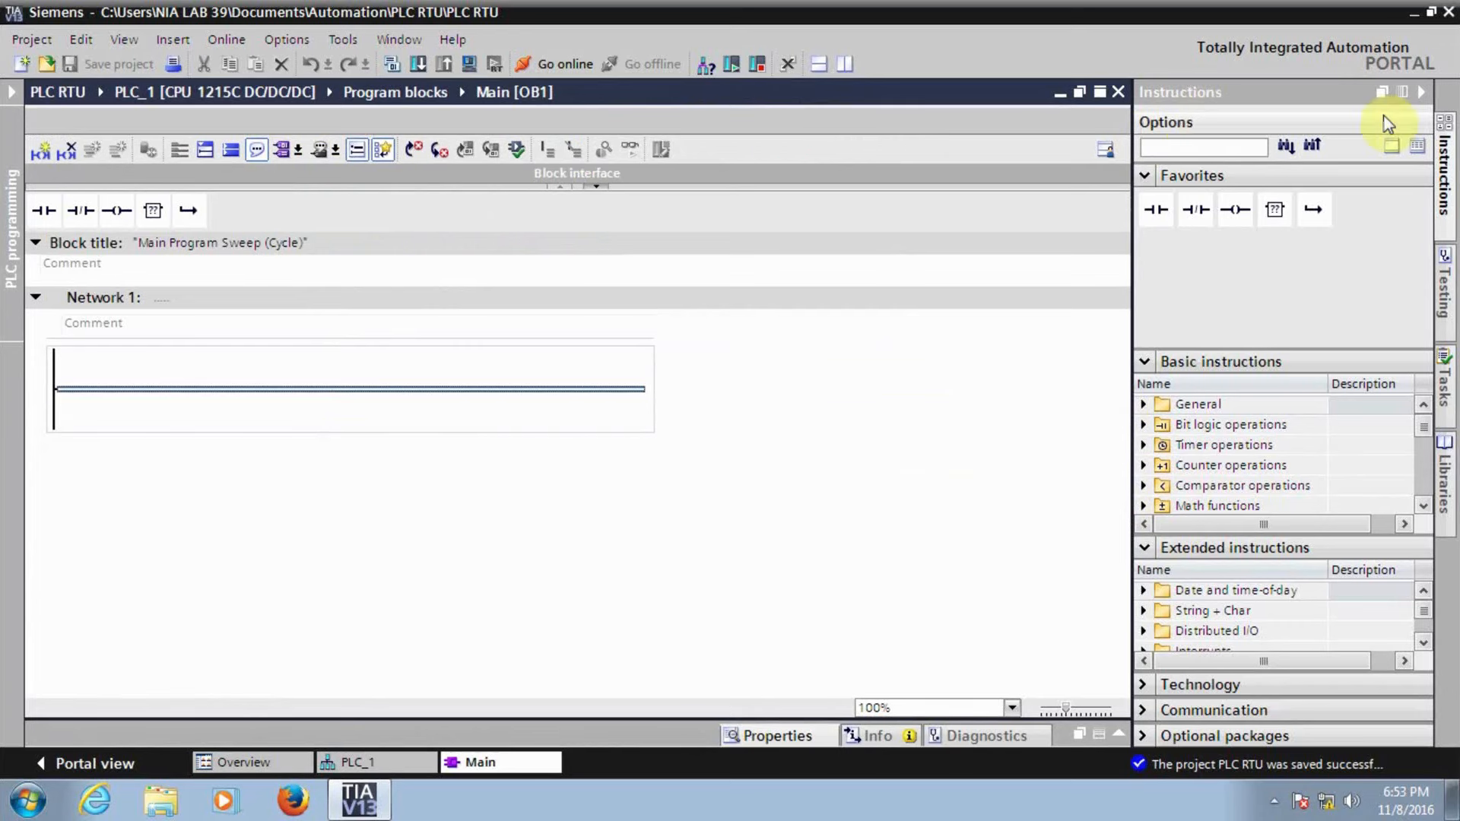
{"action": "left_click", "coordinate": [1422, 92]}
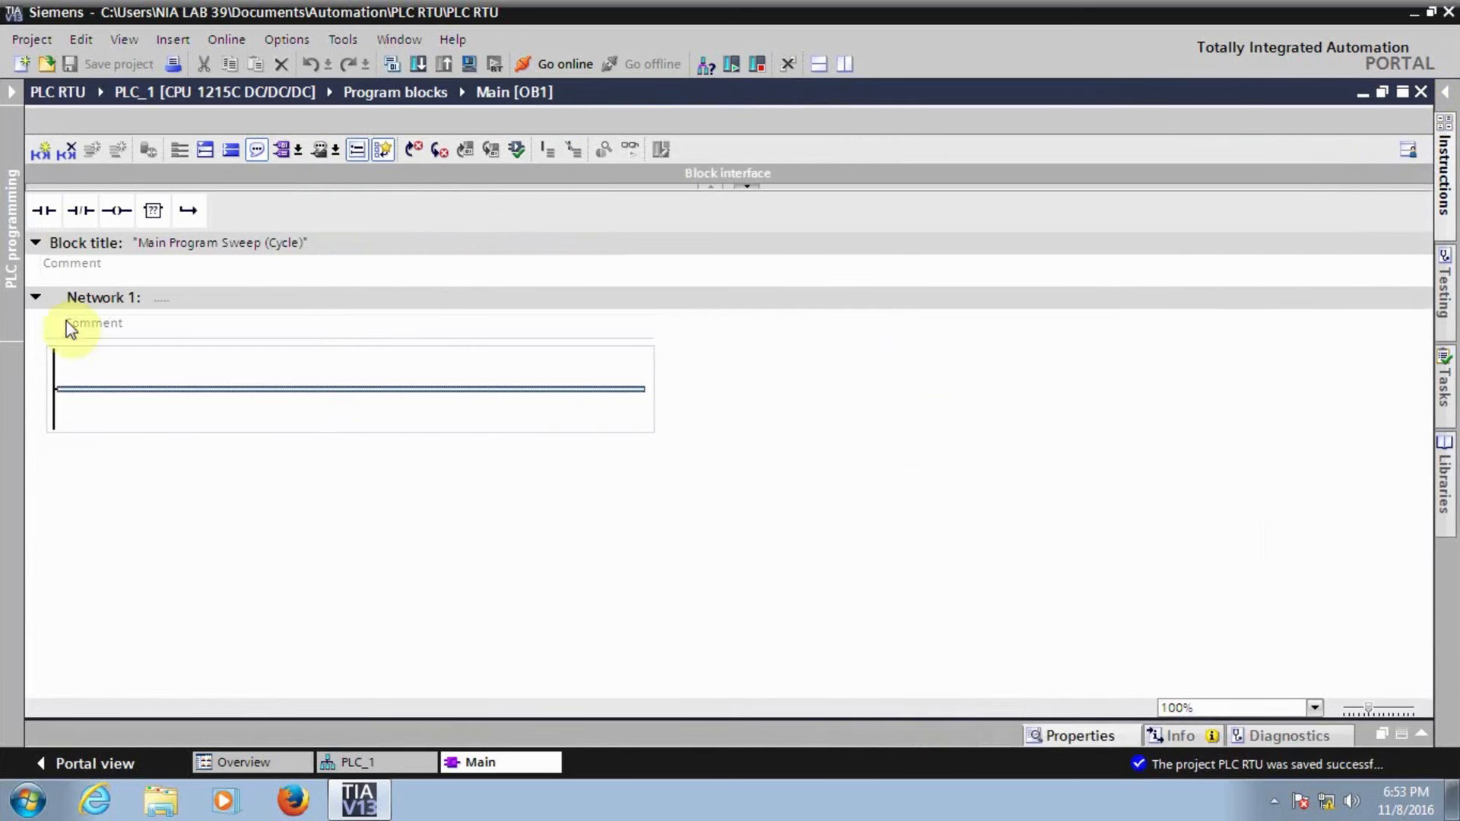
Build two parallel rungs in Network 1, each with a normally open contact and an output coil.
{"action": "left_click", "coordinate": [47, 212]}
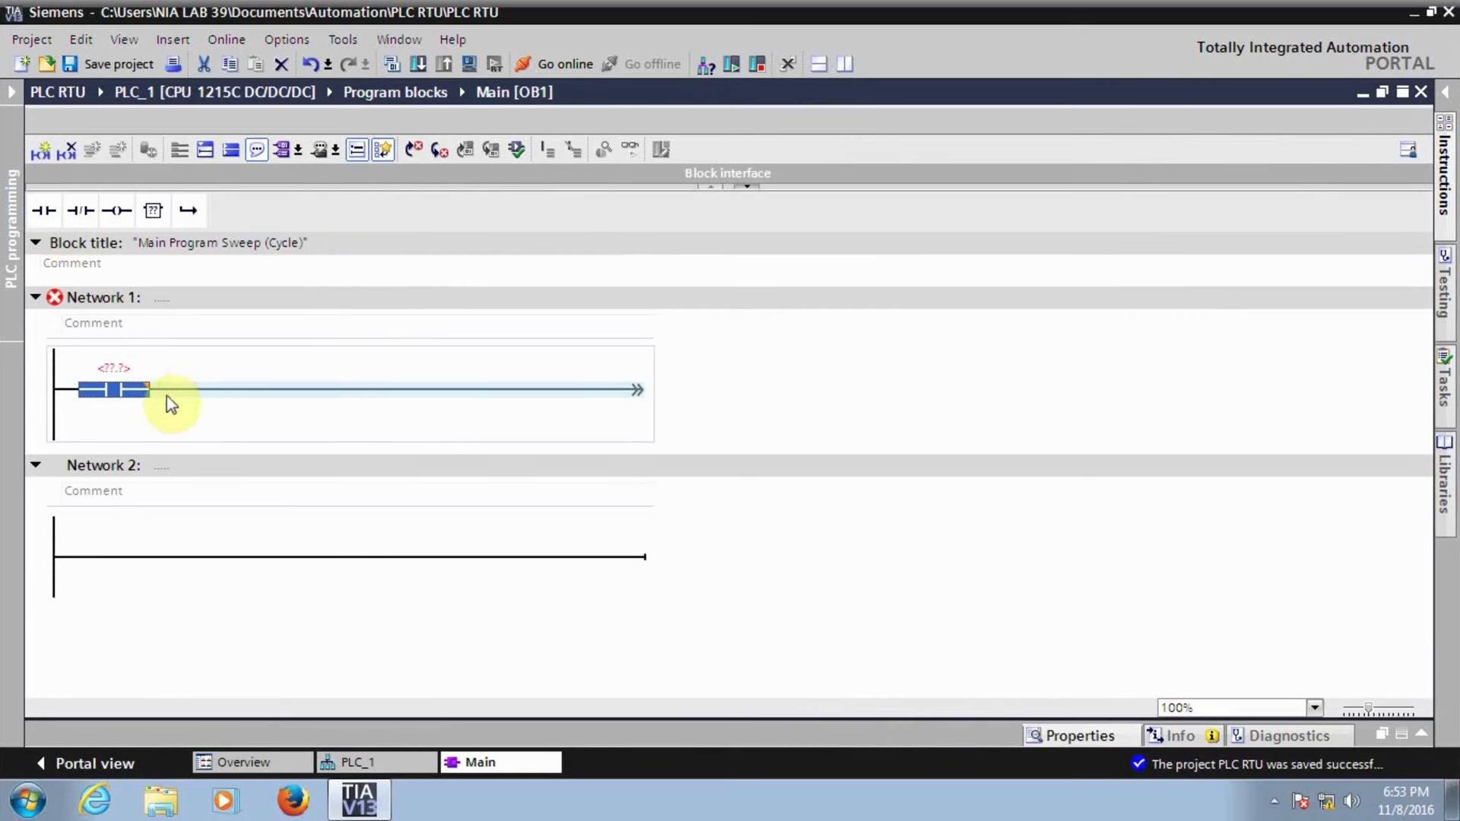
{"action": "left_click", "coordinate": [117, 210]}
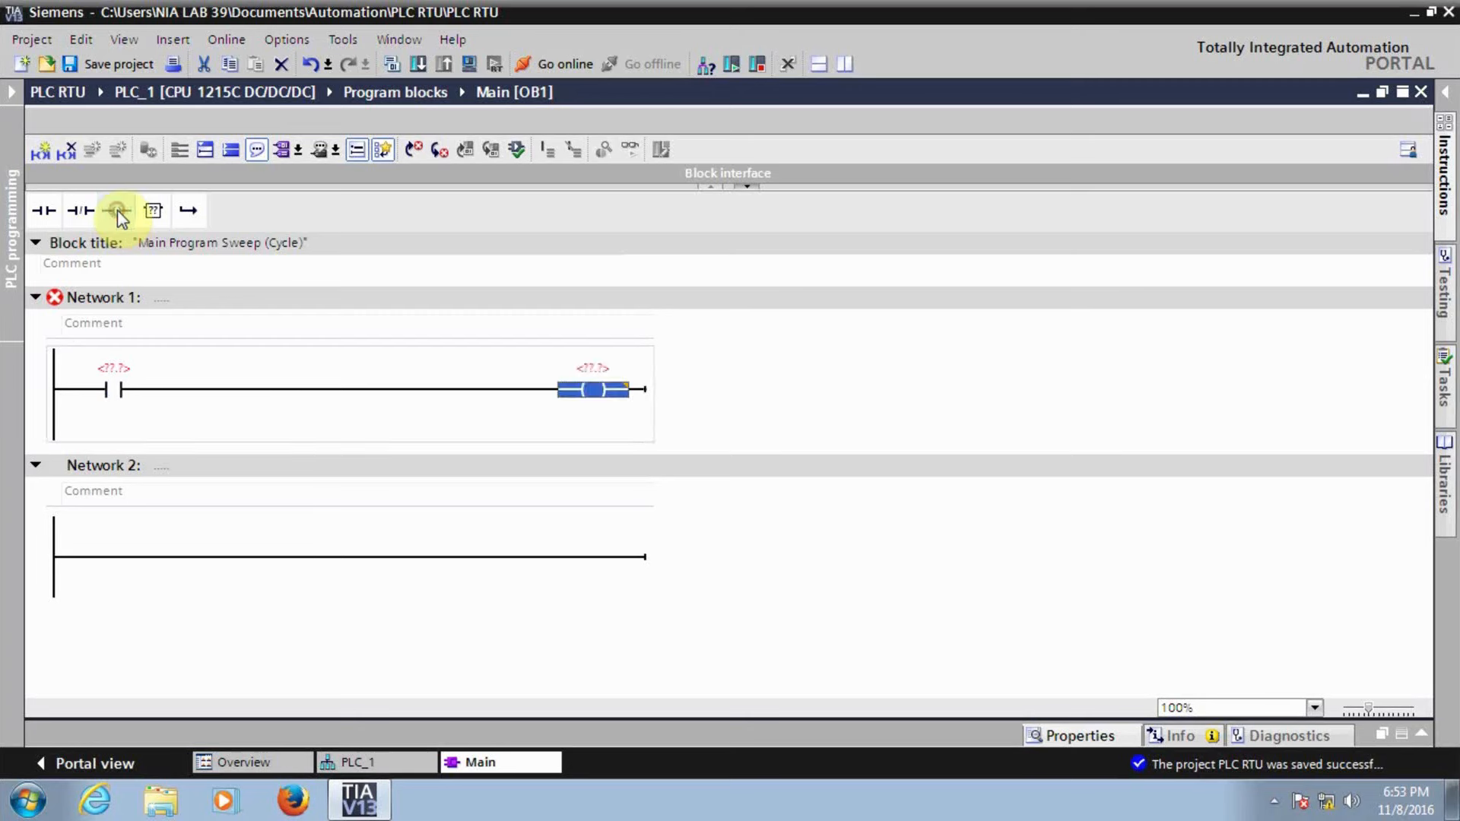
{"action": "left_click", "coordinate": [75, 392]}
{"action": "left_click", "coordinate": [187, 209]}
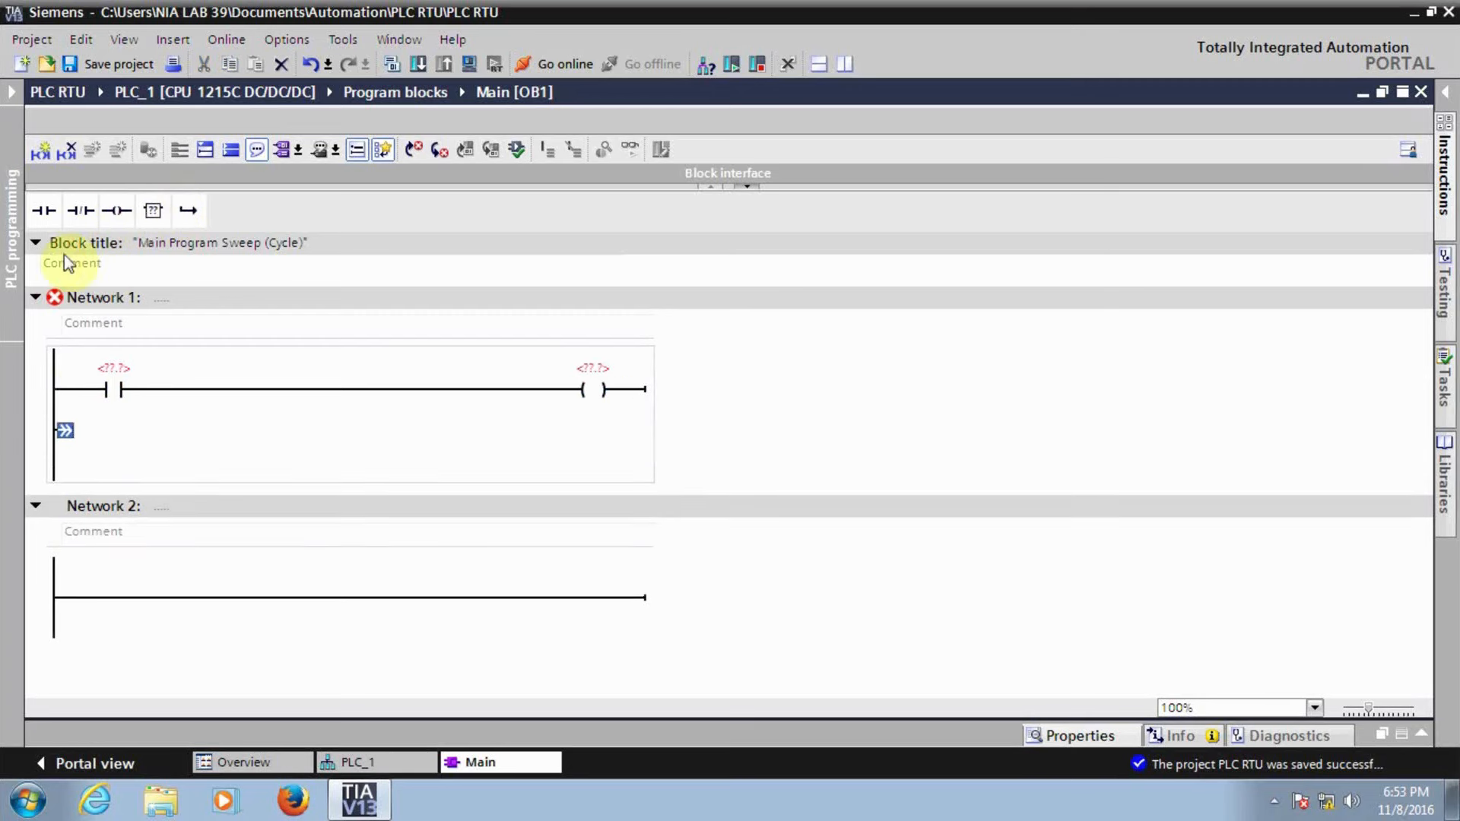
{"action": "left_click", "coordinate": [43, 215]}
{"action": "left_click", "coordinate": [116, 211]}
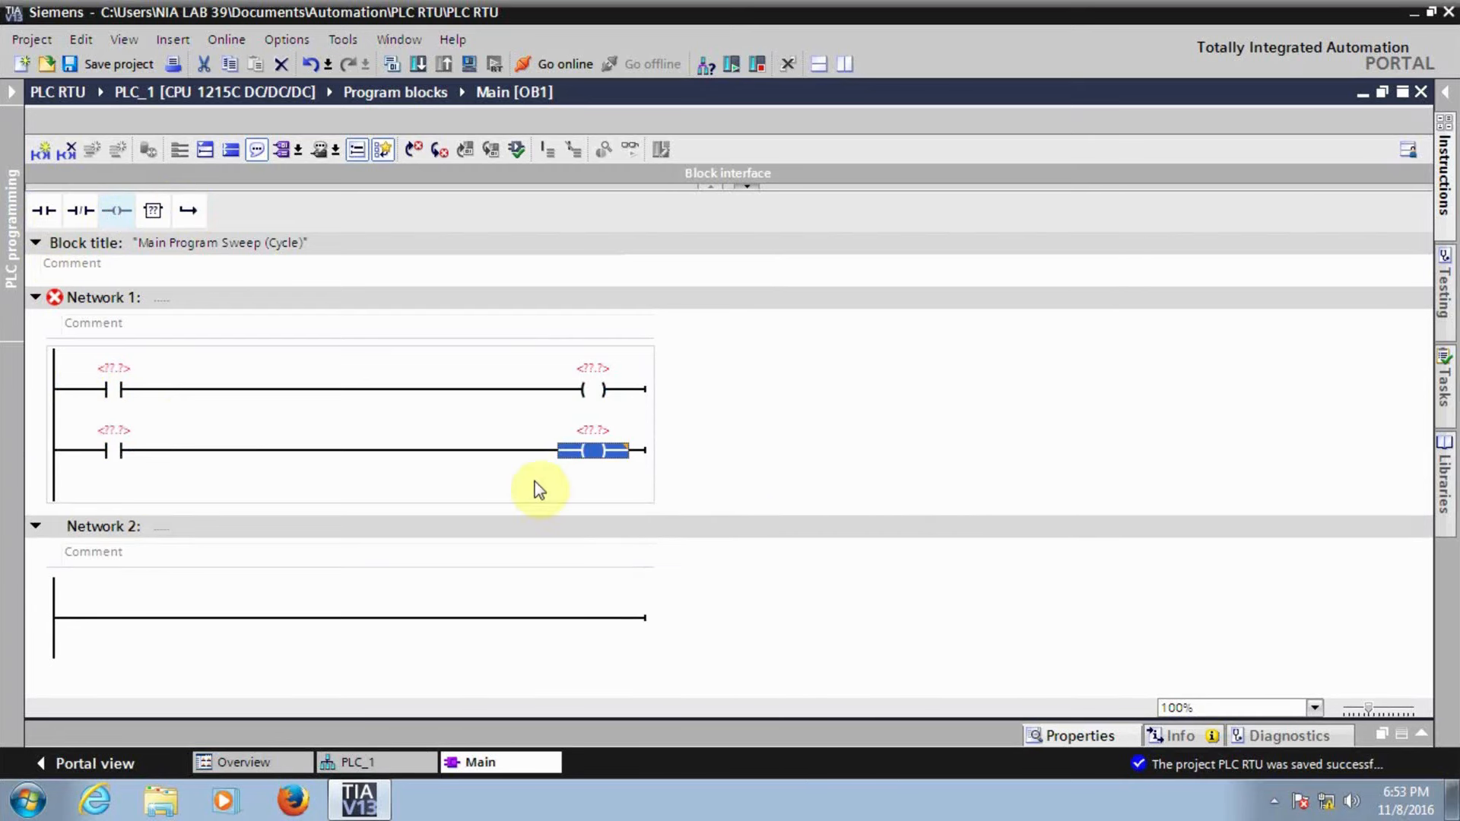
{"action": "left_click", "coordinate": [114, 372]}
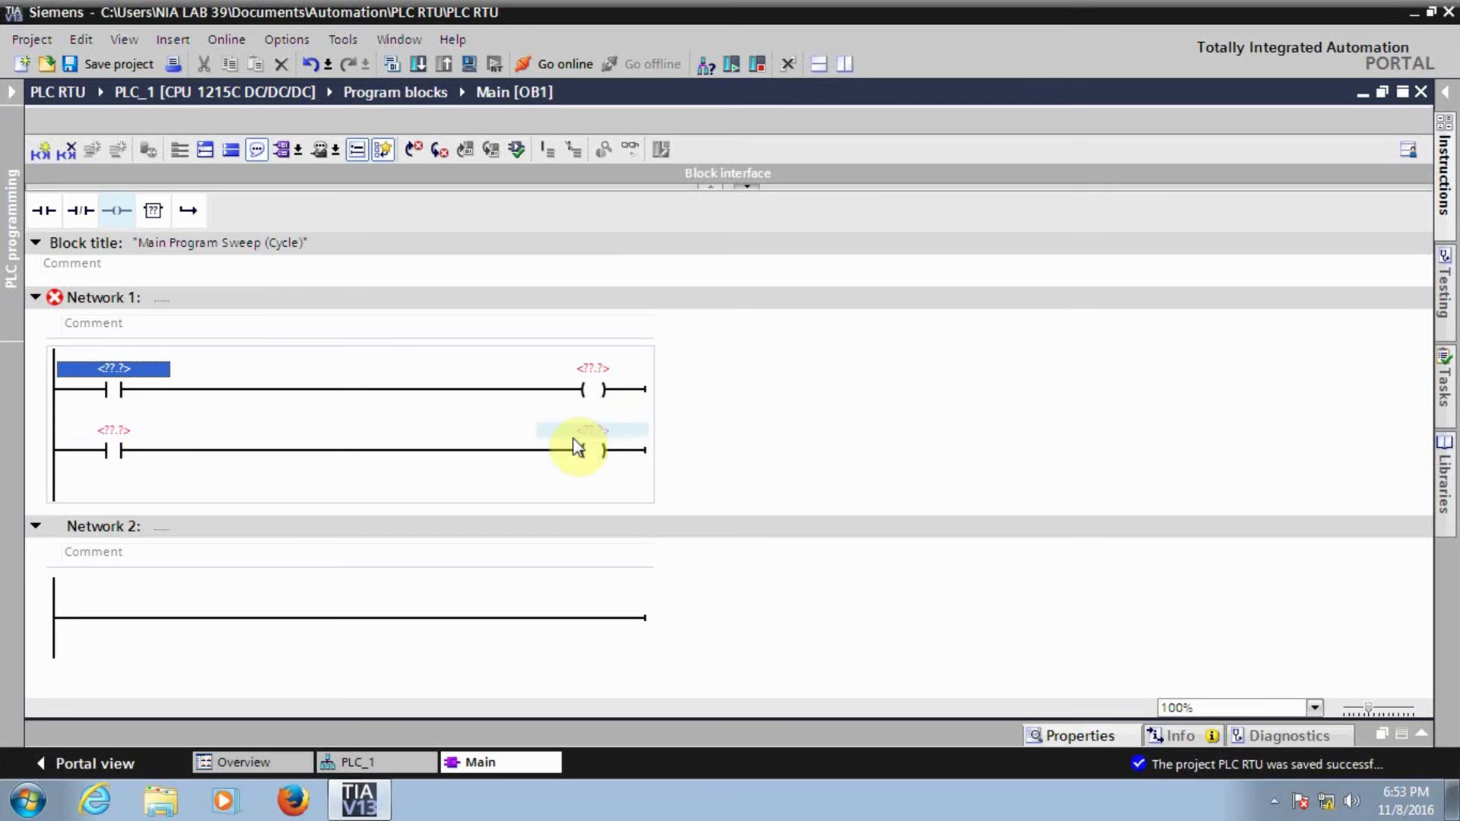
{"action": "left_click", "coordinate": [125, 413]}
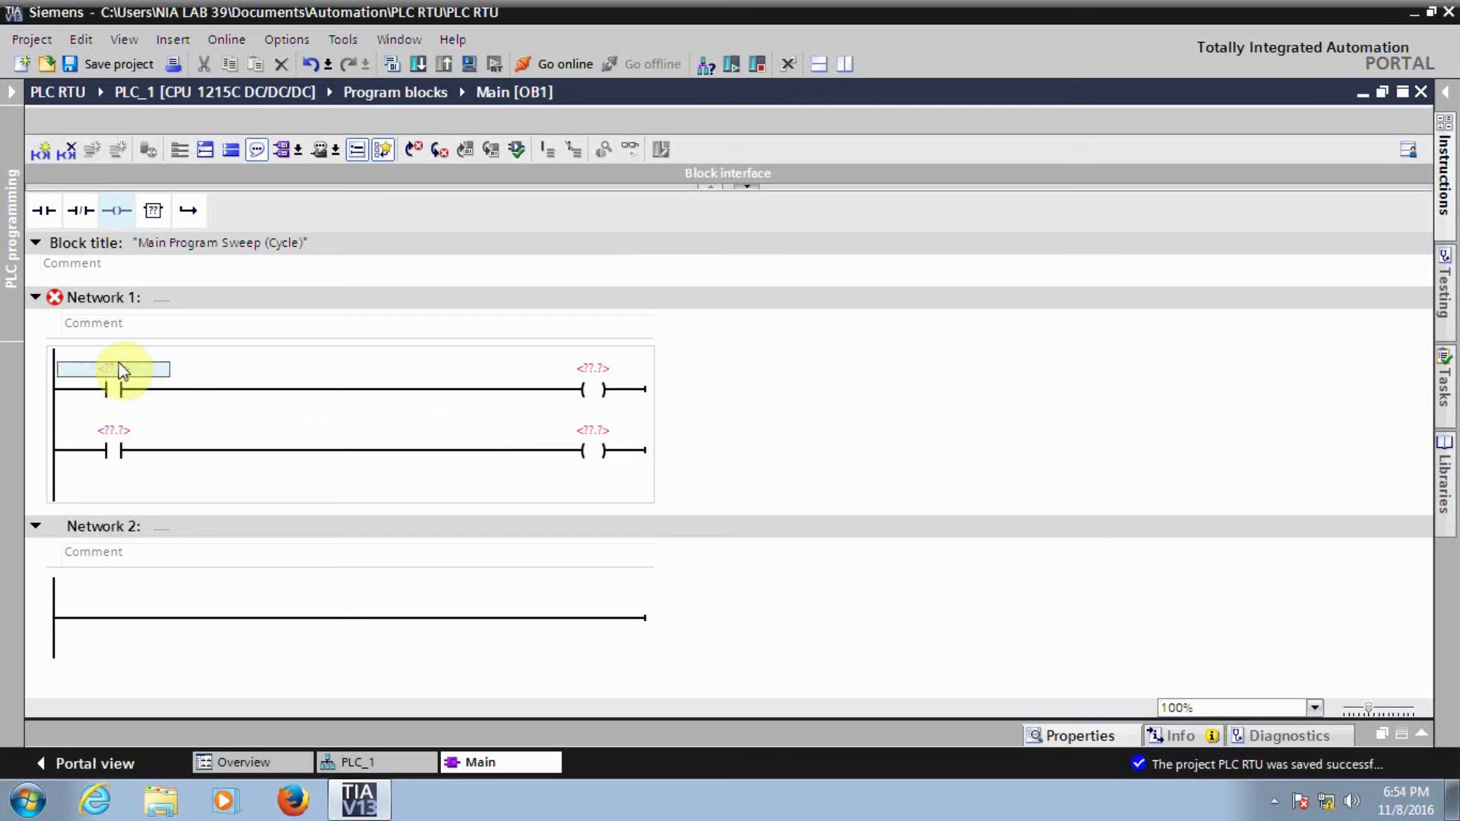
{"action": "left_click", "coordinate": [115, 371]}
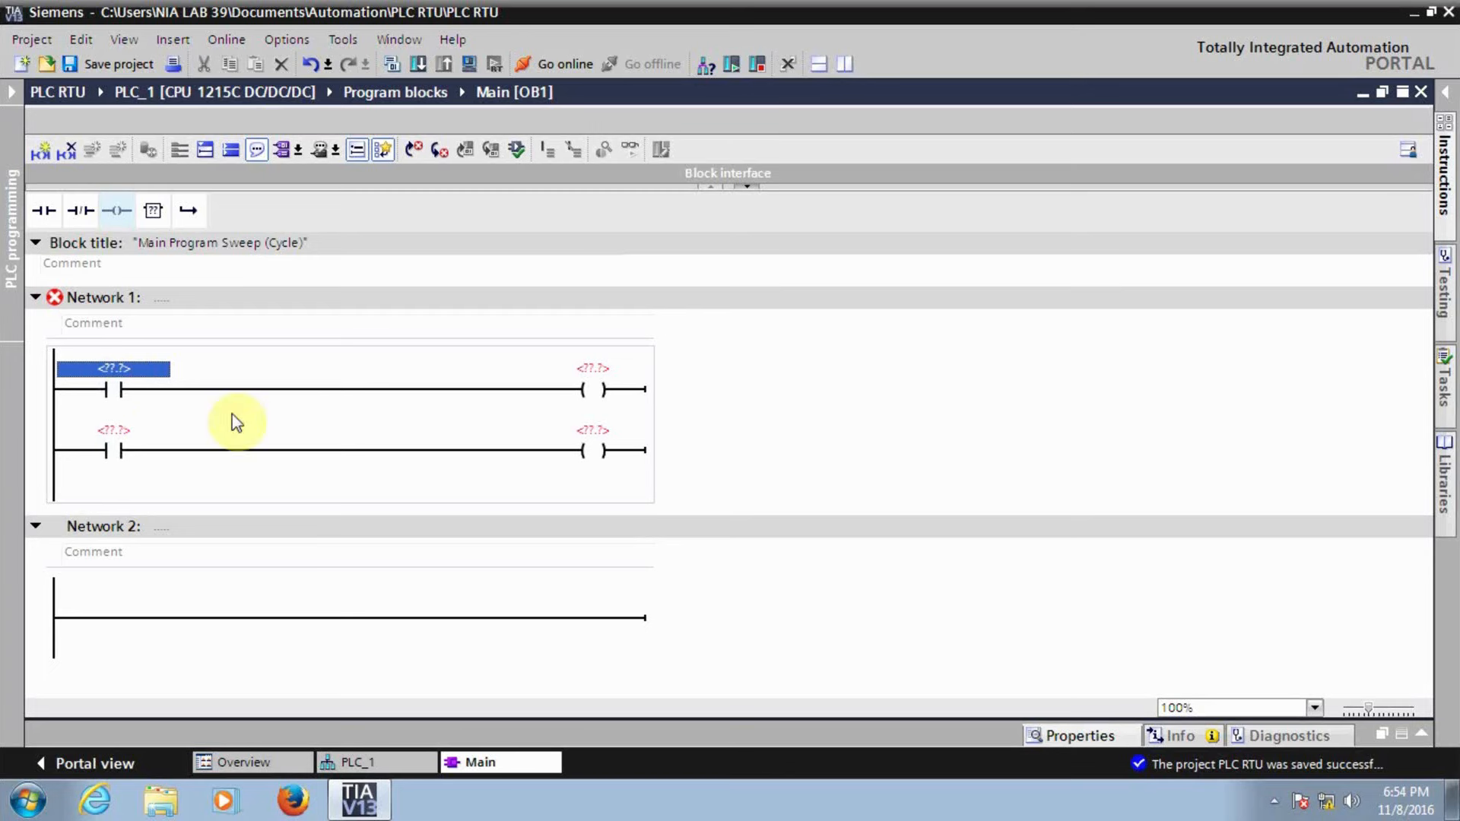
{"action": "left_click", "coordinate": [221, 432]}
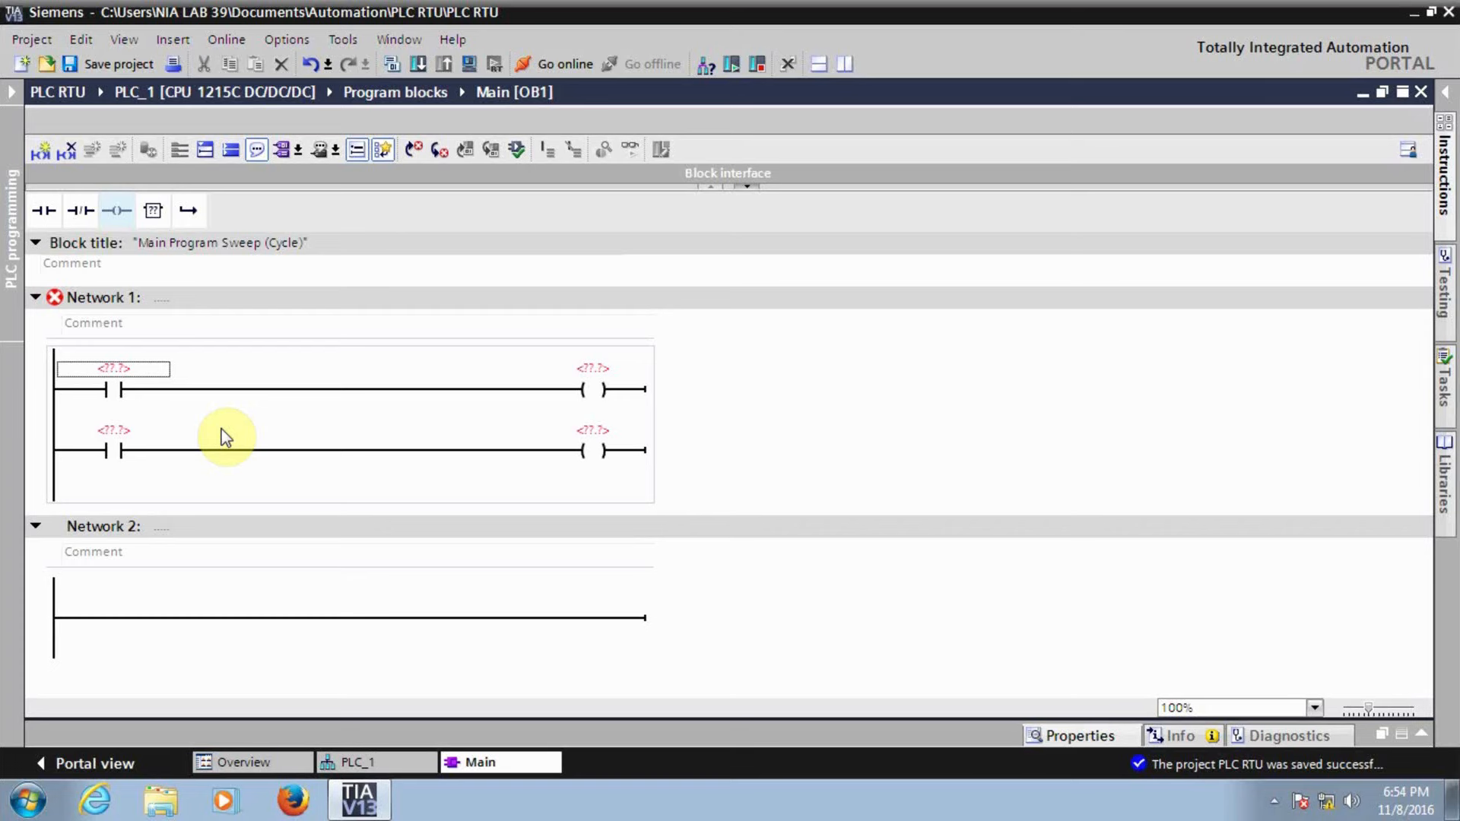
Switch from the Main block to PLC_1's hardware configuration and show it in the network view.
{"action": "left_click", "coordinate": [11, 92]}
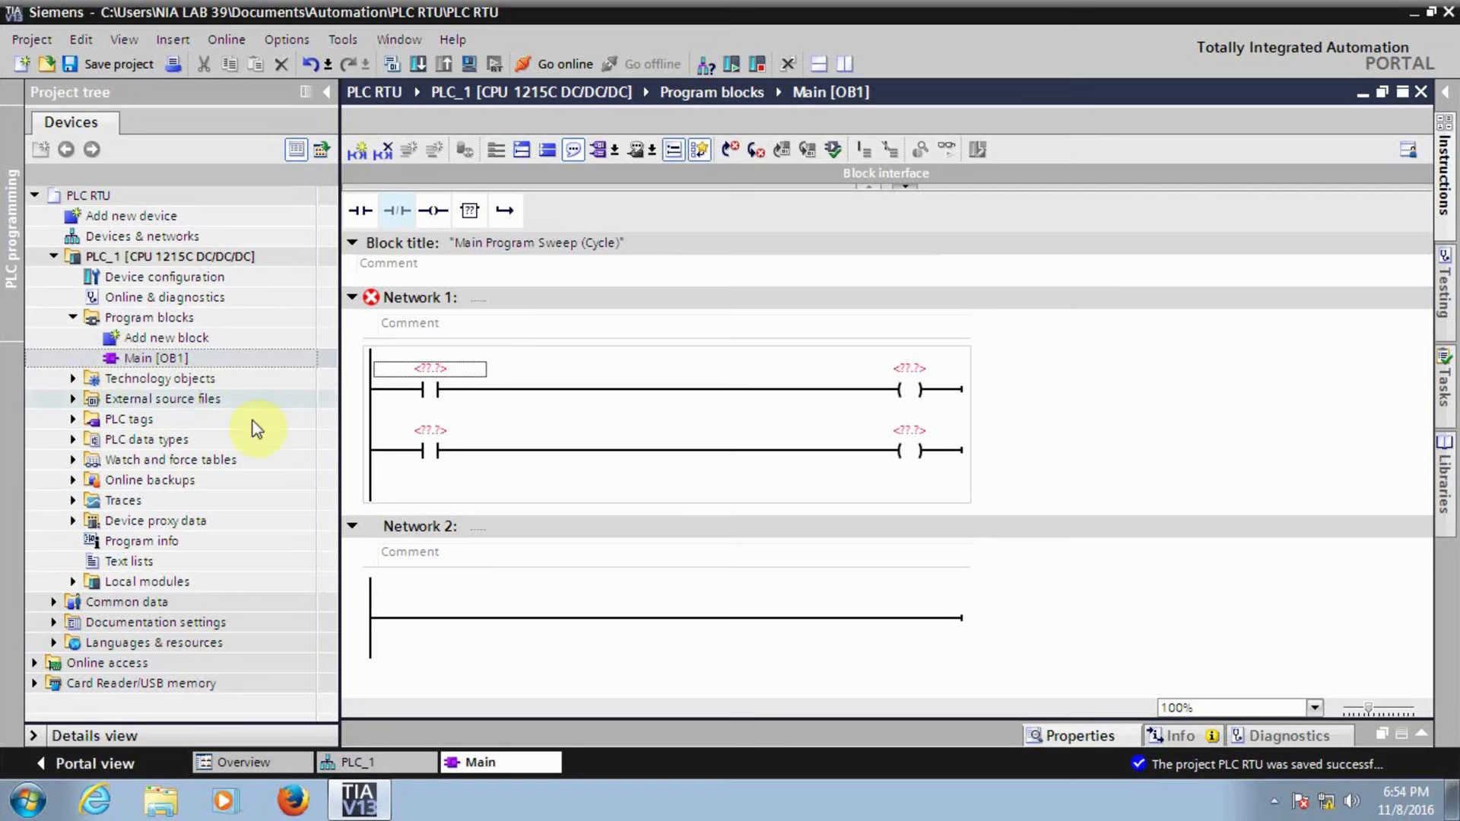
{"action": "left_click", "coordinate": [388, 766]}
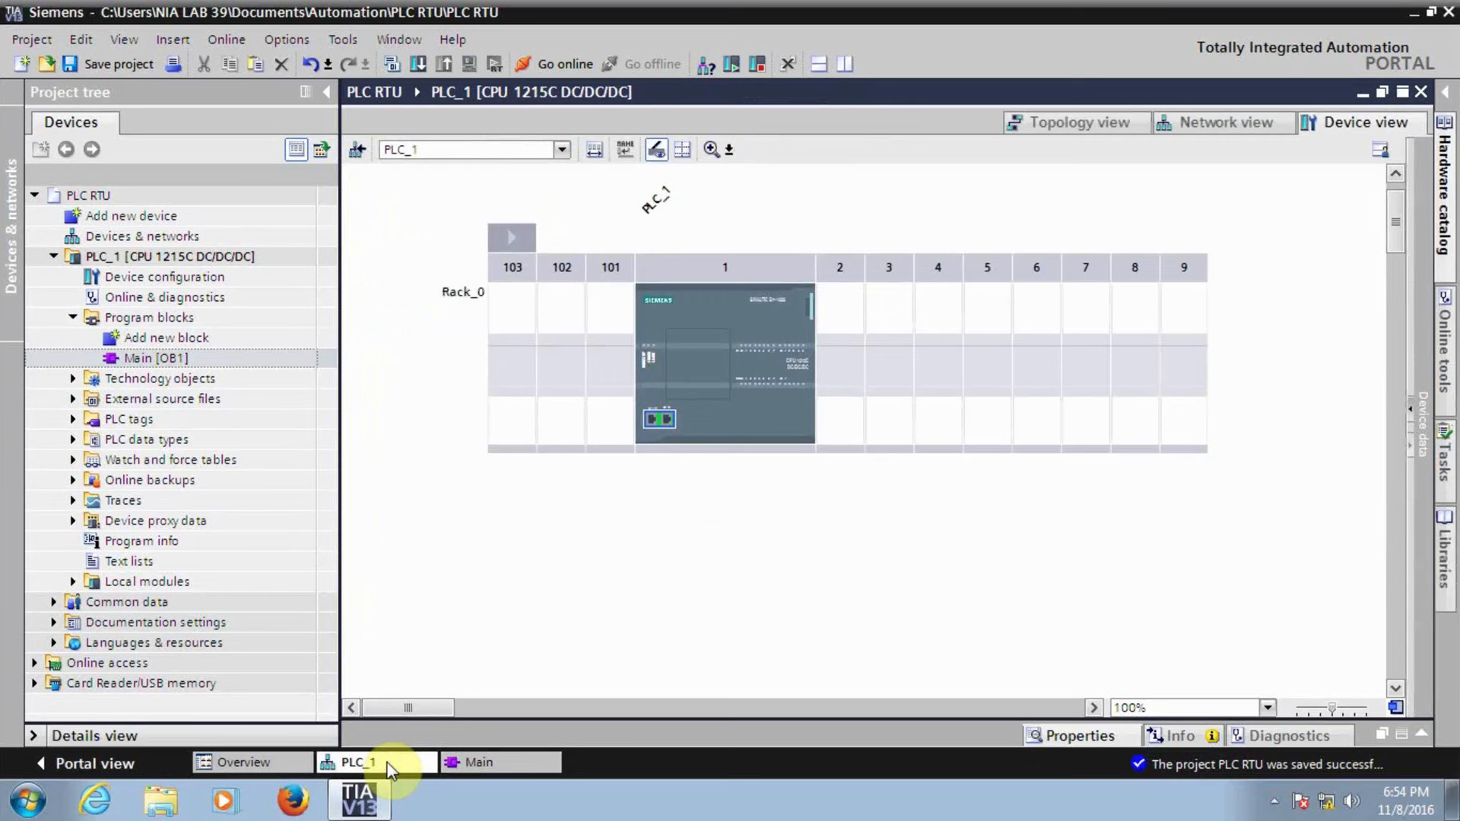
{"action": "left_click", "coordinate": [328, 92]}
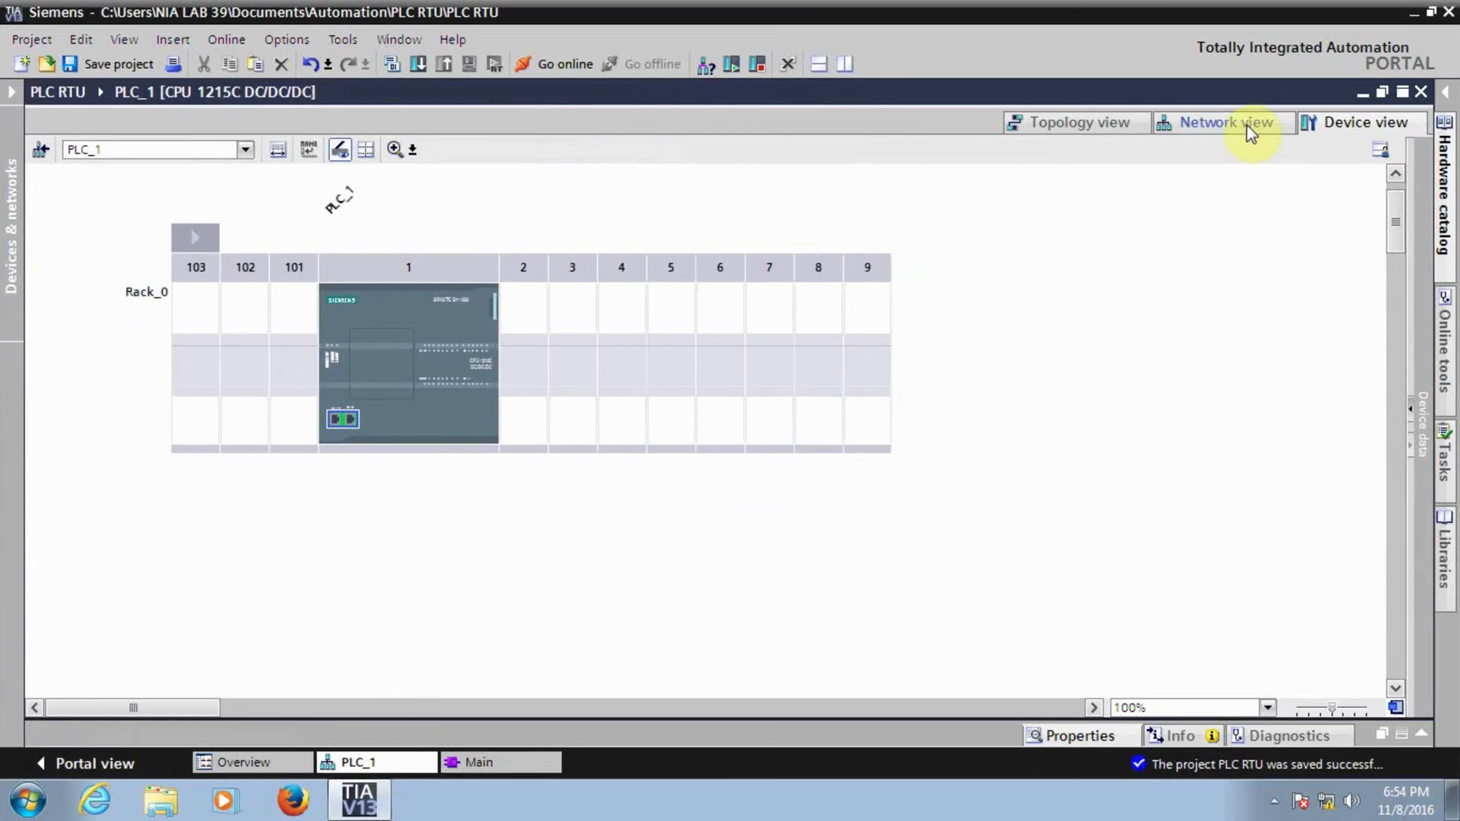
{"action": "left_click", "coordinate": [468, 420]}
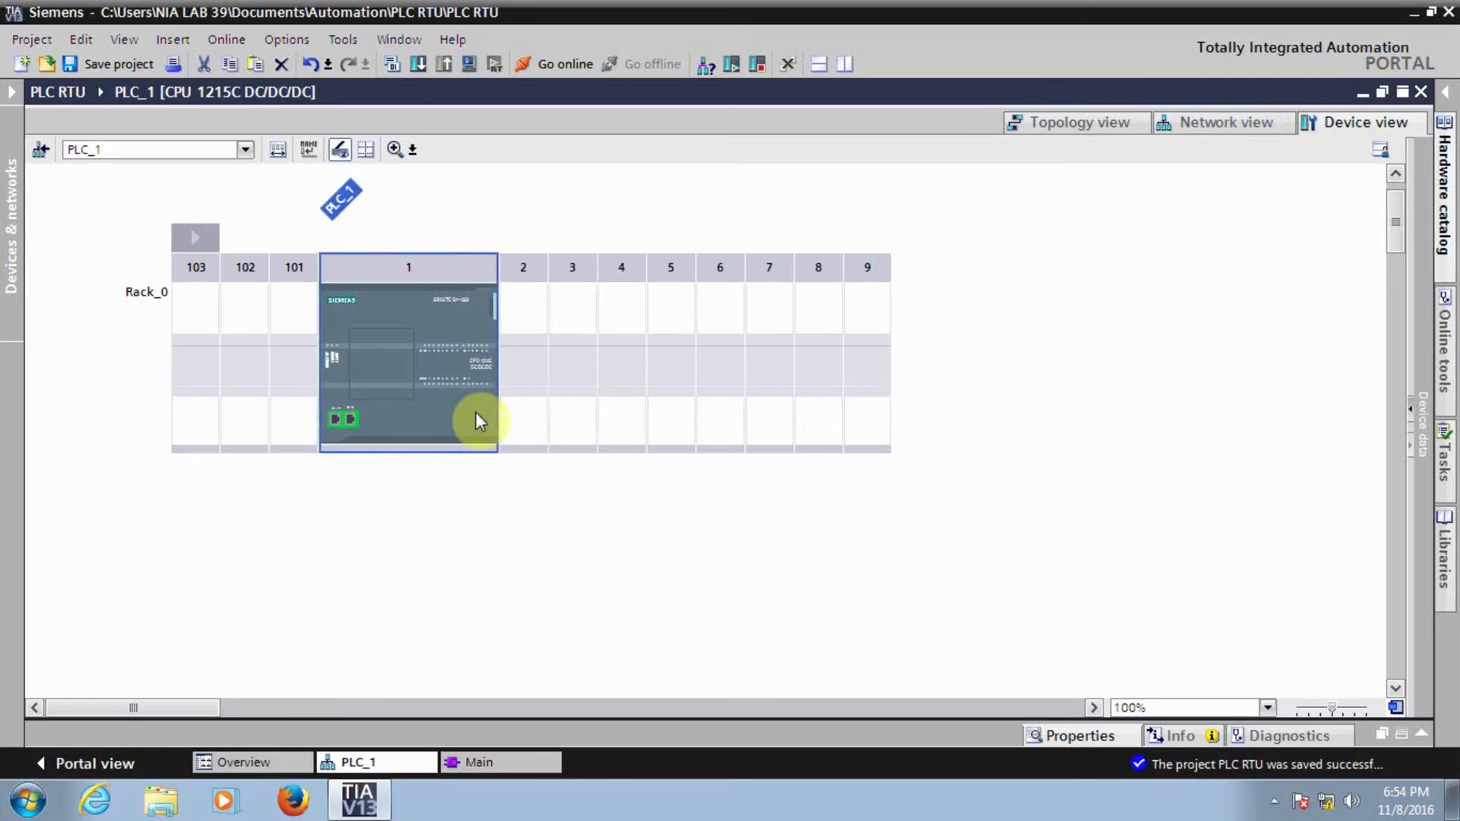
{"action": "left_click", "coordinate": [1215, 121]}
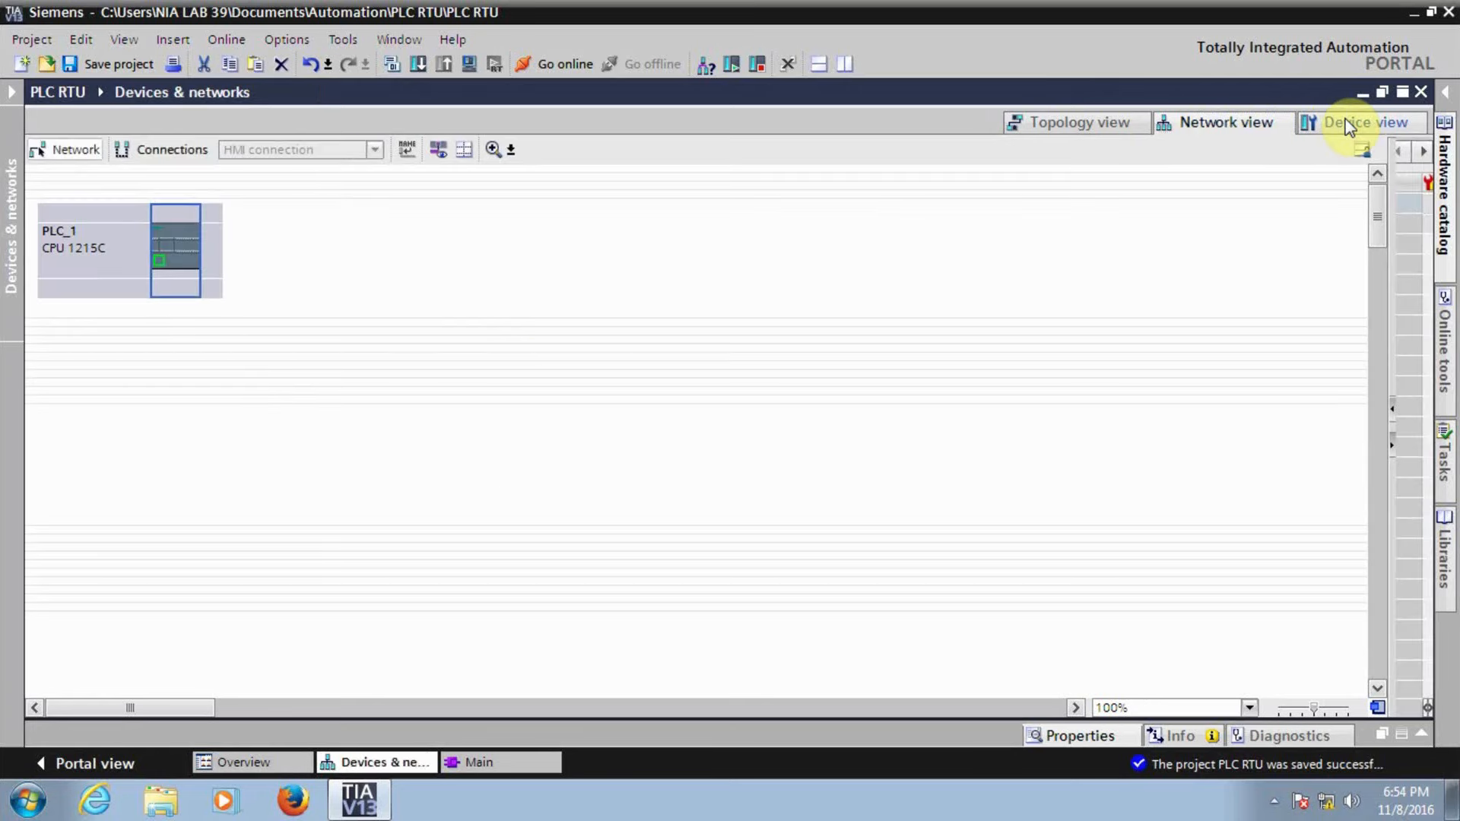
Add an ET 200S PROFINET interface module IM 151-3 PN, article number 6ES7 151-3AA23-0AB0, to the network beside PLC_1.
{"action": "left_click", "coordinate": [1446, 106]}
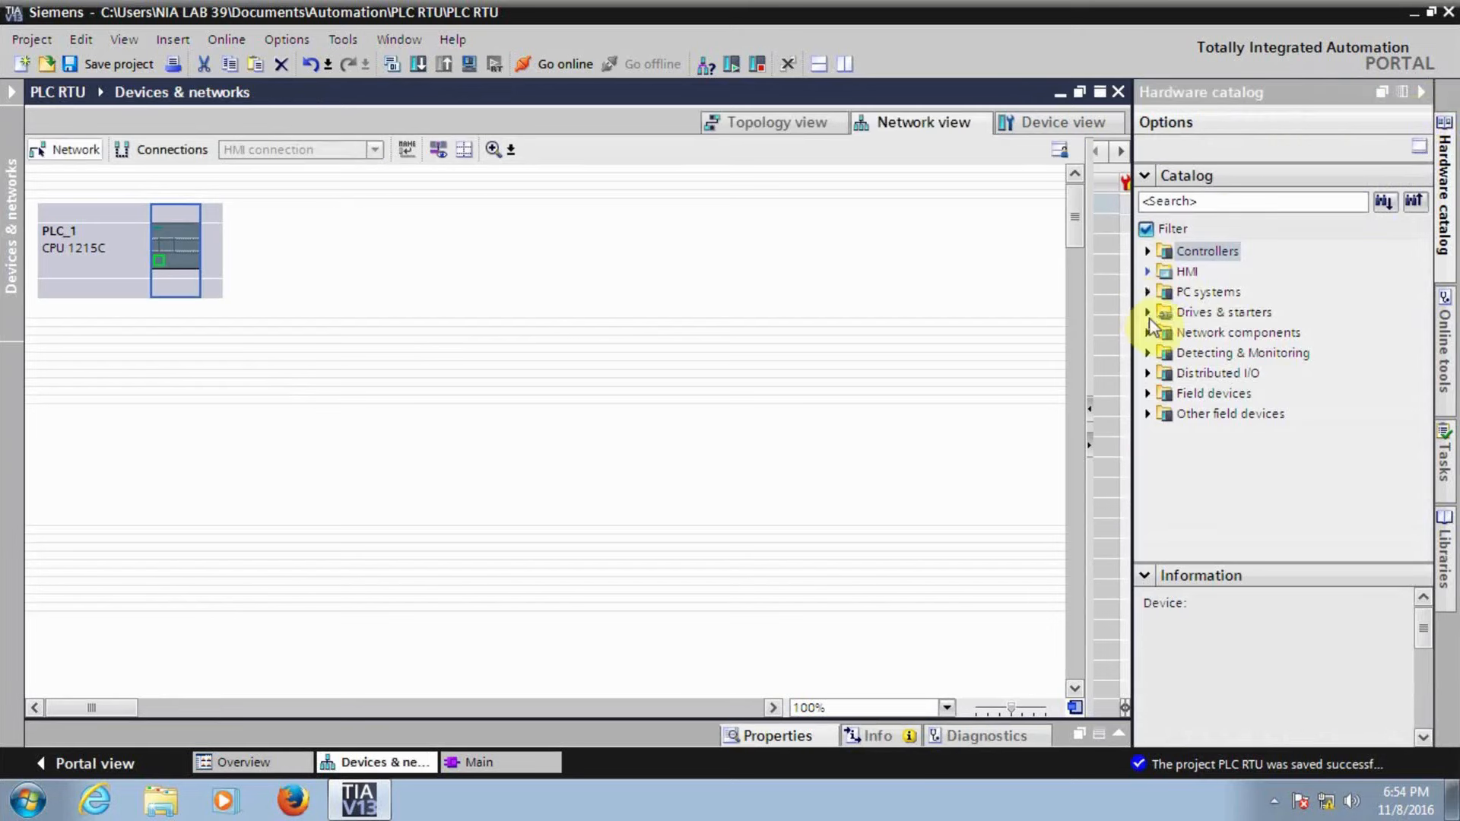
{"action": "left_click", "coordinate": [1147, 373]}
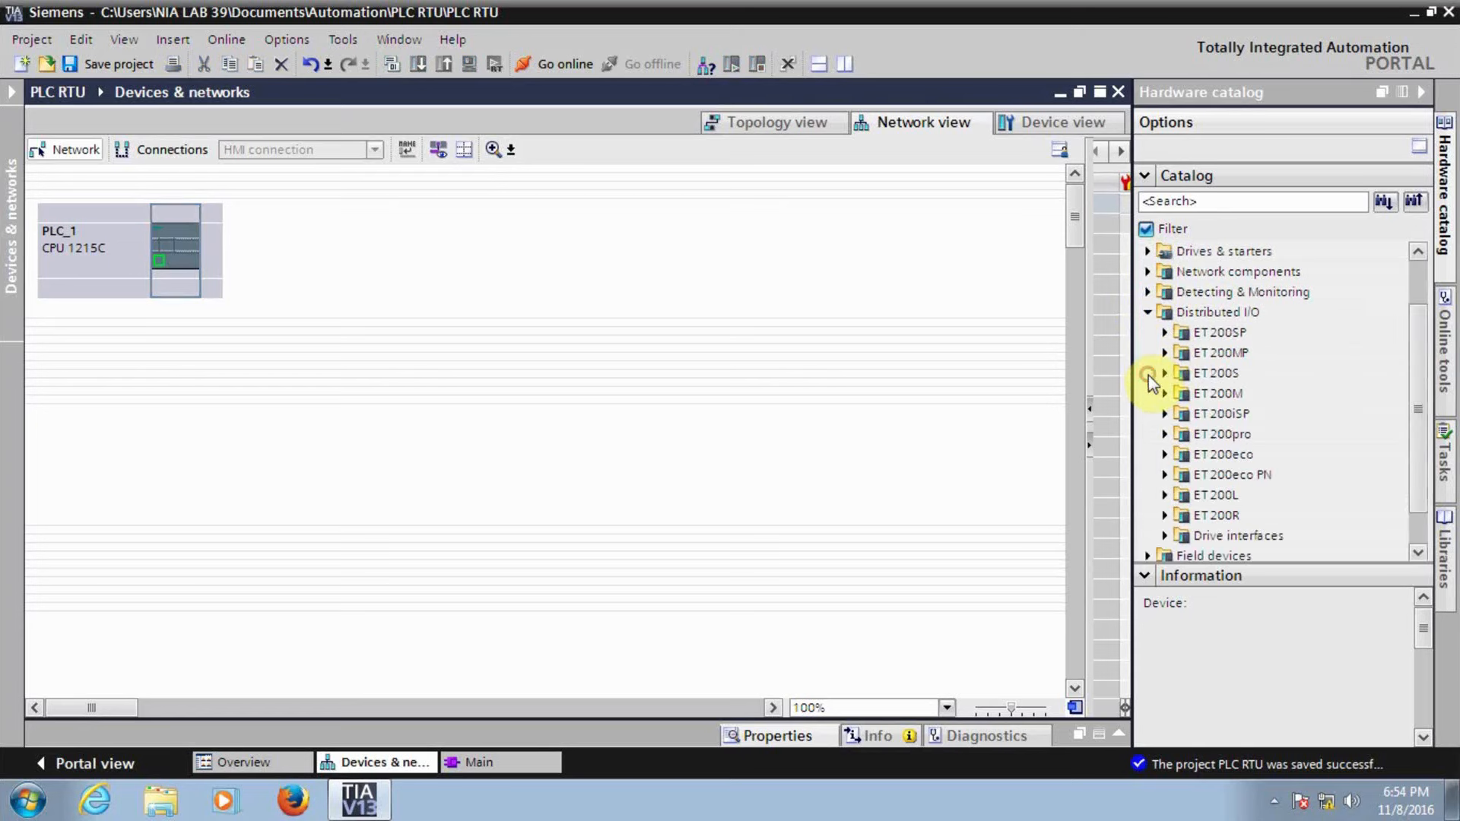
{"action": "scroll", "coordinate": [1205, 395], "scroll_direction": "down", "scroll_amount": 1}
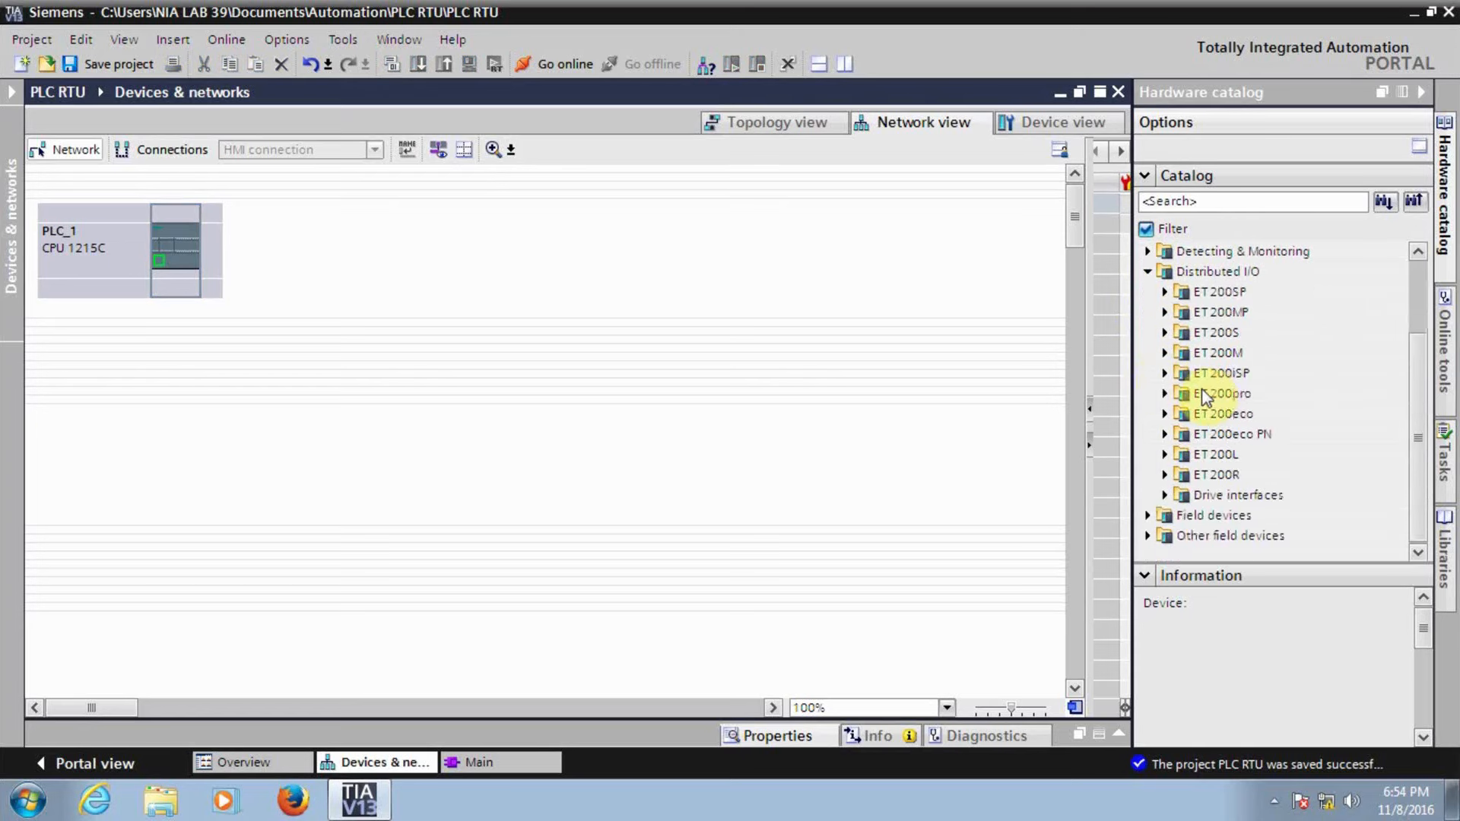
{"action": "left_click", "coordinate": [1165, 333]}
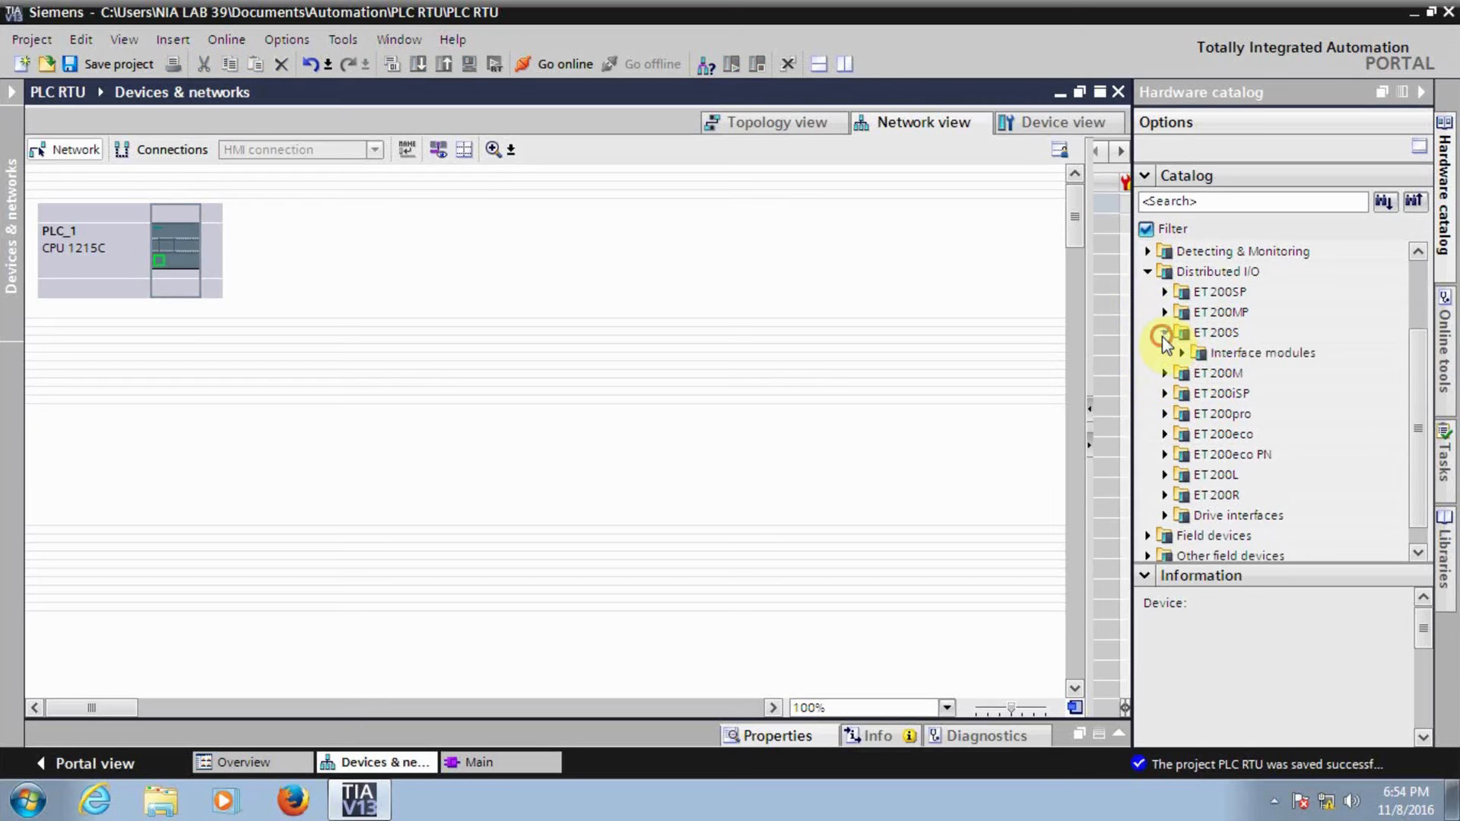
{"action": "left_click", "coordinate": [1182, 353]}
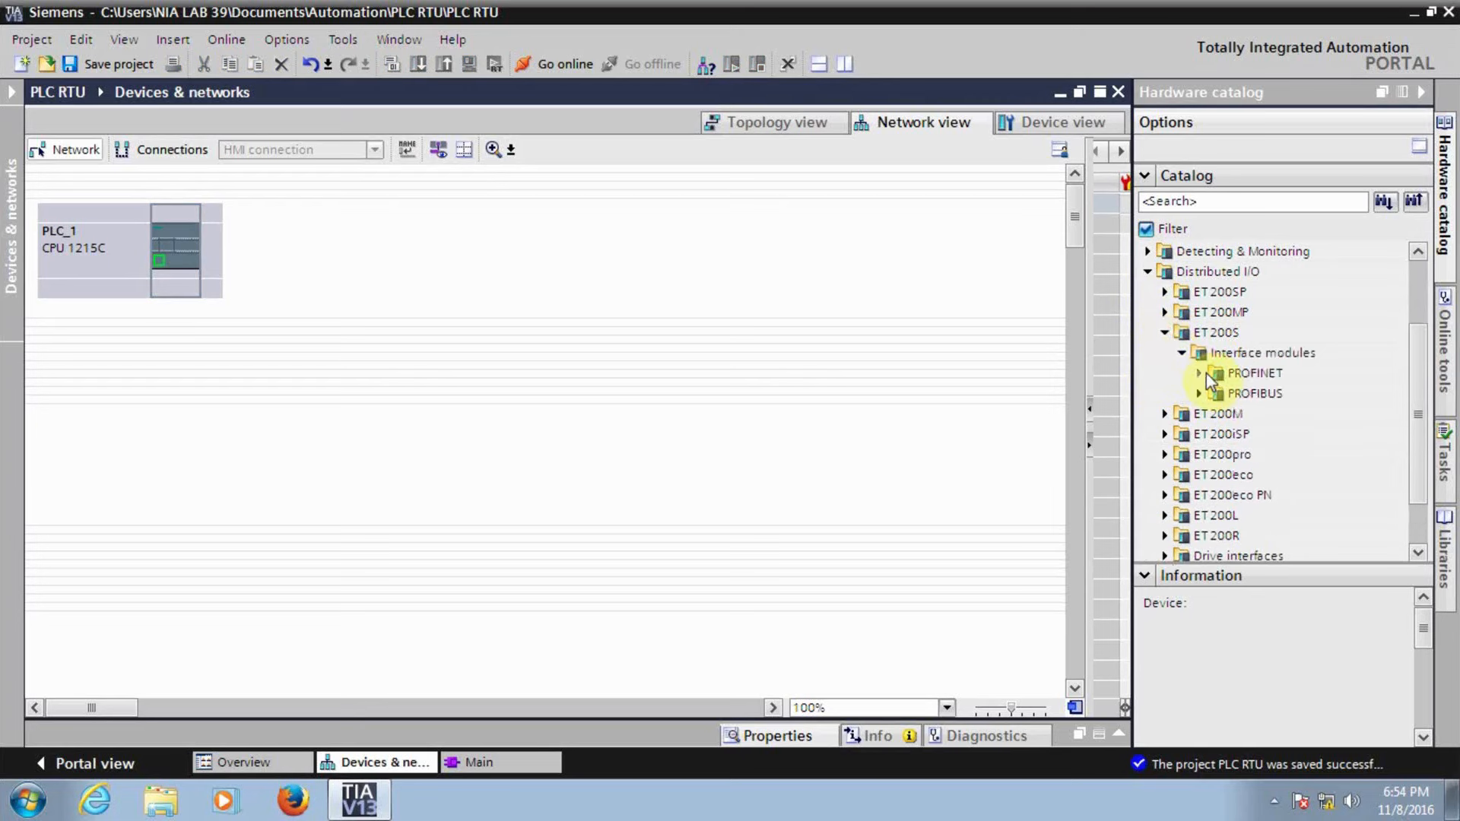
{"action": "left_click", "coordinate": [1200, 373]}
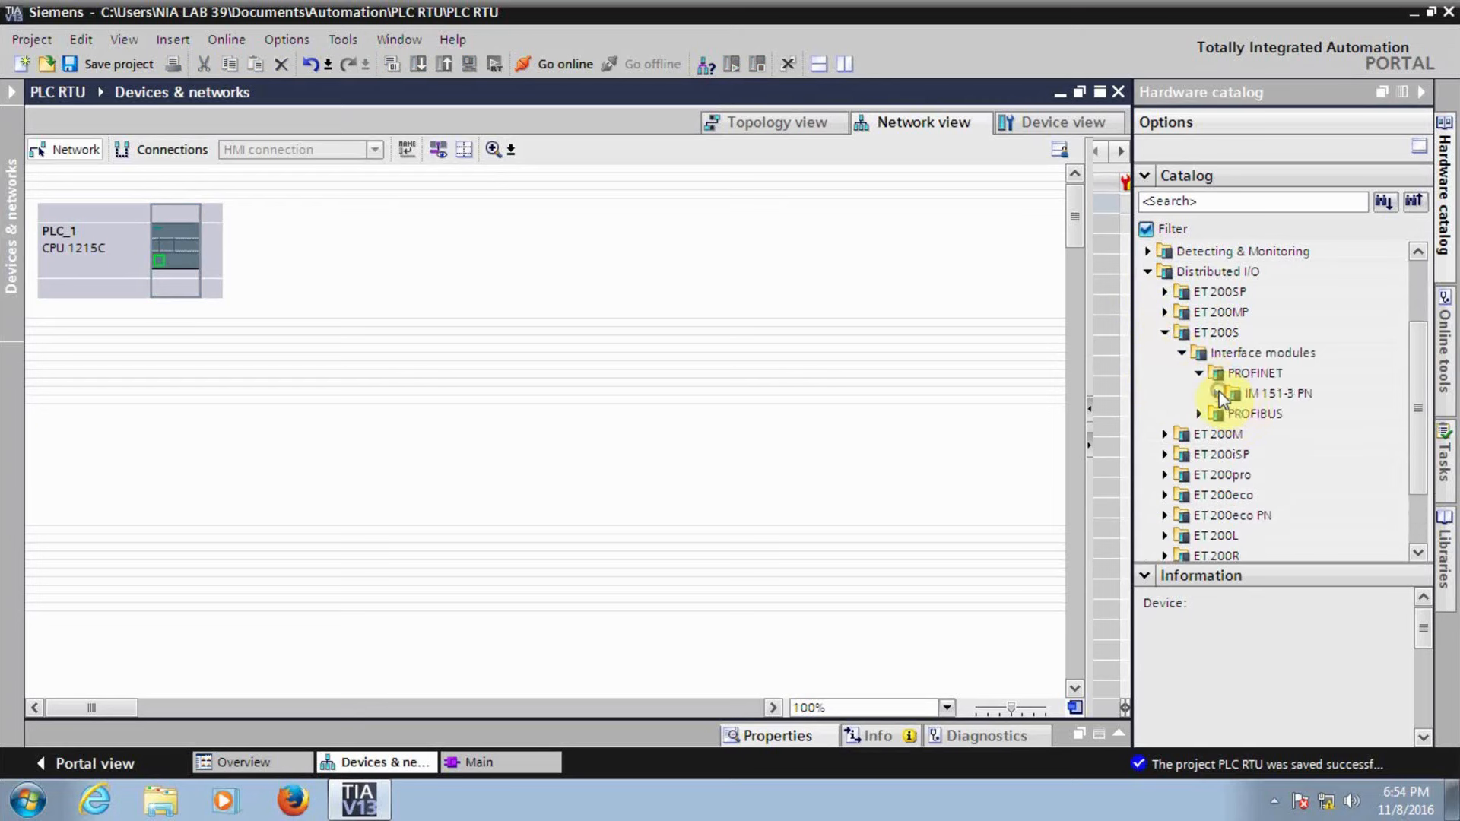
{"action": "left_click", "coordinate": [1217, 393]}
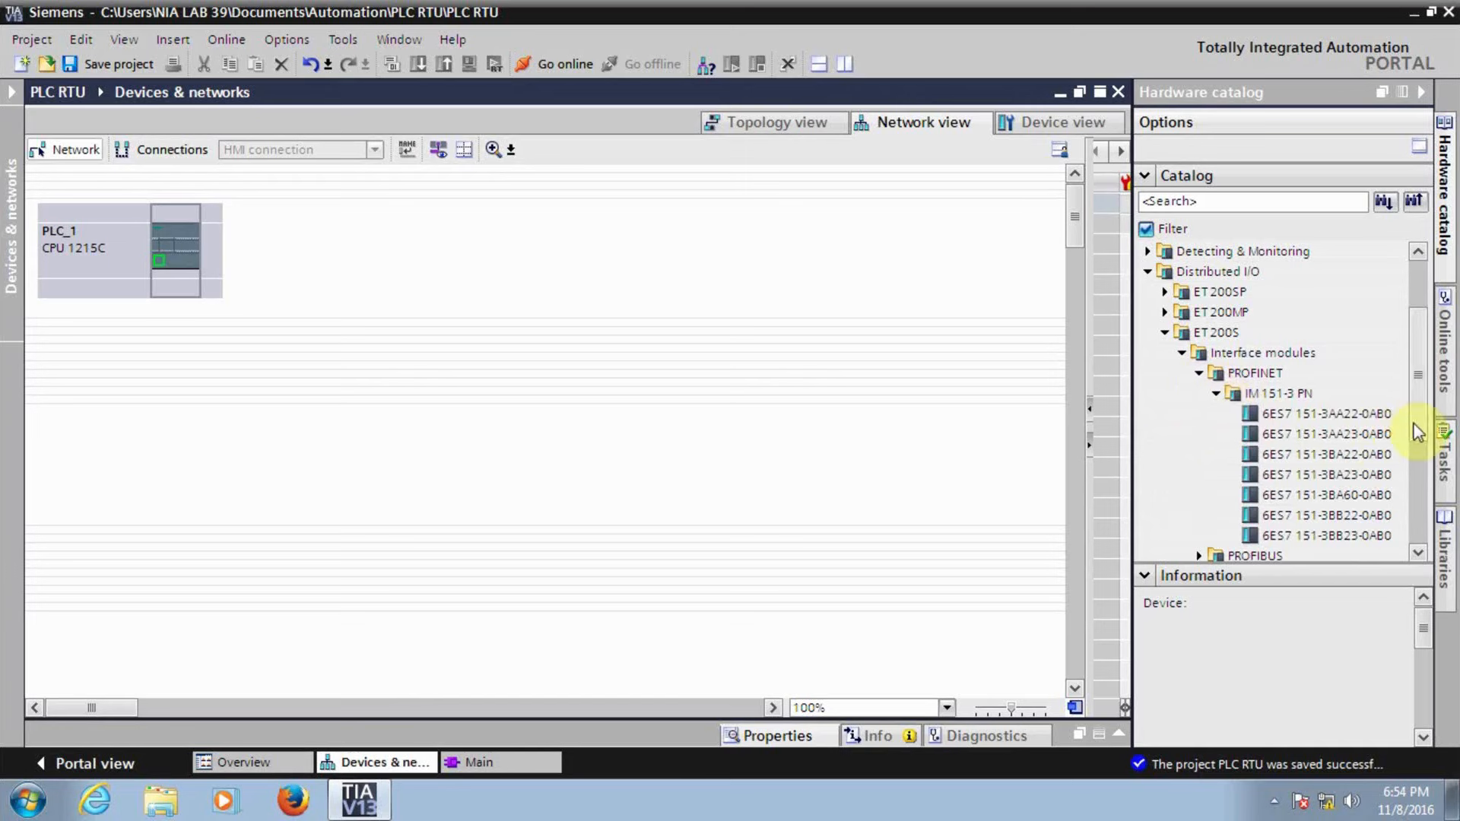
{"action": "scroll", "coordinate": [1419, 454], "scroll_direction": "down", "scroll_amount": 1}
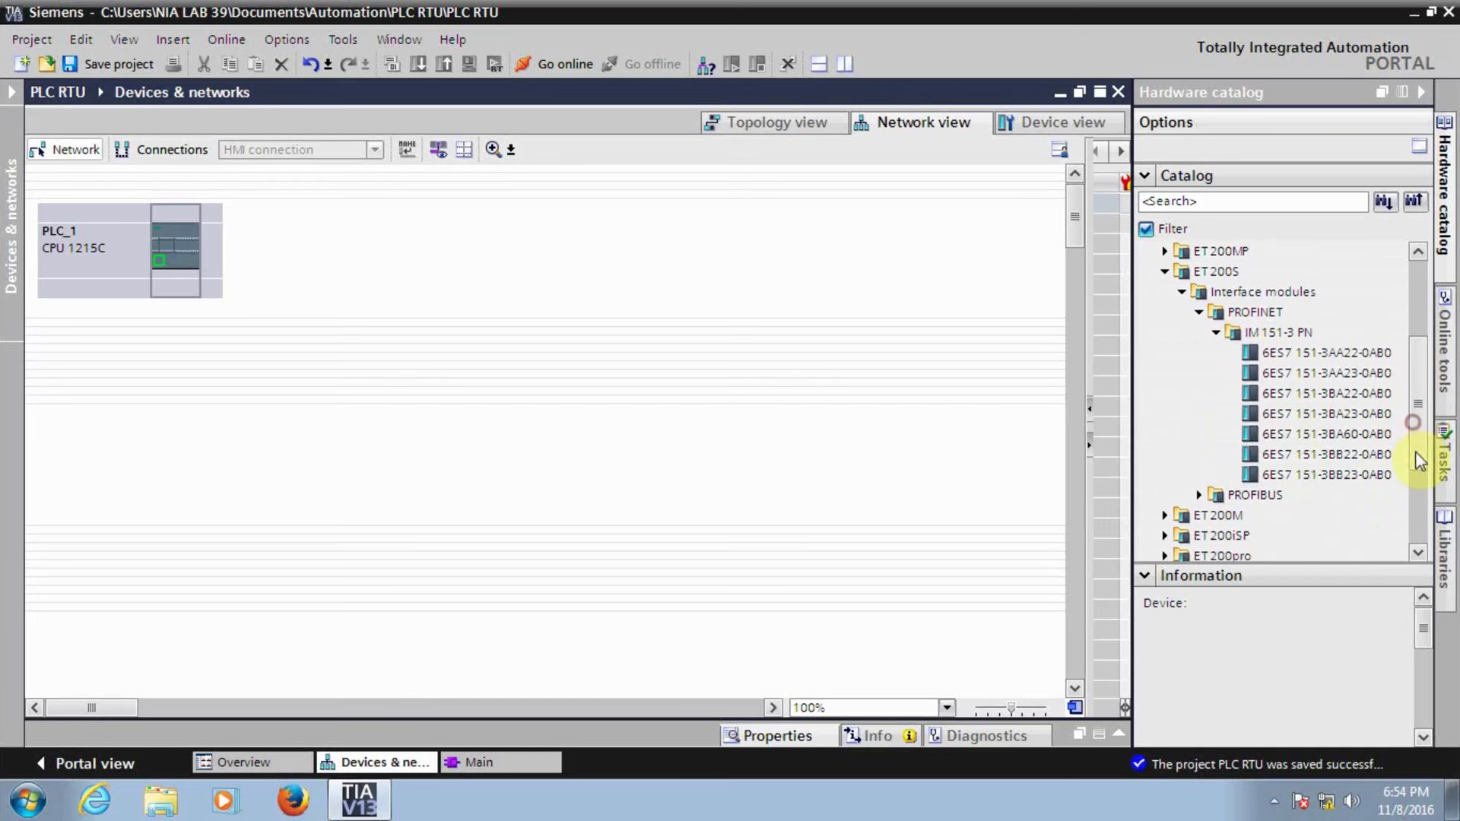
{"action": "left_click", "coordinate": [1331, 376]}
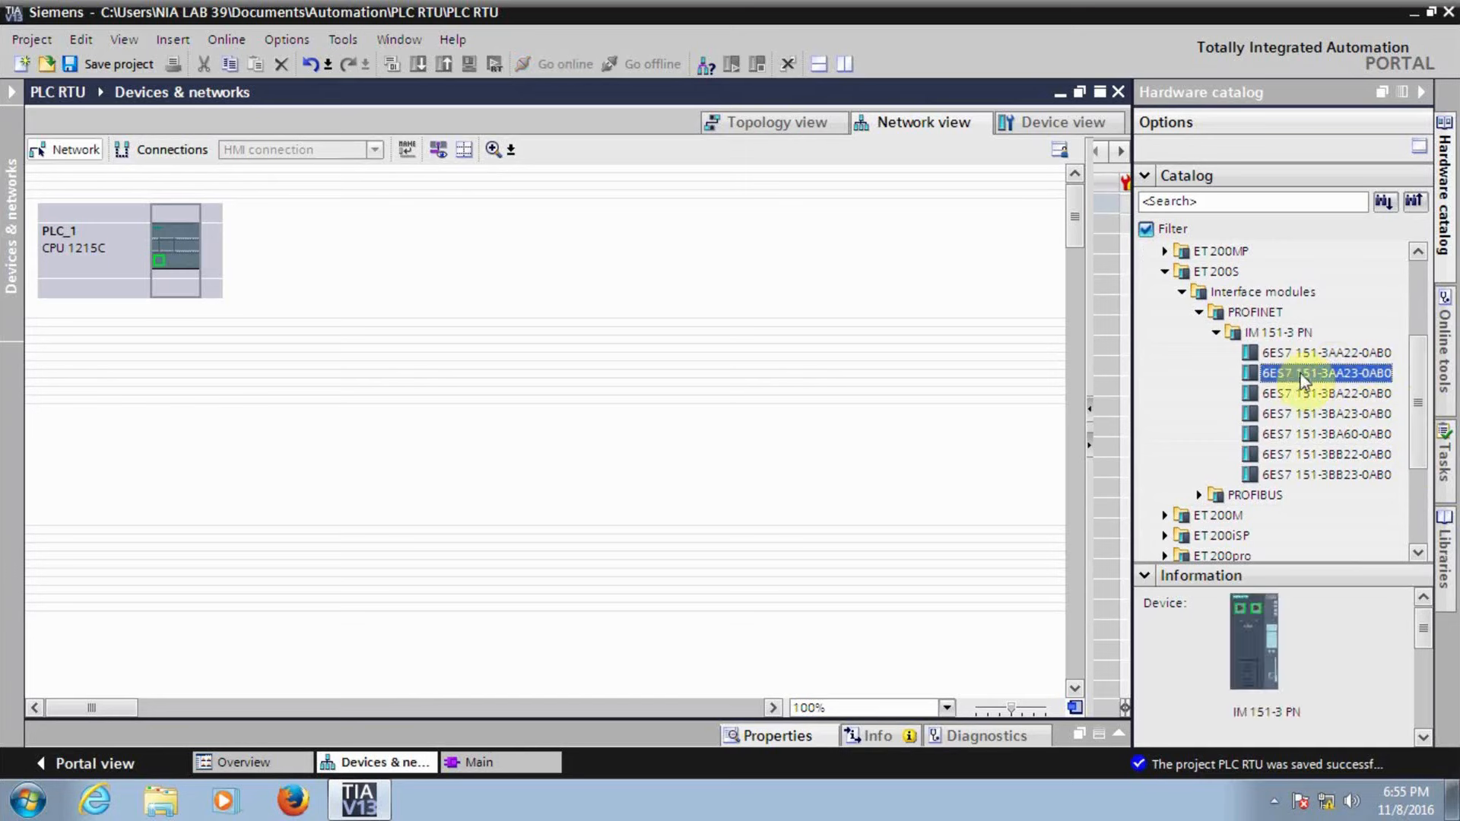
{"action": "left_click_drag", "start_coordinate": [1302, 379], "coordinate": [445, 281]}
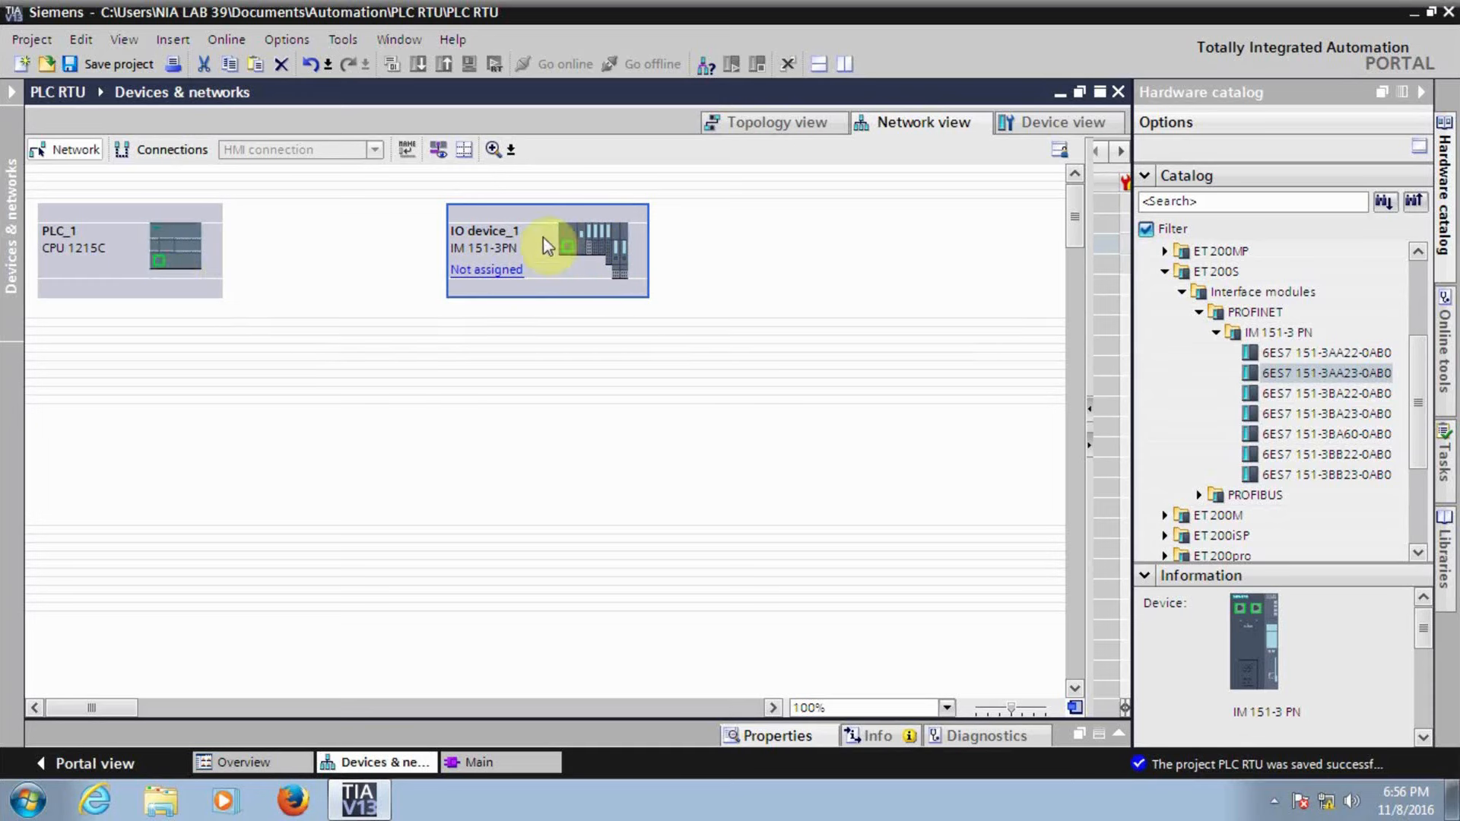
Connect the IM 151-3 PN's PROFINET port to PLC_1 and display the interface addresses in the network view.
{"action": "left_click_drag", "start_coordinate": [568, 248], "coordinate": [158, 261]}
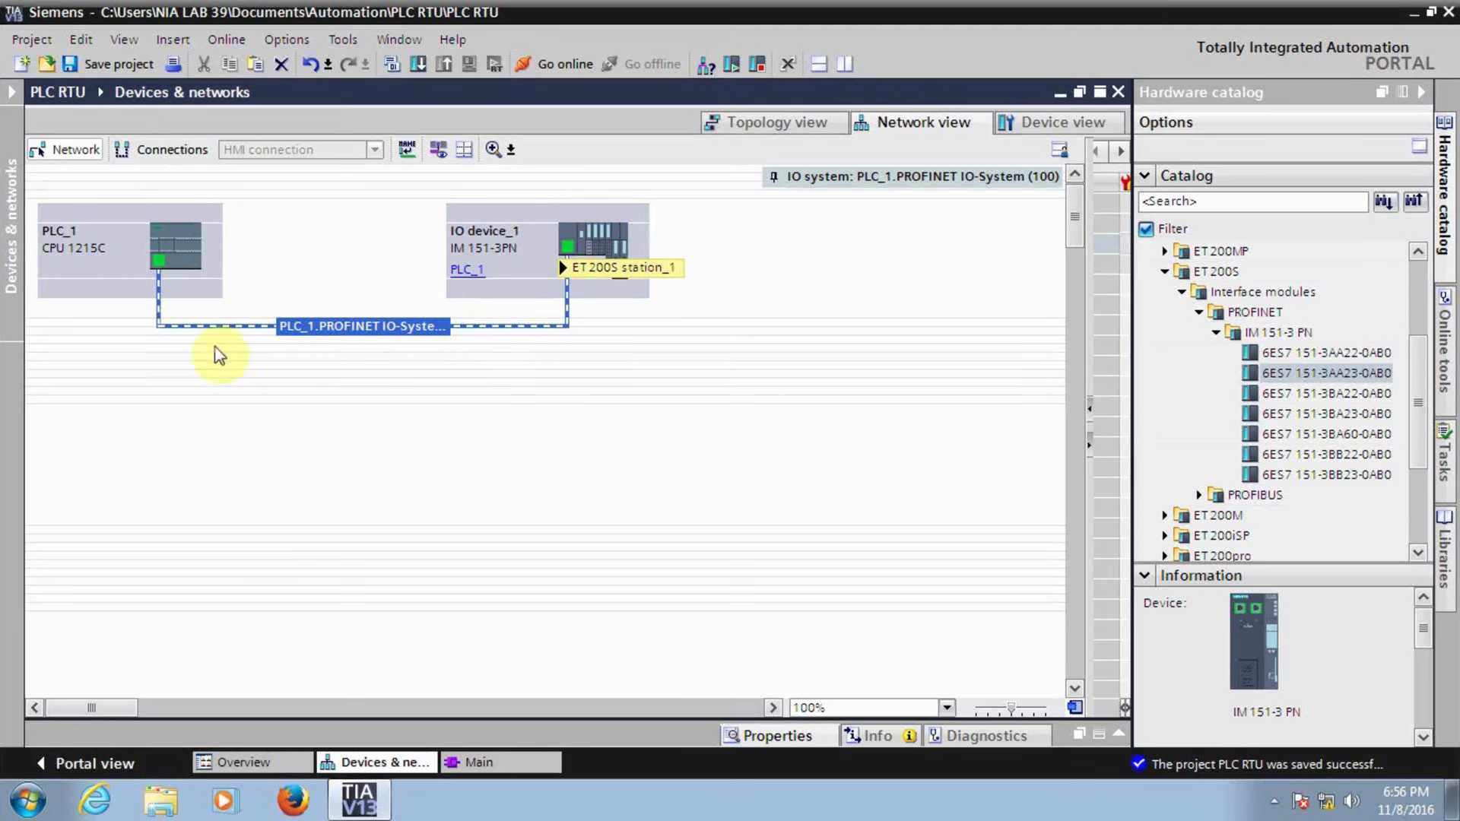
{"action": "left_click", "coordinate": [438, 149]}
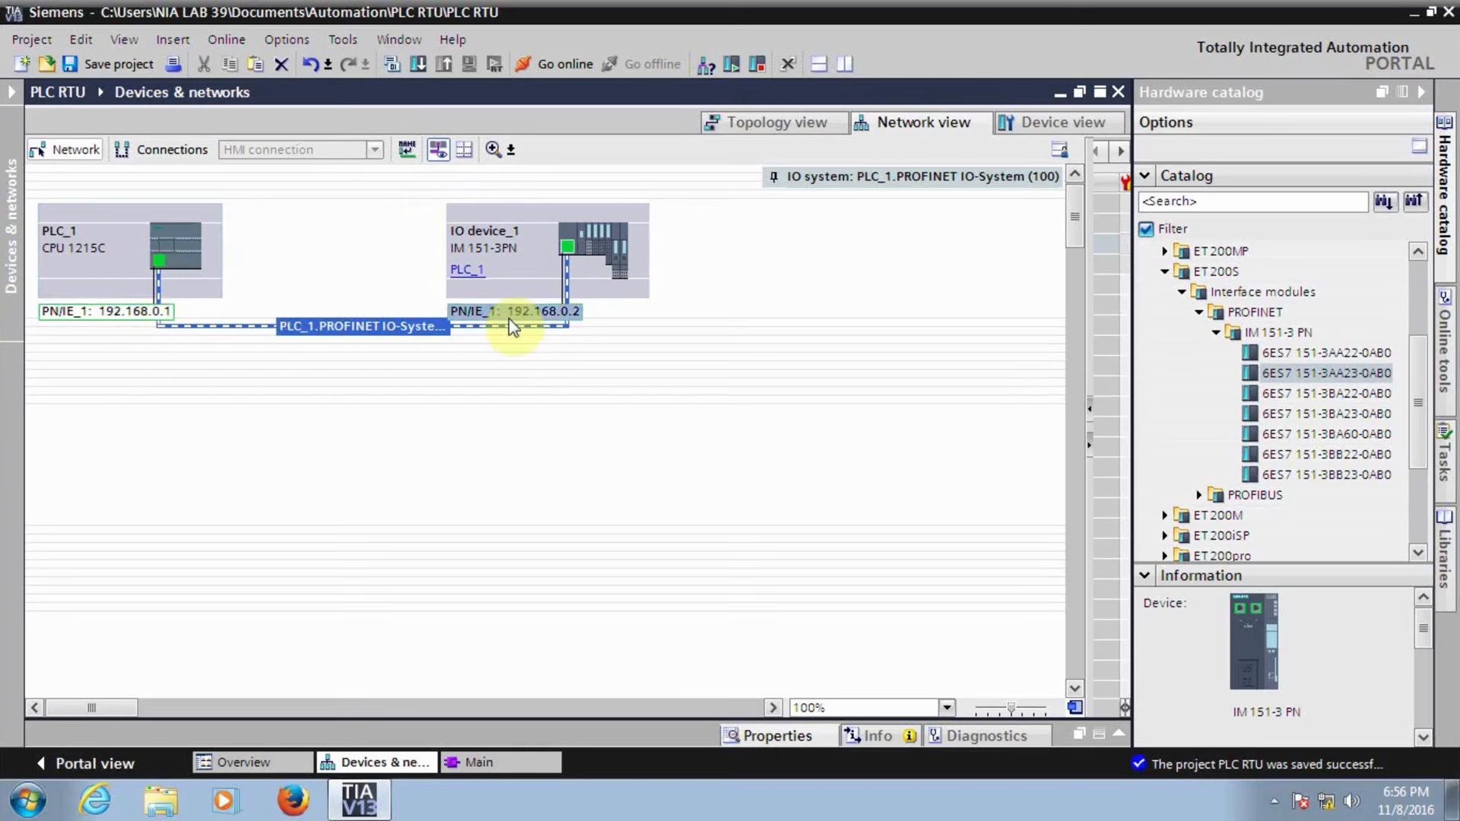
{"action": "mouse_move", "coordinate": [540, 319]}
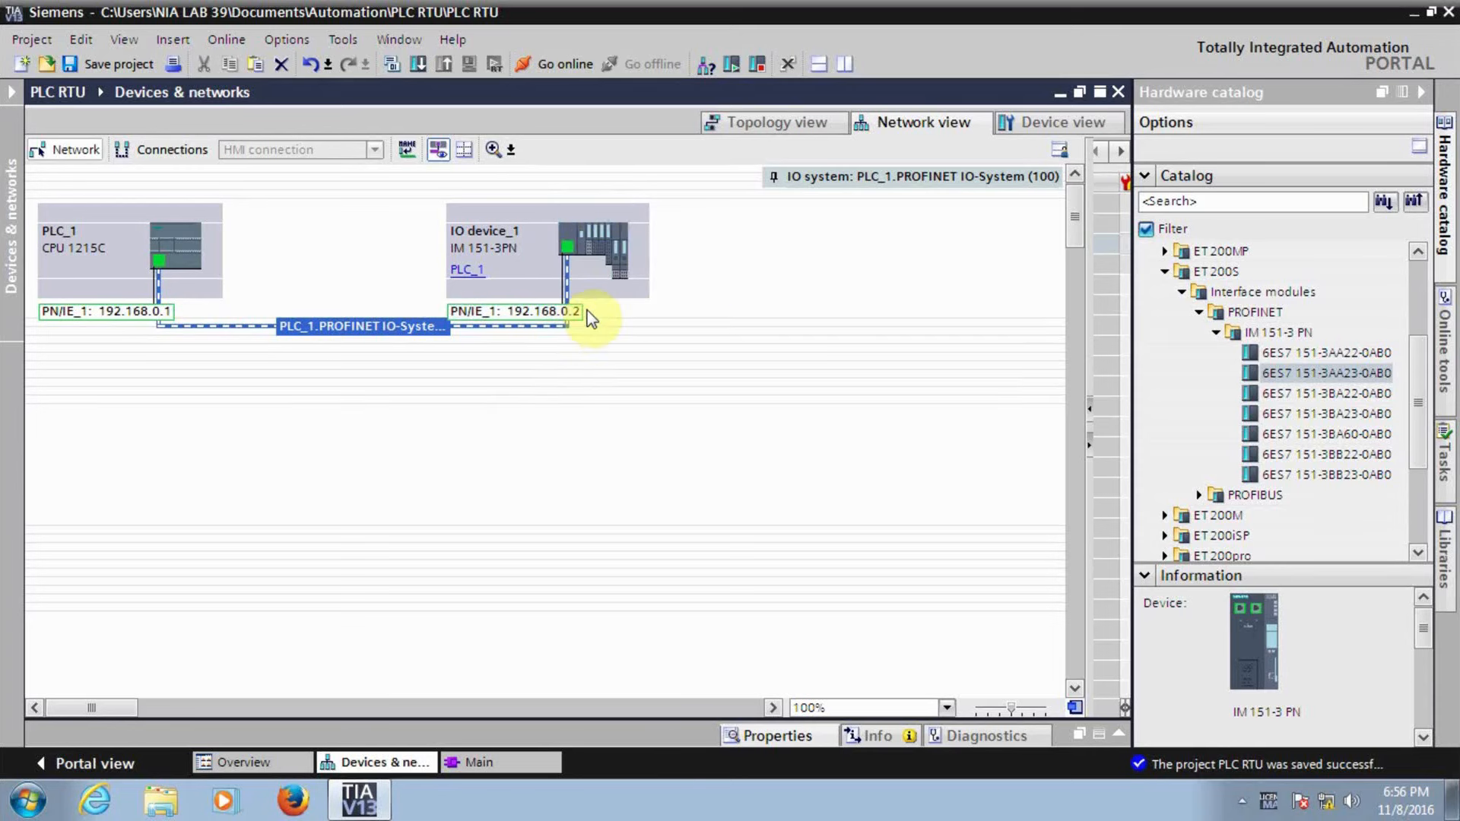
{"action": "left_click", "coordinate": [472, 311]}
Scan the PN/IE interface for accessible devices and compare the IM 151-3 PN's address with the configured one.
{"action": "left_click", "coordinate": [705, 67]}
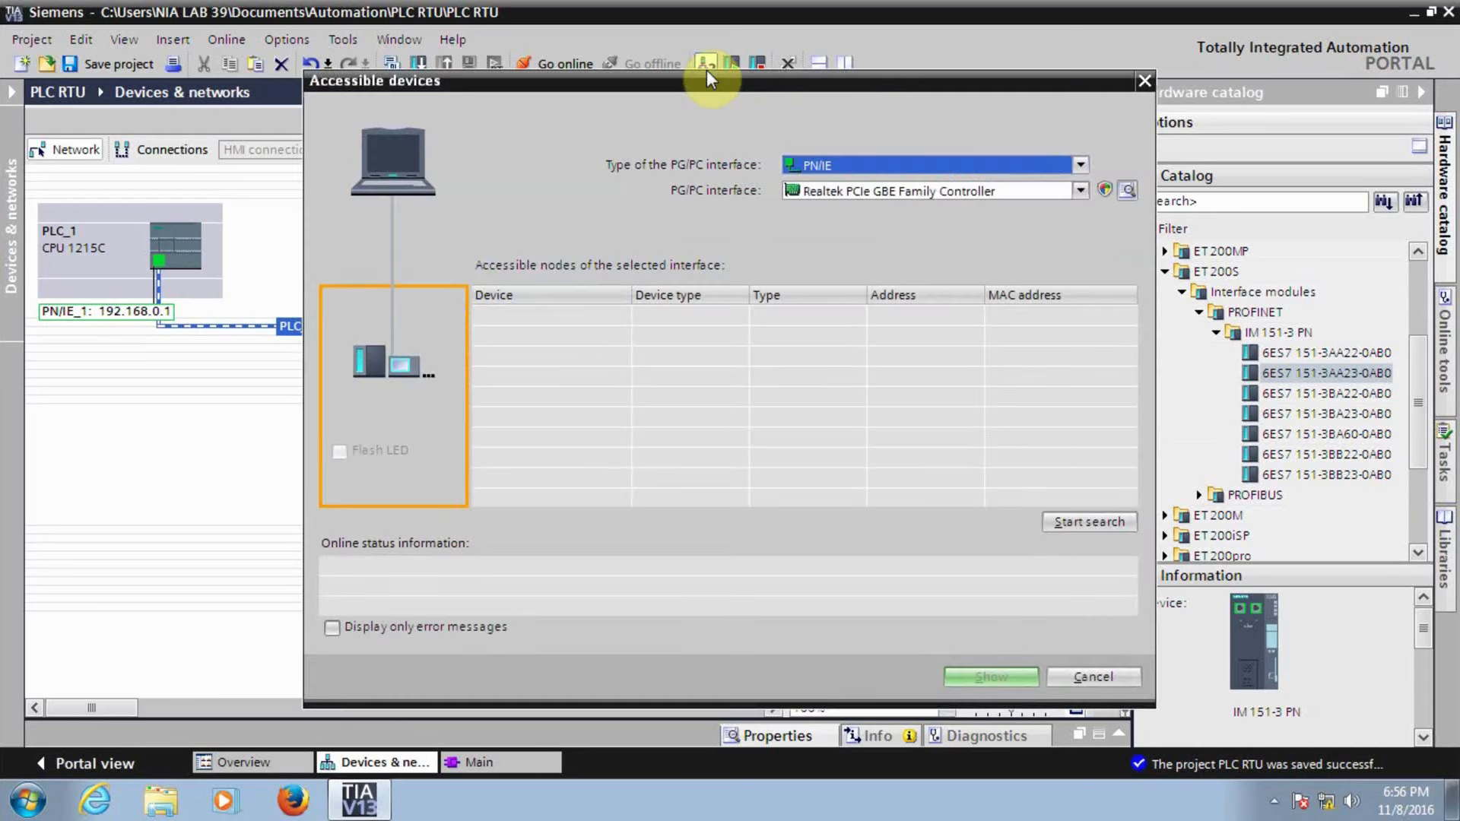
{"action": "left_click", "coordinate": [1101, 521]}
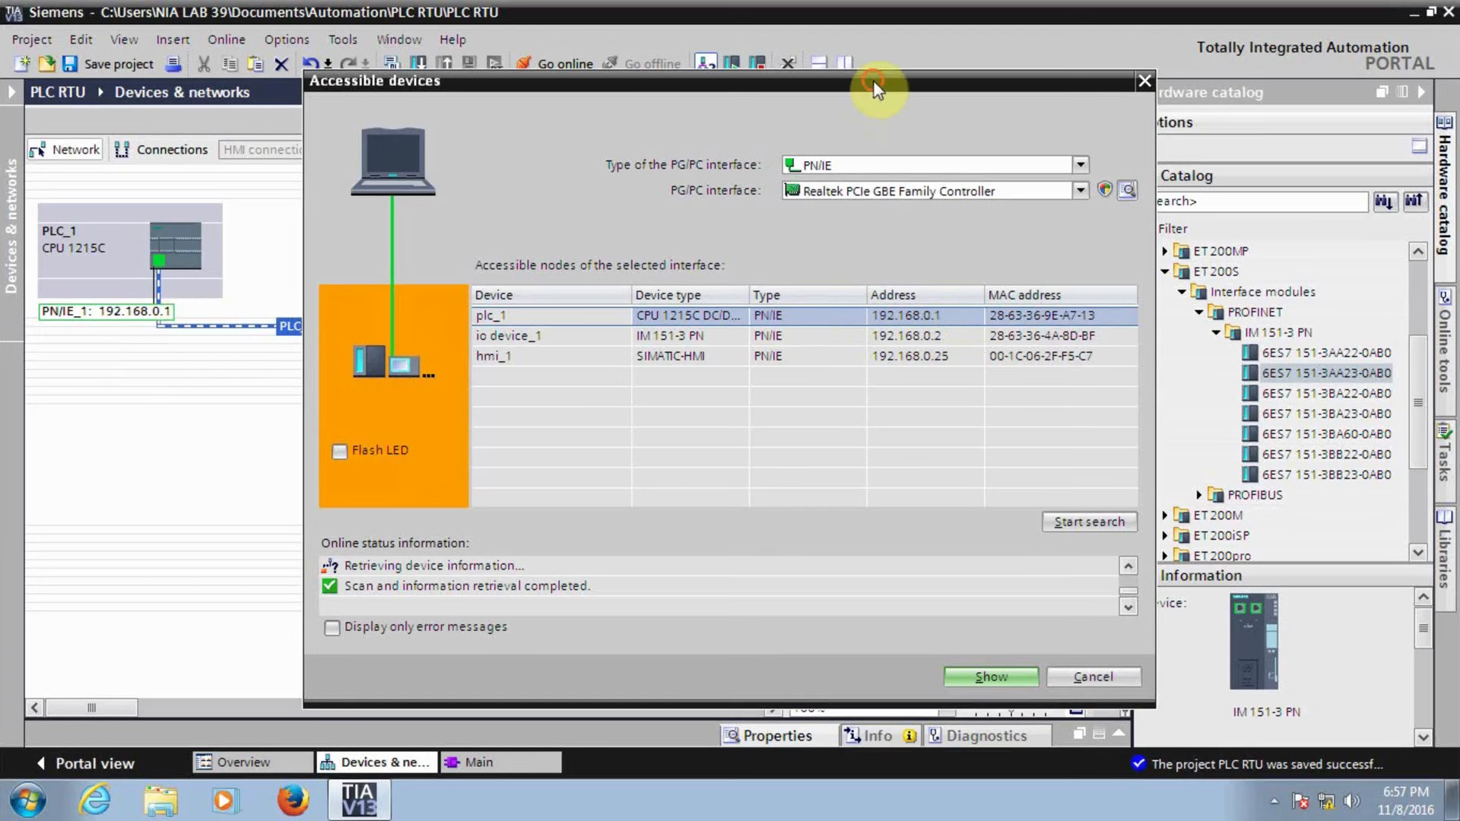
{"action": "left_click_drag", "start_coordinate": [865, 81], "coordinate": [743, 356]}
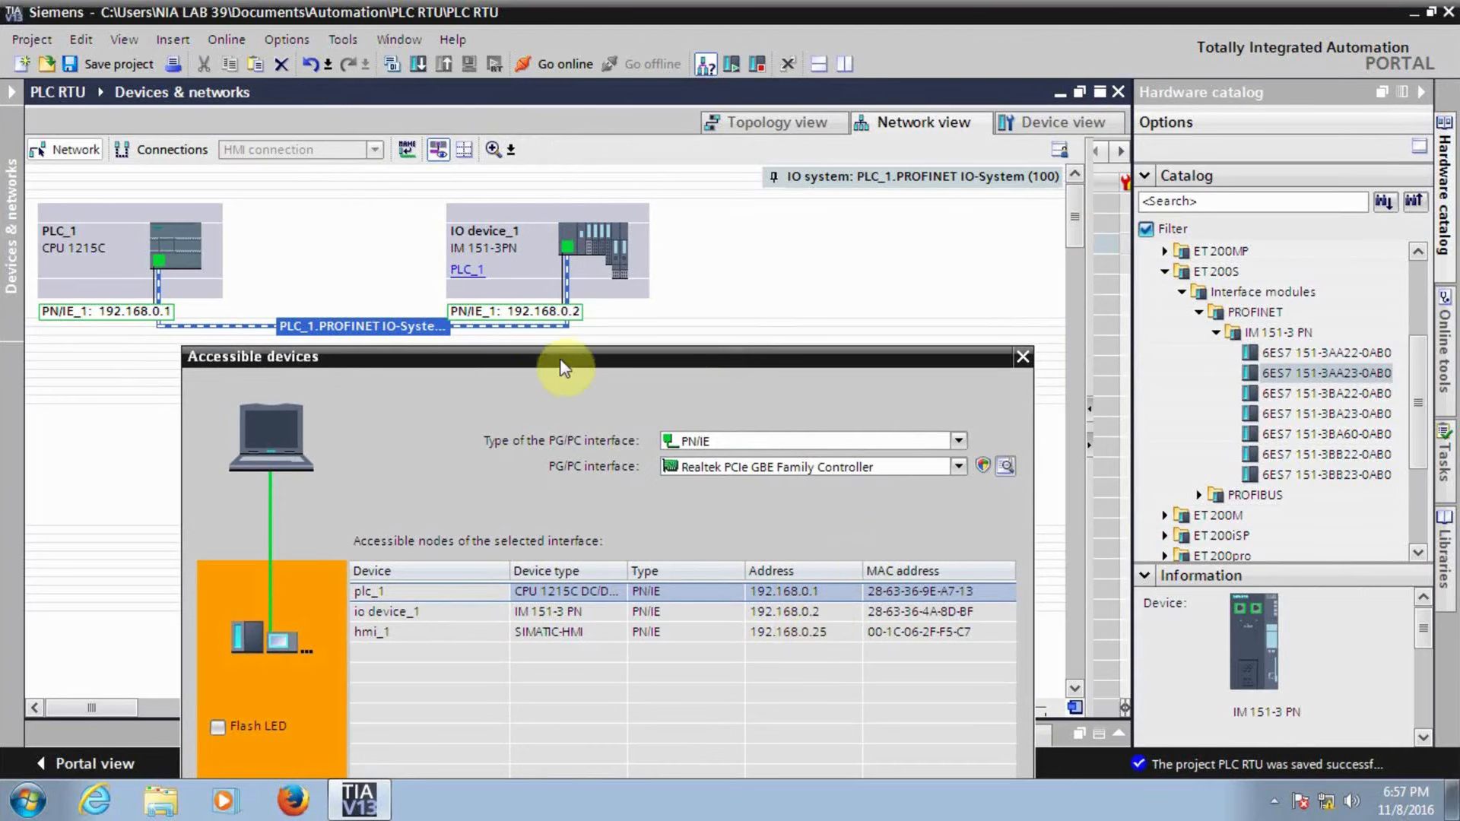
{"action": "left_click", "coordinate": [772, 613]}
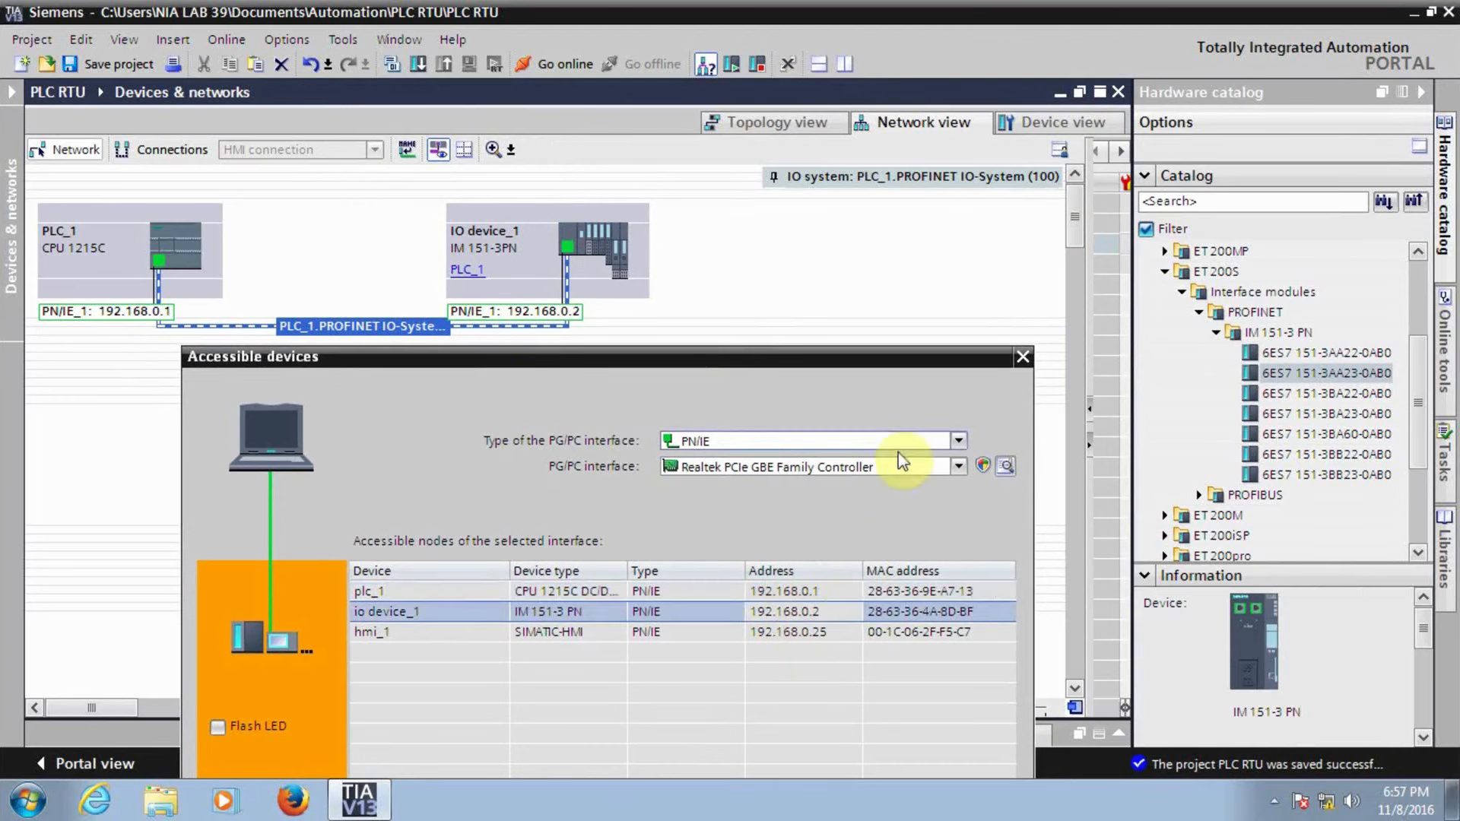
{"action": "left_click", "coordinate": [1022, 357]}
{"action": "left_click", "coordinate": [760, 473]}
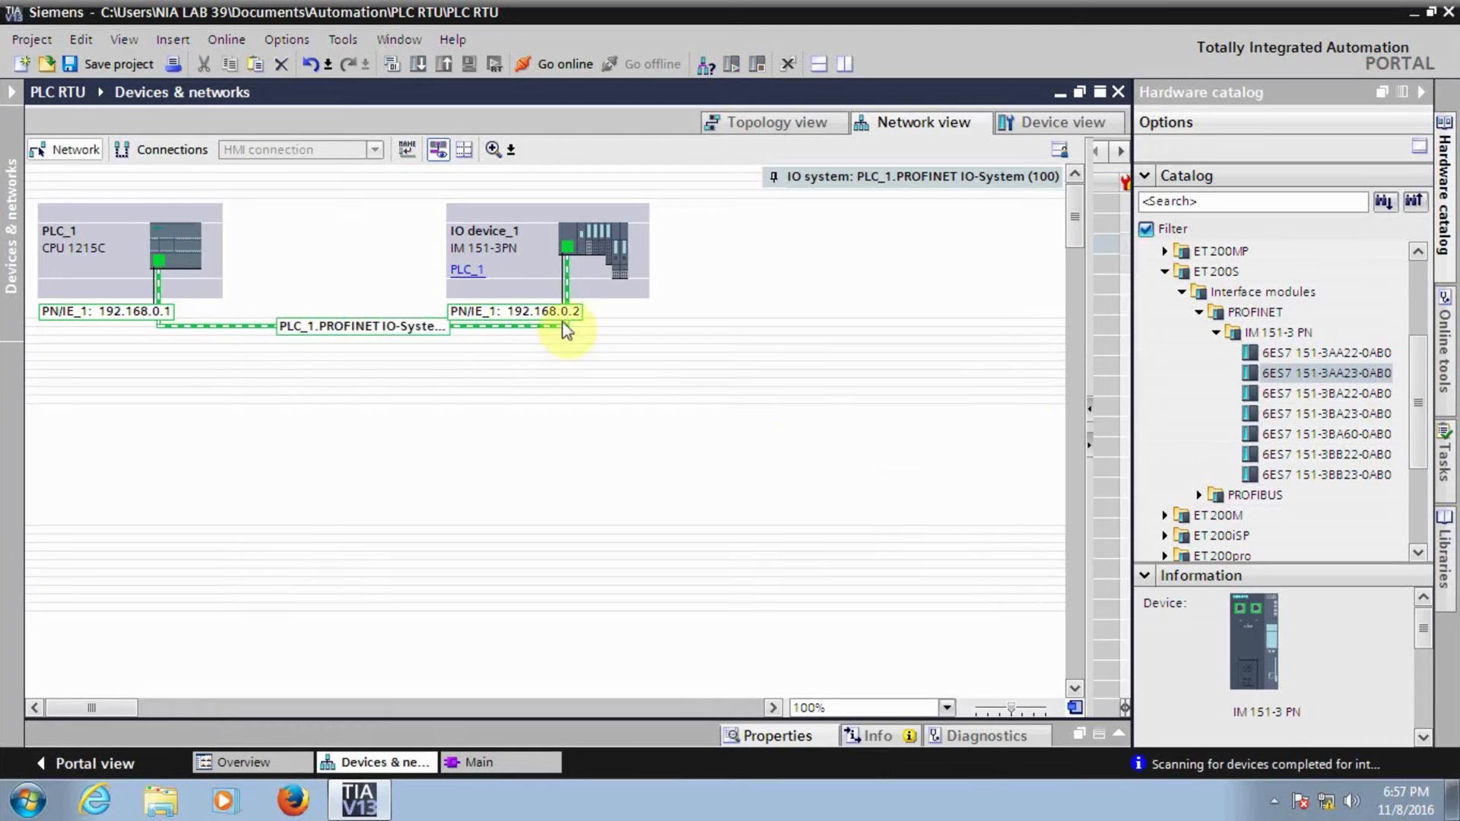
Open IO device_1 in the device view and review the Ethernet address settings of its PROFINET interface.
{"action": "left_click", "coordinate": [582, 247]}
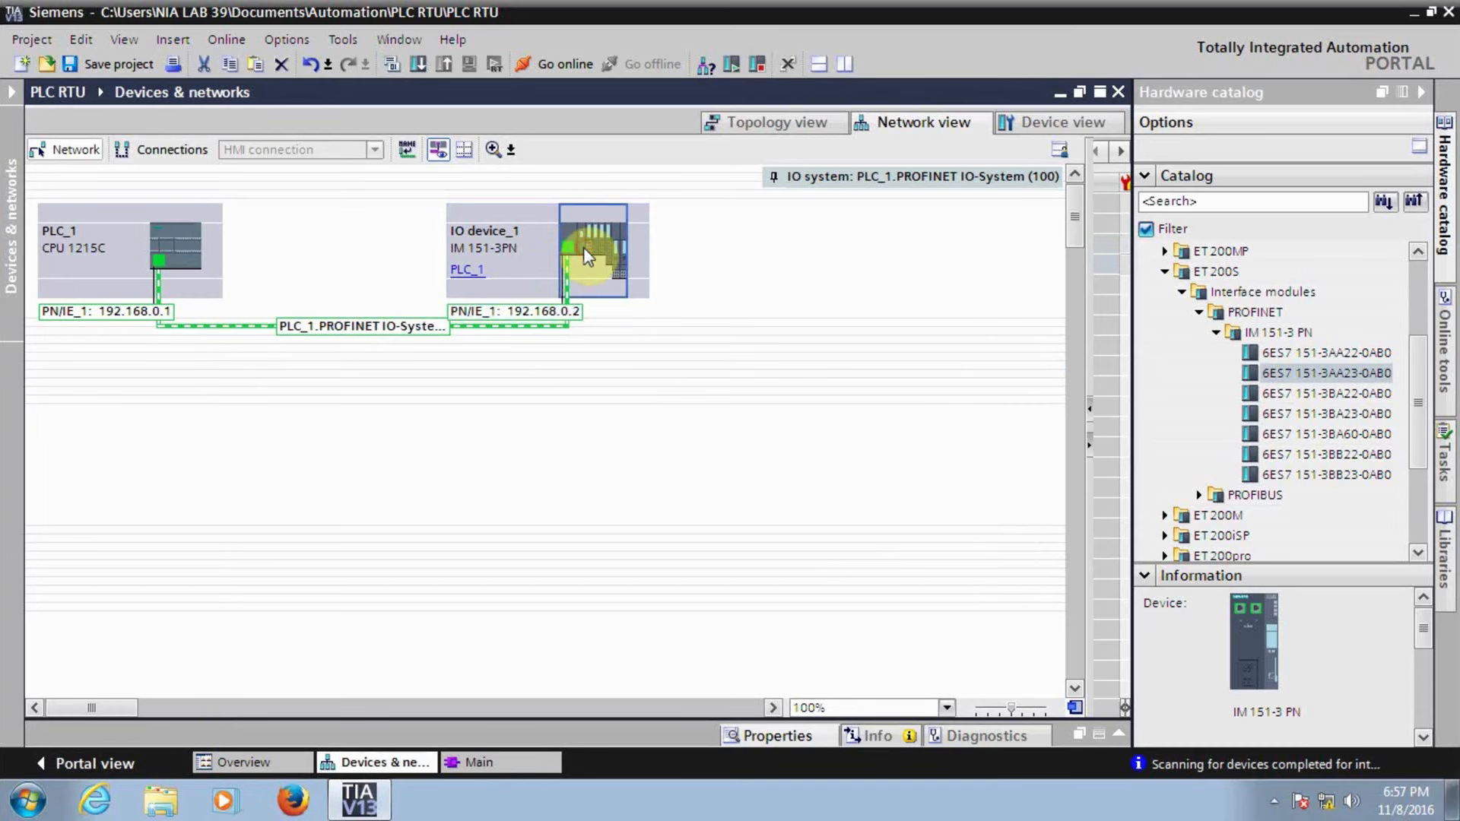
{"action": "double_click", "coordinate": [583, 248]}
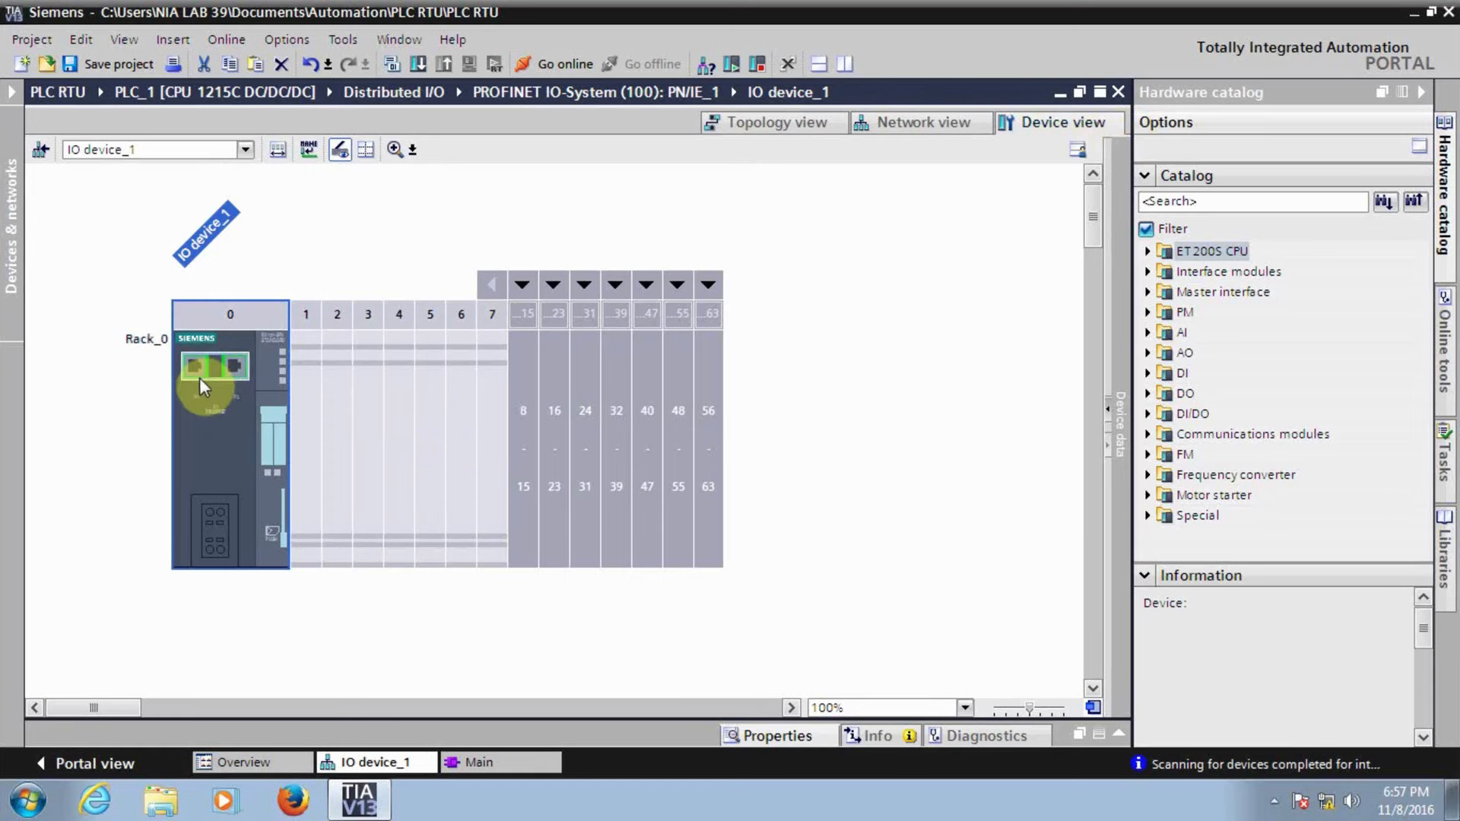
{"action": "double_click", "coordinate": [231, 367]}
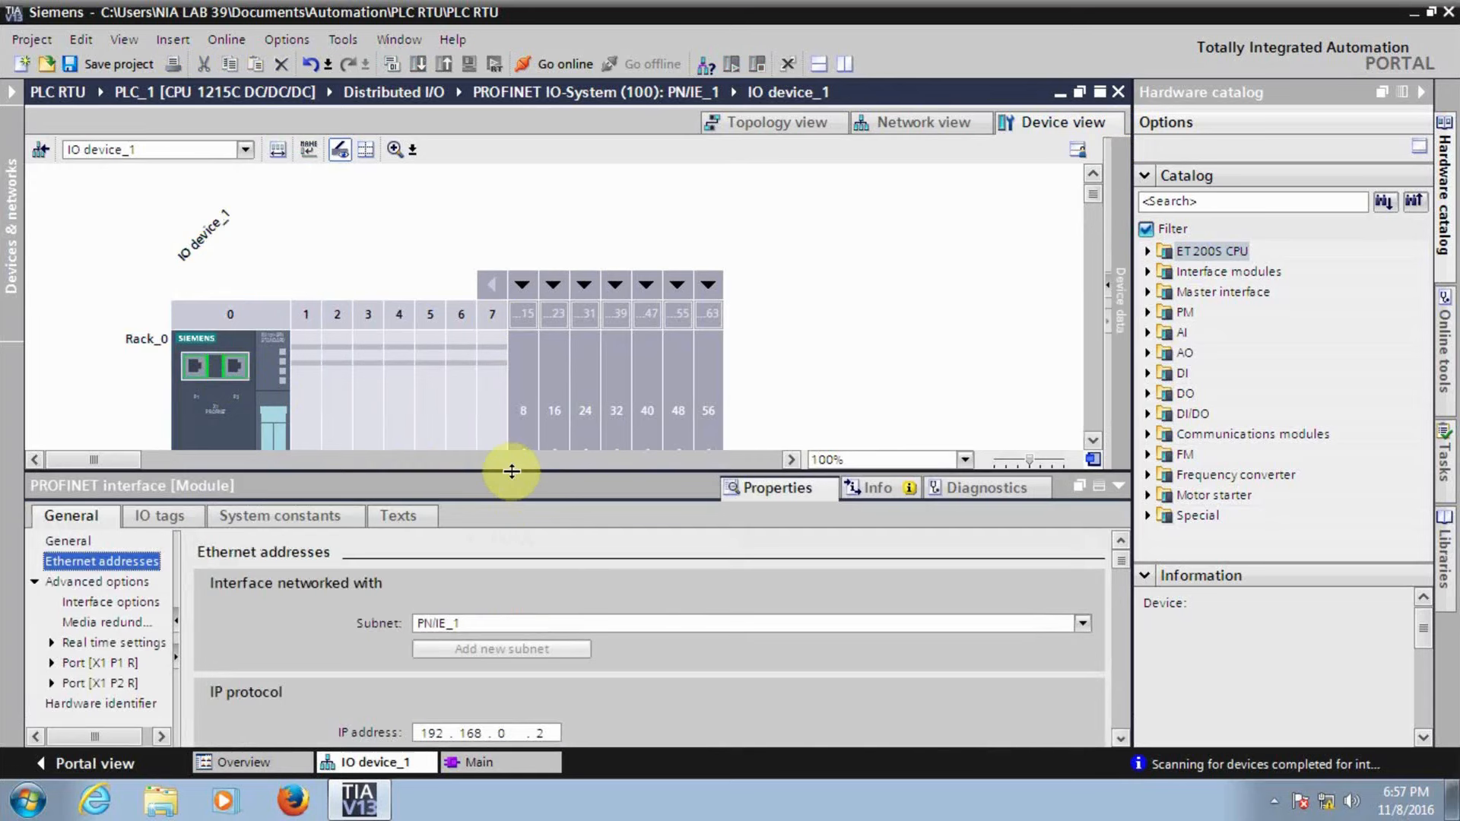
{"action": "left_click_drag", "start_coordinate": [511, 471], "coordinate": [505, 356]}
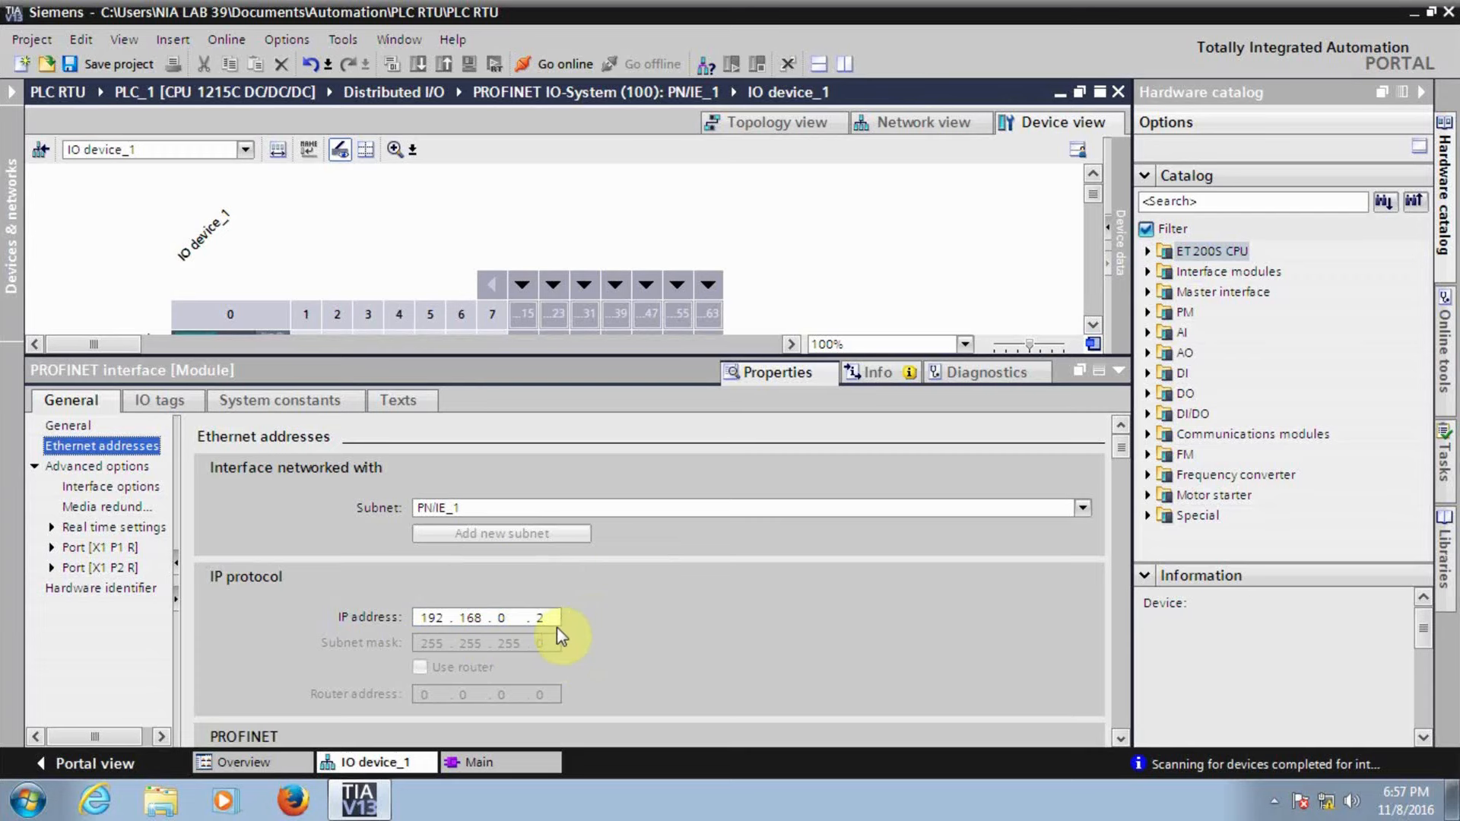
{"action": "left_click", "coordinate": [1113, 371]}
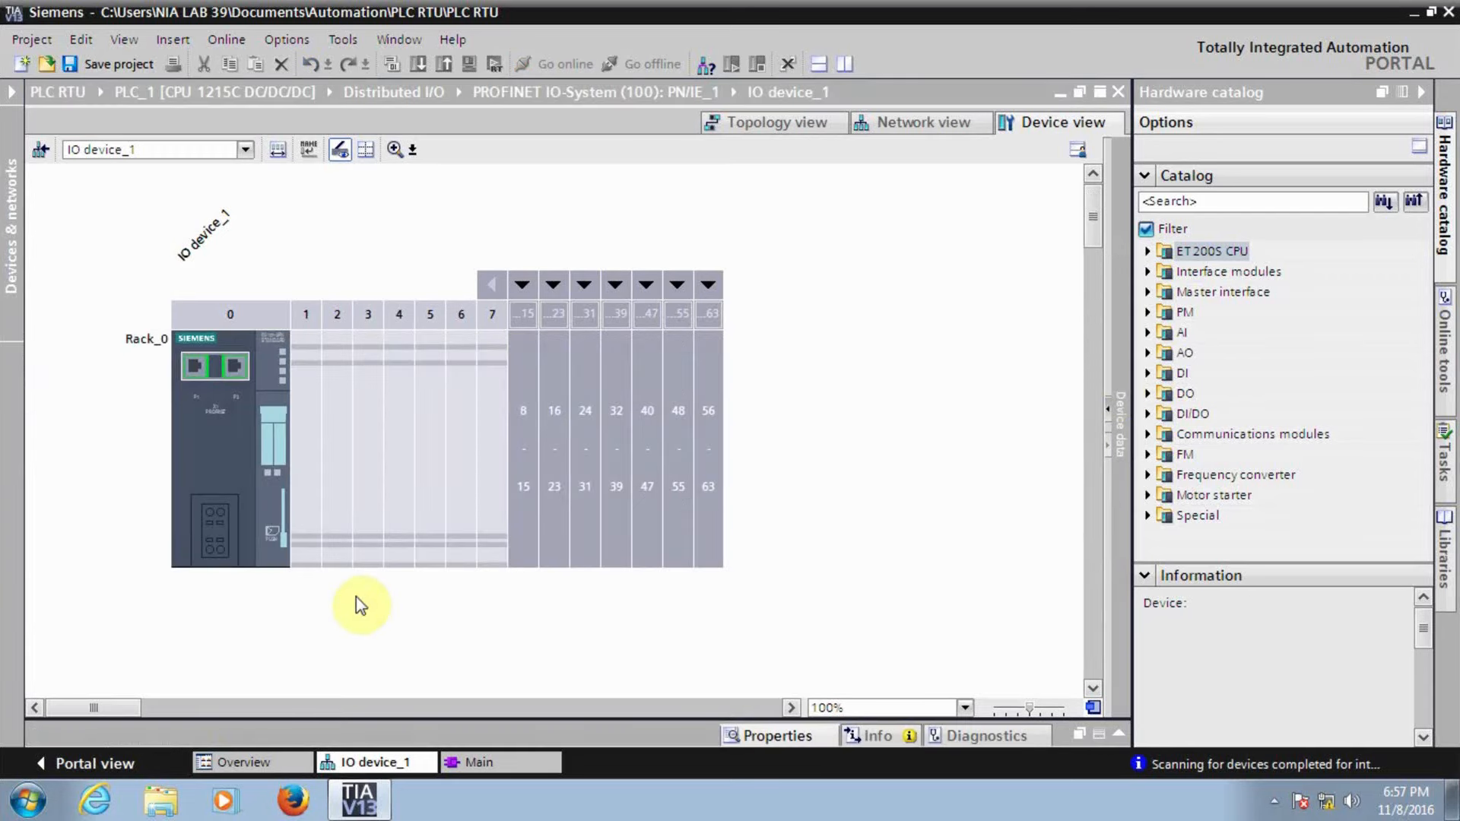
Insert a PM-E 24VDC power module, article number 6ES7 138-4CA01-0AA0, into slot 1 of the IO device_1 rack.
{"action": "left_click", "coordinate": [225, 491]}
{"action": "left_click", "coordinate": [306, 487]}
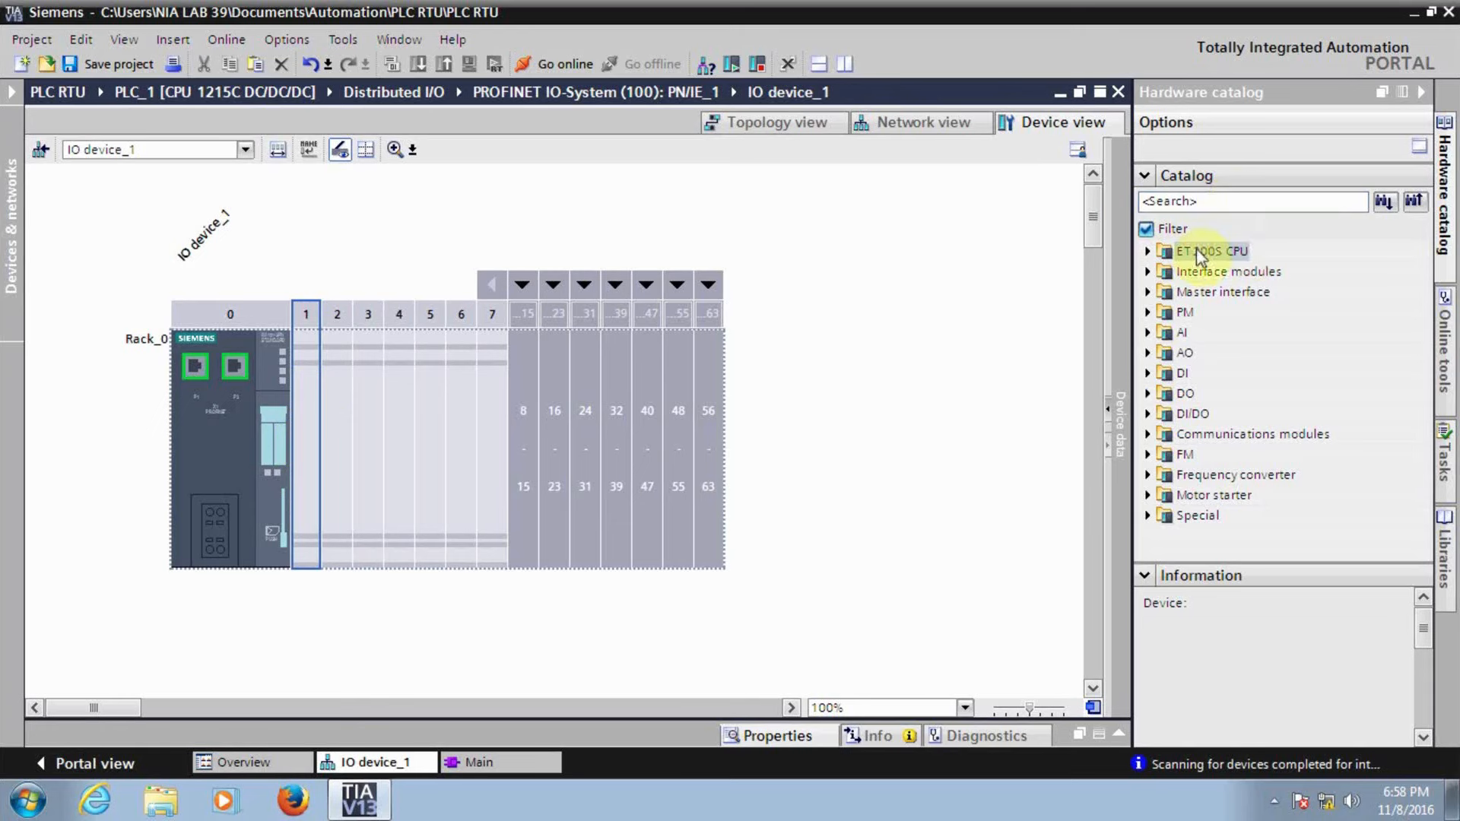
{"action": "left_click", "coordinate": [1148, 313]}
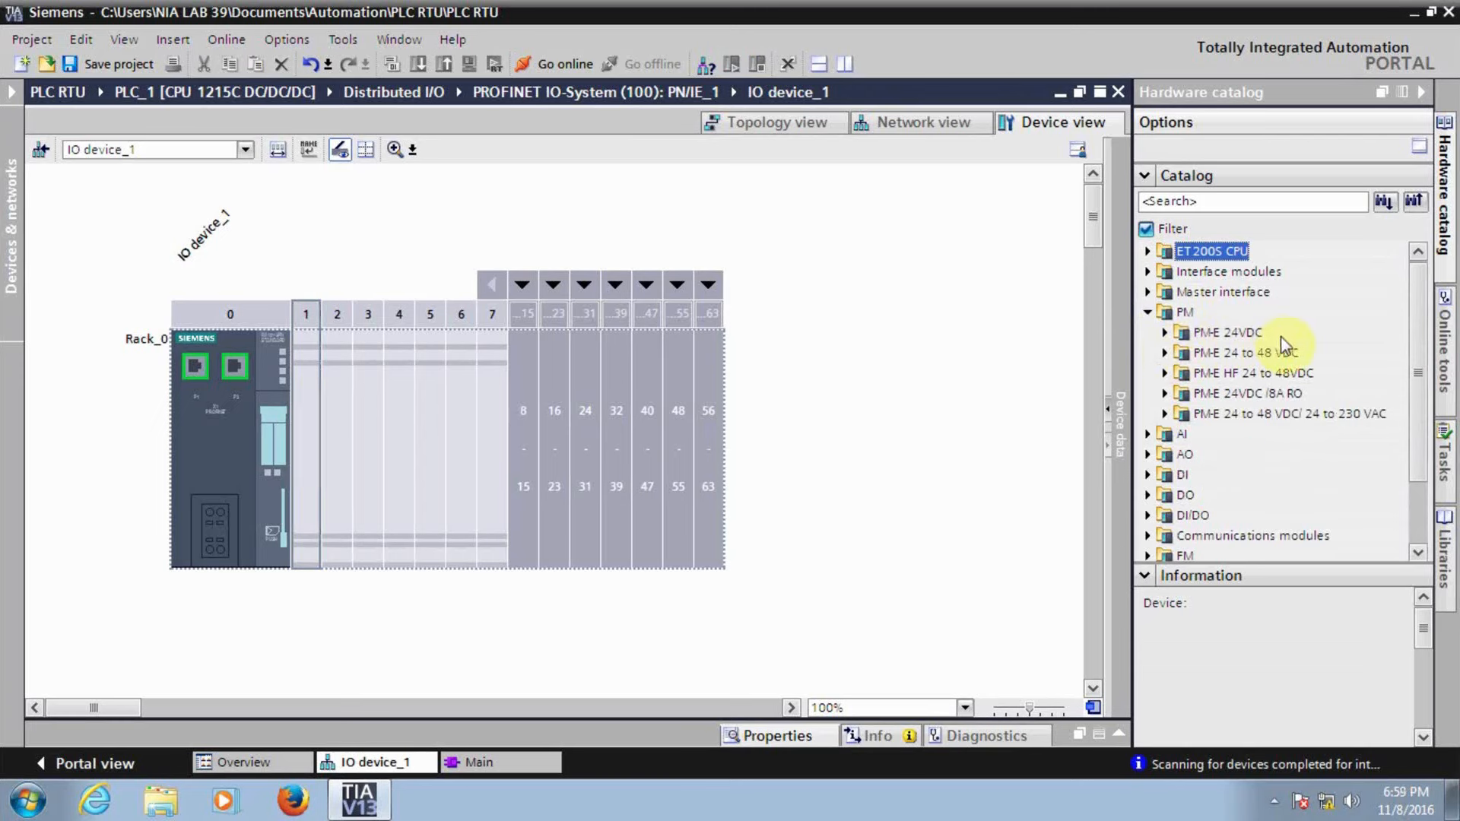
{"action": "left_click", "coordinate": [1166, 332]}
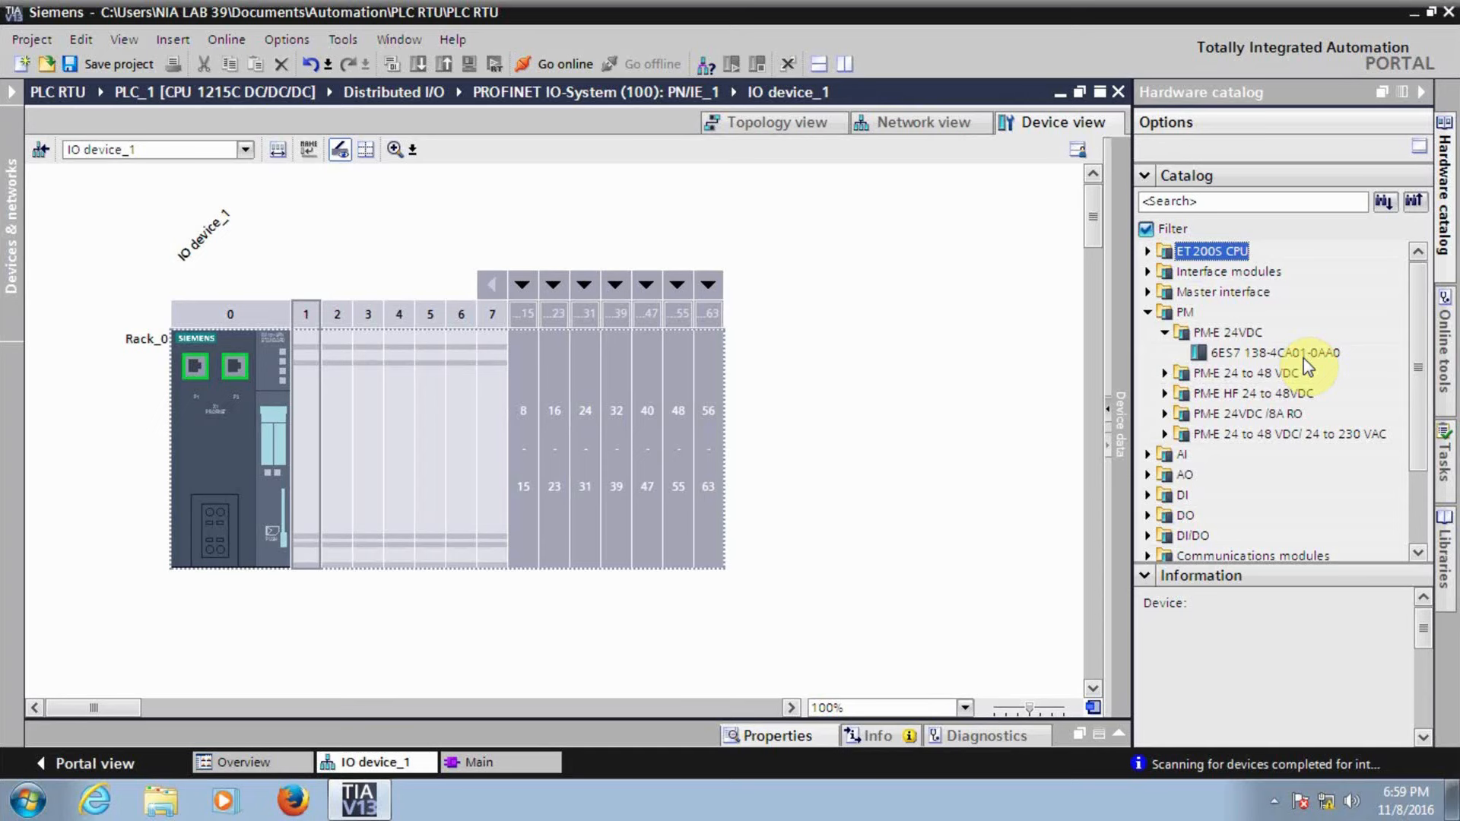
{"action": "left_click", "coordinate": [1266, 356]}
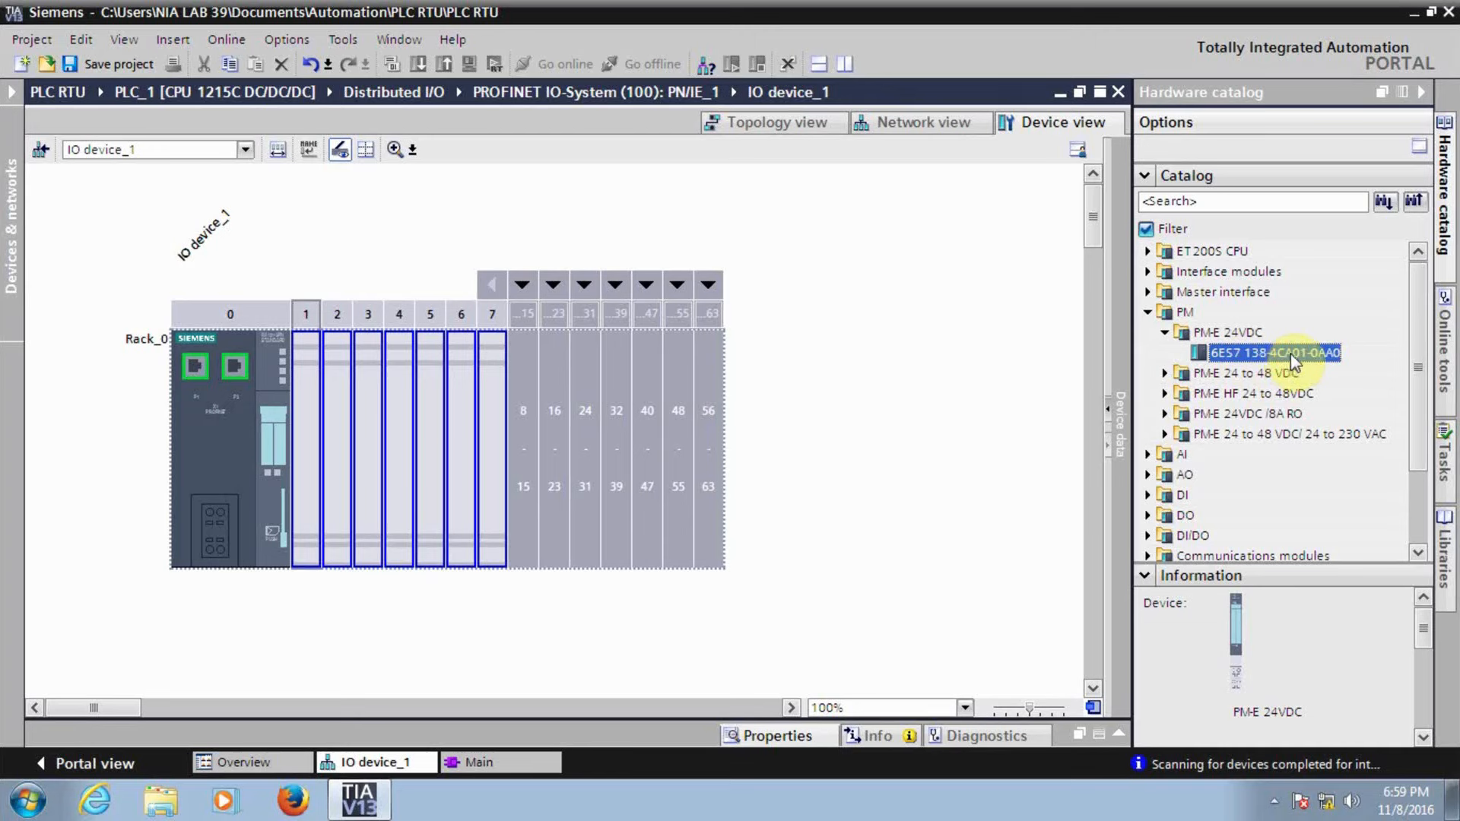
{"action": "left_click_drag", "start_coordinate": [1293, 354], "coordinate": [315, 436]}
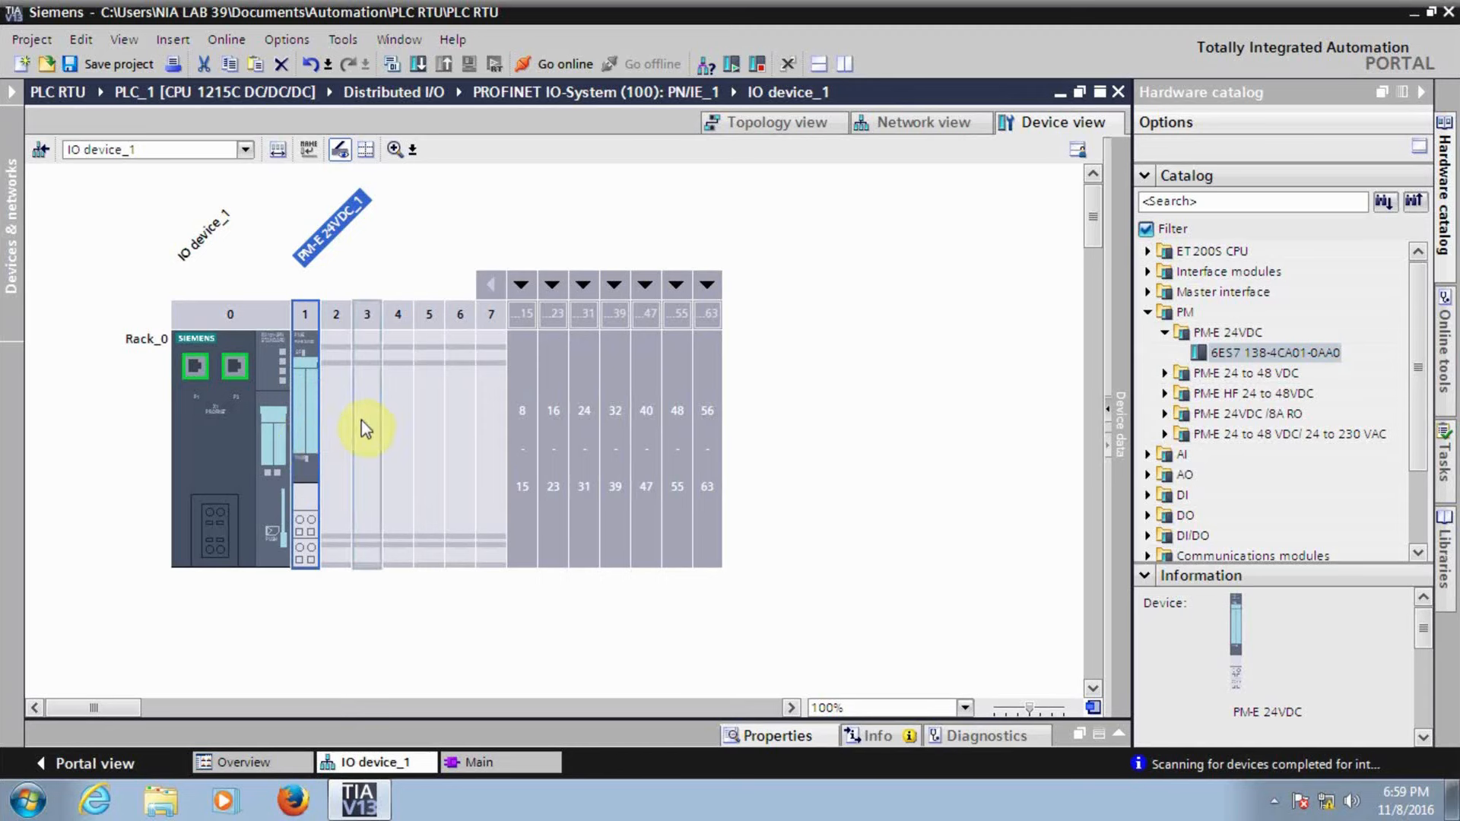
{"action": "left_click", "coordinate": [1148, 315]}
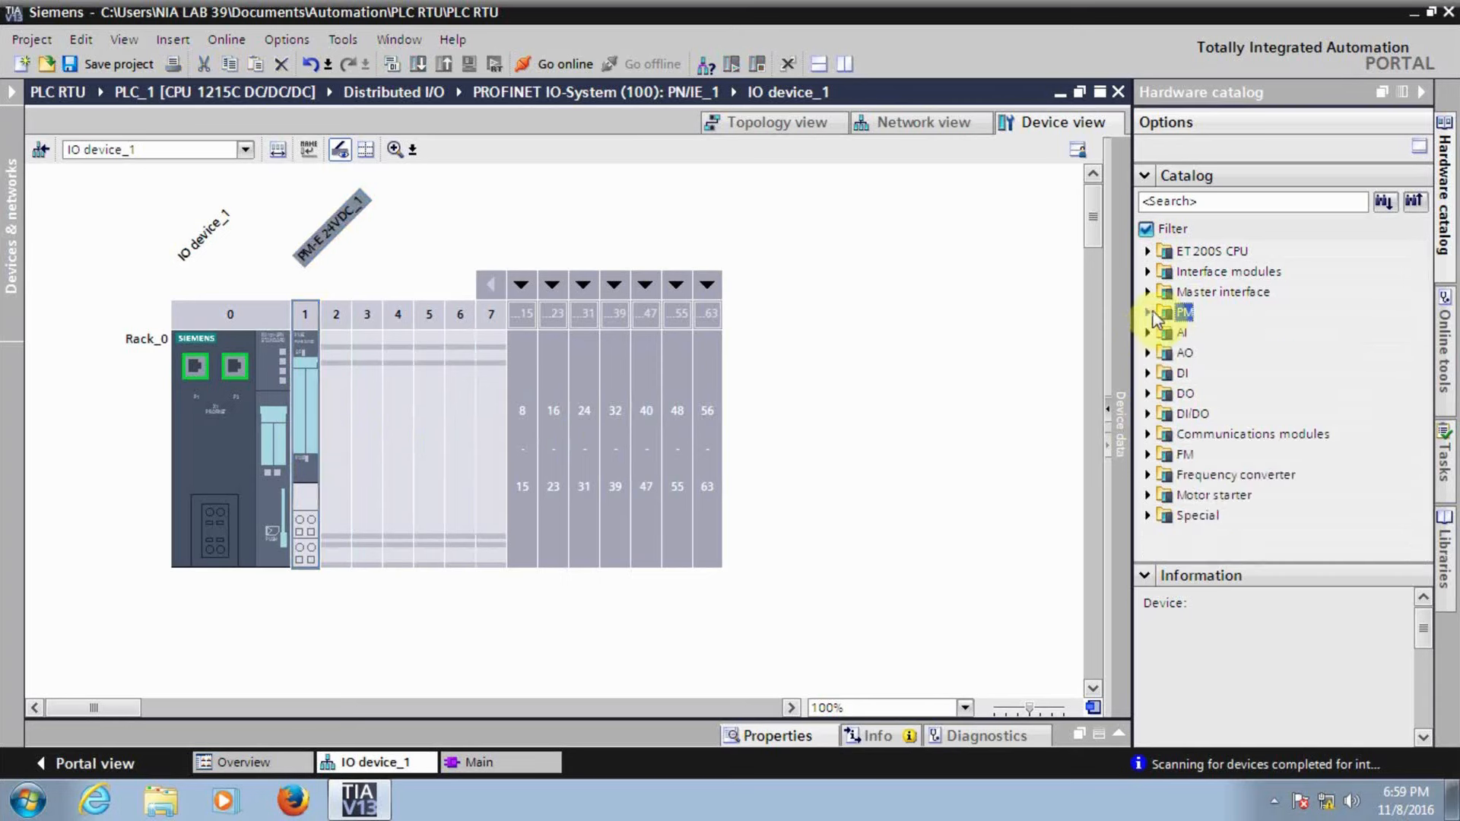
Insert 8DI x 24VDC digital input modules, article number 6ES7 131-4BF00-0AA0, into slots 2 and 3.
{"action": "left_click", "coordinate": [1148, 373]}
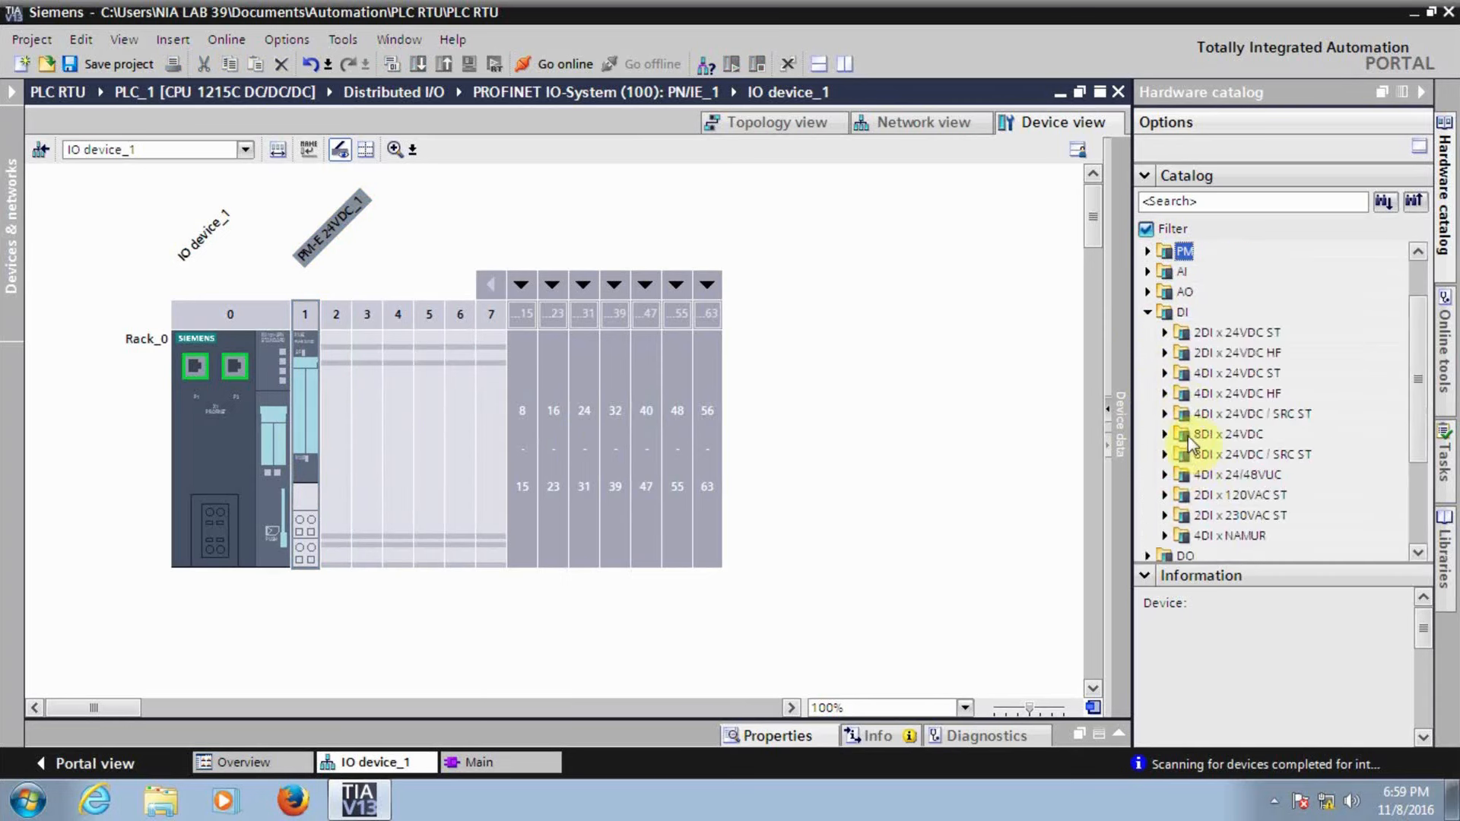
{"action": "left_click", "coordinate": [1165, 434]}
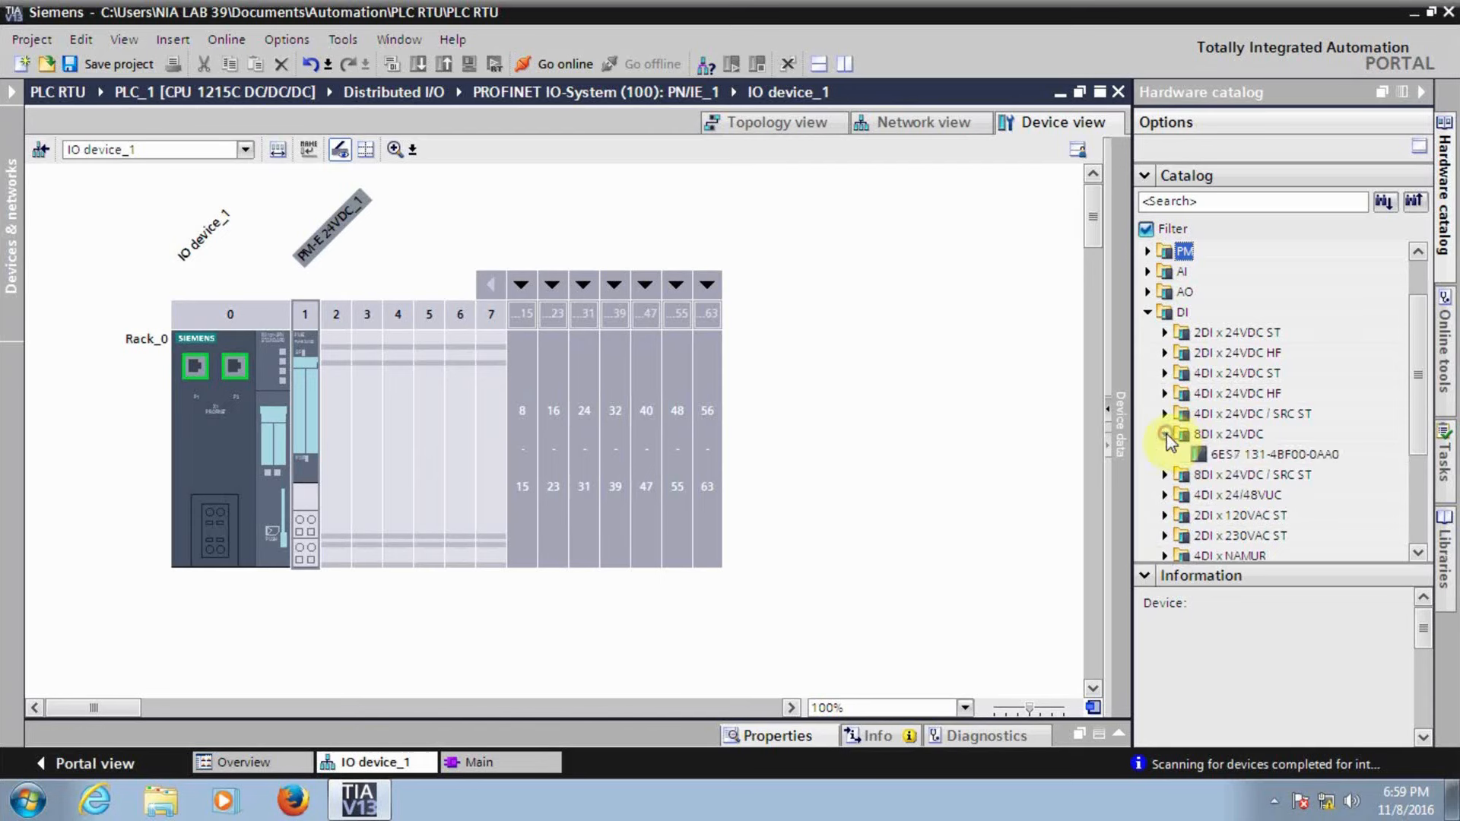
{"action": "left_click", "coordinate": [1255, 456]}
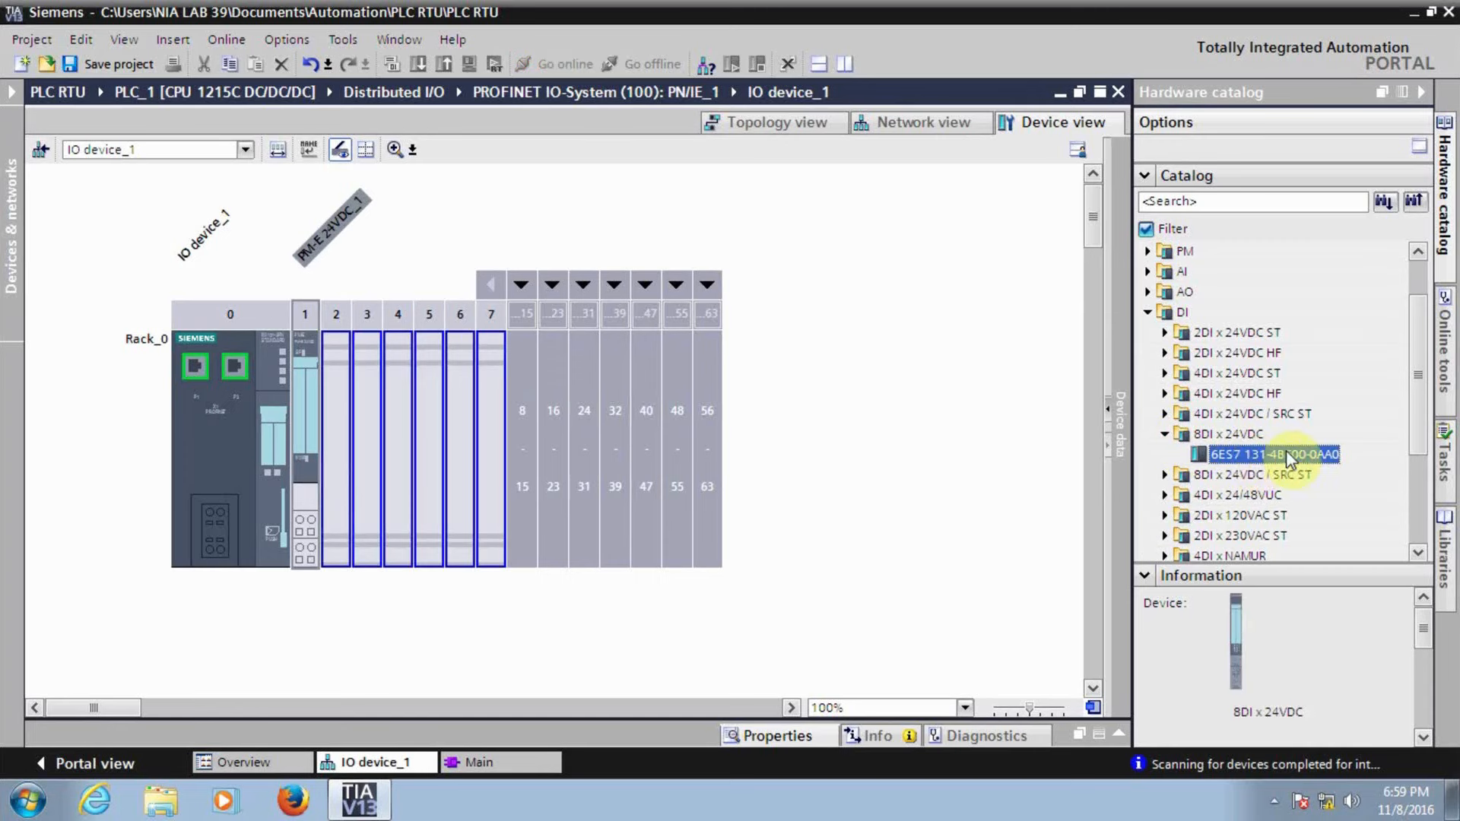
{"action": "left_click_drag", "start_coordinate": [1285, 453], "coordinate": [343, 481]}
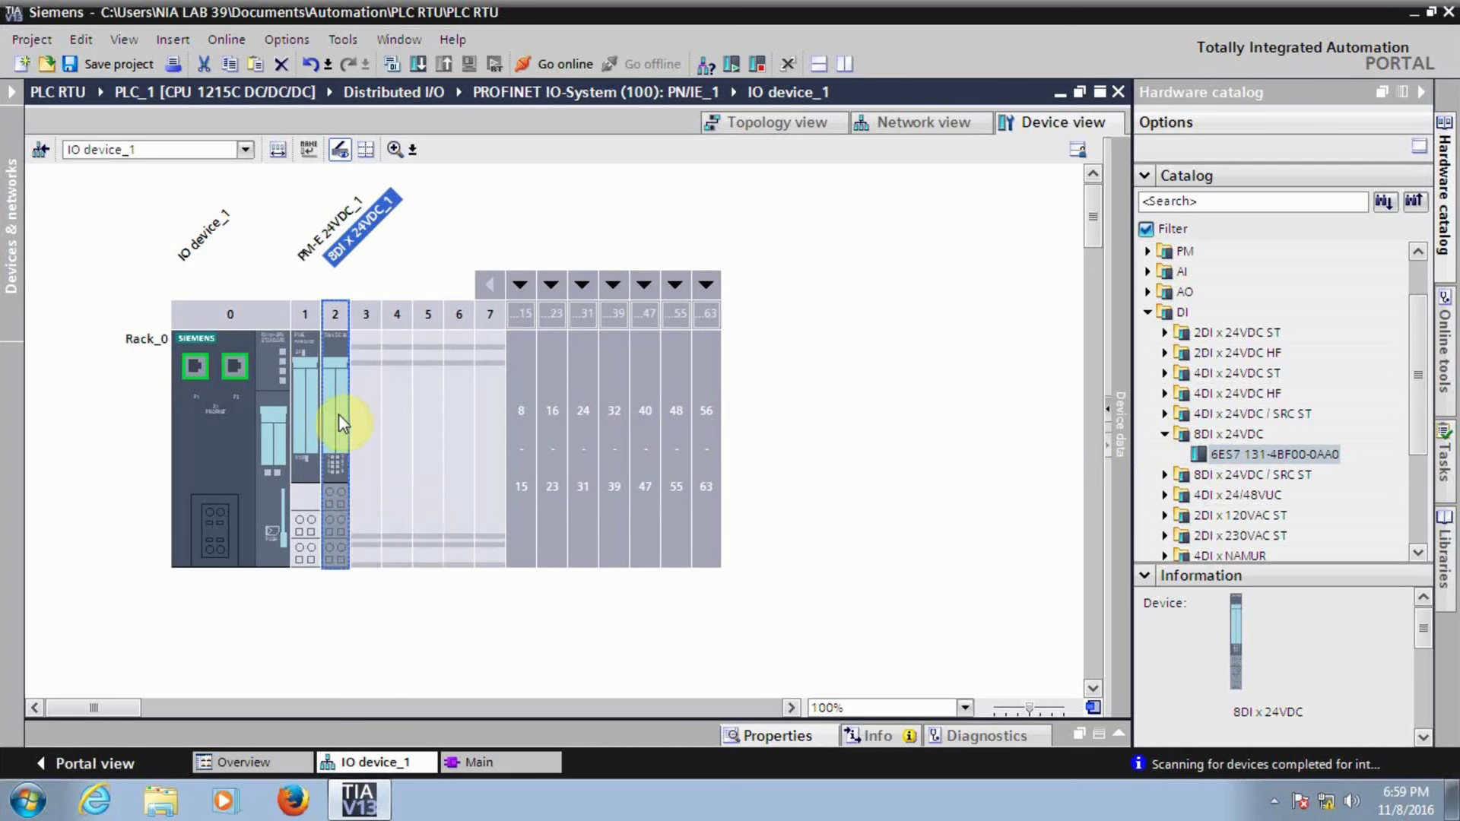
{"action": "left_click", "coordinate": [359, 417]}
{"action": "key", "text": "ctrl+v"}
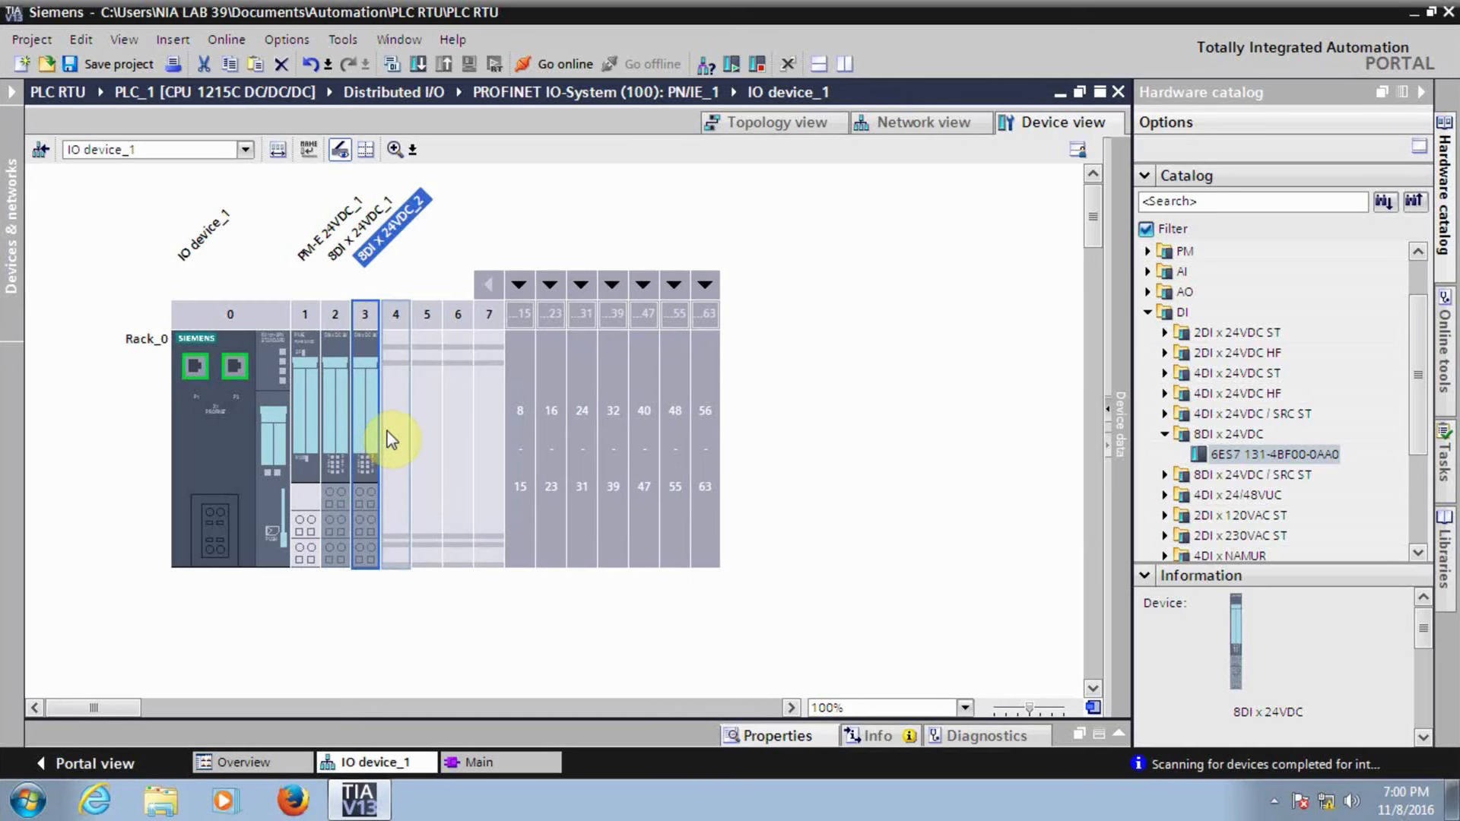
{"action": "left_click", "coordinate": [1165, 437]}
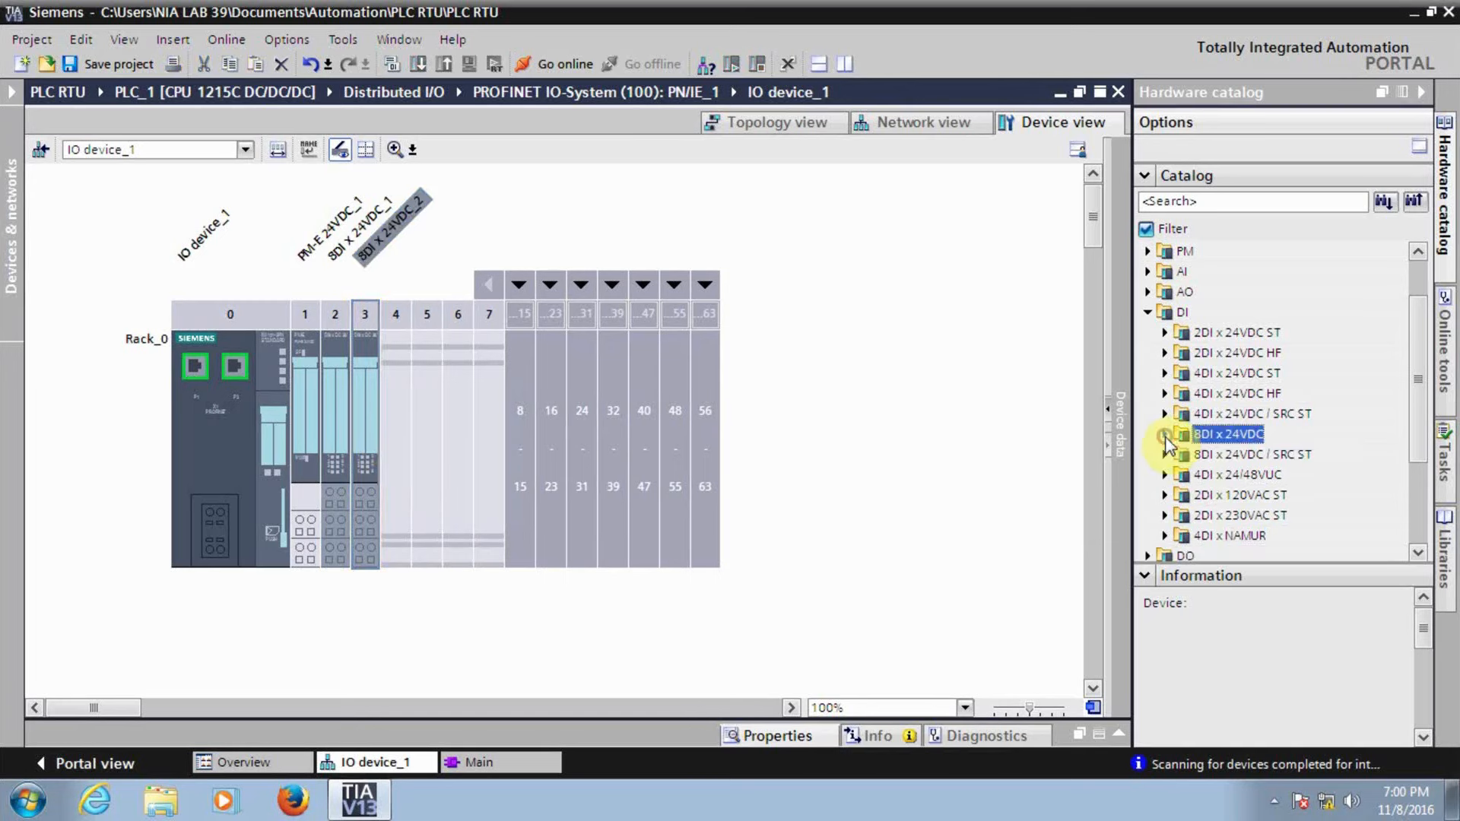
{"action": "left_click", "coordinate": [1149, 310]}
Insert 8DO x 24VDC / 0.5A digital output modules, article number 6ES7 132-4BF00-0AA0, into slots 4 and 5.
{"action": "left_click", "coordinate": [1149, 394]}
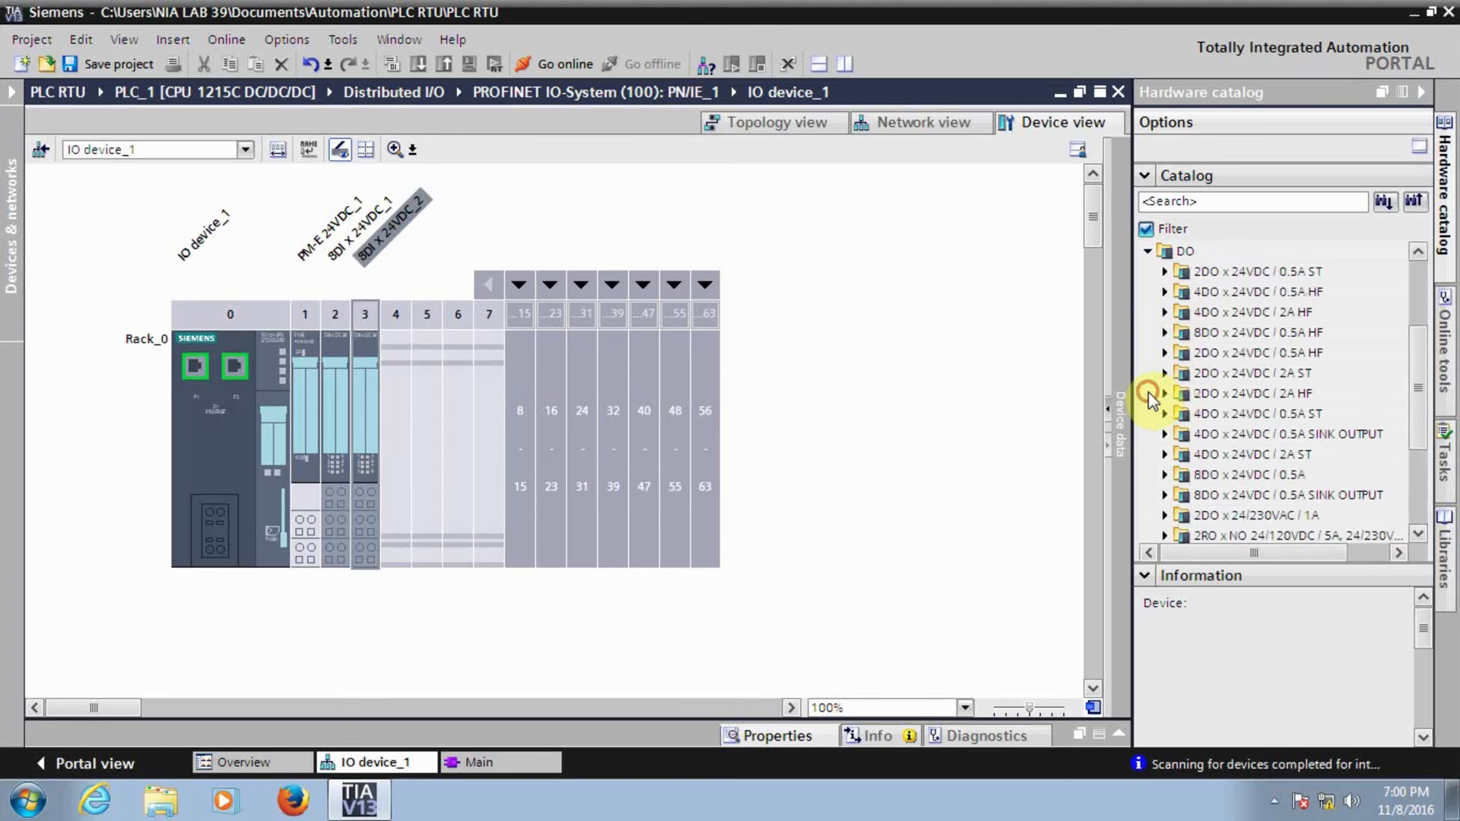
{"action": "scroll", "coordinate": [1163, 392], "scroll_direction": "down", "scroll_amount": 2}
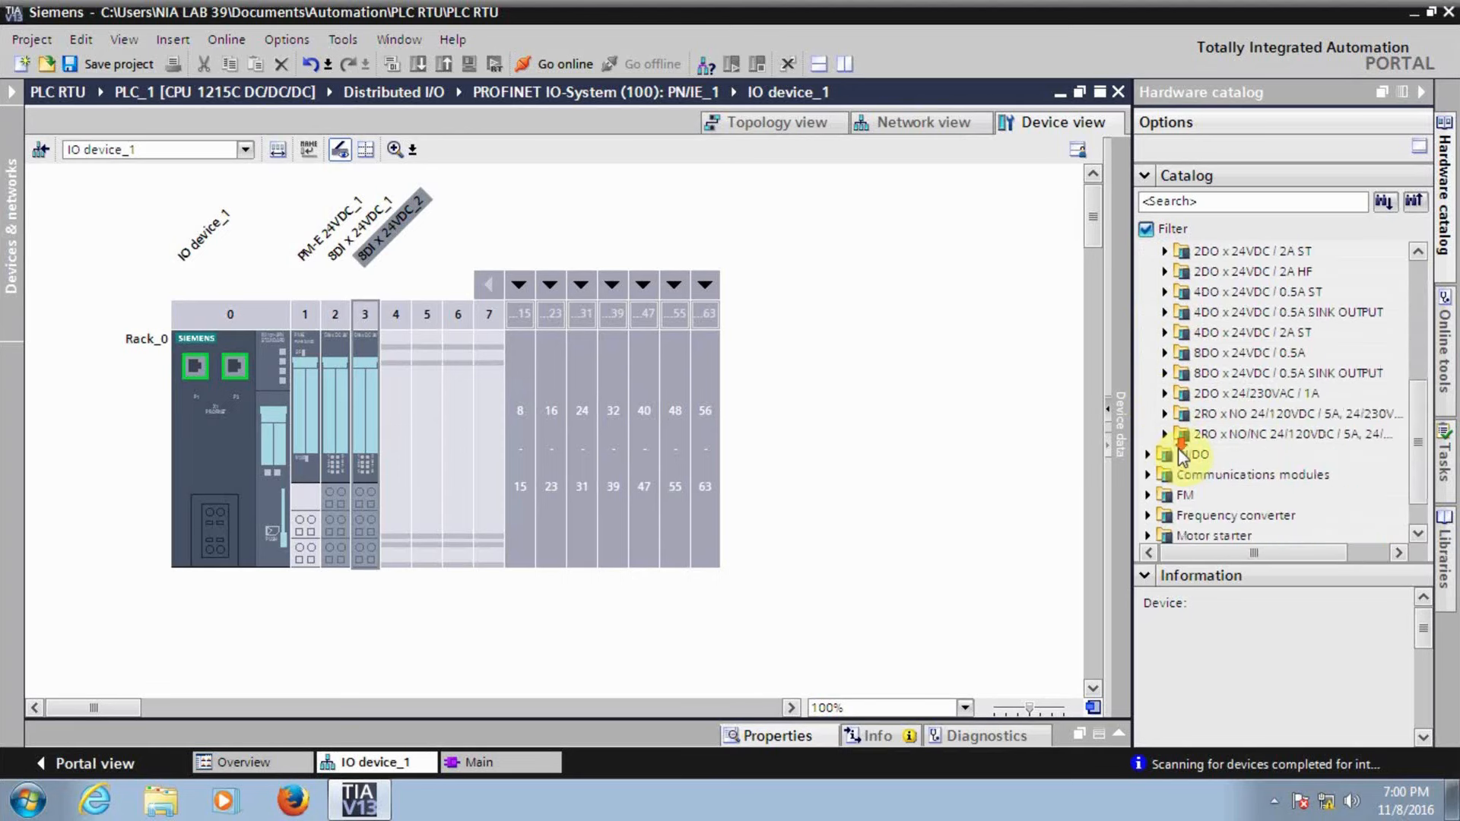
{"action": "left_click", "coordinate": [1166, 355]}
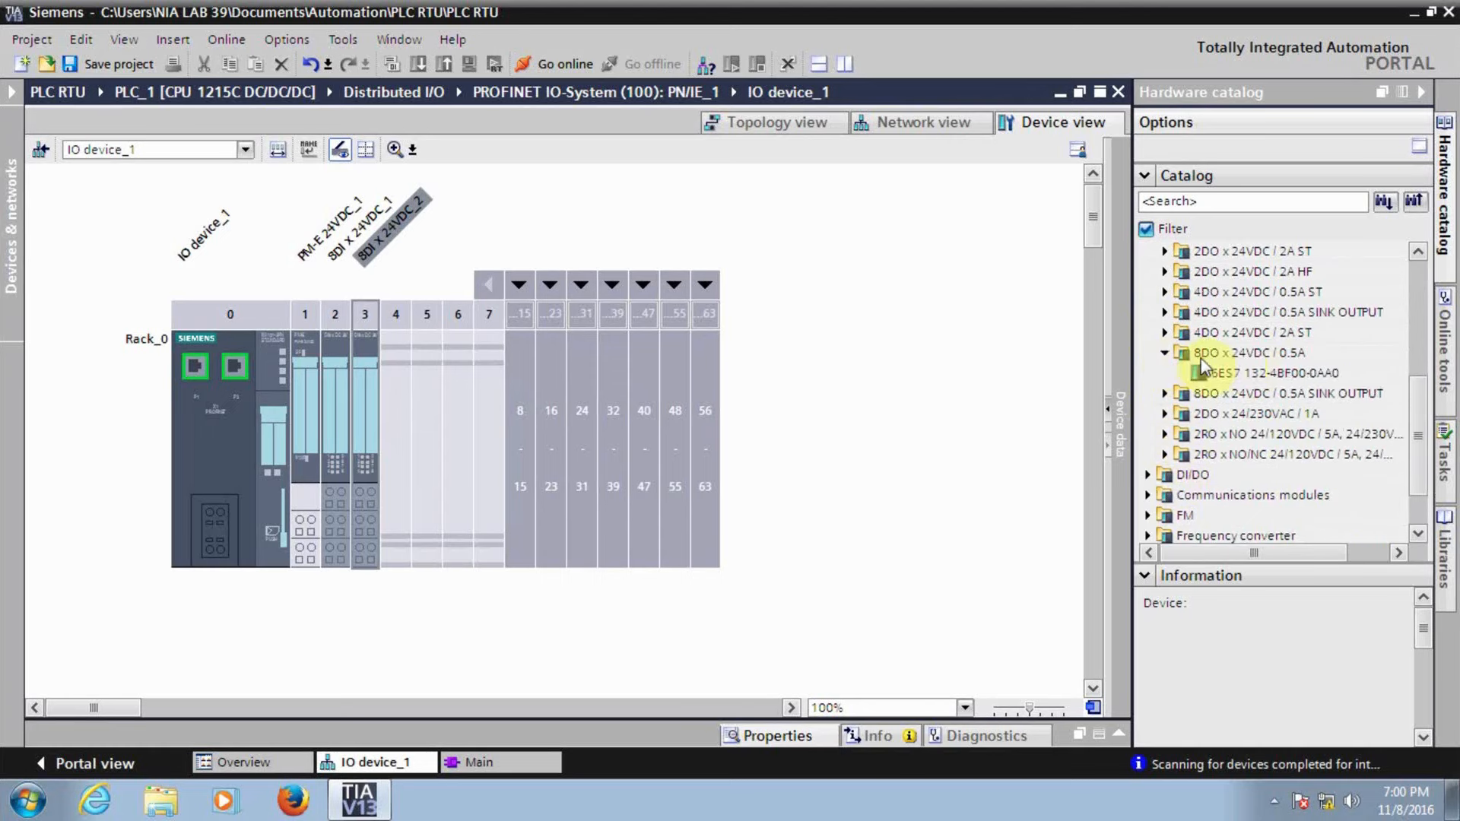
{"action": "left_click", "coordinate": [1245, 374]}
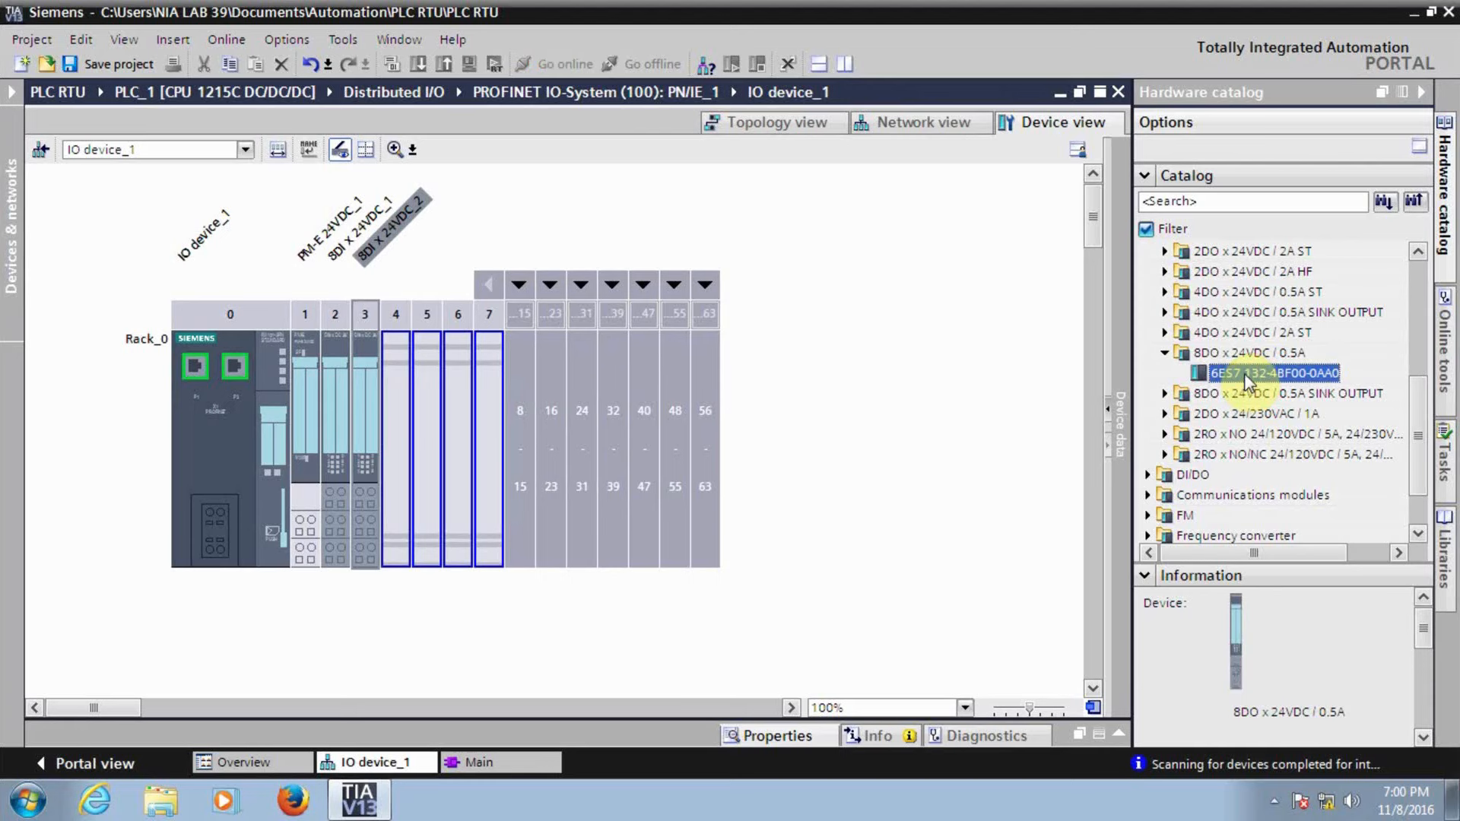
{"action": "left_click_drag", "start_coordinate": [1245, 378], "coordinate": [405, 445]}
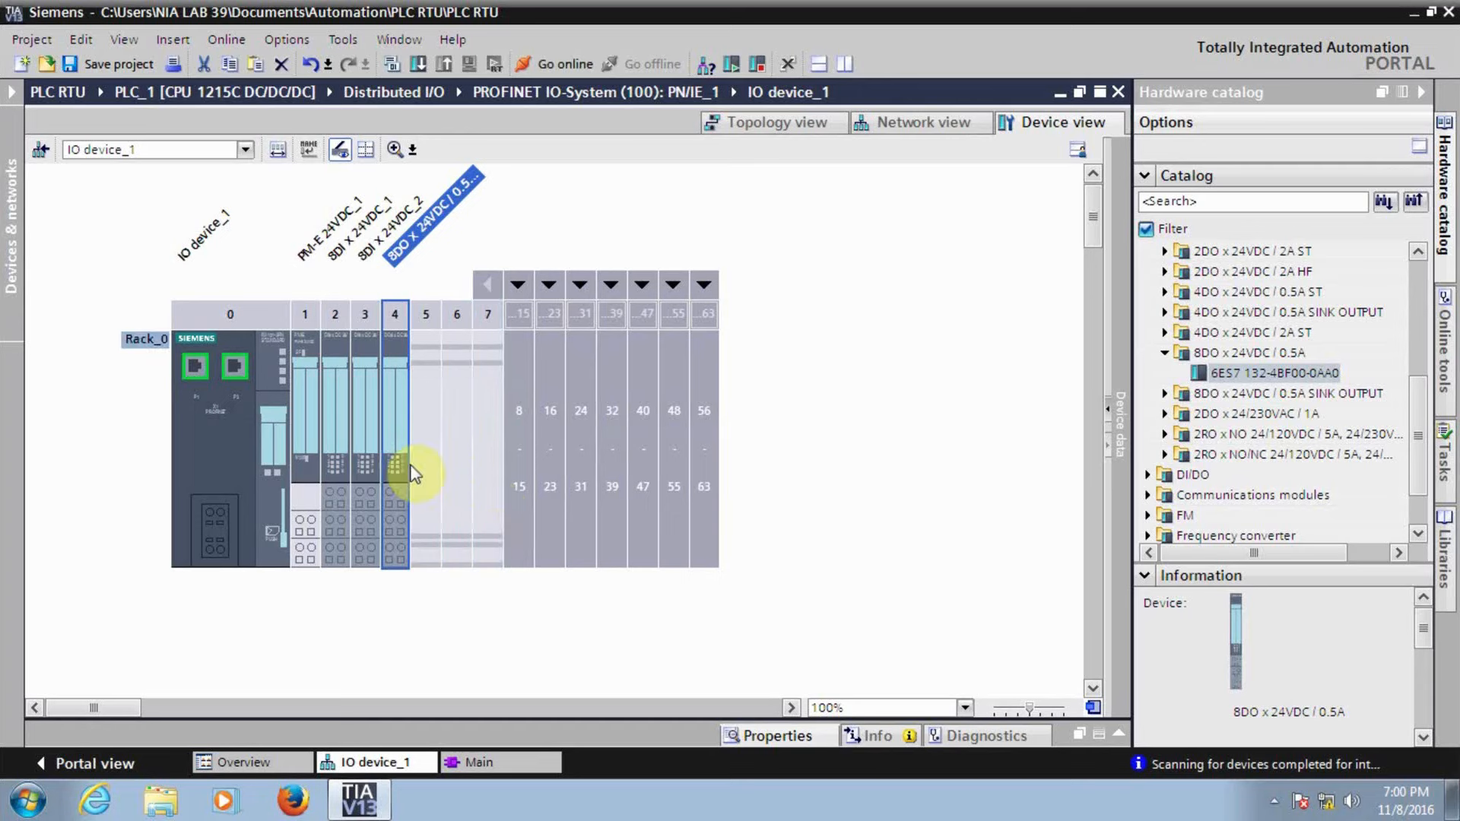
{"action": "left_click", "coordinate": [426, 477]}
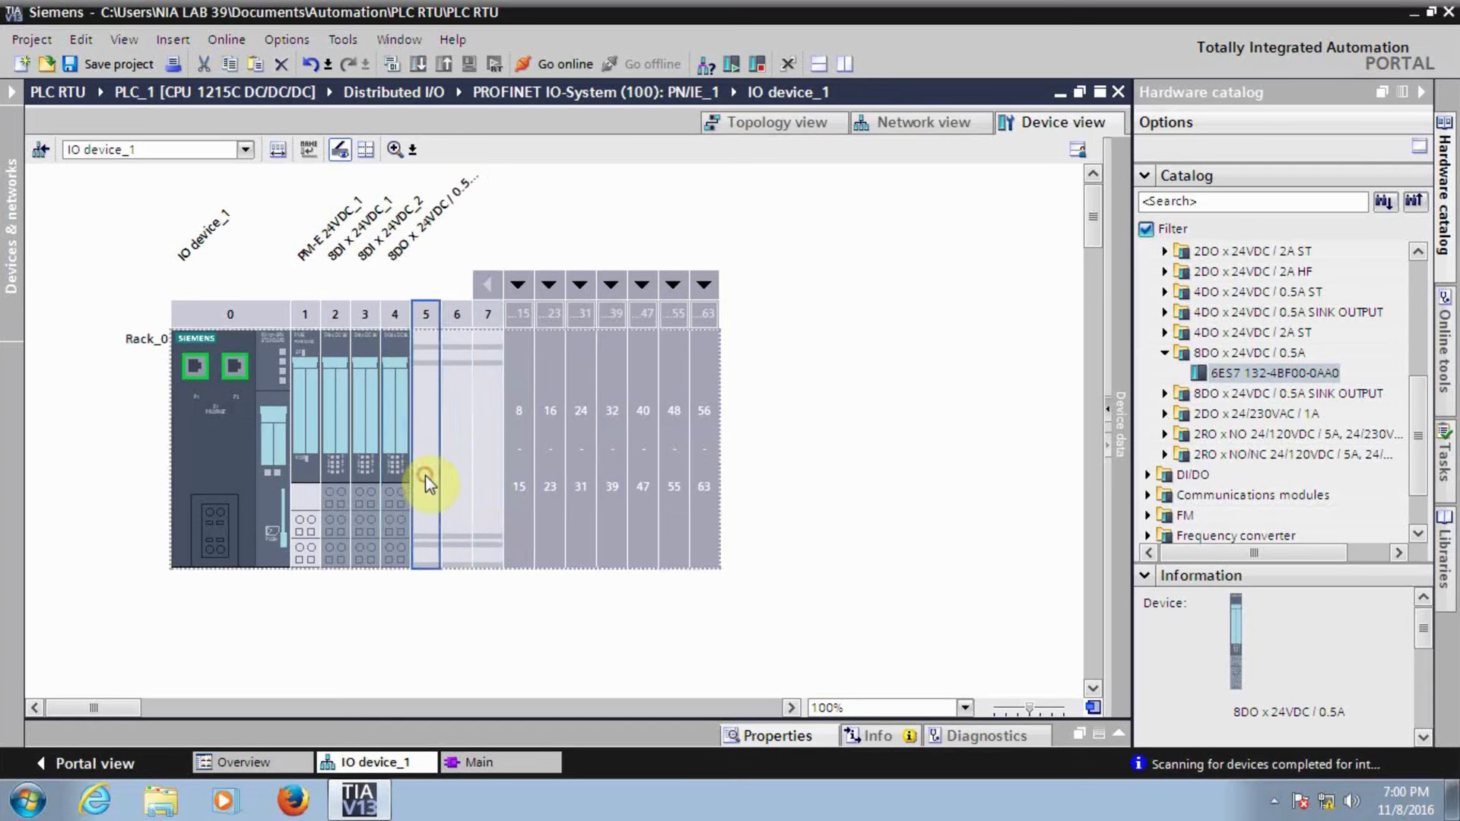
{"action": "key", "text": "ctrl+v"}
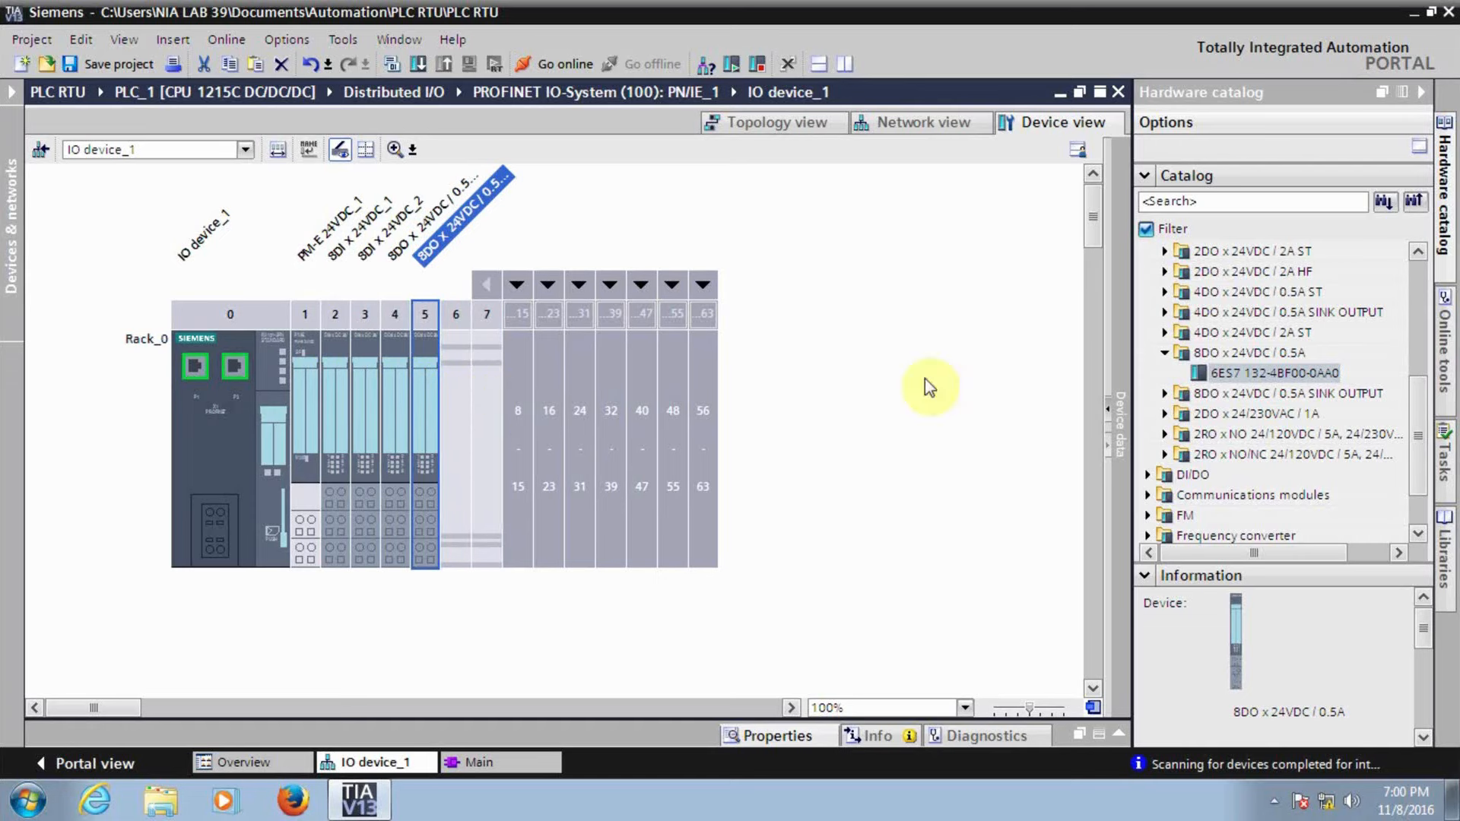
{"action": "left_click", "coordinate": [1164, 354]}
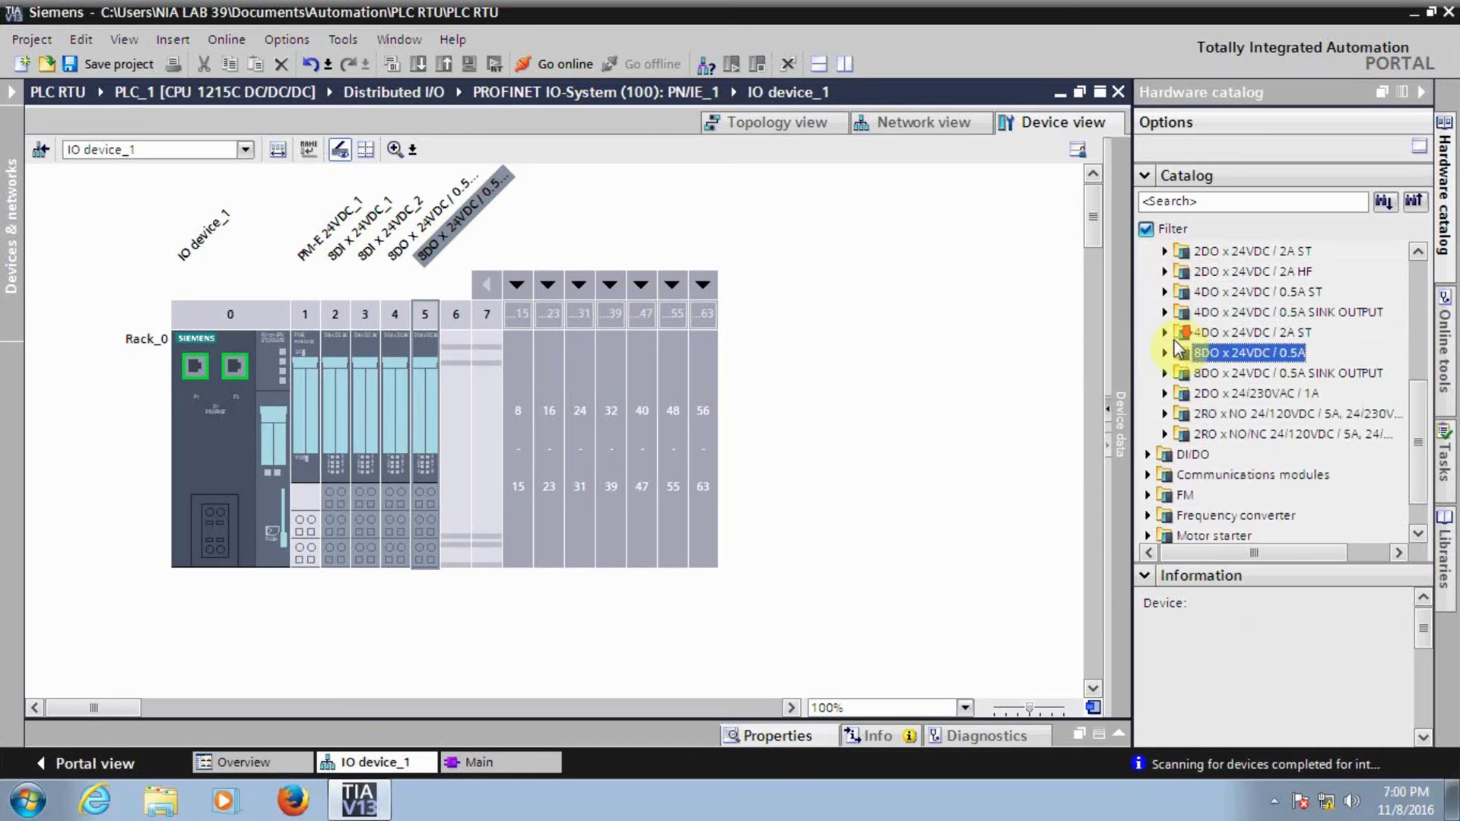
{"action": "scroll", "coordinate": [1171, 319], "scroll_direction": "up", "scroll_amount": 3}
{"action": "left_click", "coordinate": [1148, 272]}
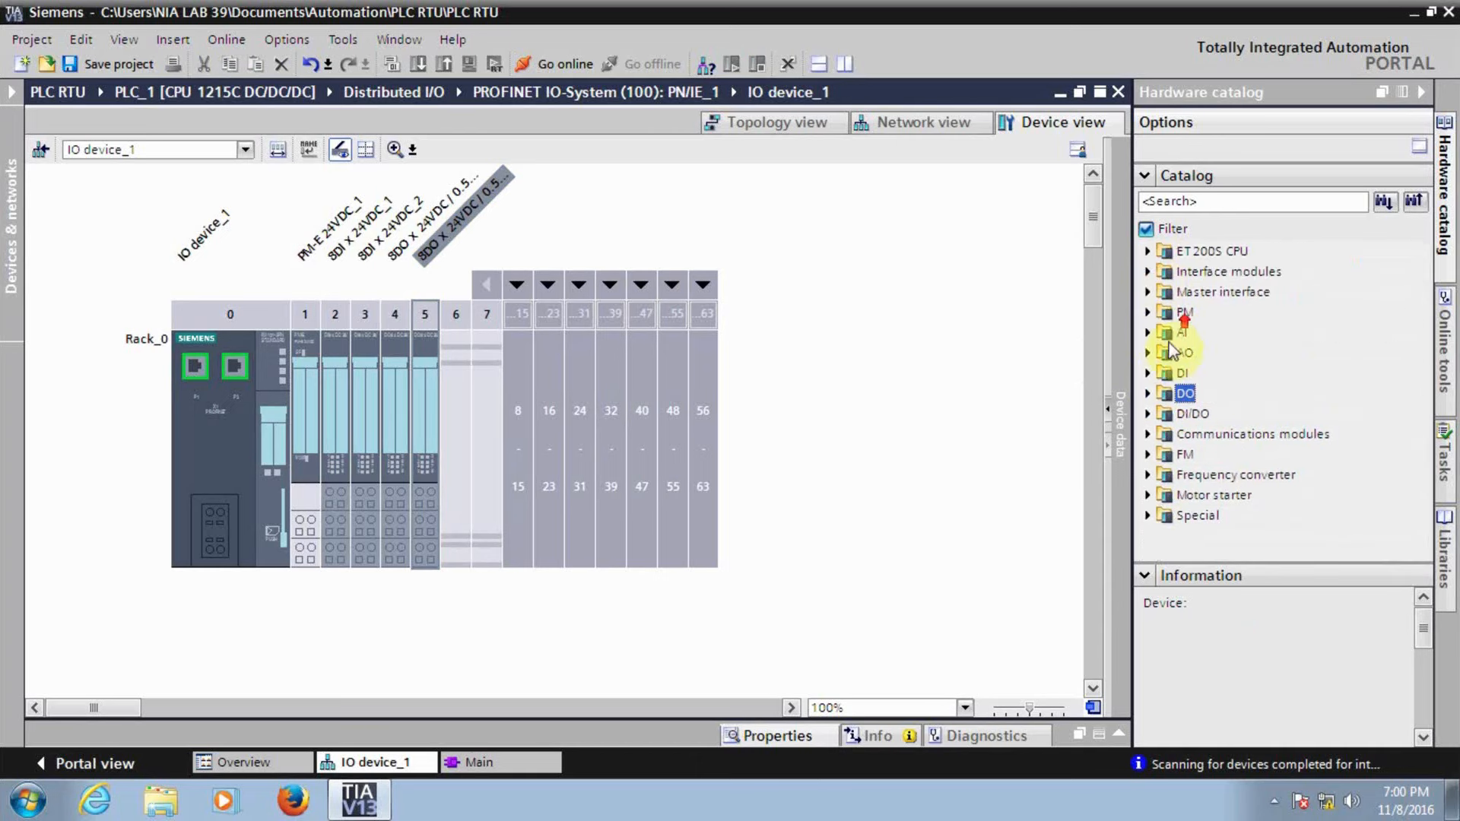
Insert a 2AI x I 2WIRE ST analog input module, article number 6ES7 134-4GB01-0AB0, into slot 6.
{"action": "left_click", "coordinate": [1148, 332]}
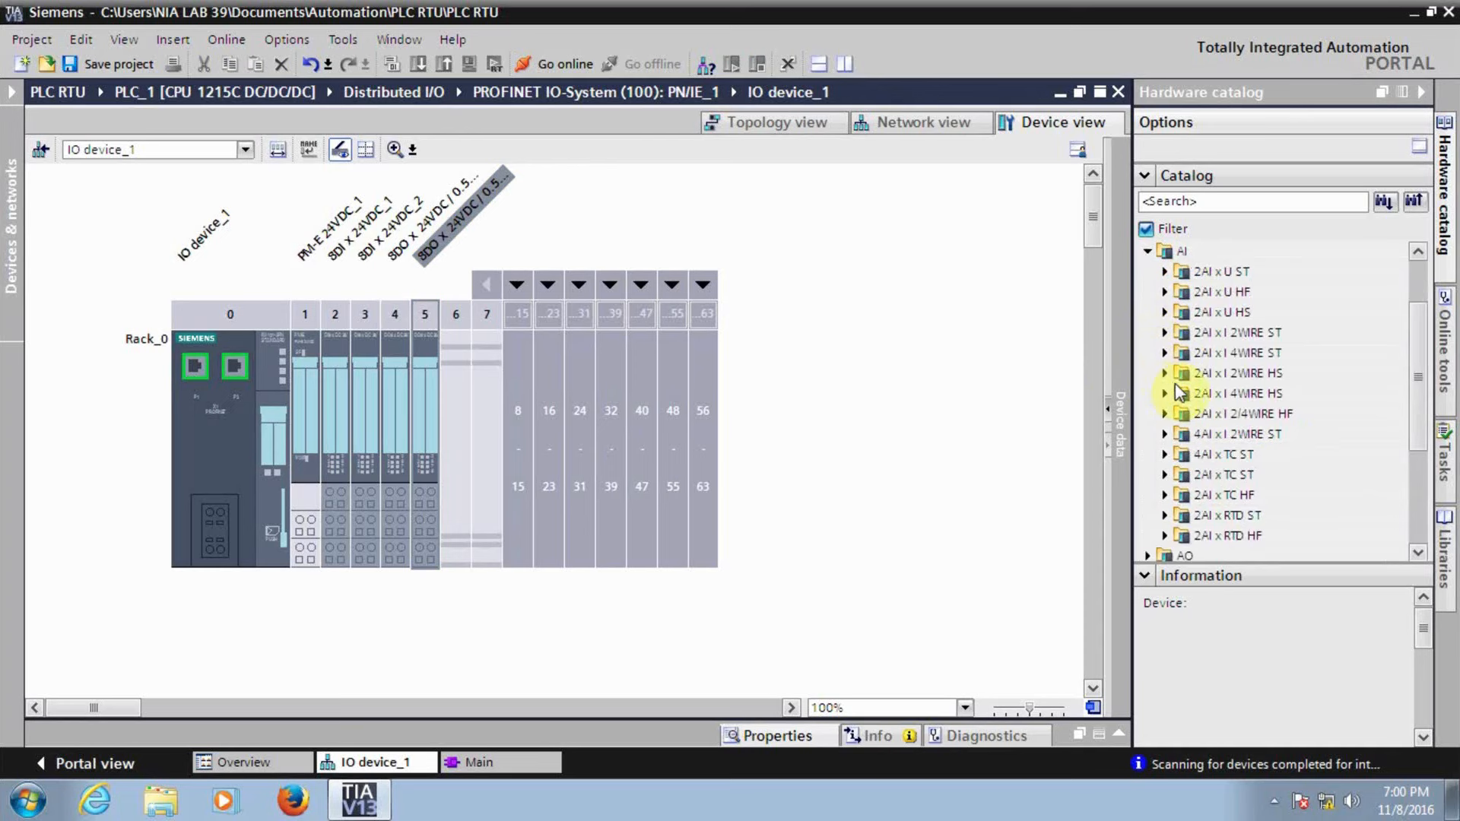
{"action": "left_click", "coordinate": [1165, 335]}
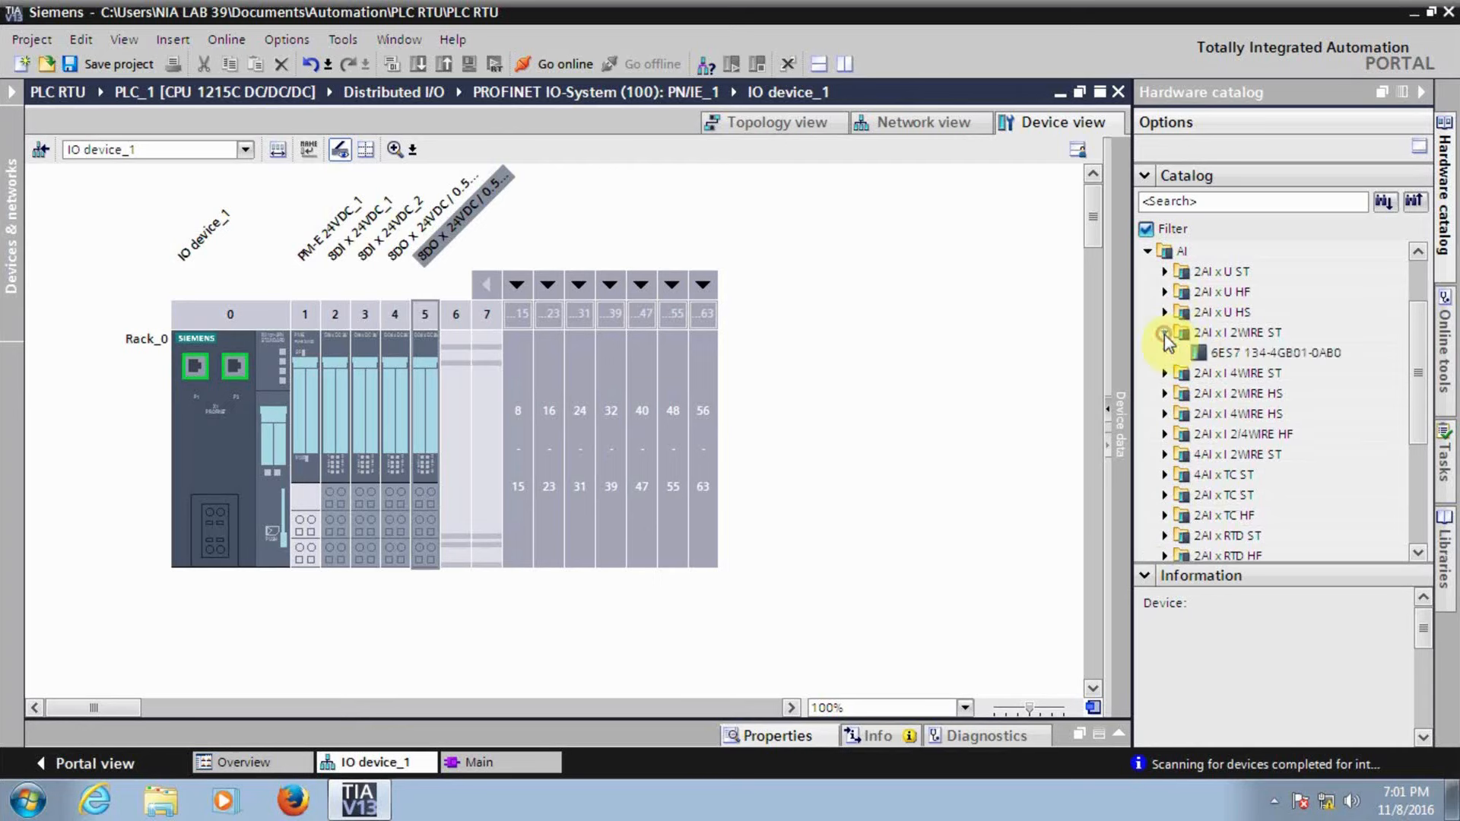
{"action": "left_click", "coordinate": [1256, 354]}
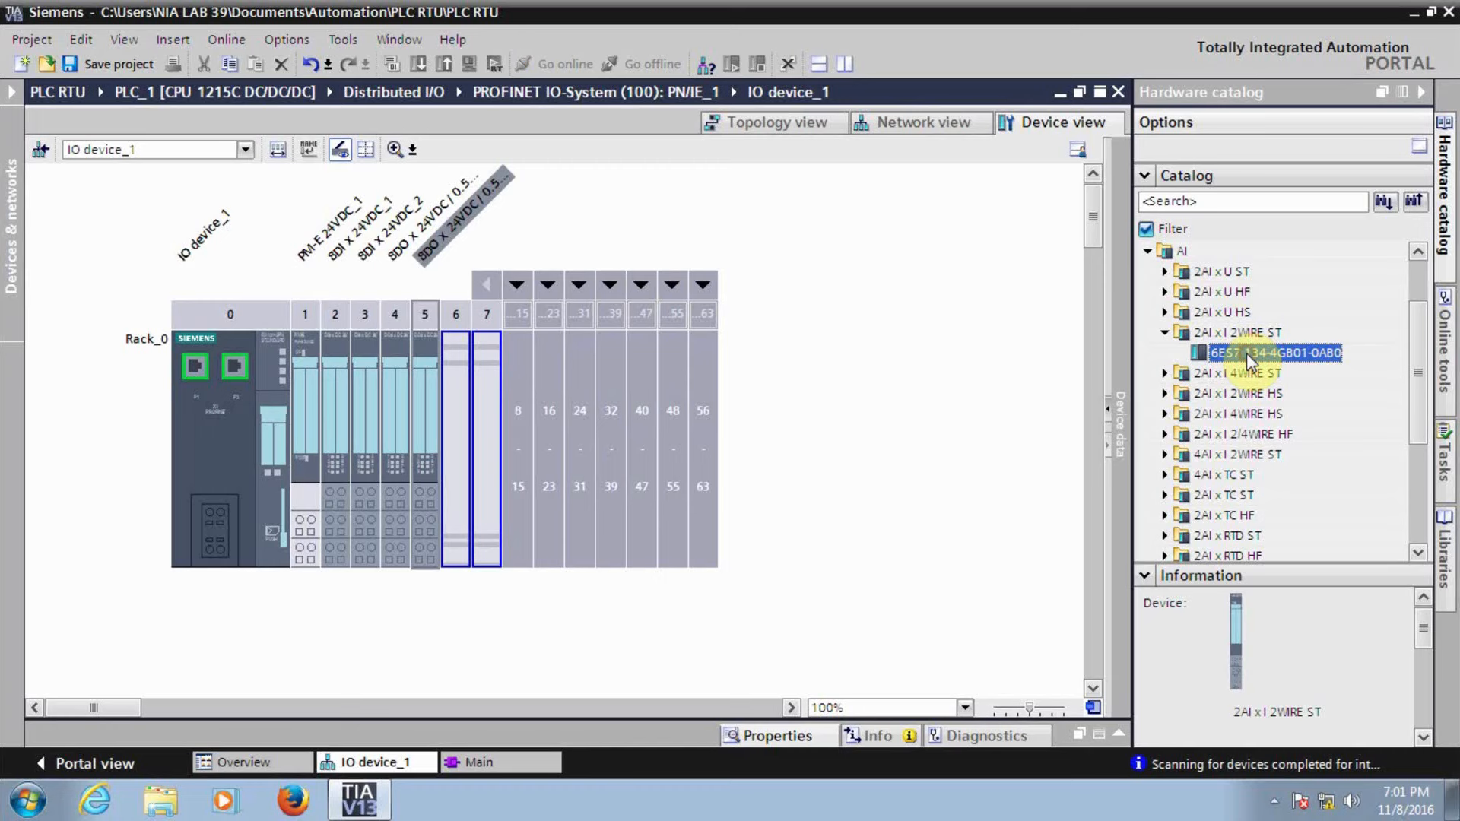
{"action": "left_click_drag", "start_coordinate": [1246, 354], "coordinate": [462, 463]}
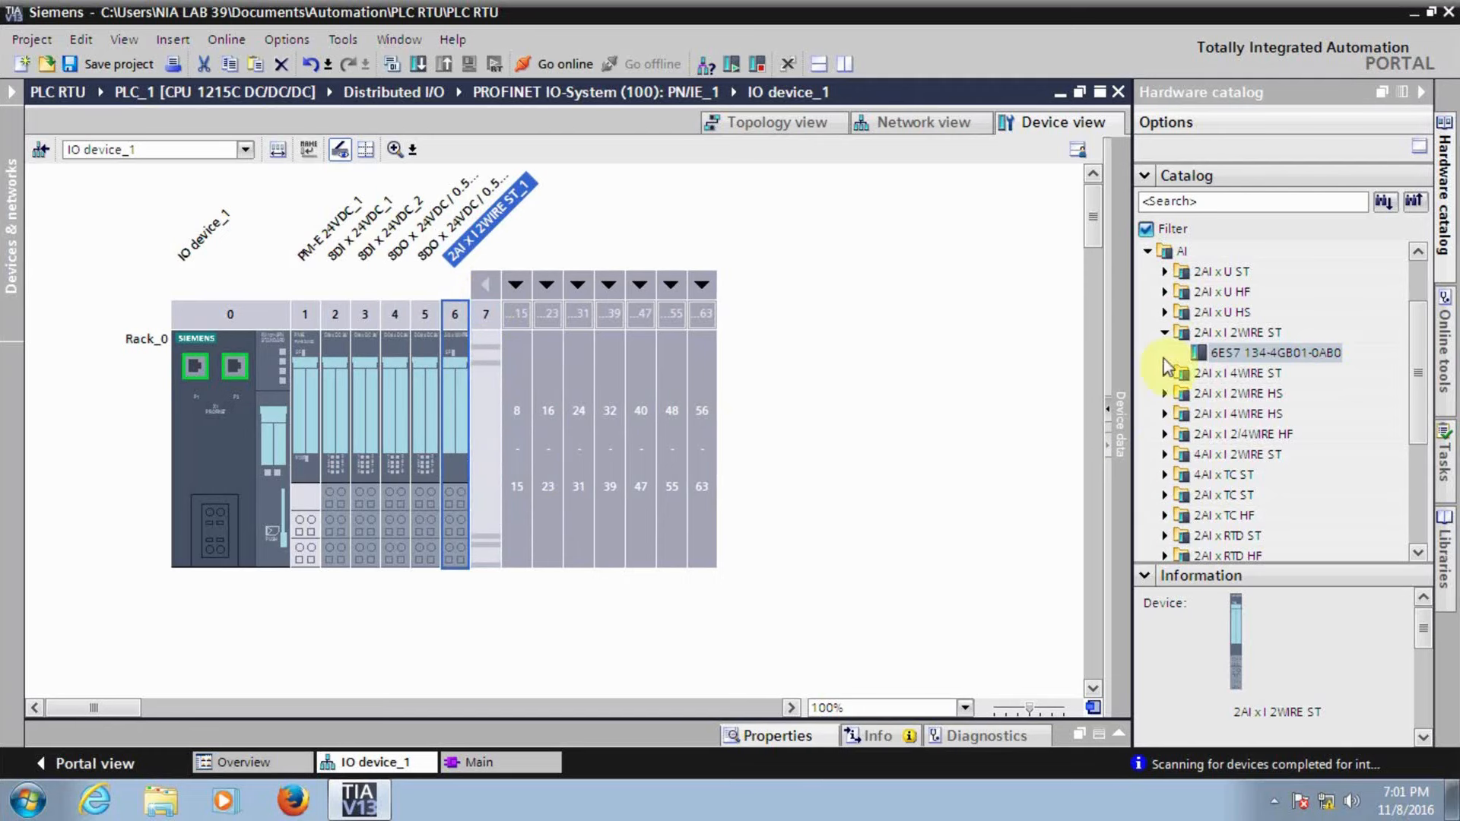
{"action": "left_click", "coordinate": [1165, 333]}
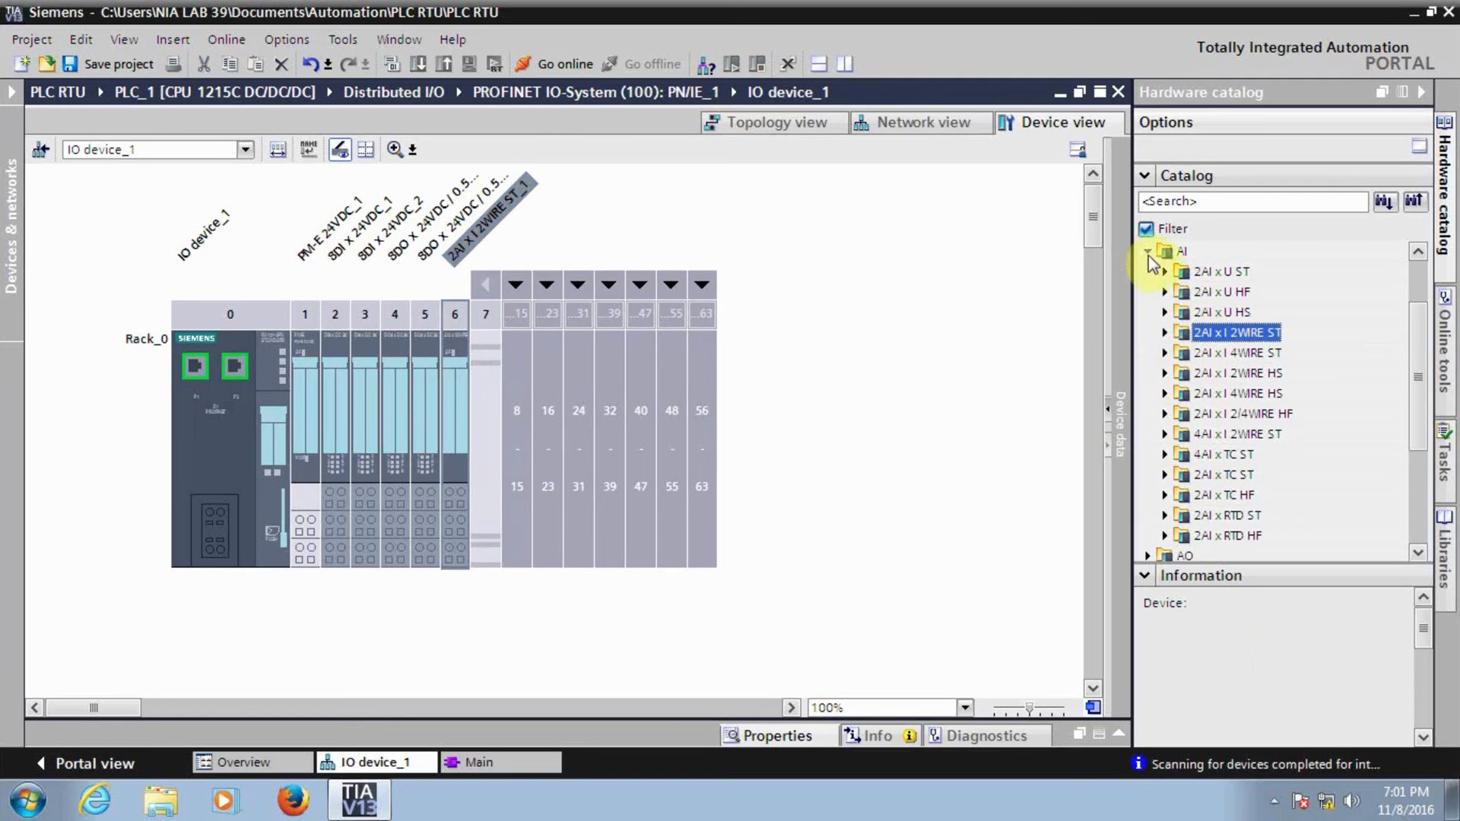
{"action": "left_click", "coordinate": [1147, 252]}
Insert a second PM-E 24VDC power module, 6ES7 138-4CA01-0AA0, into slot 7 and expand the rack's slots 8 to 15.
{"action": "left_click", "coordinate": [1148, 311]}
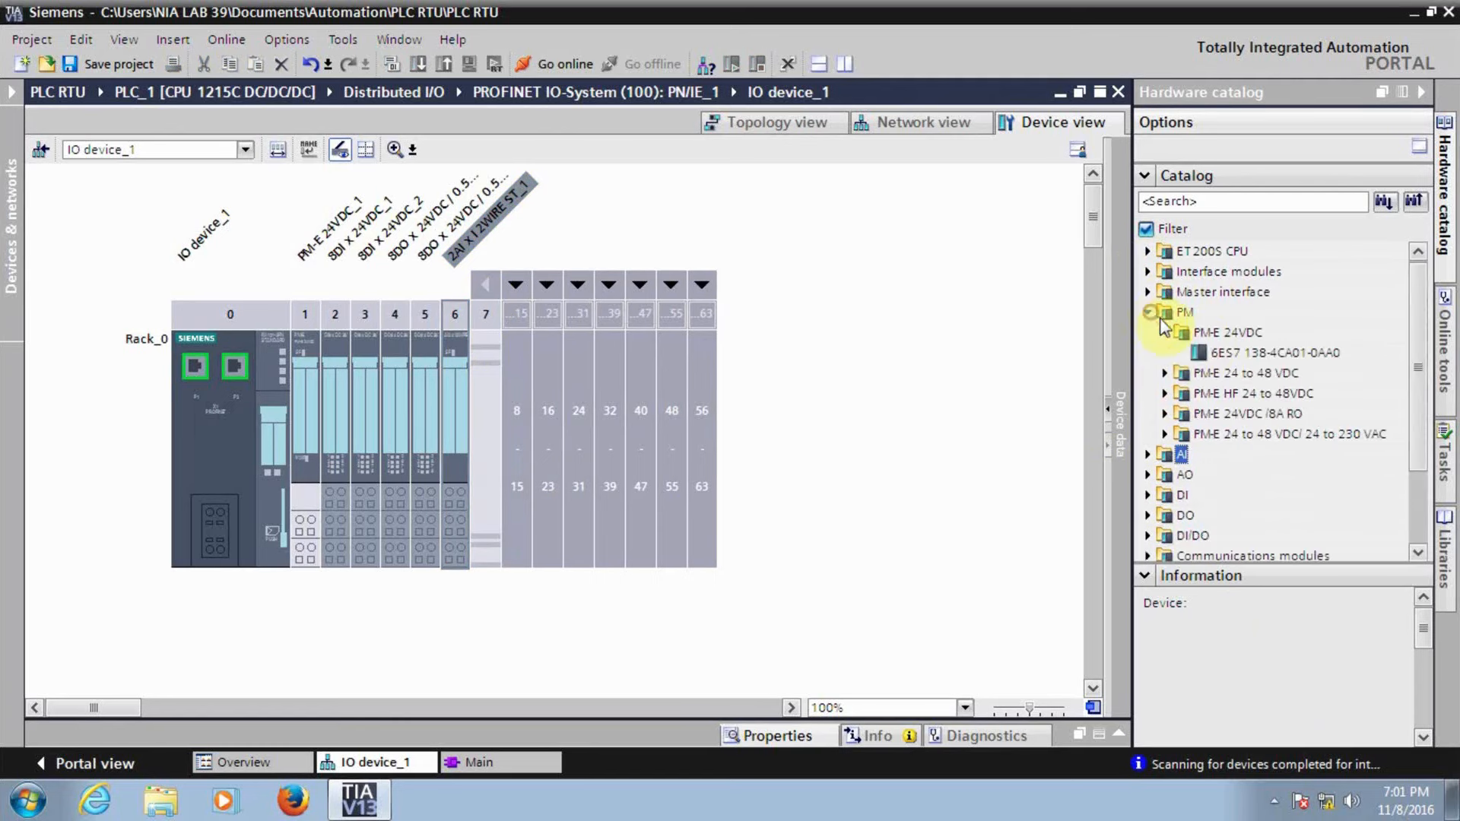
{"action": "left_click_drag", "start_coordinate": [1265, 351], "coordinate": [490, 415]}
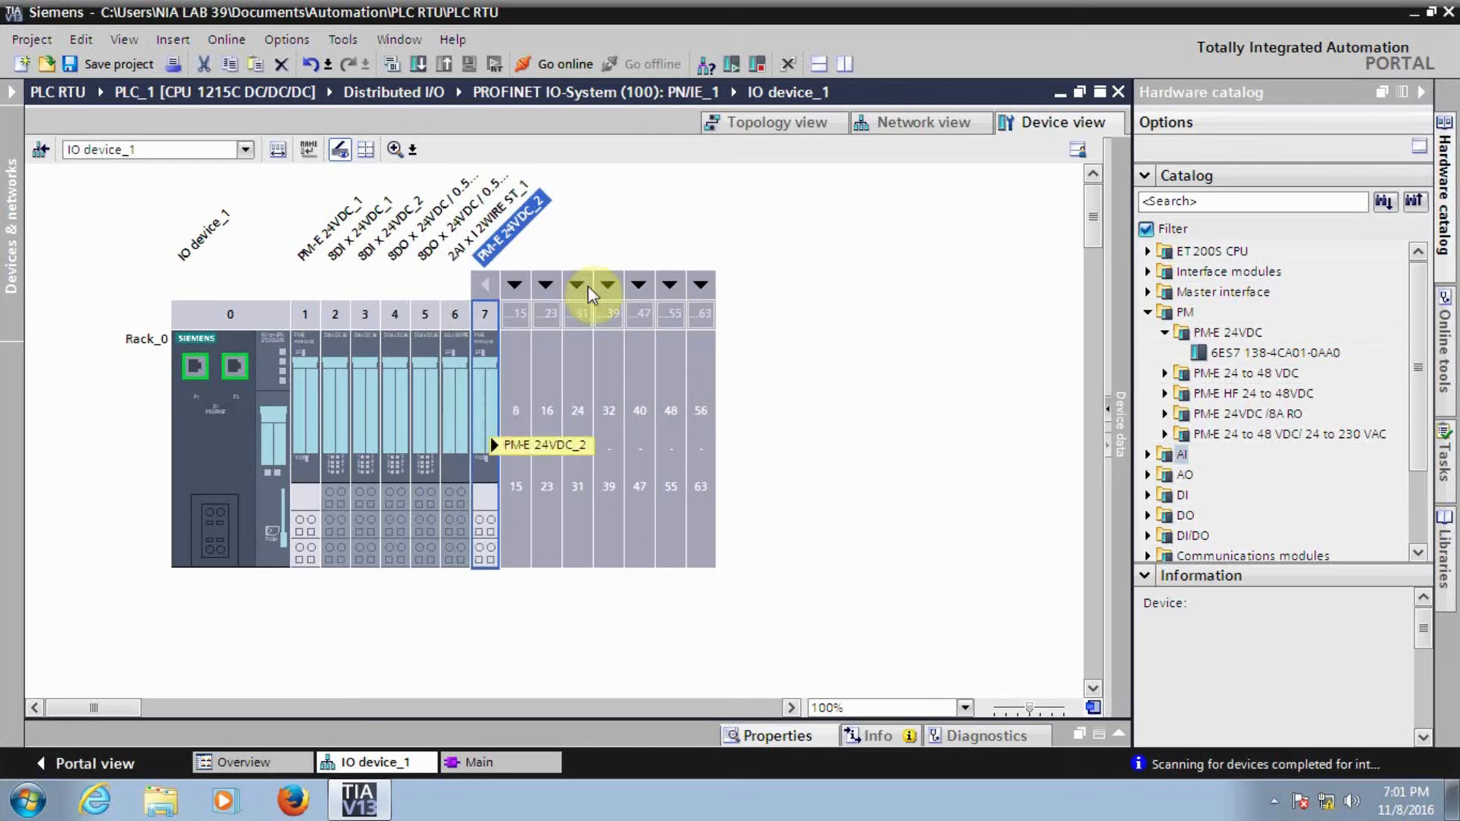
{"action": "left_click", "coordinate": [514, 285]}
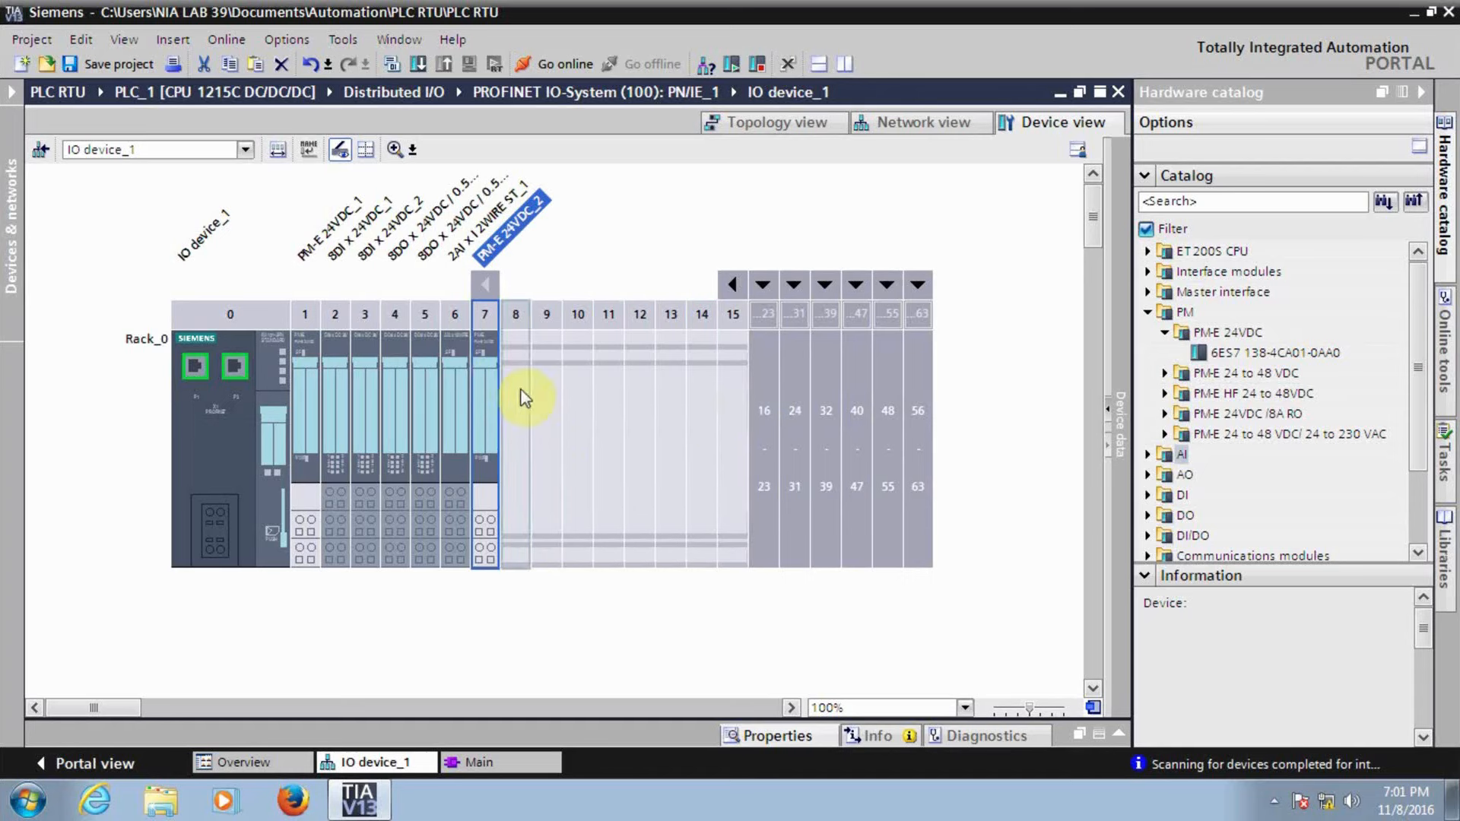
{"action": "left_click", "coordinate": [1148, 313]}
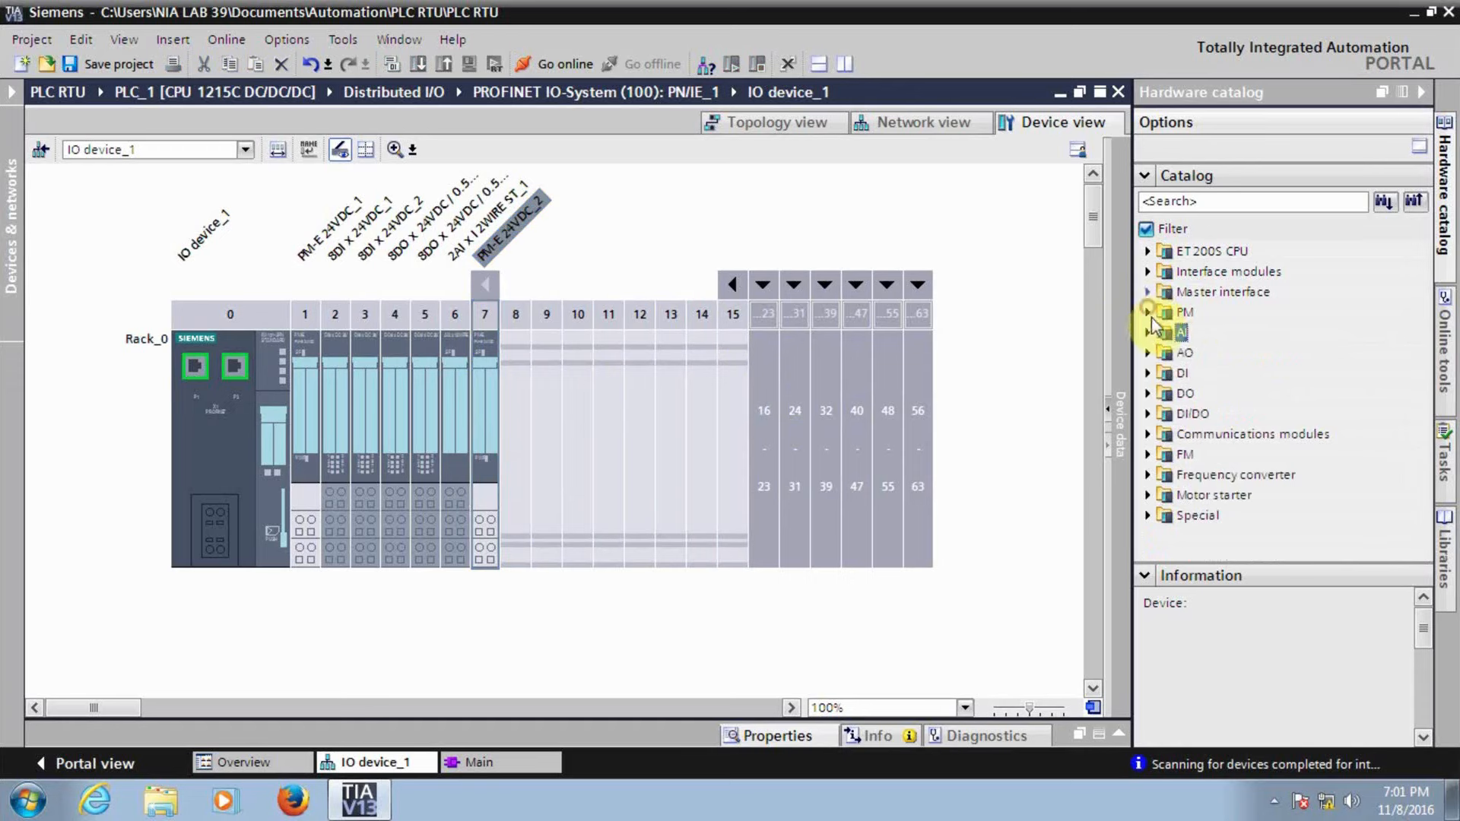
Insert another 2AI x I 2WIRE ST analog input module, article number 6ES7 134-4GB01-0AB0, into slot 8.
{"action": "left_click", "coordinate": [1150, 332]}
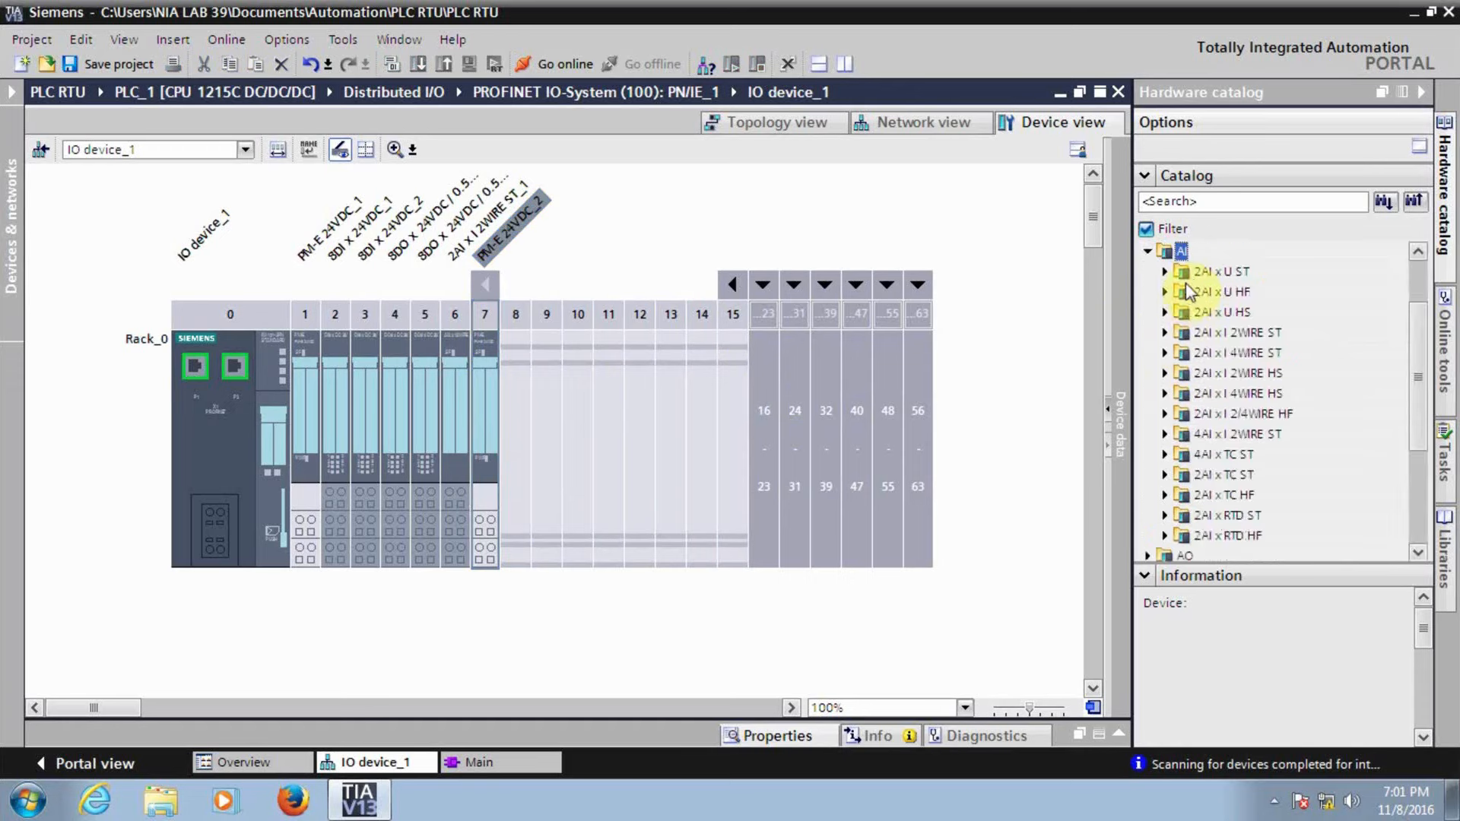
{"action": "left_click", "coordinate": [1163, 334]}
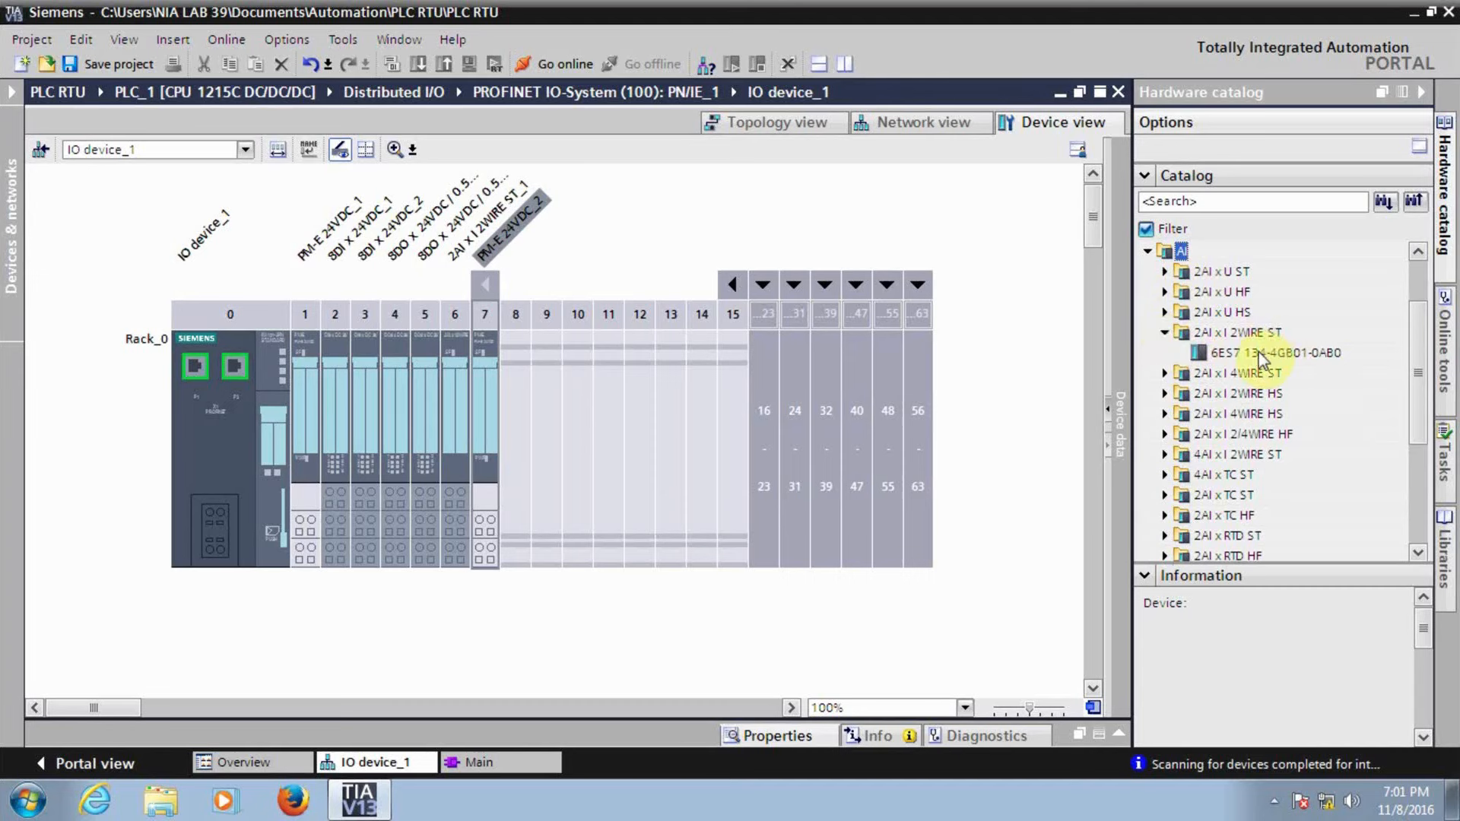
{"action": "left_click_drag", "start_coordinate": [1259, 357], "coordinate": [518, 438]}
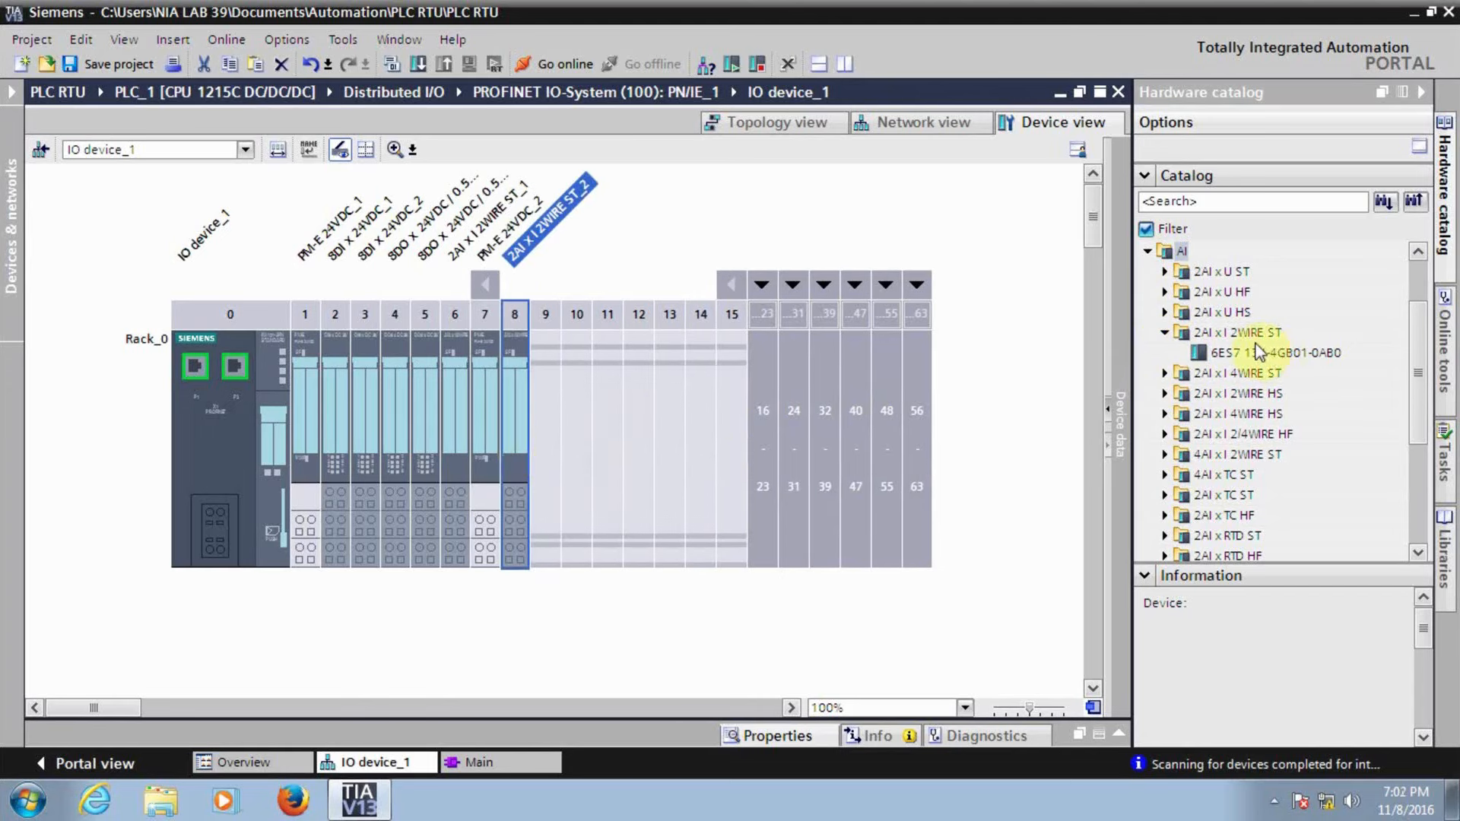
Insert 2AI x U ST analog input modules, article number 6ES7 134-4FB01-0AB0, into slots 9 and 10.
{"action": "left_click", "coordinate": [1164, 334]}
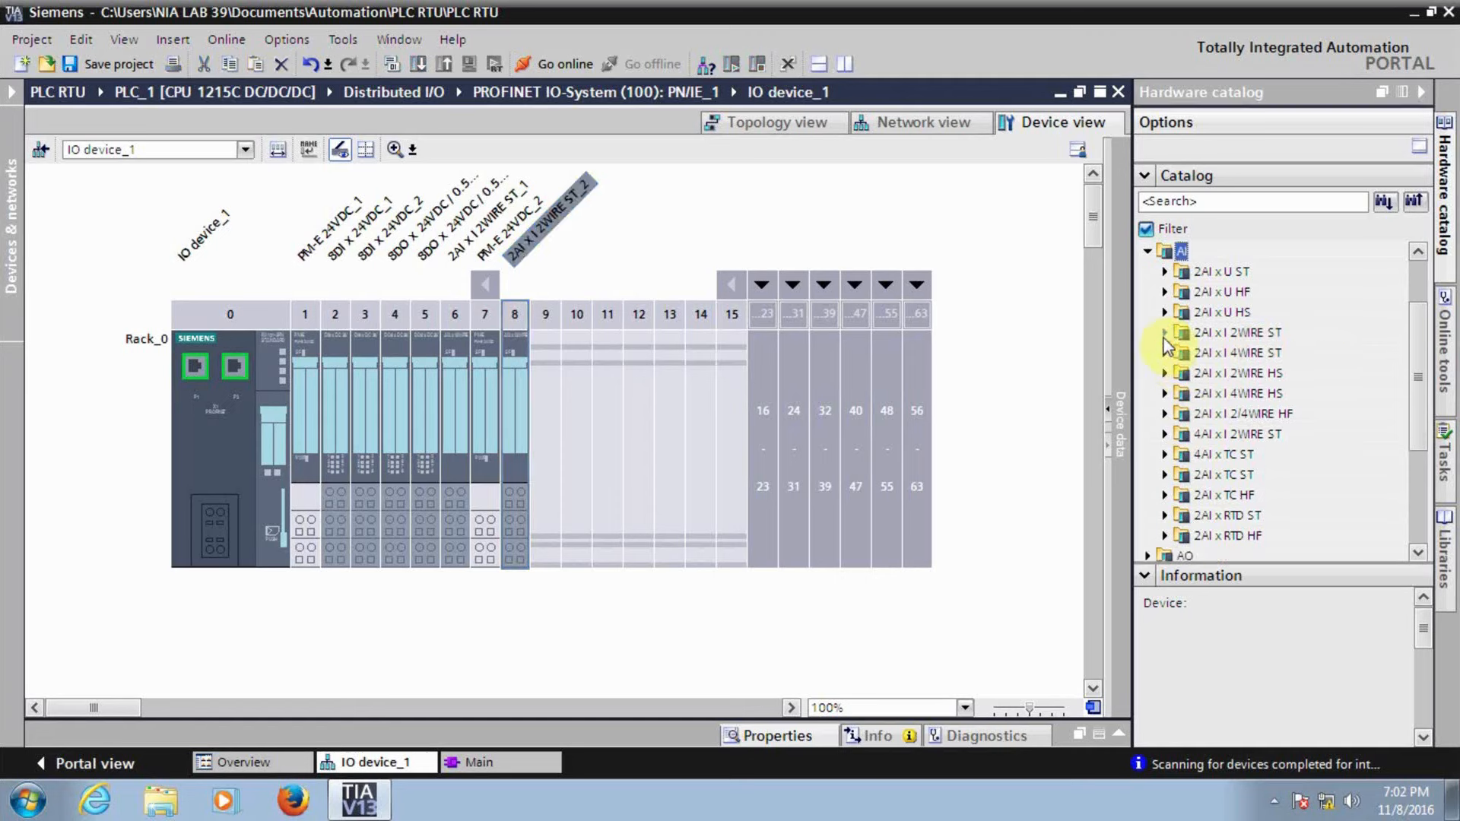
{"action": "left_click", "coordinate": [1165, 271]}
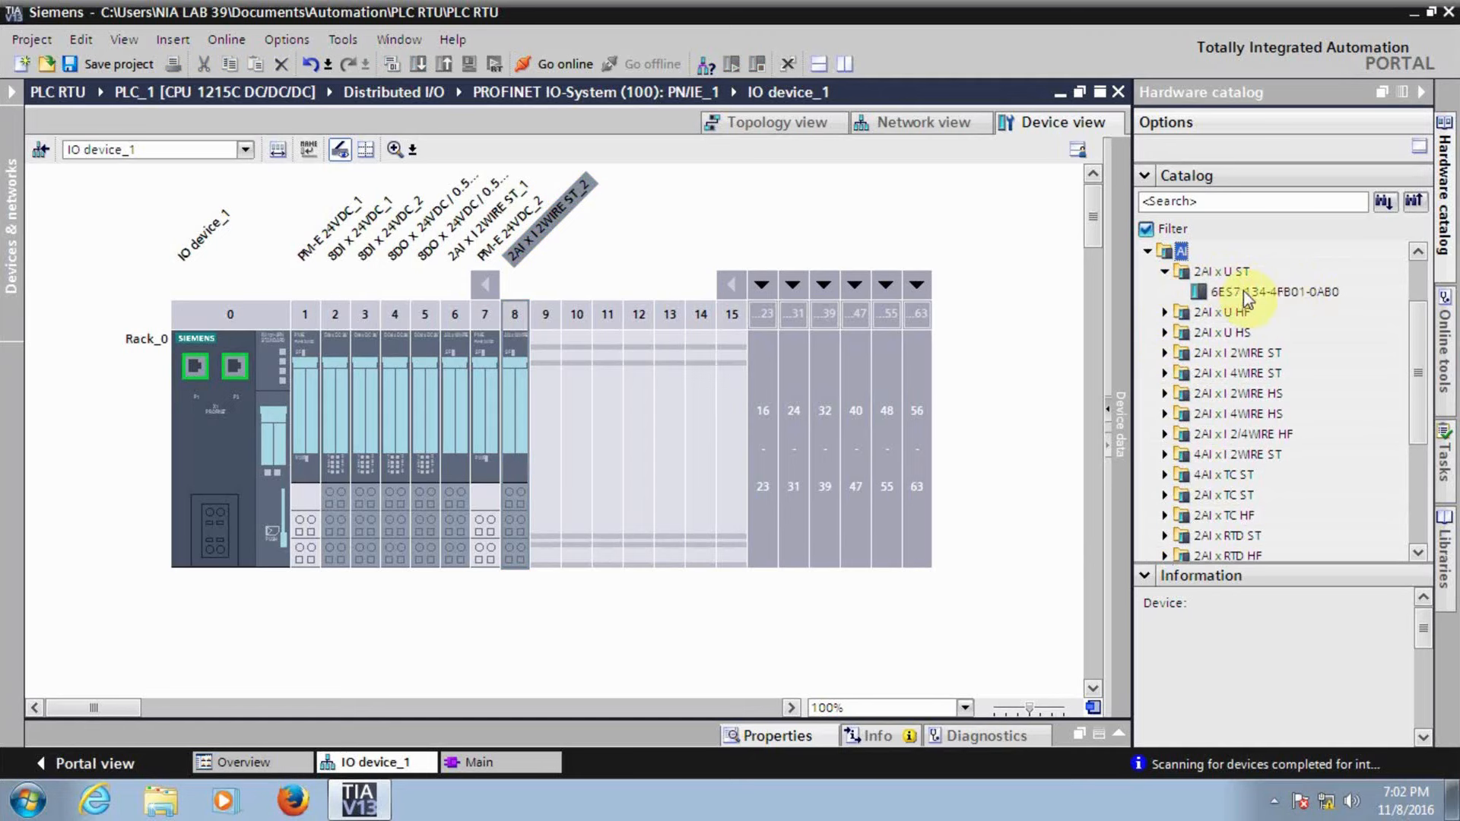
{"action": "left_click_drag", "start_coordinate": [1244, 291], "coordinate": [544, 410]}
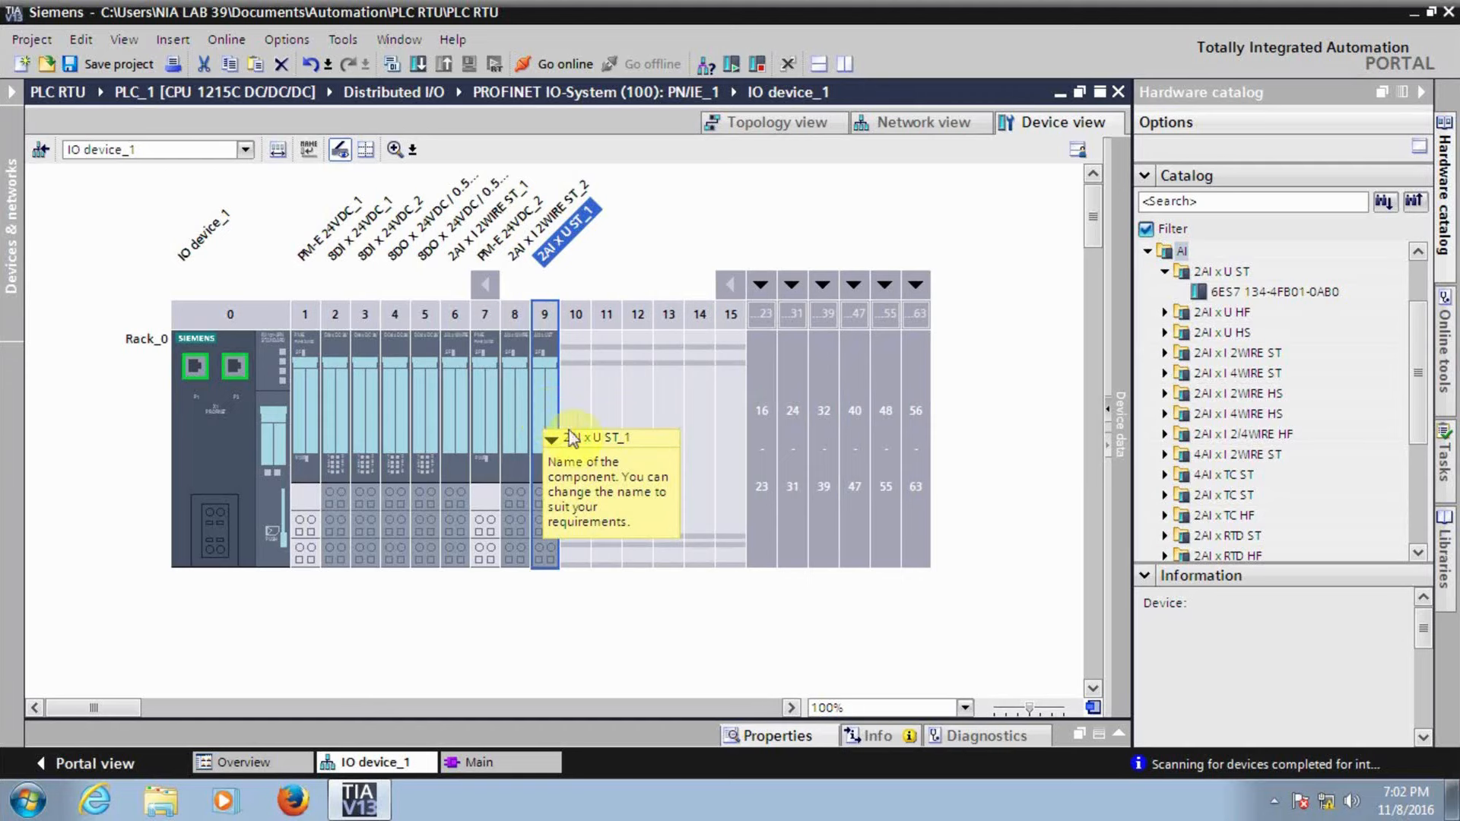
{"action": "left_click", "coordinate": [548, 410]}
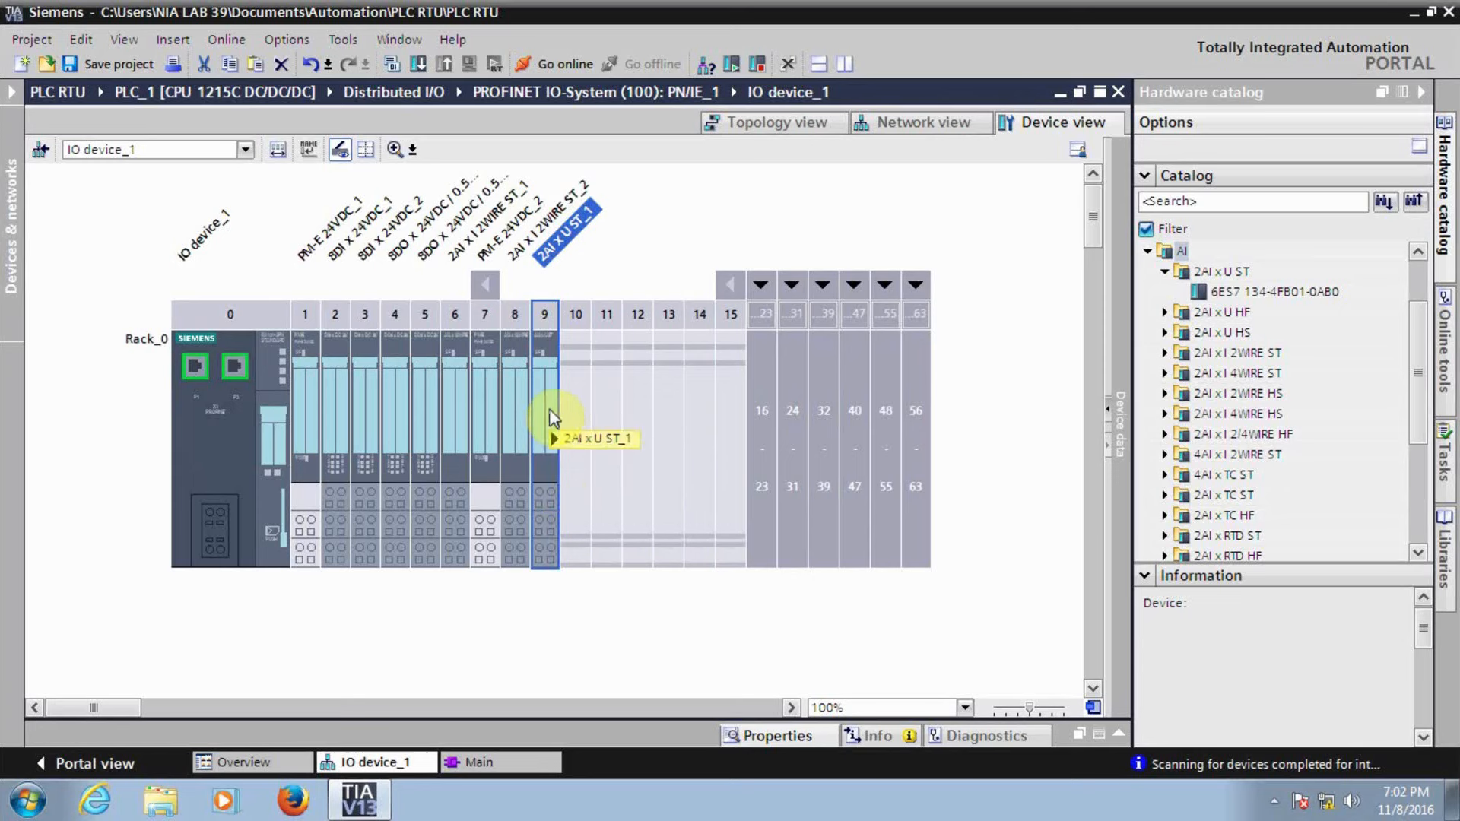
{"action": "left_click", "coordinate": [575, 422]}
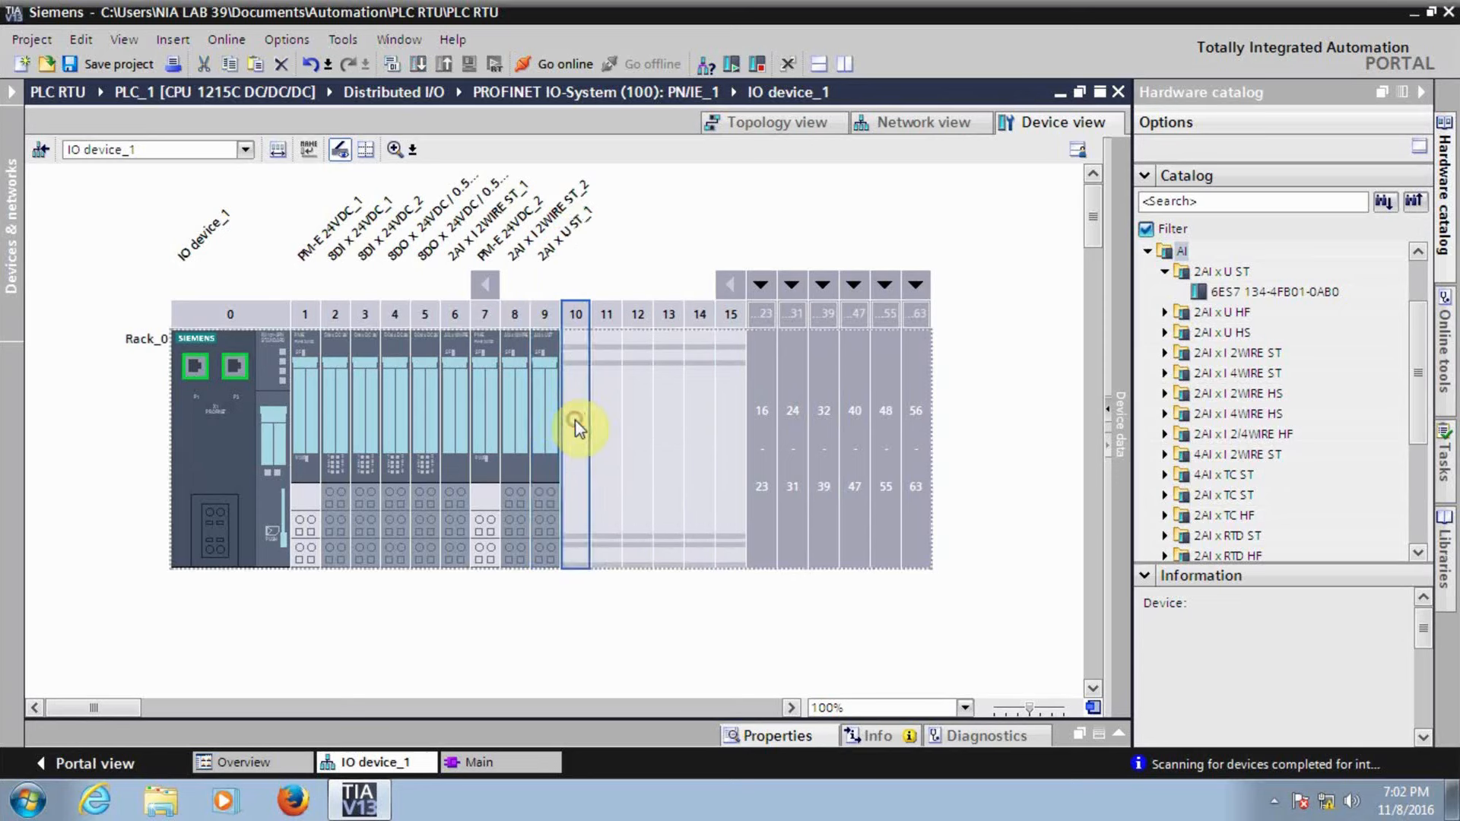
{"action": "key", "text": "ctrl+v"}
Insert 2AO x I ST analog output modules, article number 6ES7 135-4GB01-0AB0, into slots 11 and 12.
{"action": "left_click", "coordinate": [598, 422]}
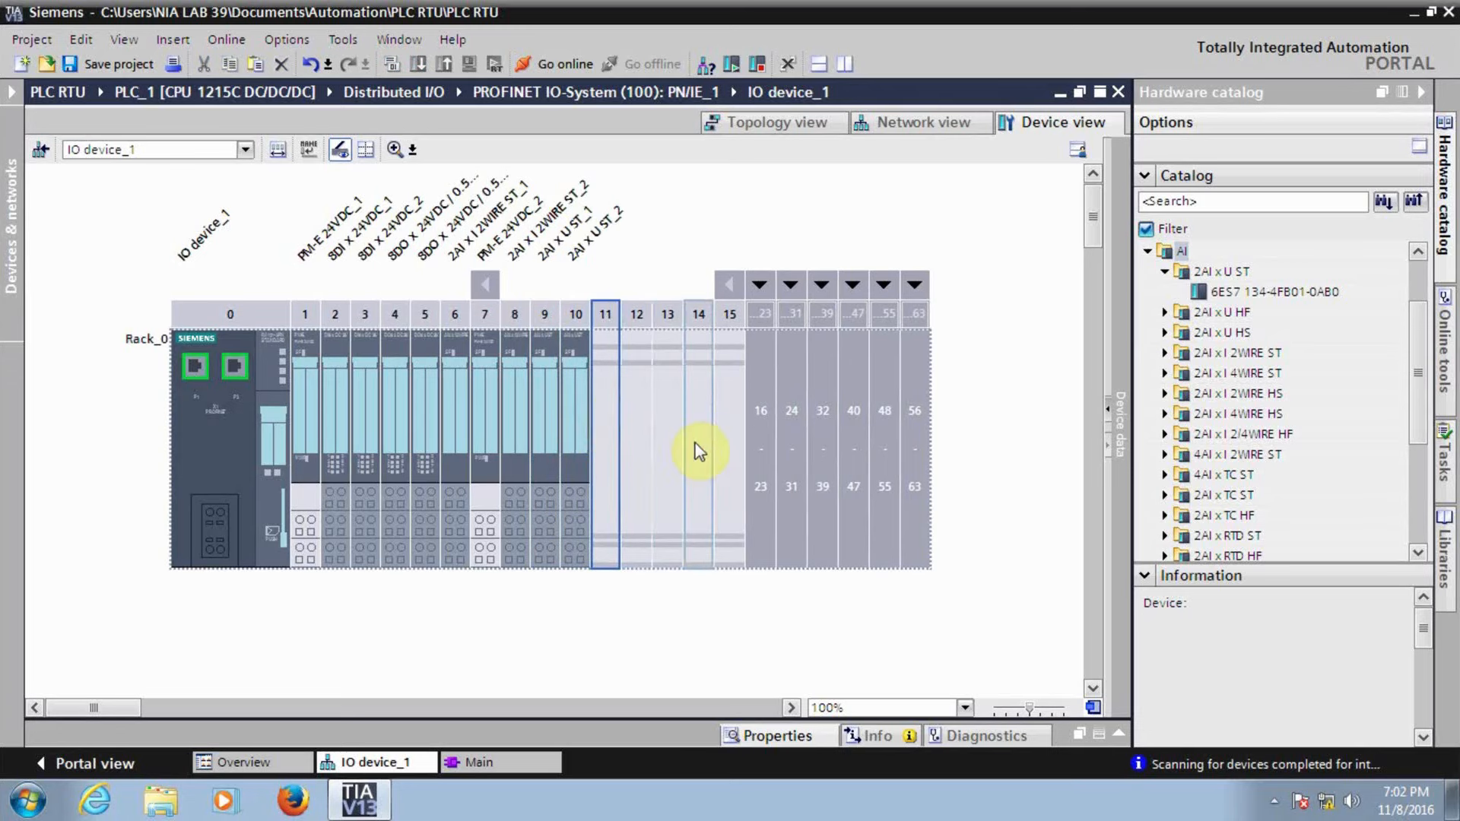
{"action": "left_click", "coordinate": [1148, 251]}
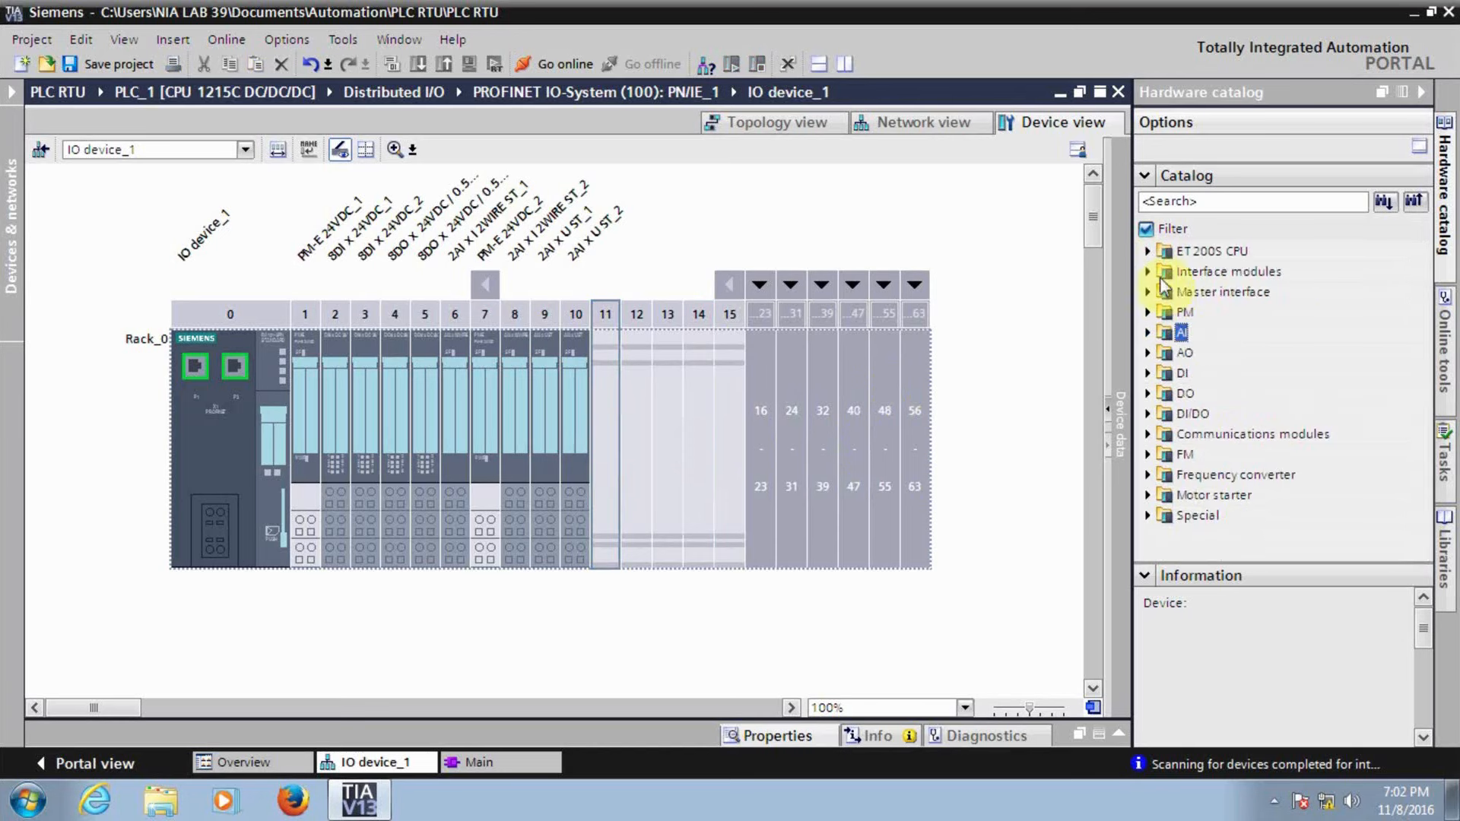
{"action": "left_click", "coordinate": [1148, 352]}
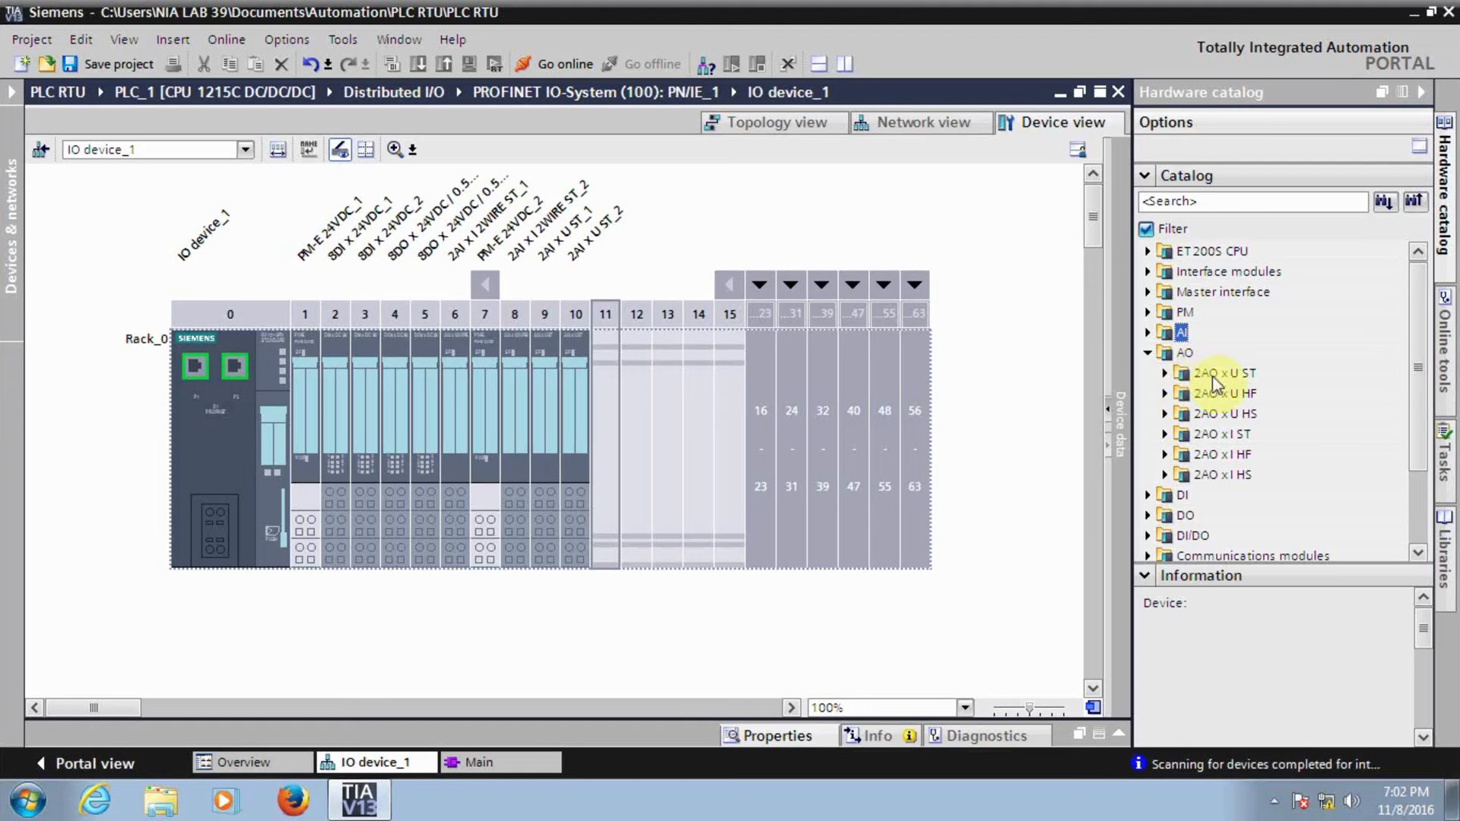
{"action": "left_click", "coordinate": [1164, 434]}
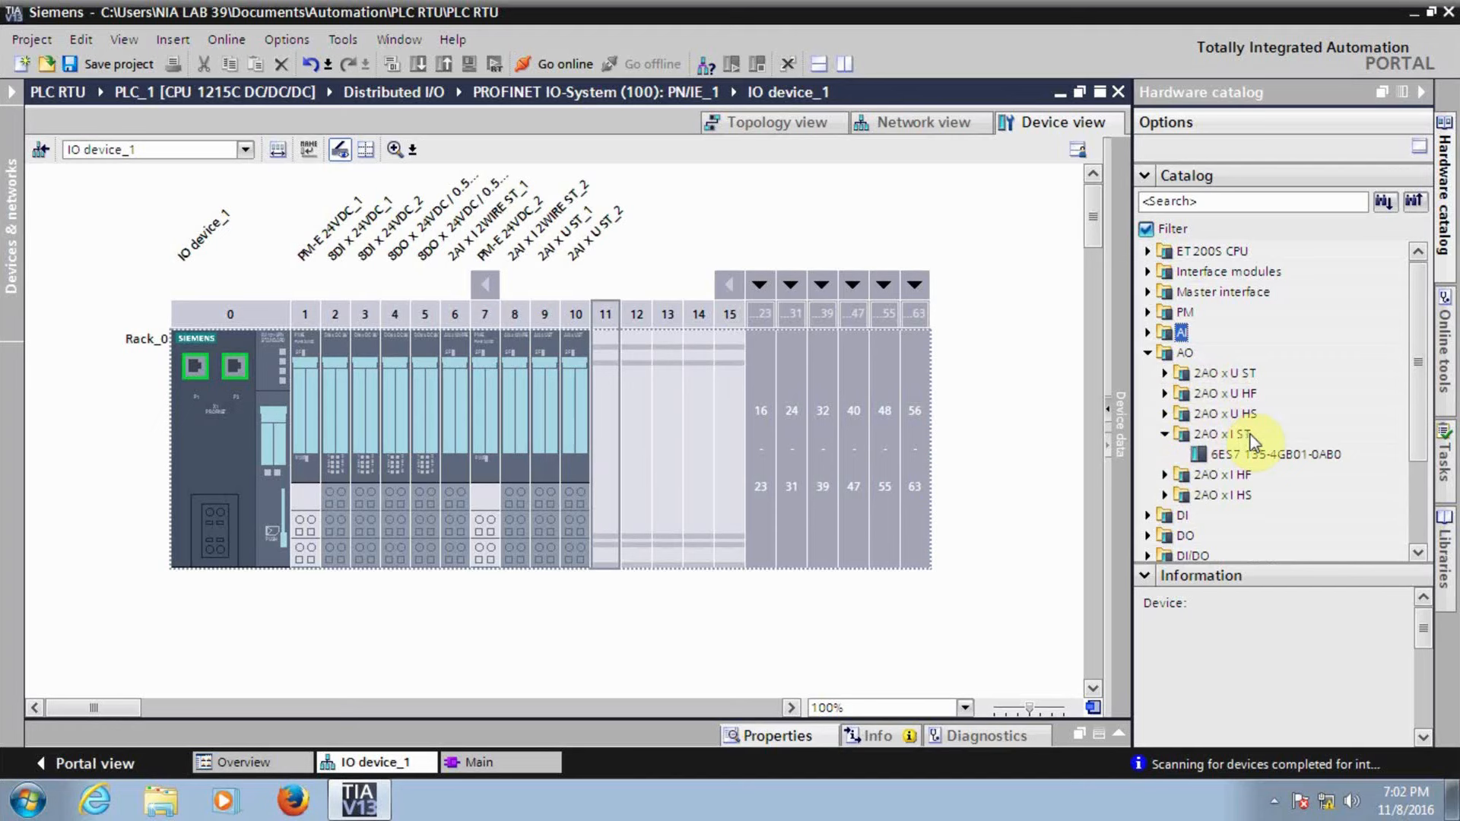
{"action": "left_click", "coordinate": [1227, 456]}
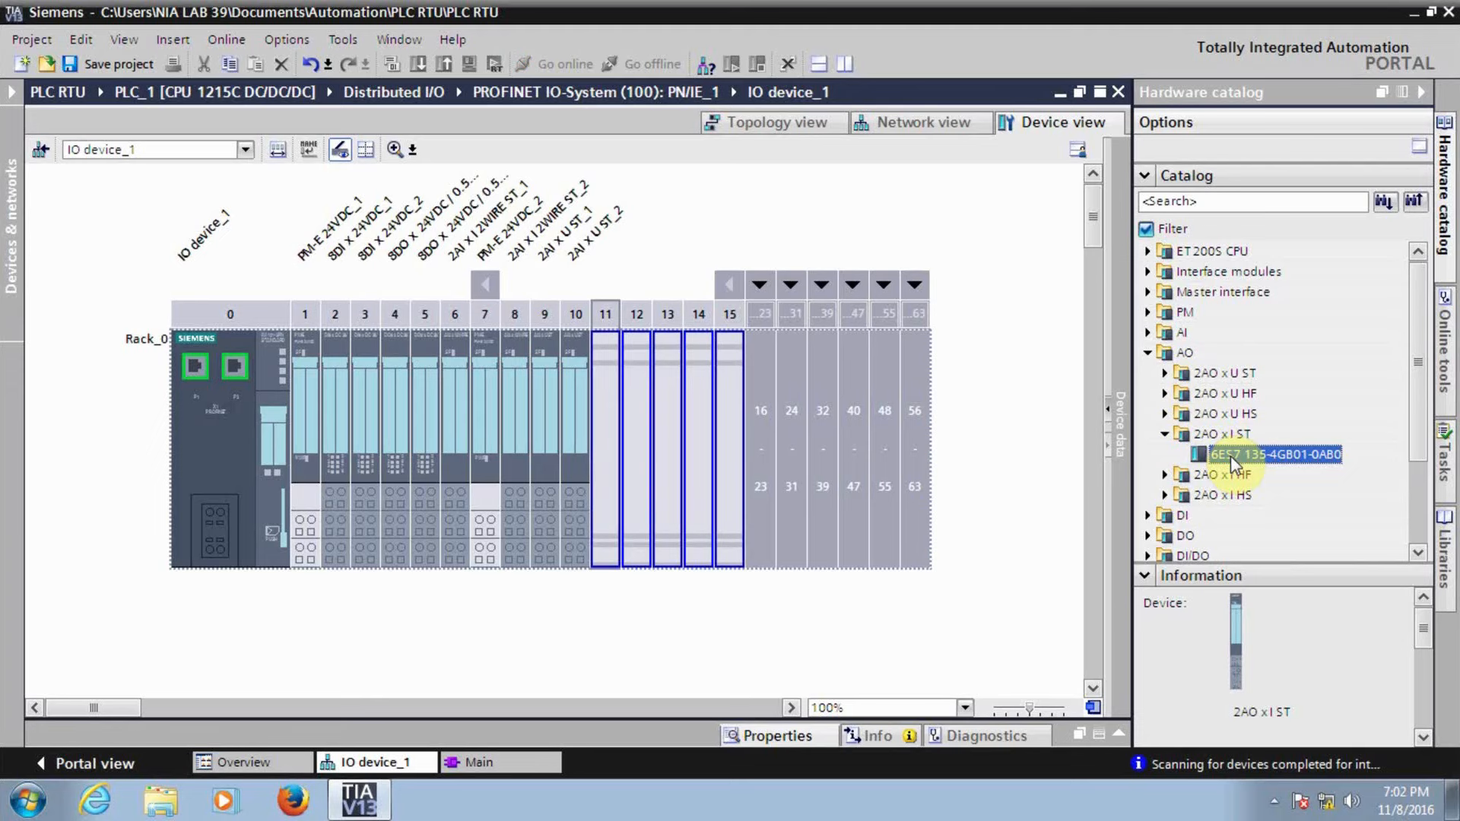
{"action": "left_click_drag", "start_coordinate": [1233, 455], "coordinate": [610, 451]}
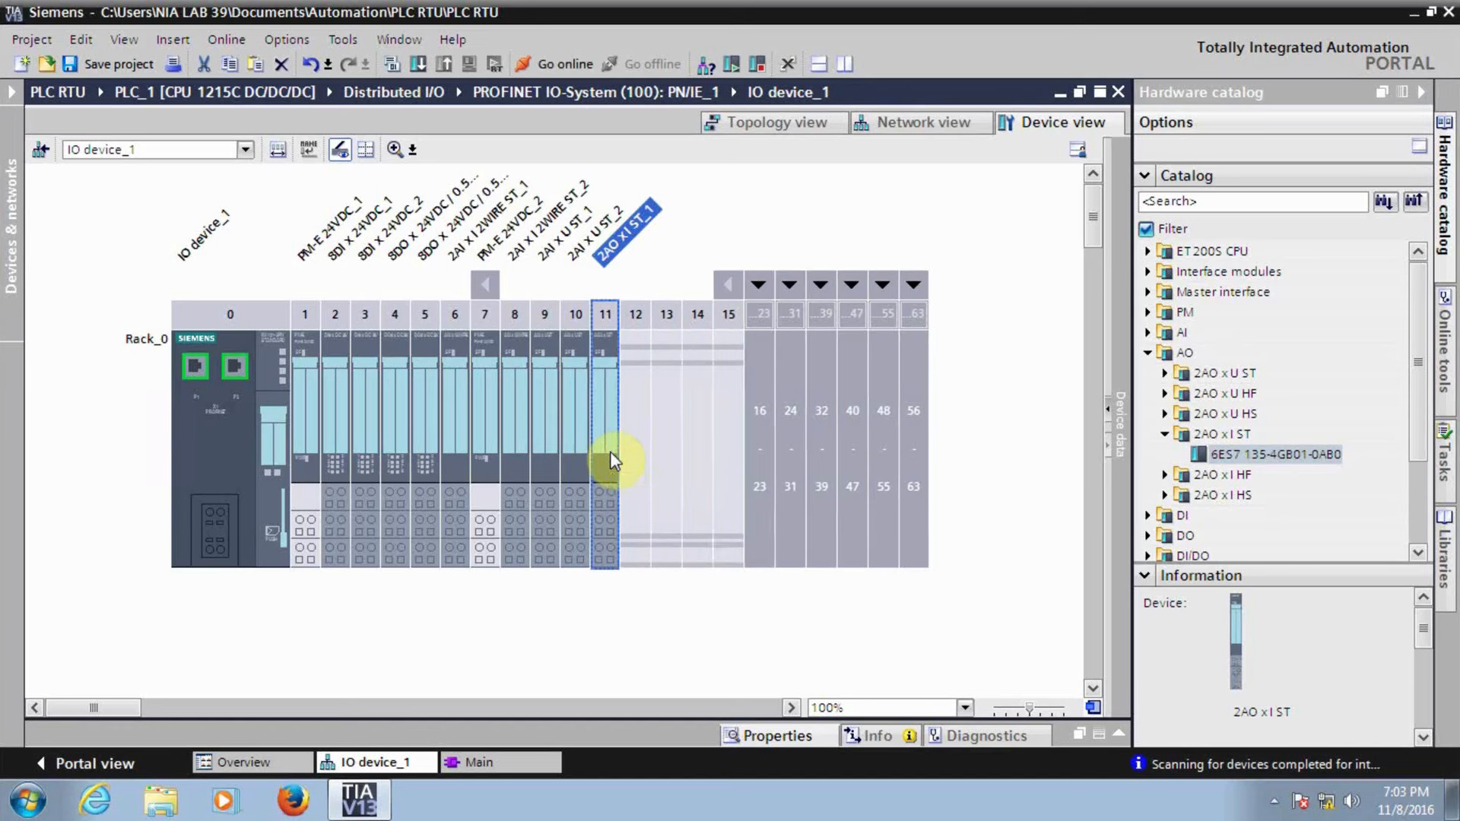
{"action": "left_click", "coordinate": [635, 452]}
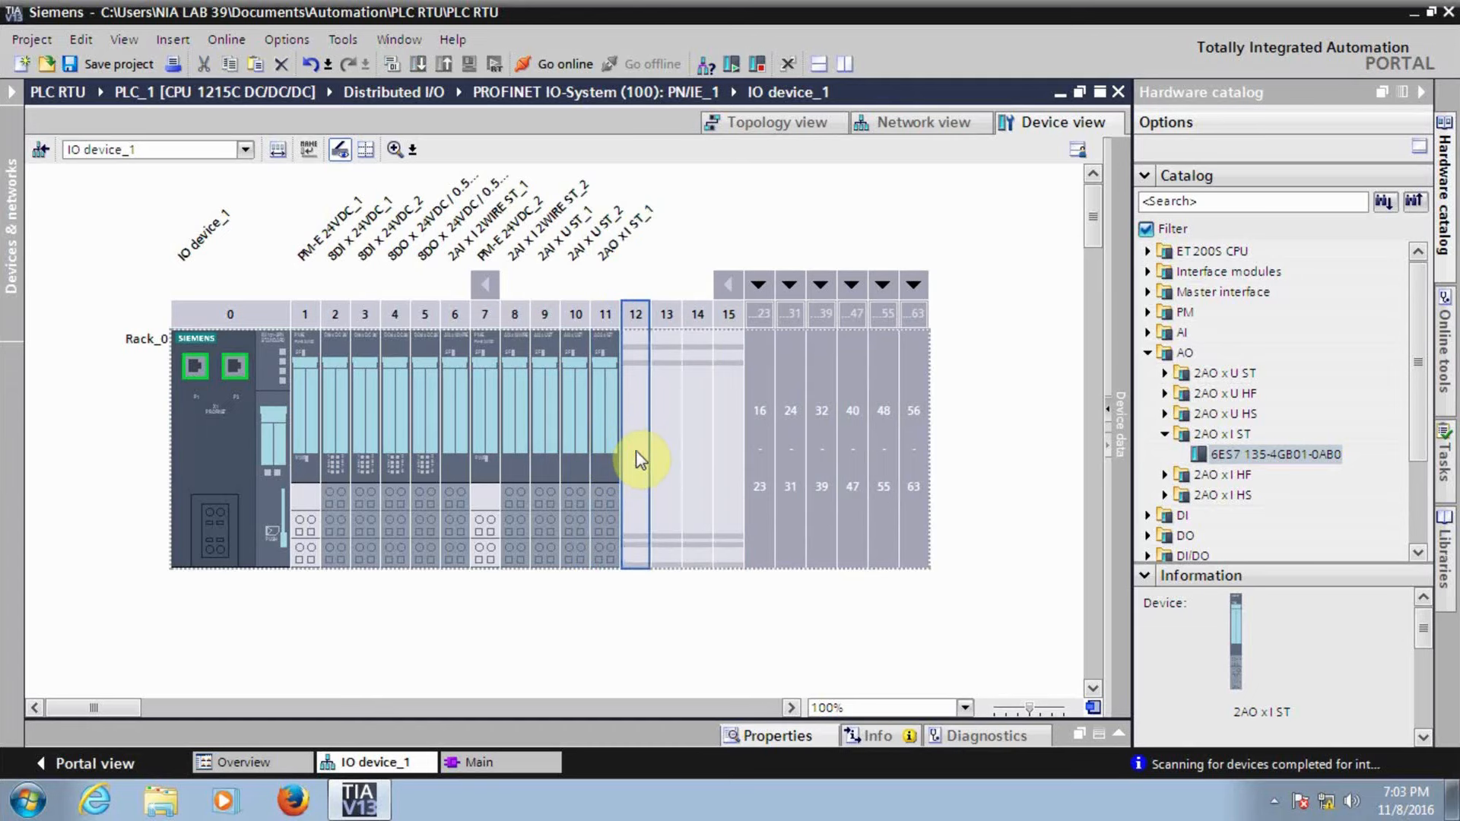
{"action": "key", "text": "ctrl+v"}
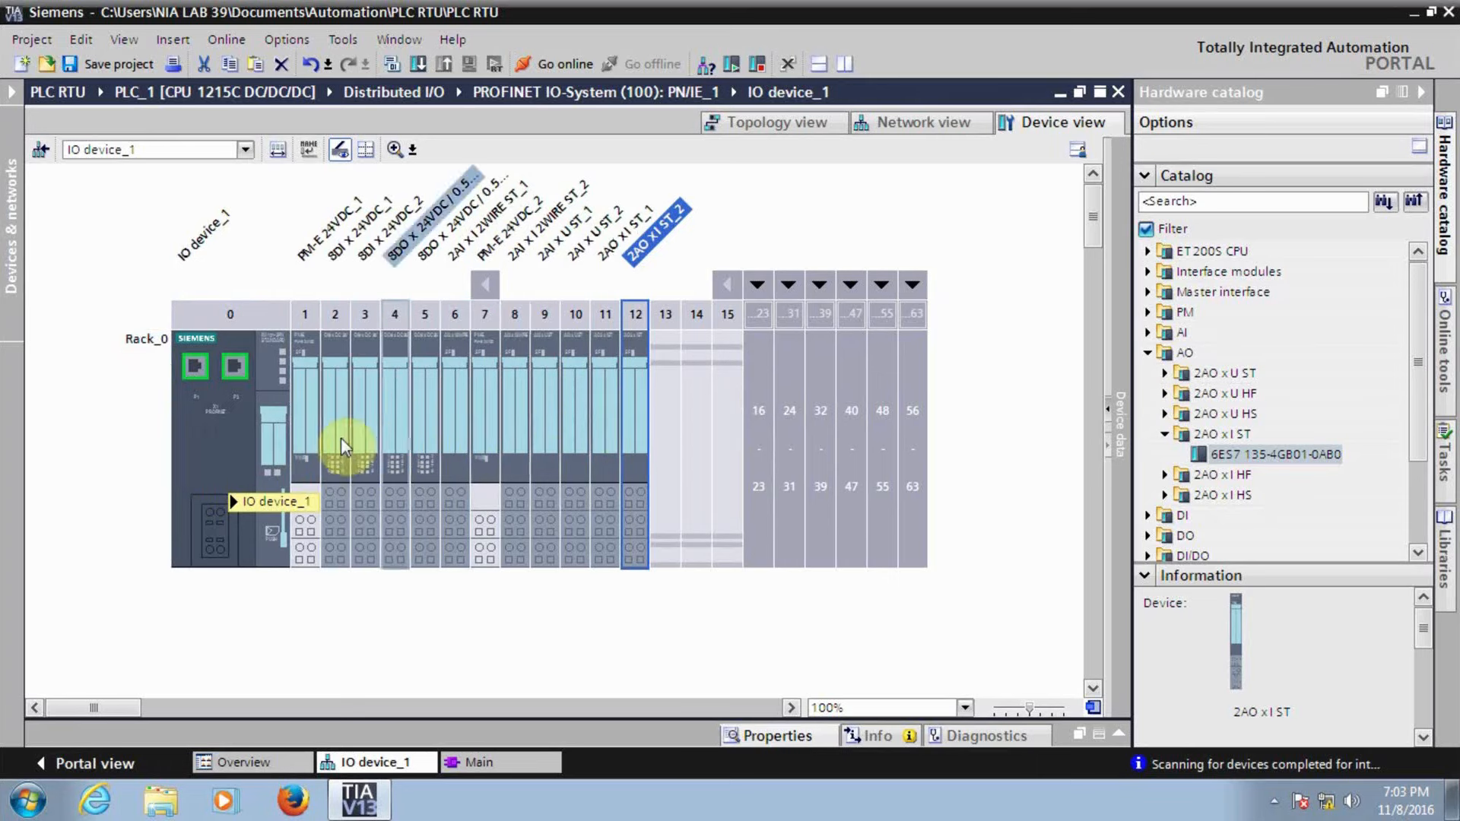
Examine the interface module in slot 0 of the rack up close, including its type label and PROFINET ports.
{"action": "left_click", "coordinate": [234, 453]}
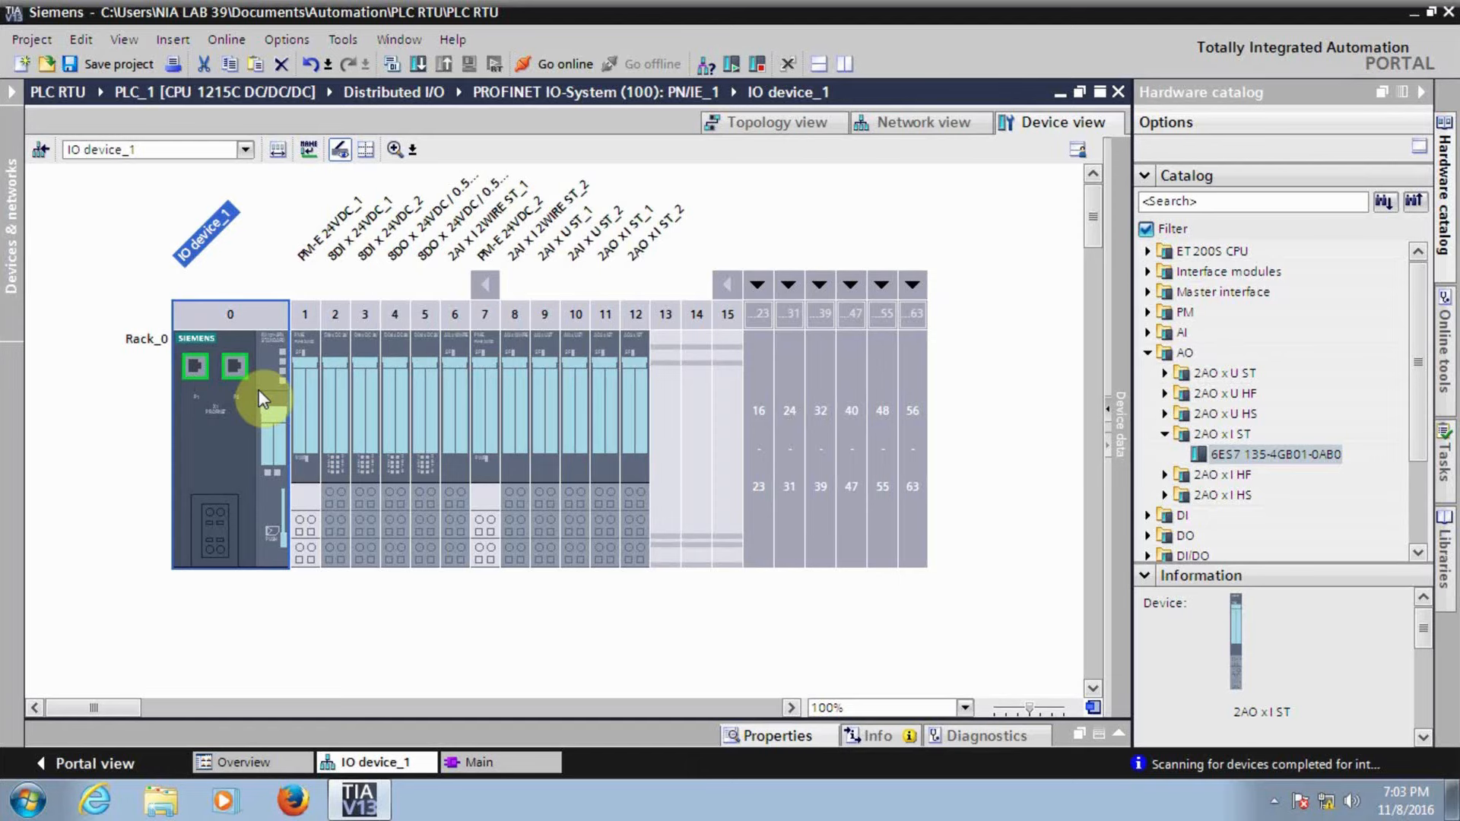
{"action": "scroll", "coordinate": [303, 362], "scroll_direction": "up", "scroll_amount": 3}
{"action": "left_click", "coordinate": [290, 397]}
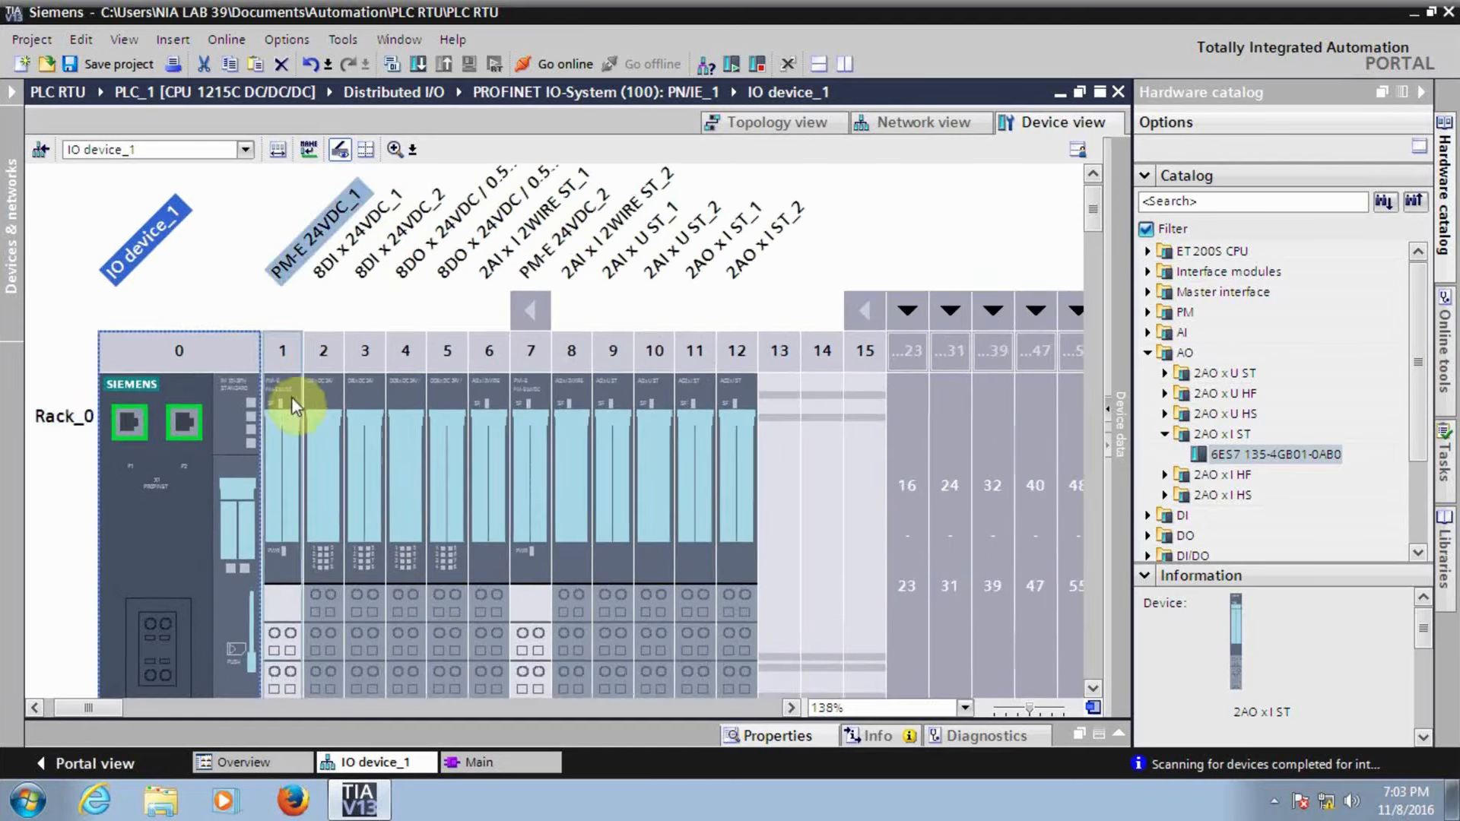
{"action": "scroll", "coordinate": [281, 410], "scroll_direction": "up", "scroll_amount": 5}
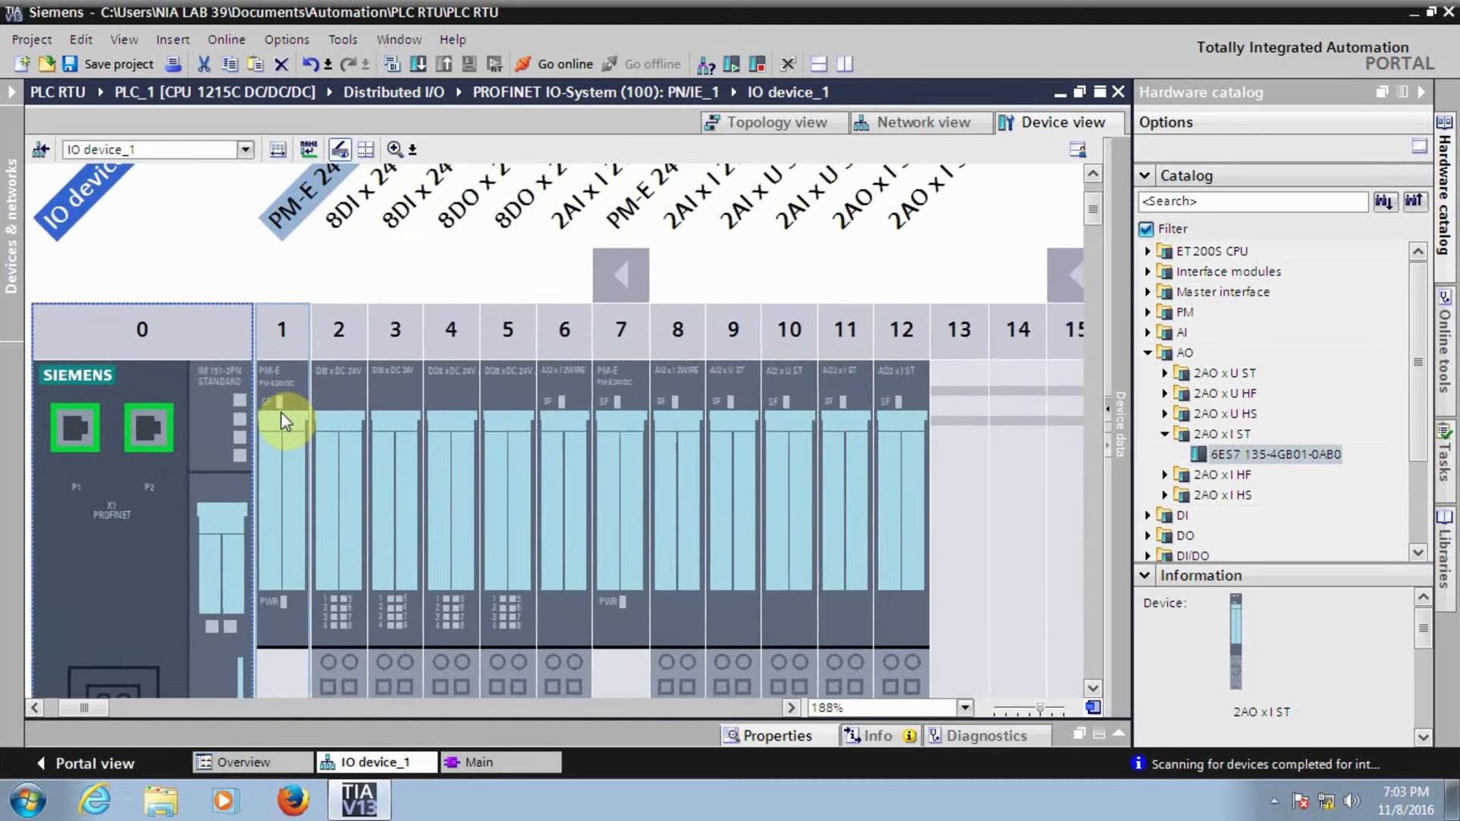
{"action": "scroll", "coordinate": [281, 412], "scroll_direction": "up", "scroll_amount": 1}
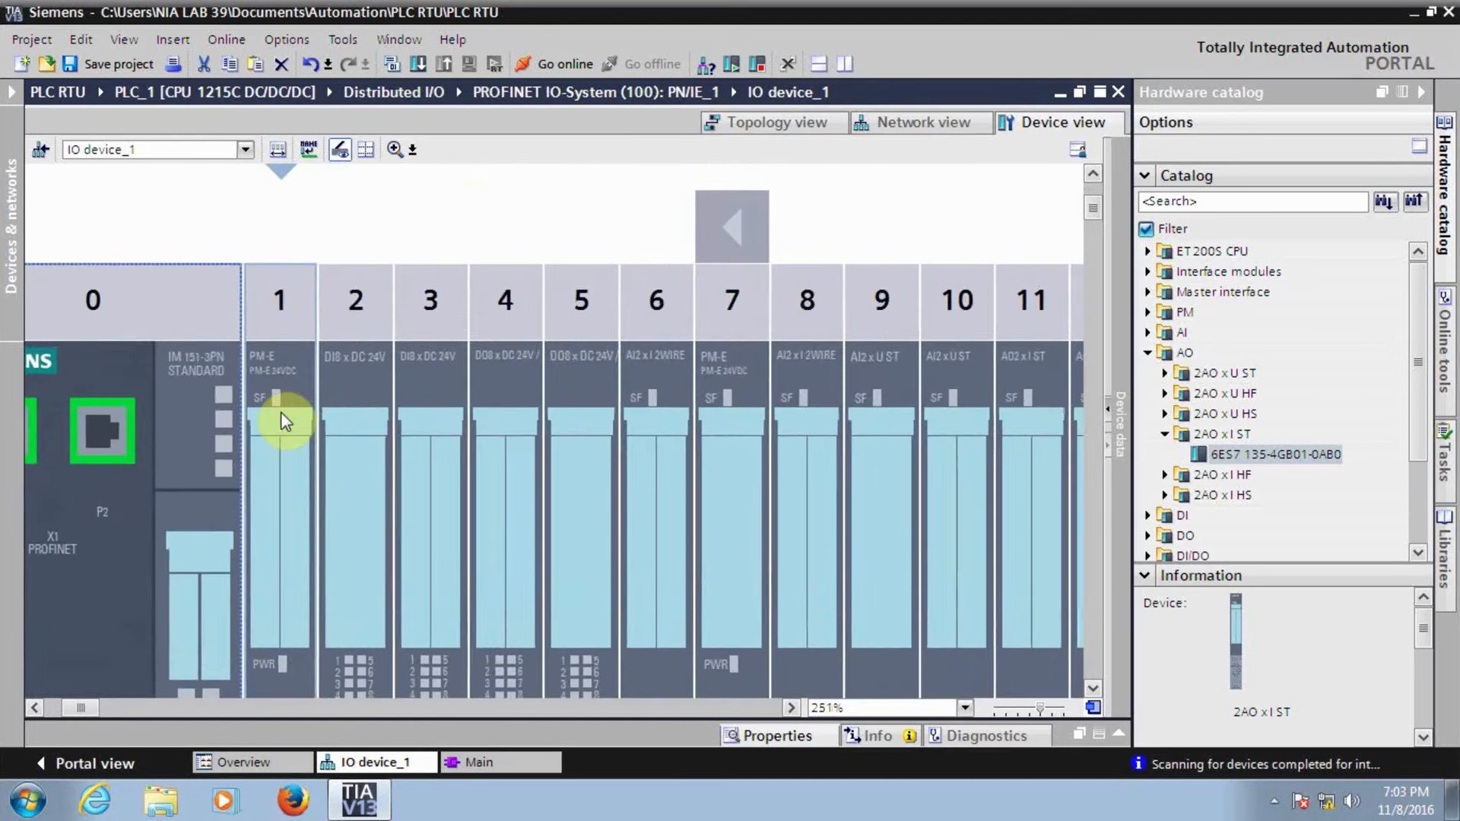
{"action": "scroll", "coordinate": [280, 413], "scroll_direction": "up", "scroll_amount": 2}
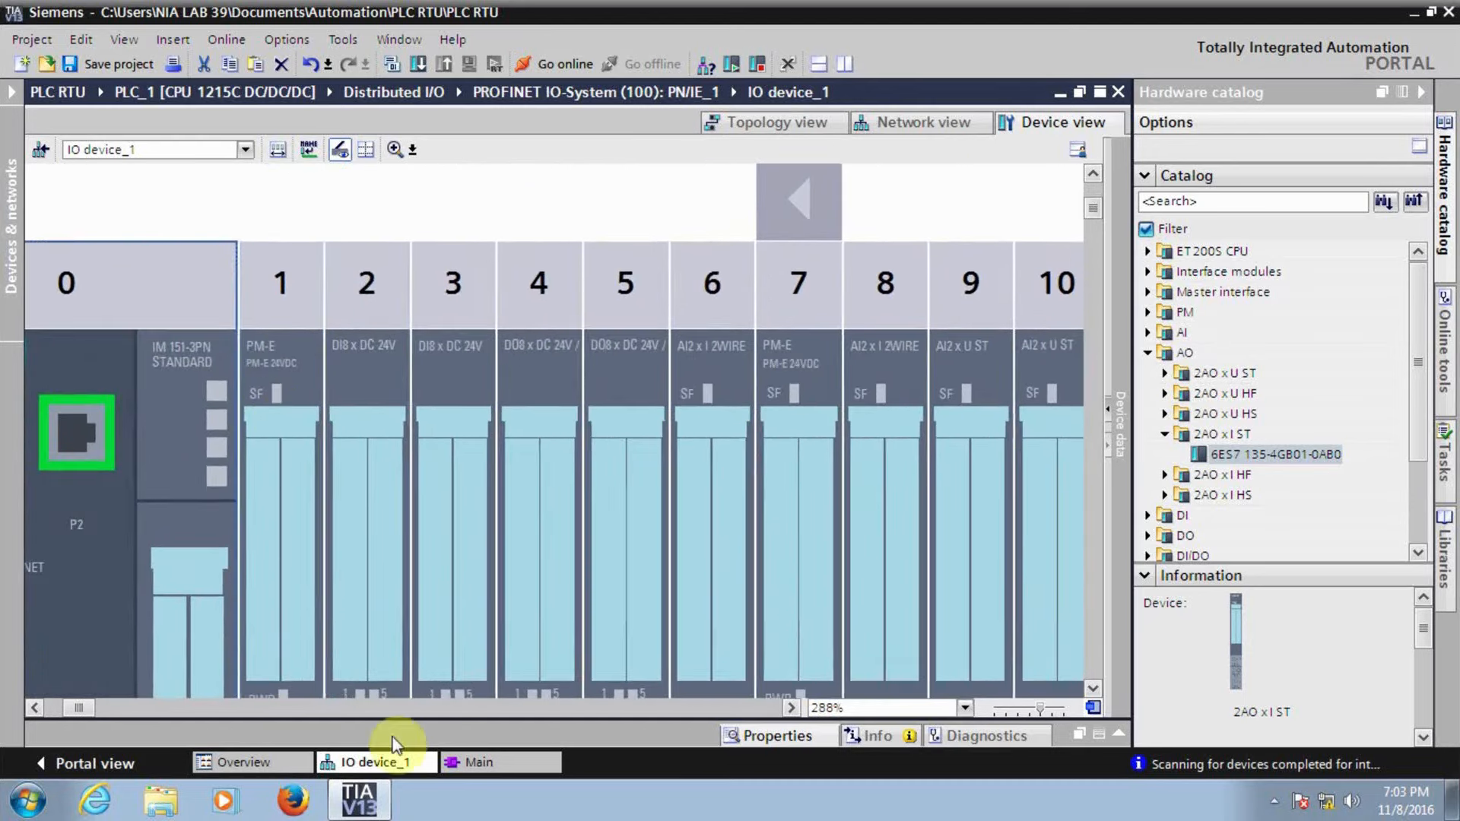
{"action": "left_click_drag", "start_coordinate": [70, 713], "coordinate": [61, 713]}
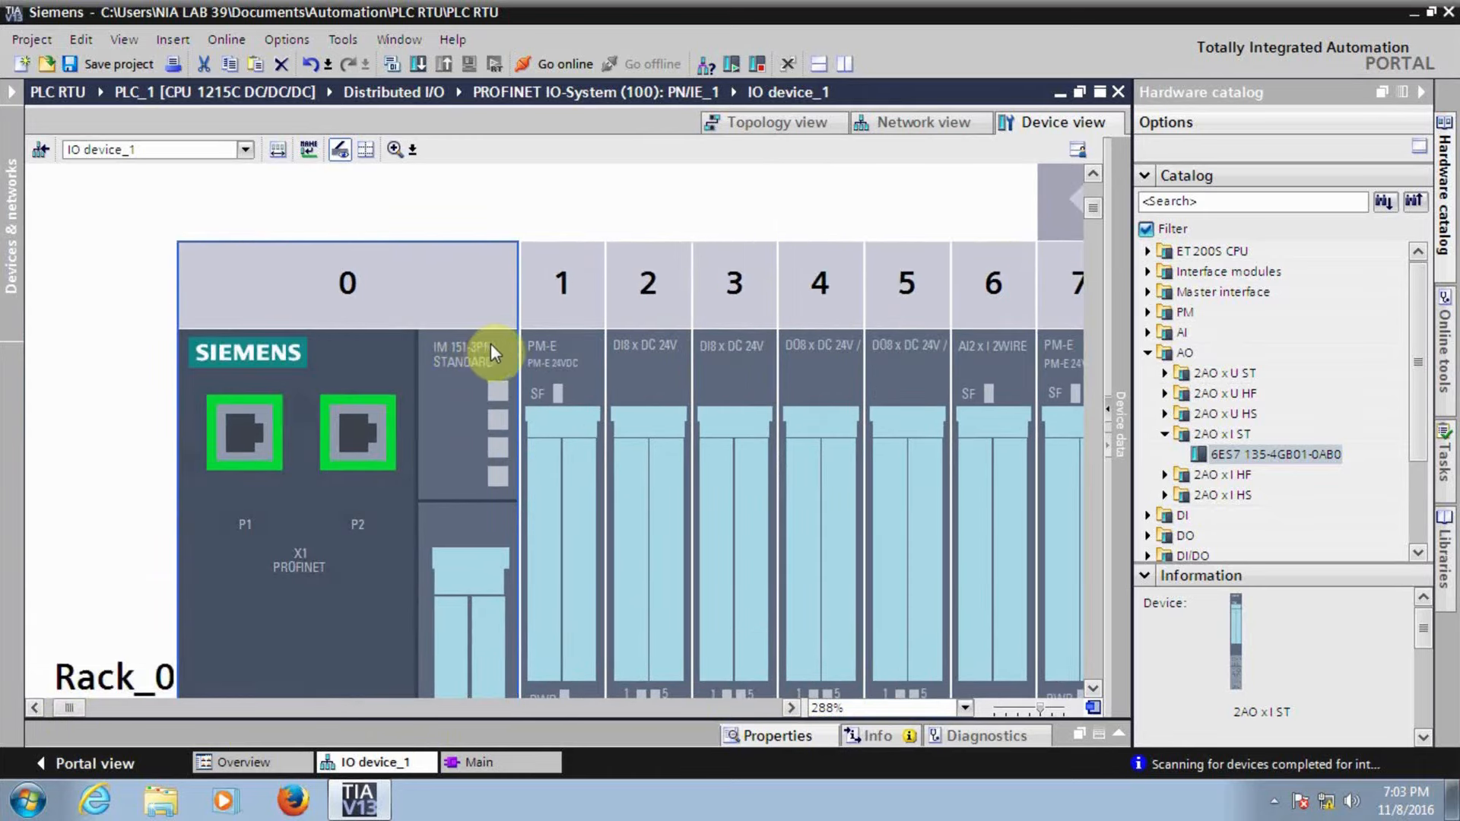
{"action": "scroll", "coordinate": [449, 400], "scroll_direction": "down", "scroll_amount": 2}
{"action": "scroll", "coordinate": [445, 400], "scroll_direction": "up", "scroll_amount": 3}
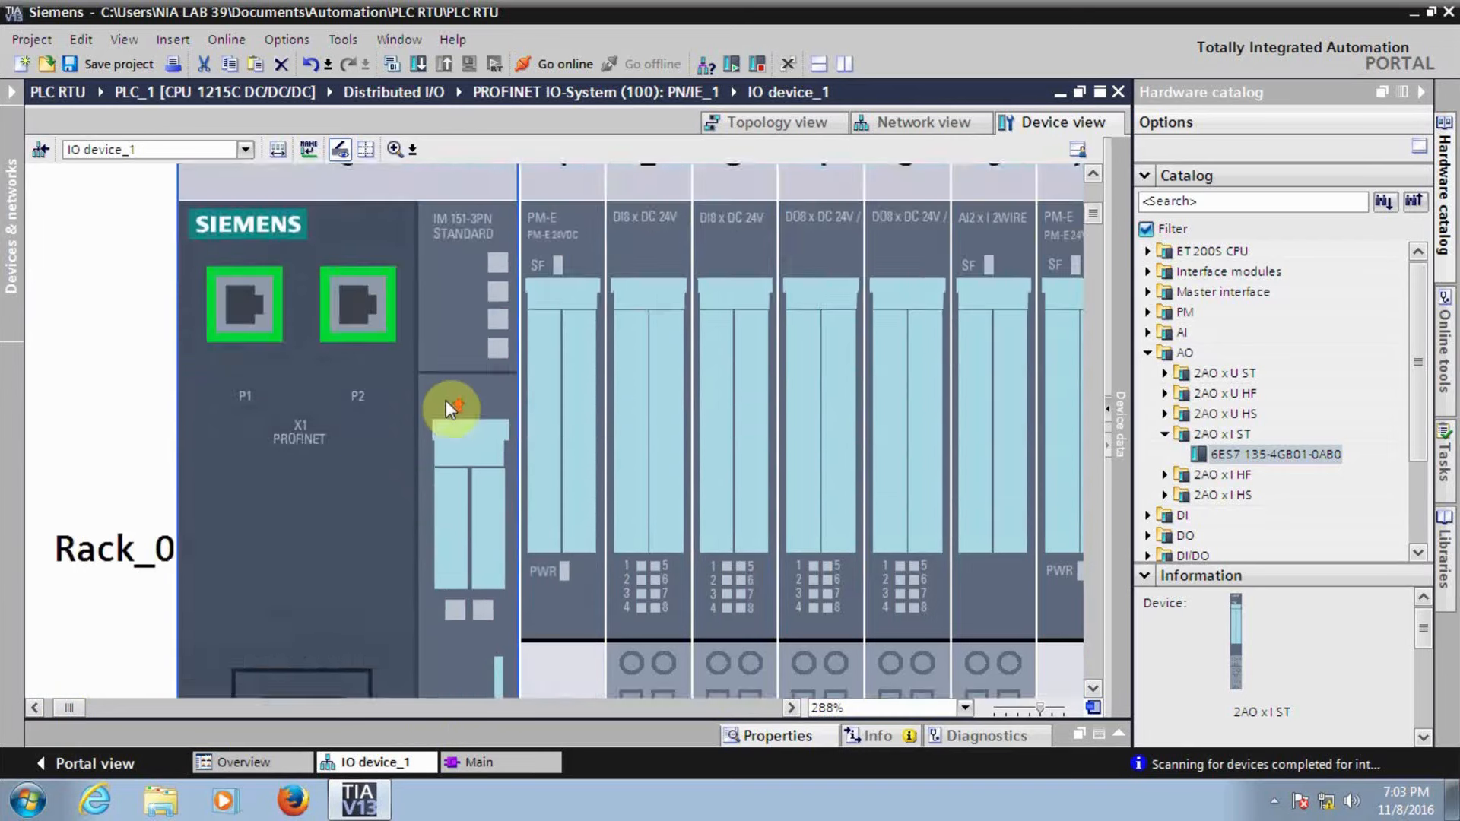
{"action": "scroll", "coordinate": [372, 509], "scroll_direction": "down", "scroll_amount": 1}
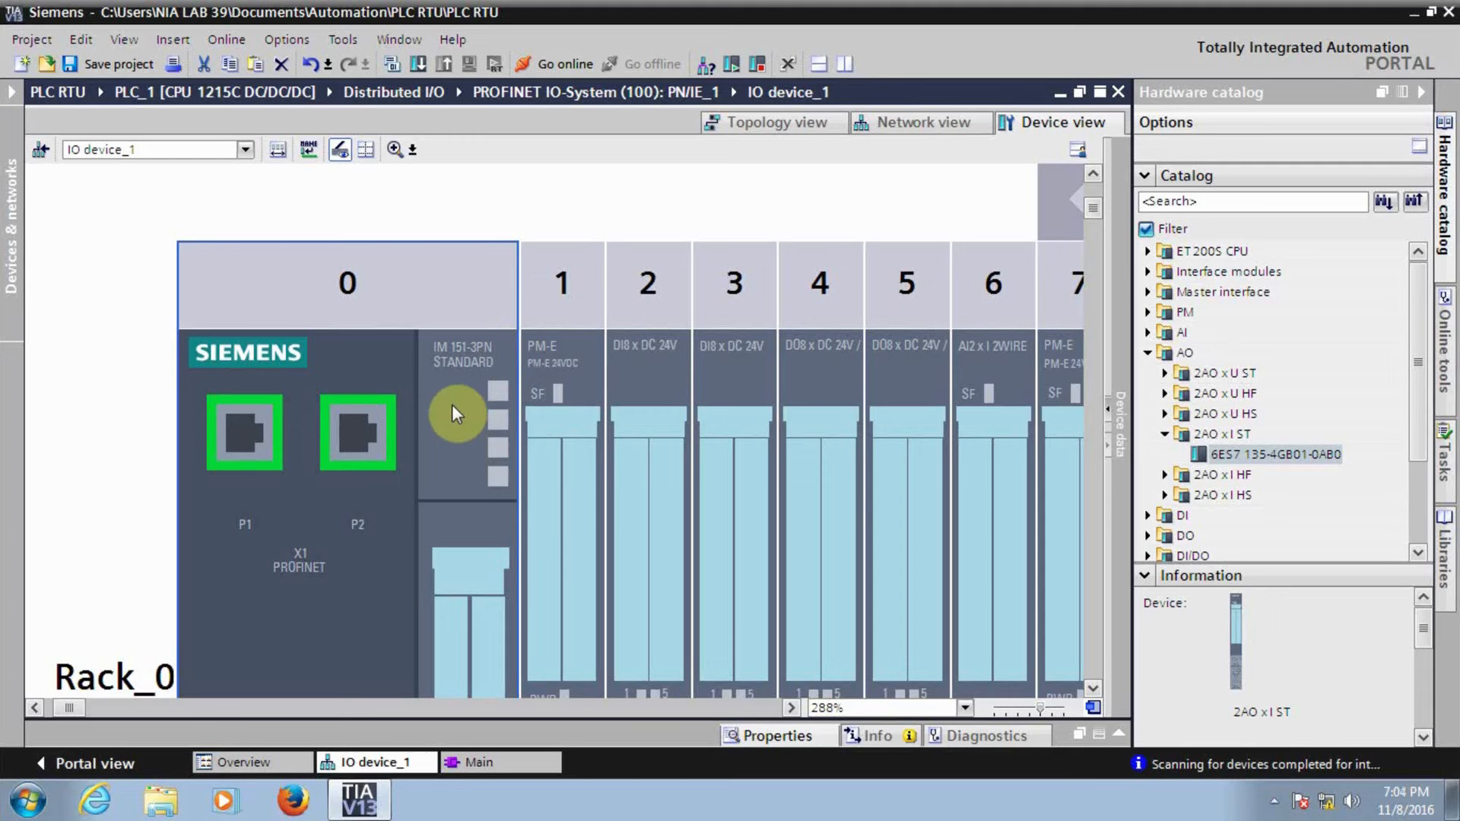
Review the power module in slot 1, the digital input modules in slots 2 and 3, and the digital output modules in slots 4 and 5.
{"action": "left_click", "coordinate": [567, 362]}
{"action": "left_click", "coordinate": [653, 348]}
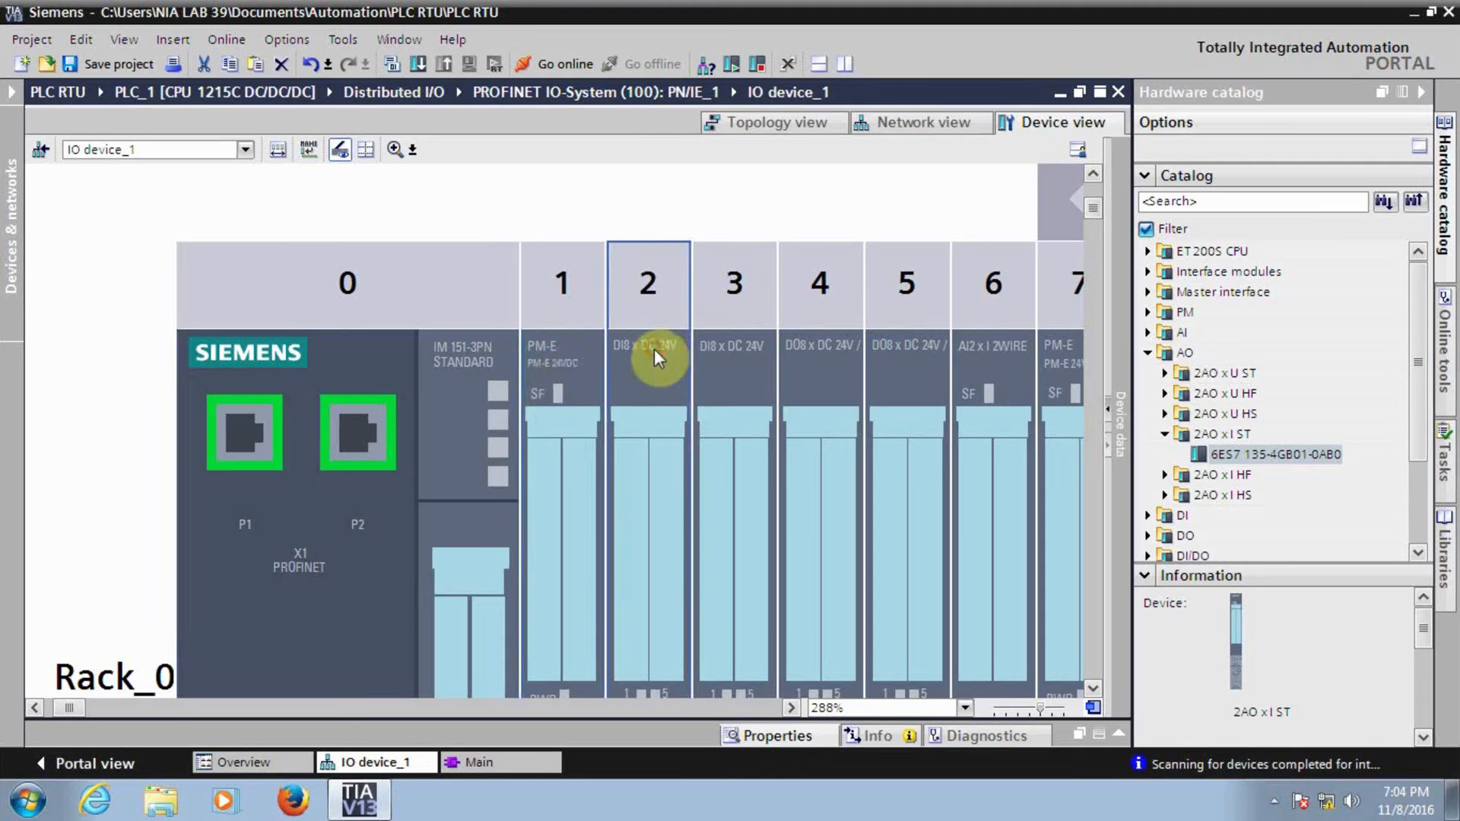
{"action": "left_click", "coordinate": [751, 349]}
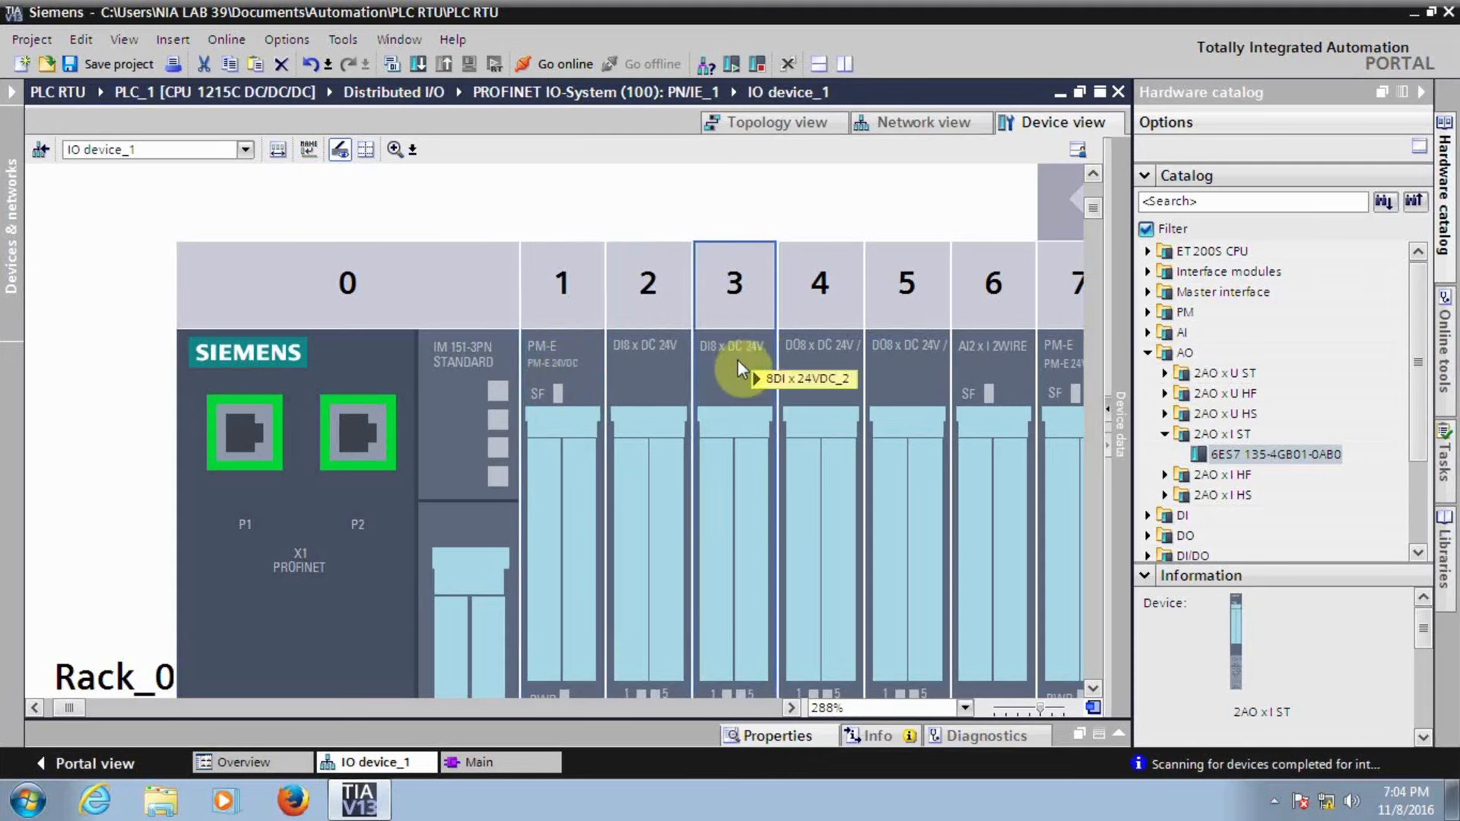
{"action": "left_click", "coordinate": [639, 365]}
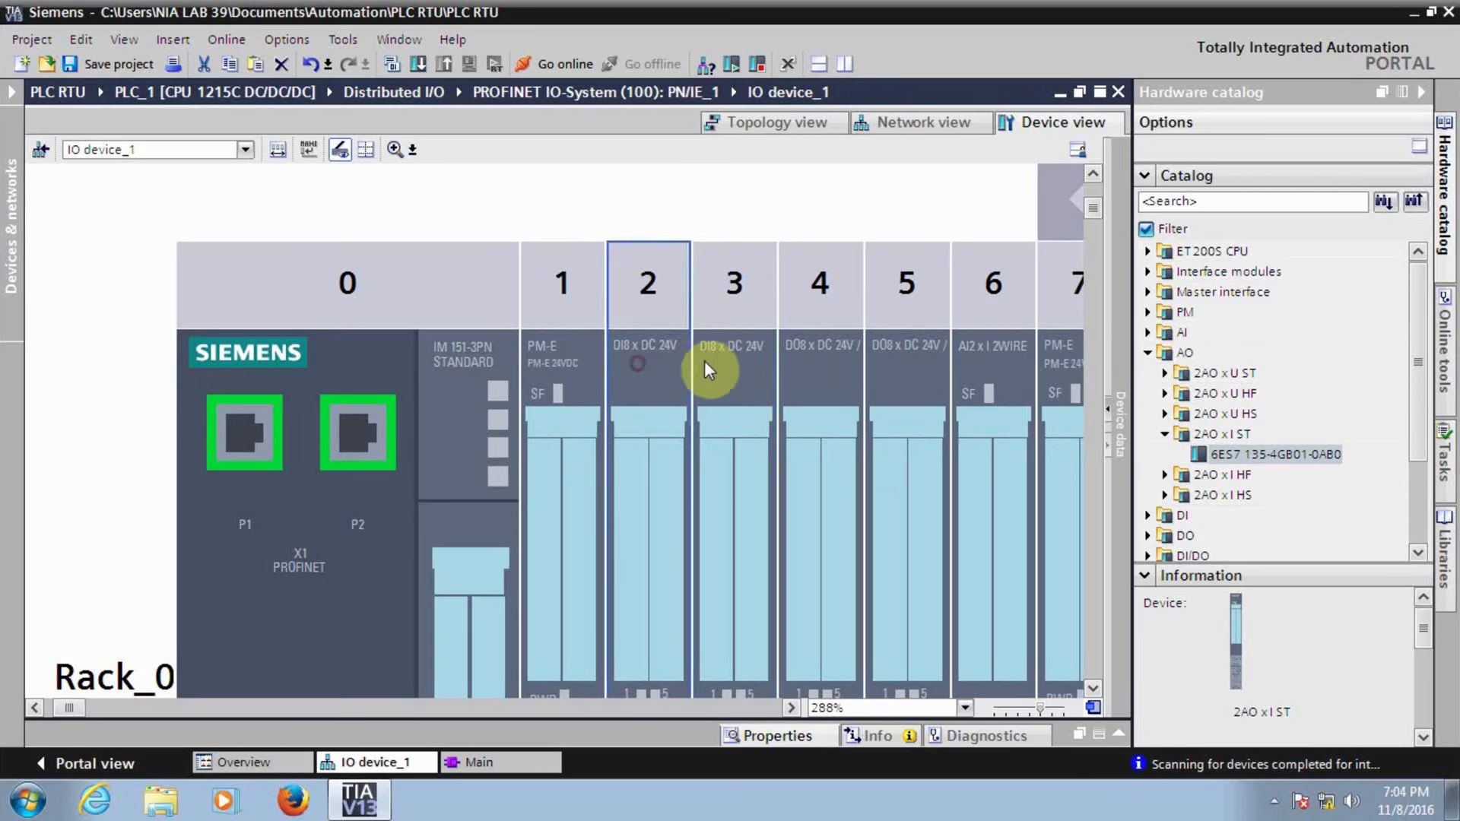
{"action": "left_click", "coordinate": [720, 362]}
{"action": "left_click", "coordinate": [659, 363]}
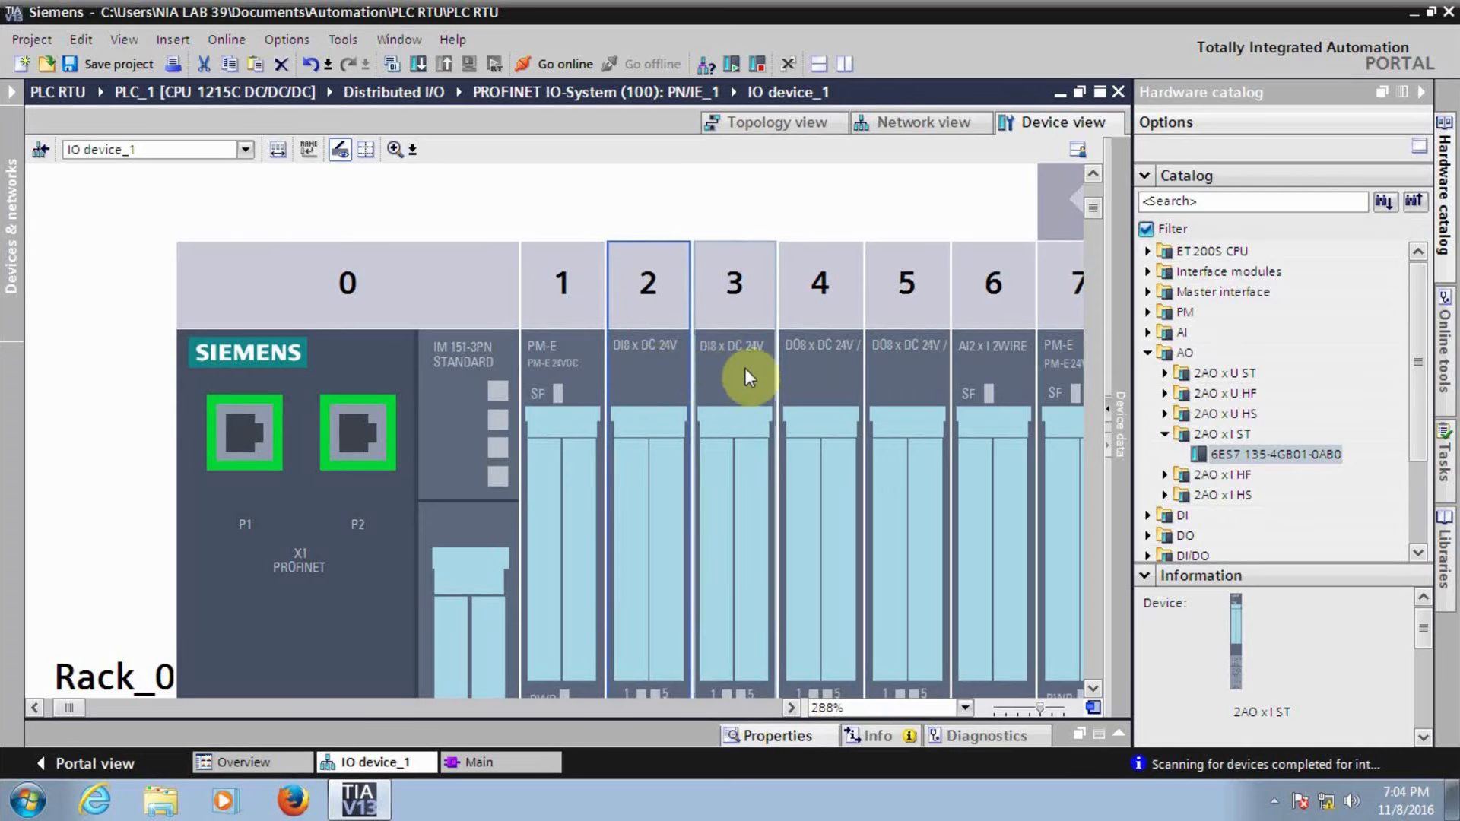
{"action": "left_click", "coordinate": [791, 707]}
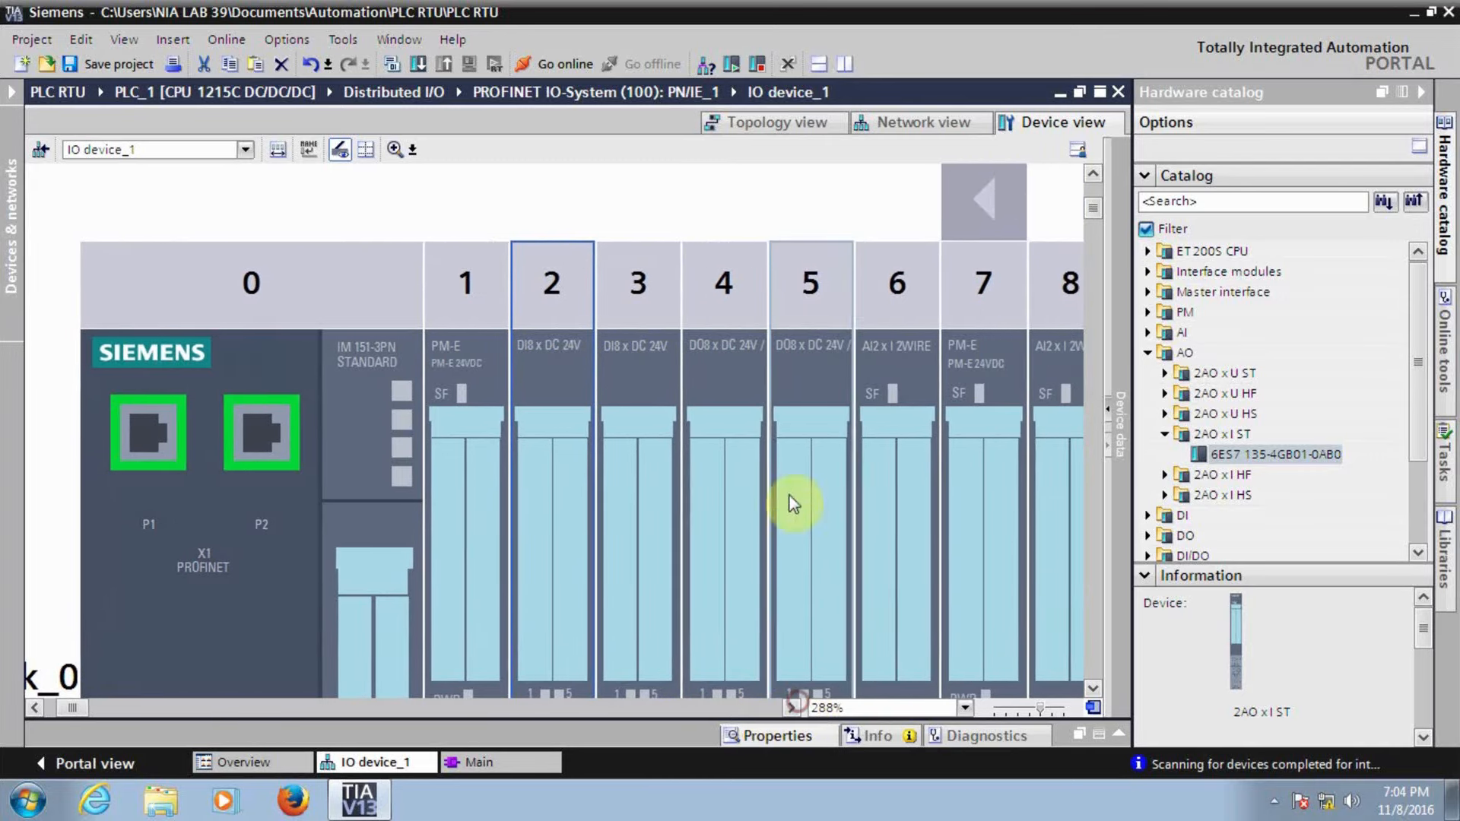
{"action": "left_click", "coordinate": [745, 364]}
{"action": "left_click", "coordinate": [815, 361]}
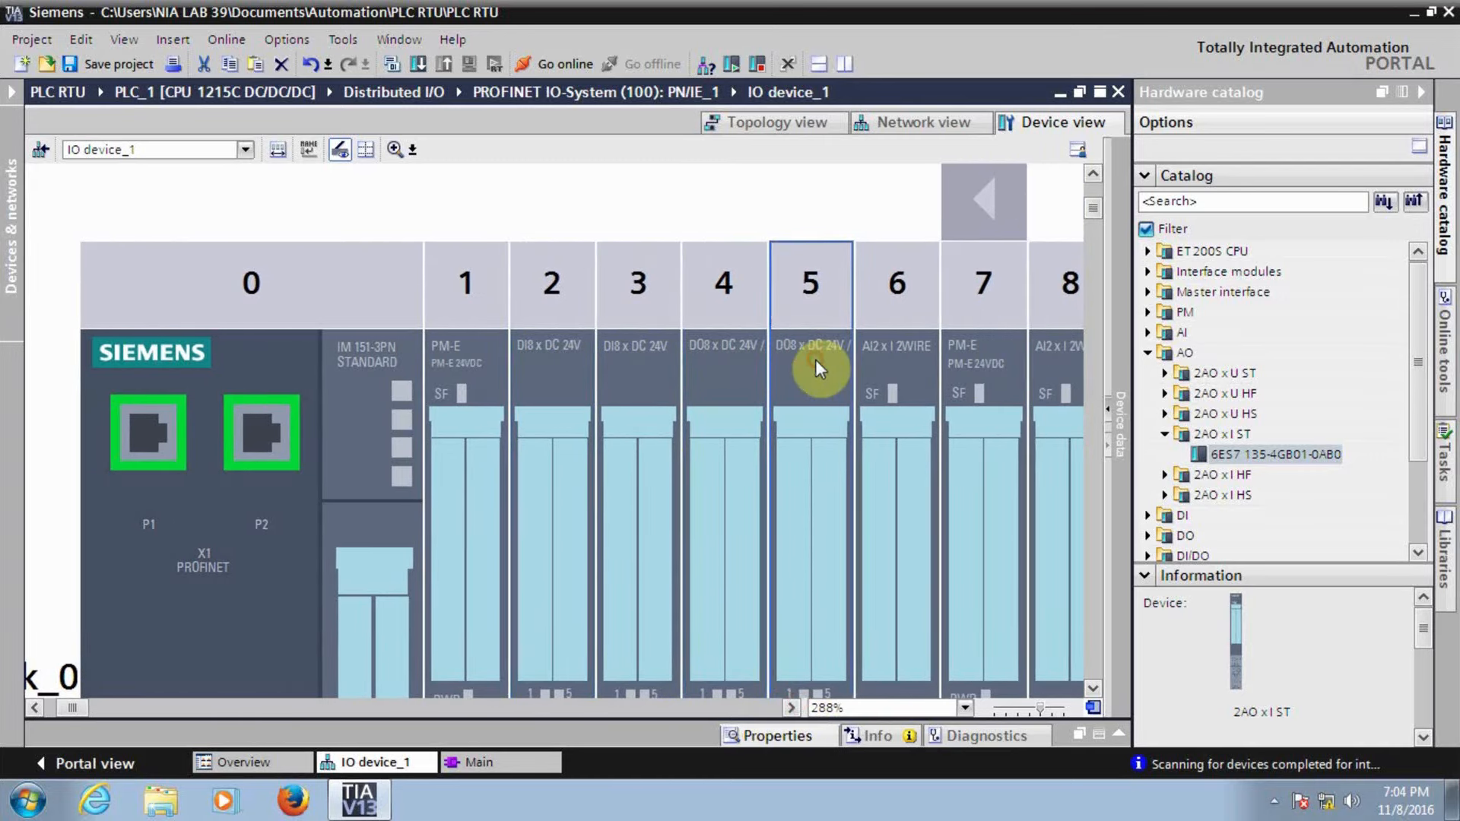
{"action": "left_click", "coordinate": [720, 364]}
{"action": "left_click", "coordinate": [804, 363]}
{"action": "left_click", "coordinate": [728, 361]}
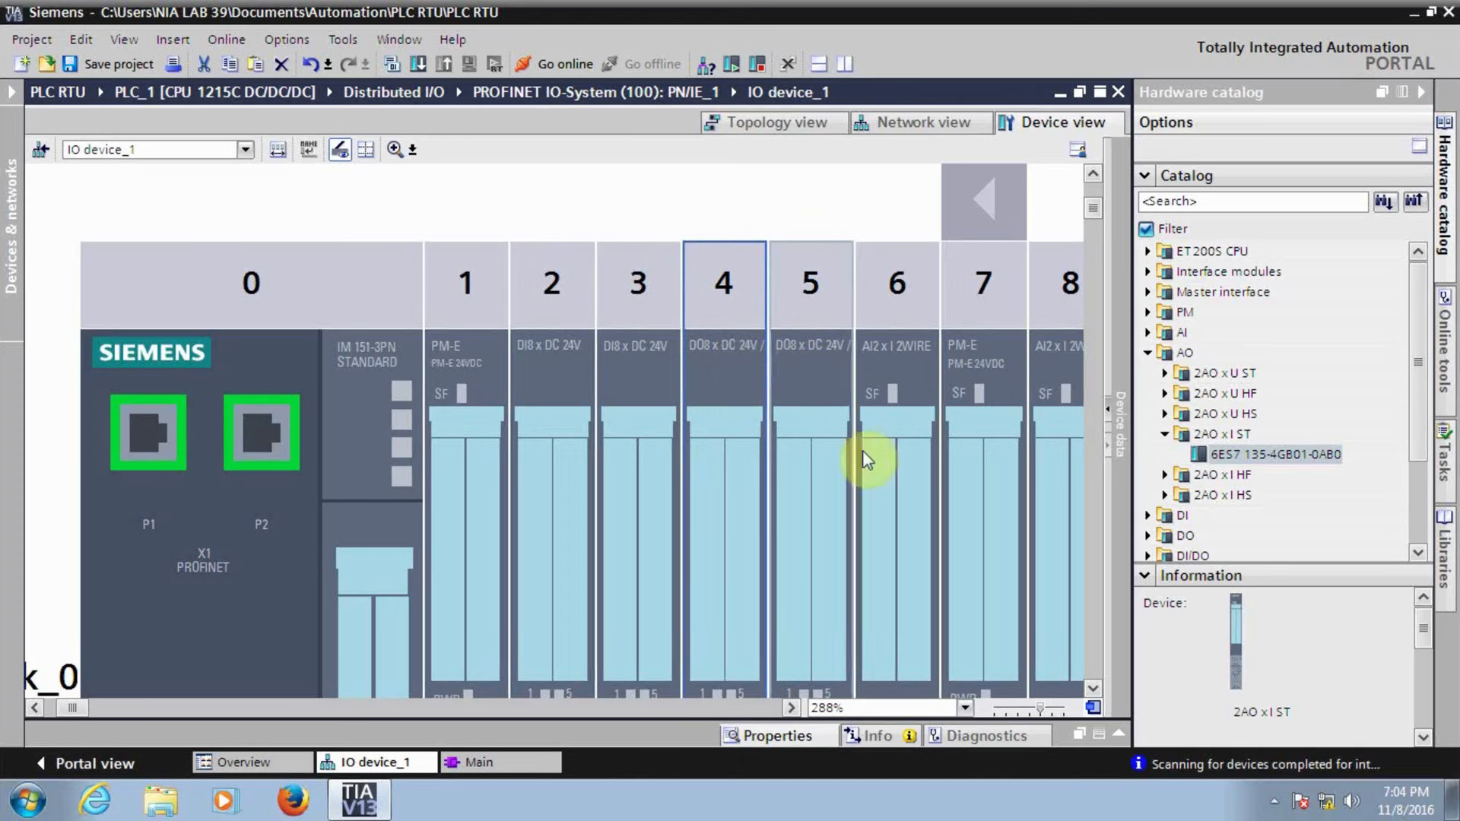
Compare the analog input modules in slots 6 and 8 with those in slots 9 and 10.
{"action": "left_click", "coordinate": [791, 708]}
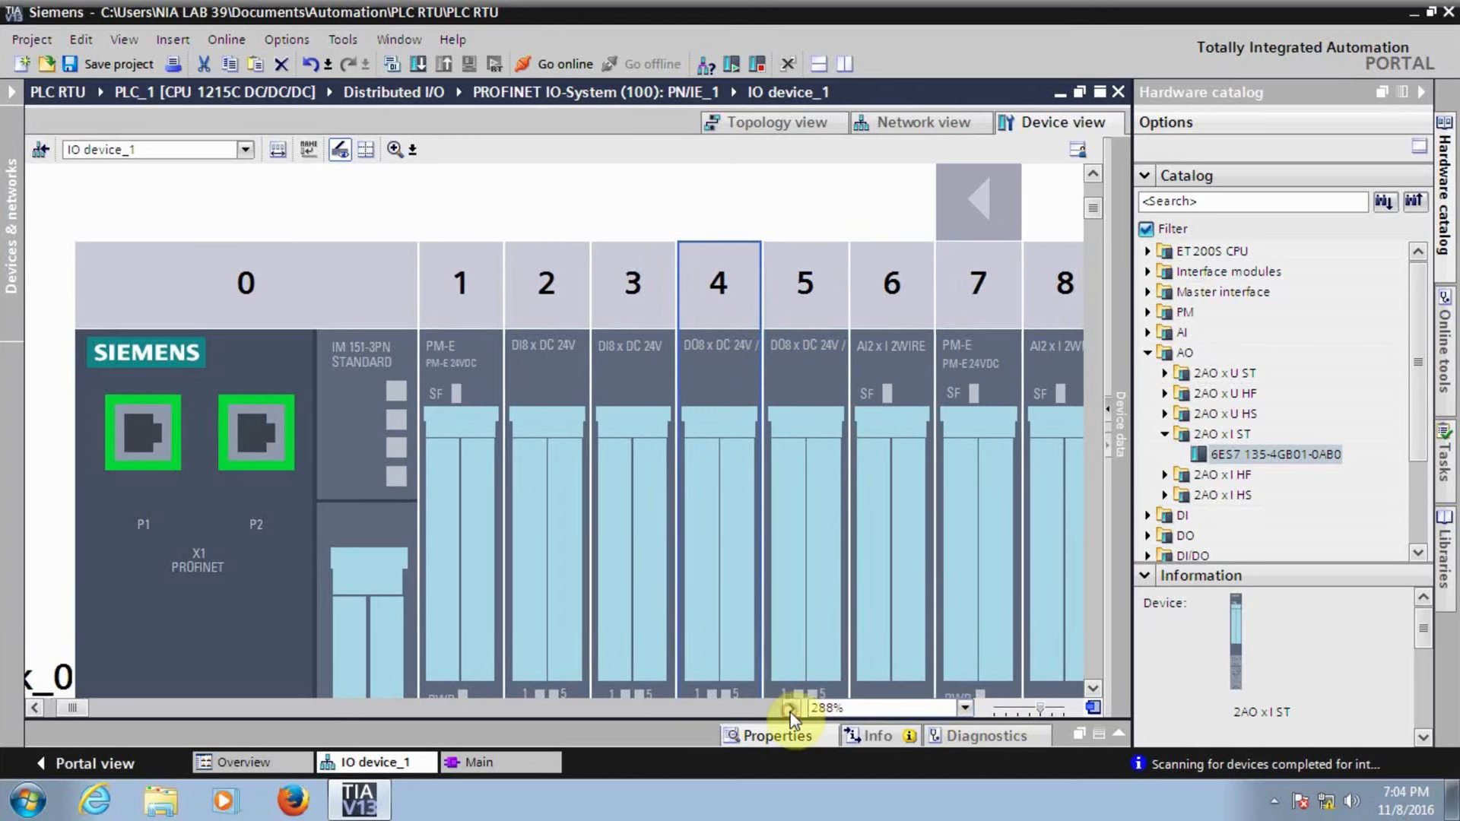
{"action": "left_click_drag", "start_coordinate": [791, 708], "coordinate": [791, 708]}
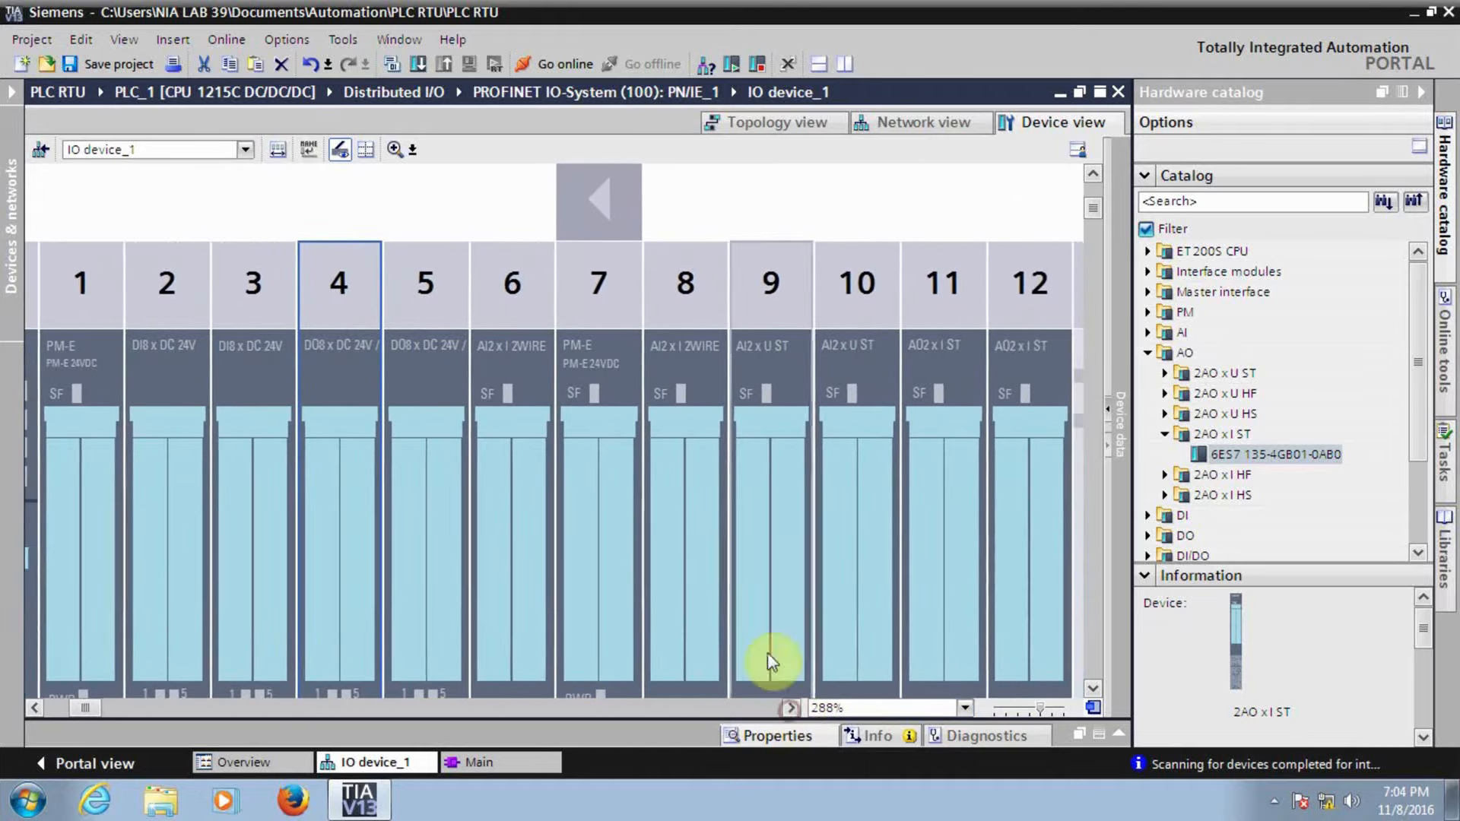
{"action": "left_click", "coordinate": [508, 355]}
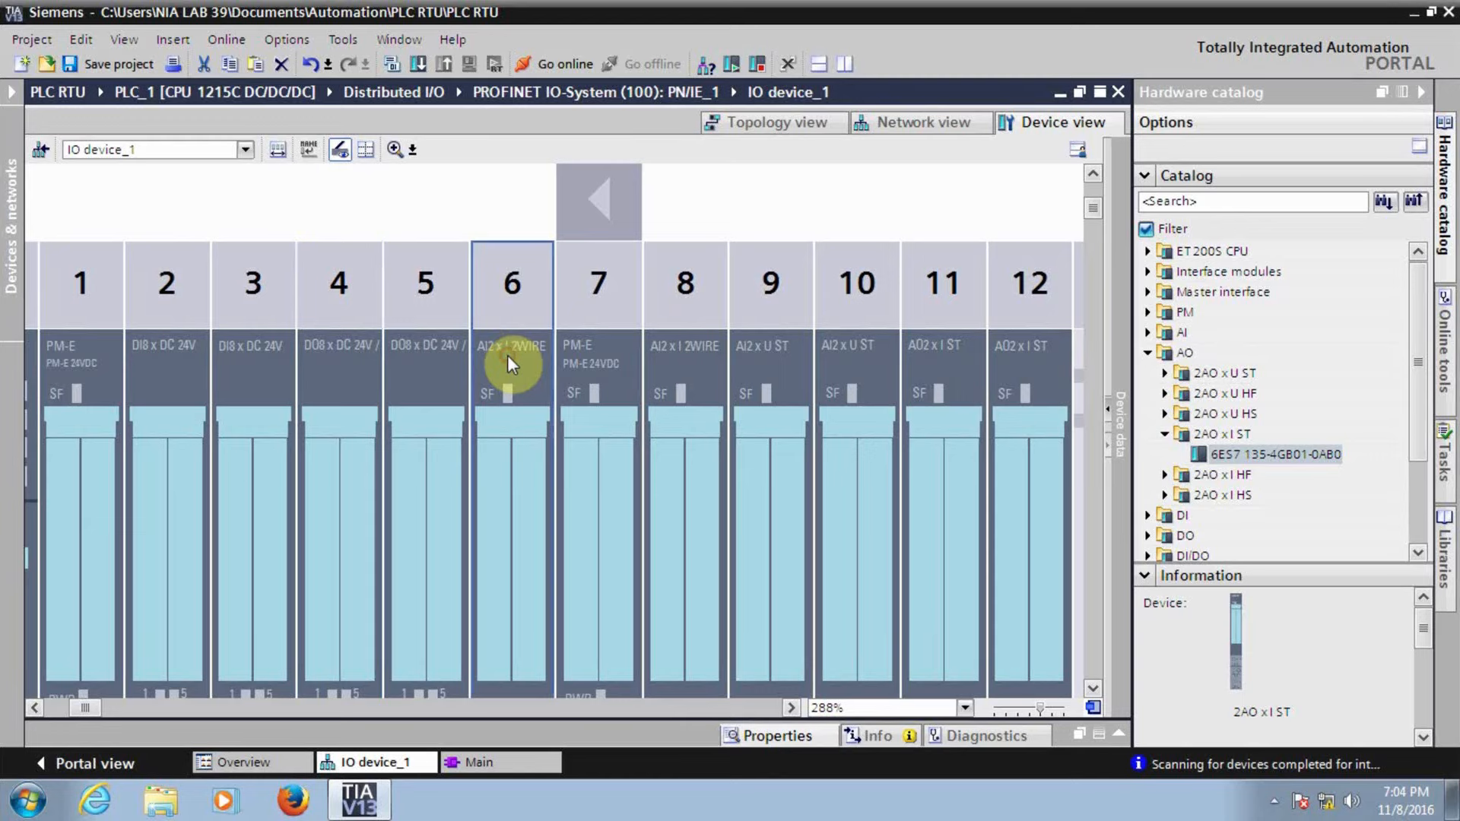
{"action": "left_click", "coordinate": [694, 345]}
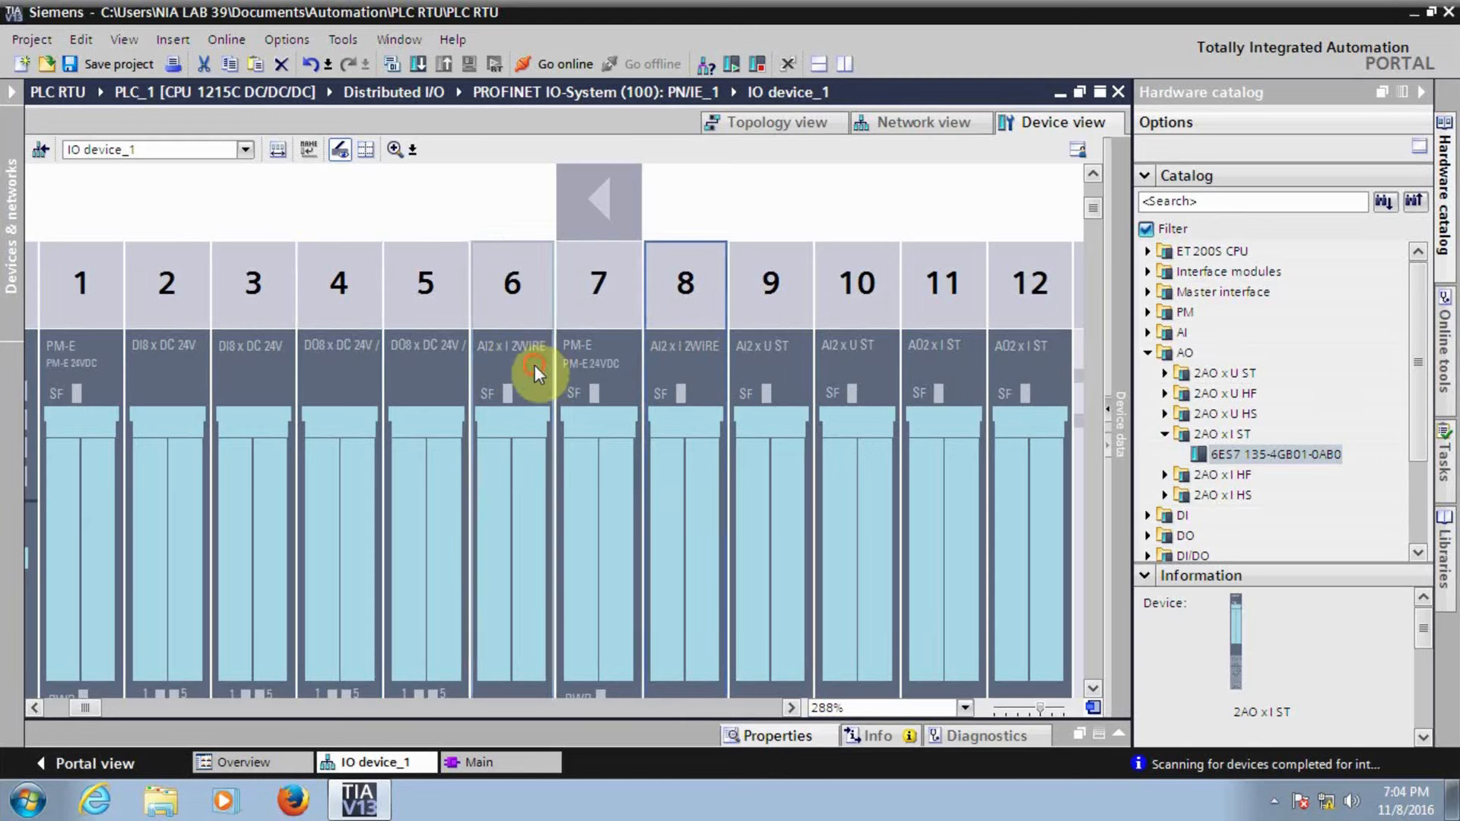
{"action": "left_click", "coordinate": [534, 364]}
{"action": "left_click", "coordinate": [687, 355]}
{"action": "left_click", "coordinate": [509, 353]}
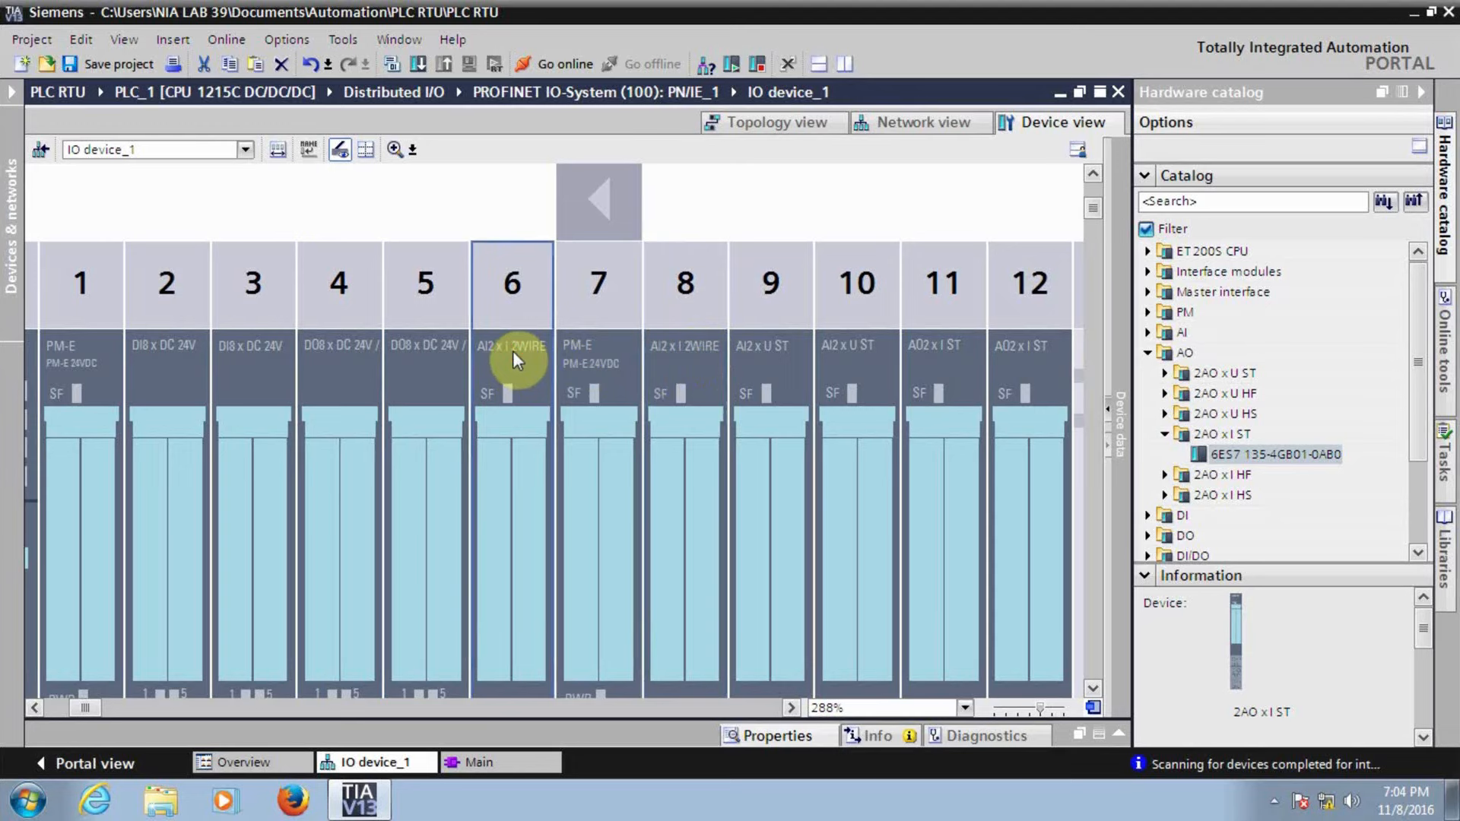
{"action": "left_click", "coordinate": [687, 349]}
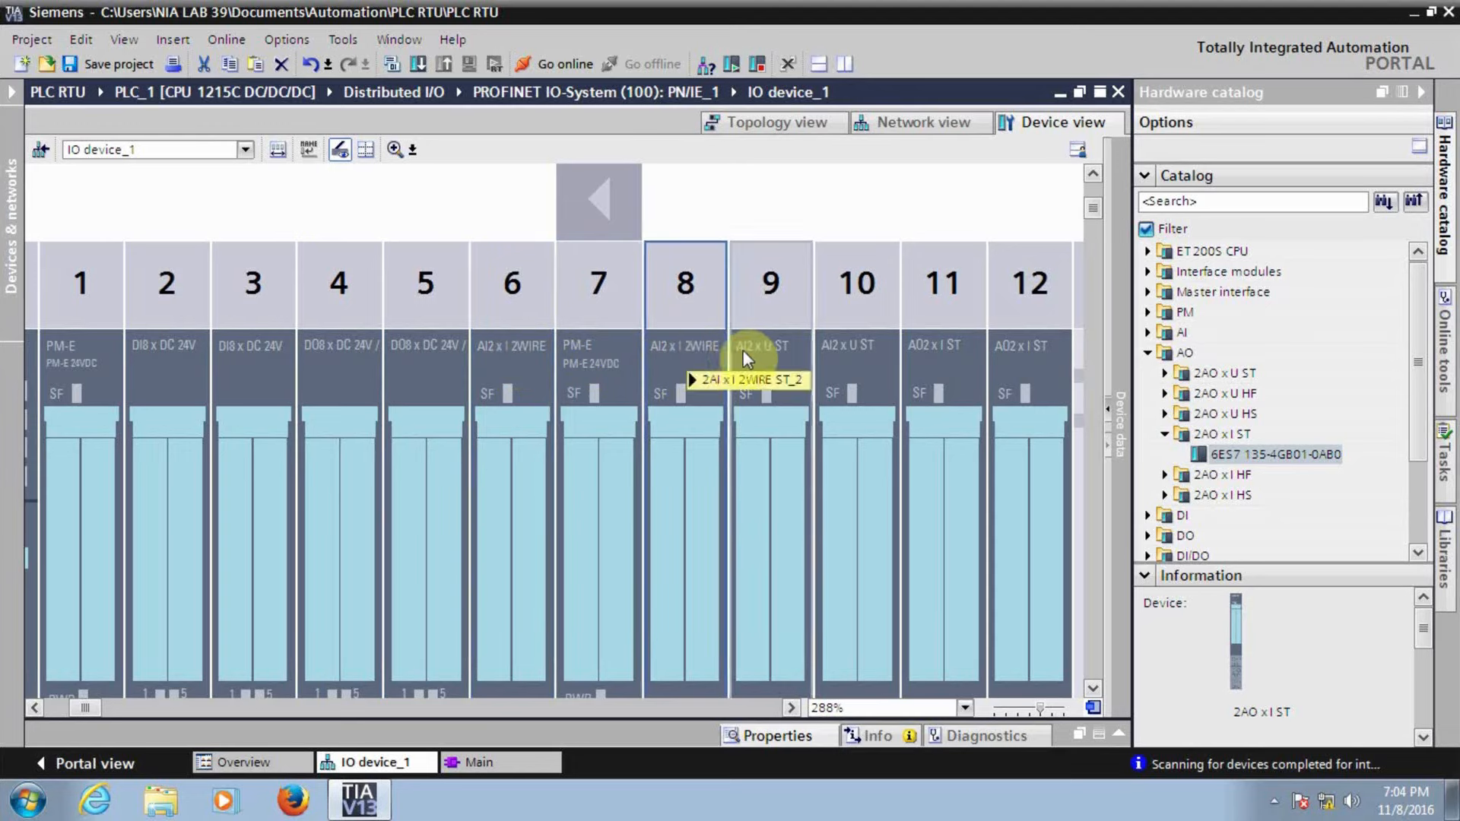
{"action": "left_click", "coordinate": [769, 350]}
{"action": "left_click", "coordinate": [851, 347]}
{"action": "left_click", "coordinate": [772, 349]}
{"action": "left_click", "coordinate": [848, 348]}
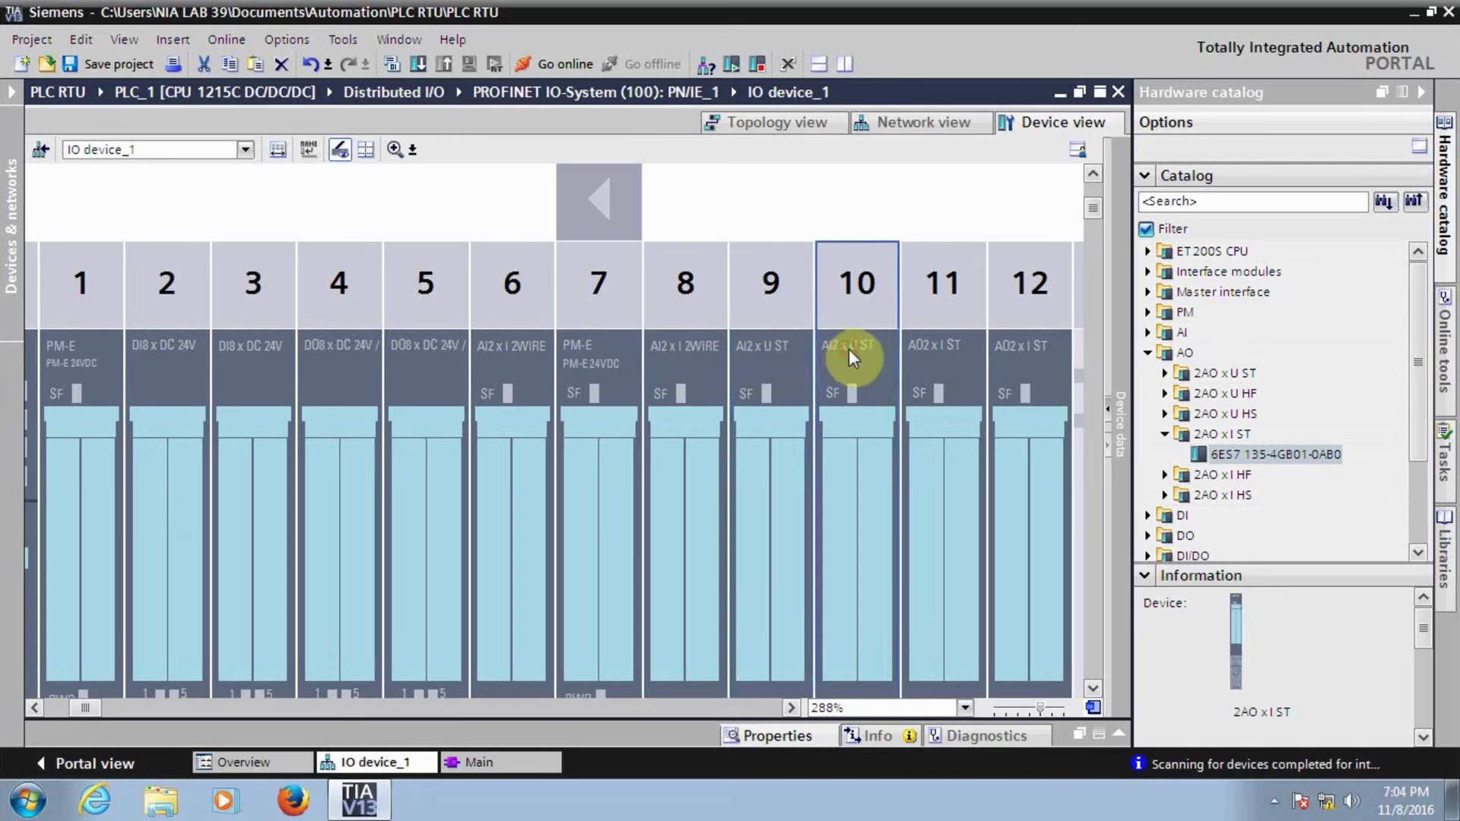
Review the analog input modules in slots 9 and 10 and the analog output modules in slots 11 and 12, ending with the whole rack.
{"action": "left_click", "coordinate": [782, 353]}
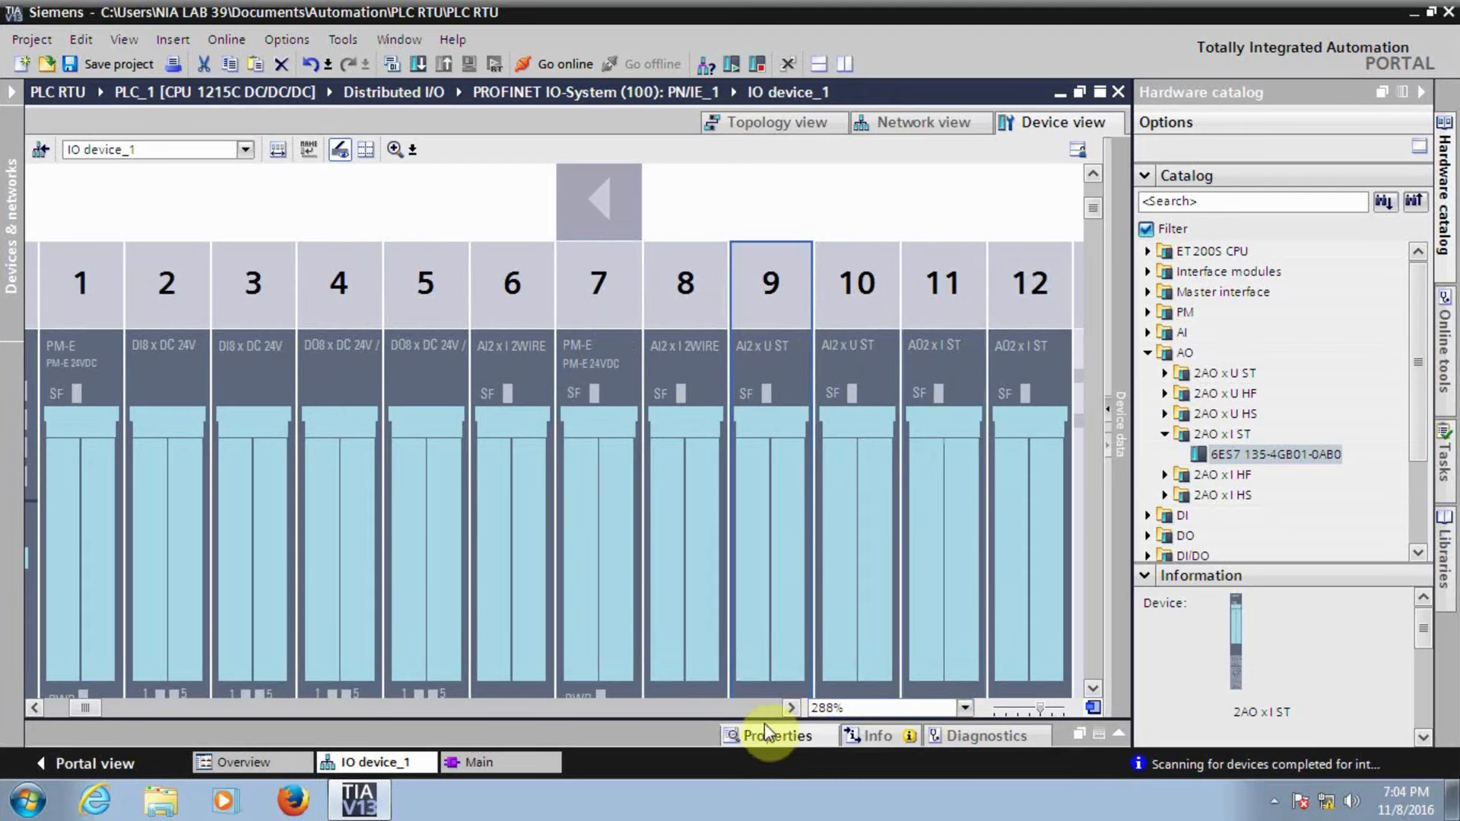
{"action": "left_click", "coordinate": [789, 710]}
{"action": "left_click", "coordinate": [789, 710]}
{"action": "left_click", "coordinate": [789, 710]}
{"action": "left_click", "coordinate": [789, 709]}
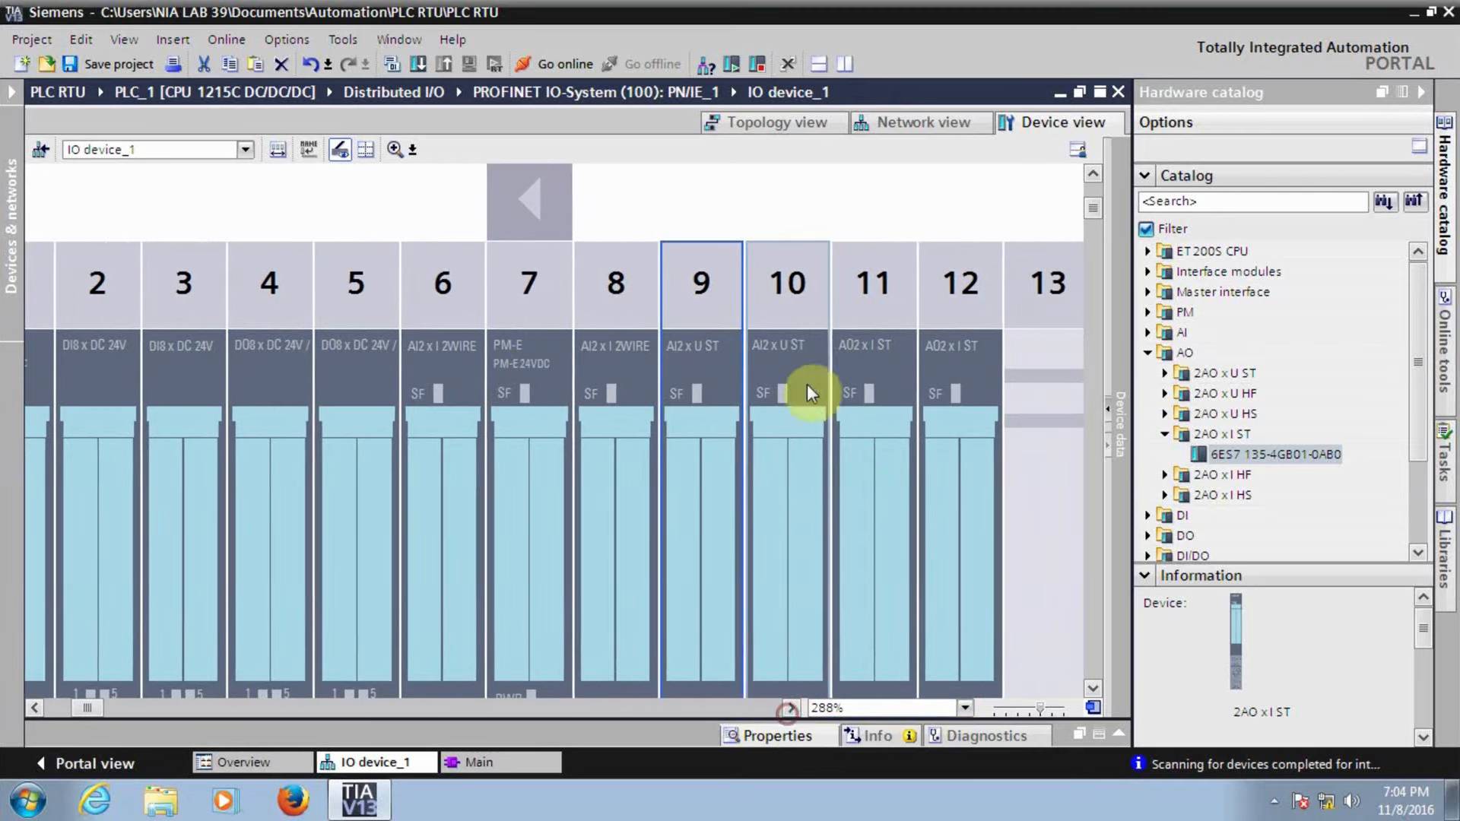
{"action": "left_click", "coordinate": [859, 358]}
{"action": "left_click", "coordinate": [961, 360]}
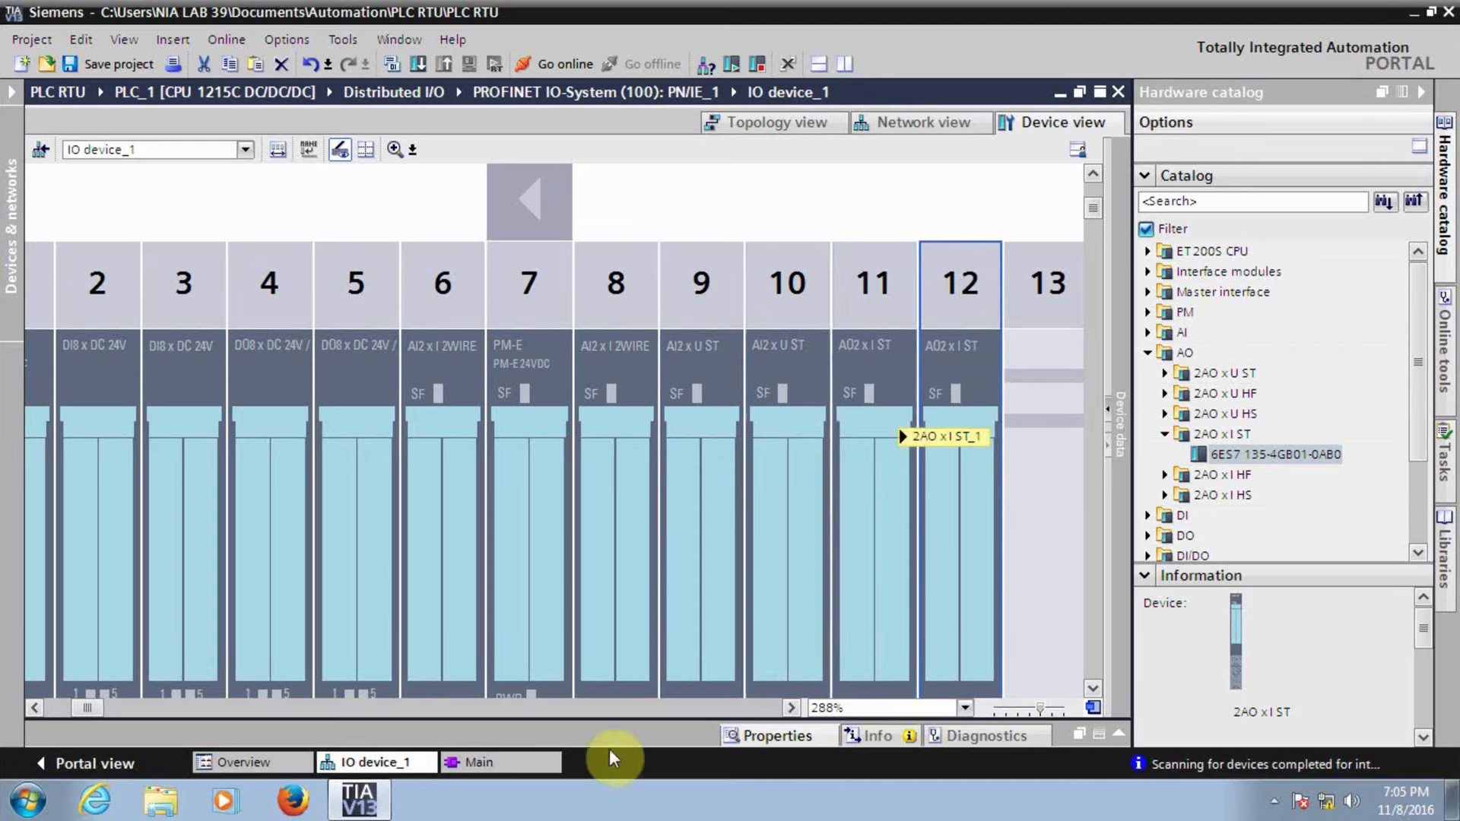
{"action": "scroll", "coordinate": [785, 535], "scroll_direction": "down", "scroll_amount": 6}
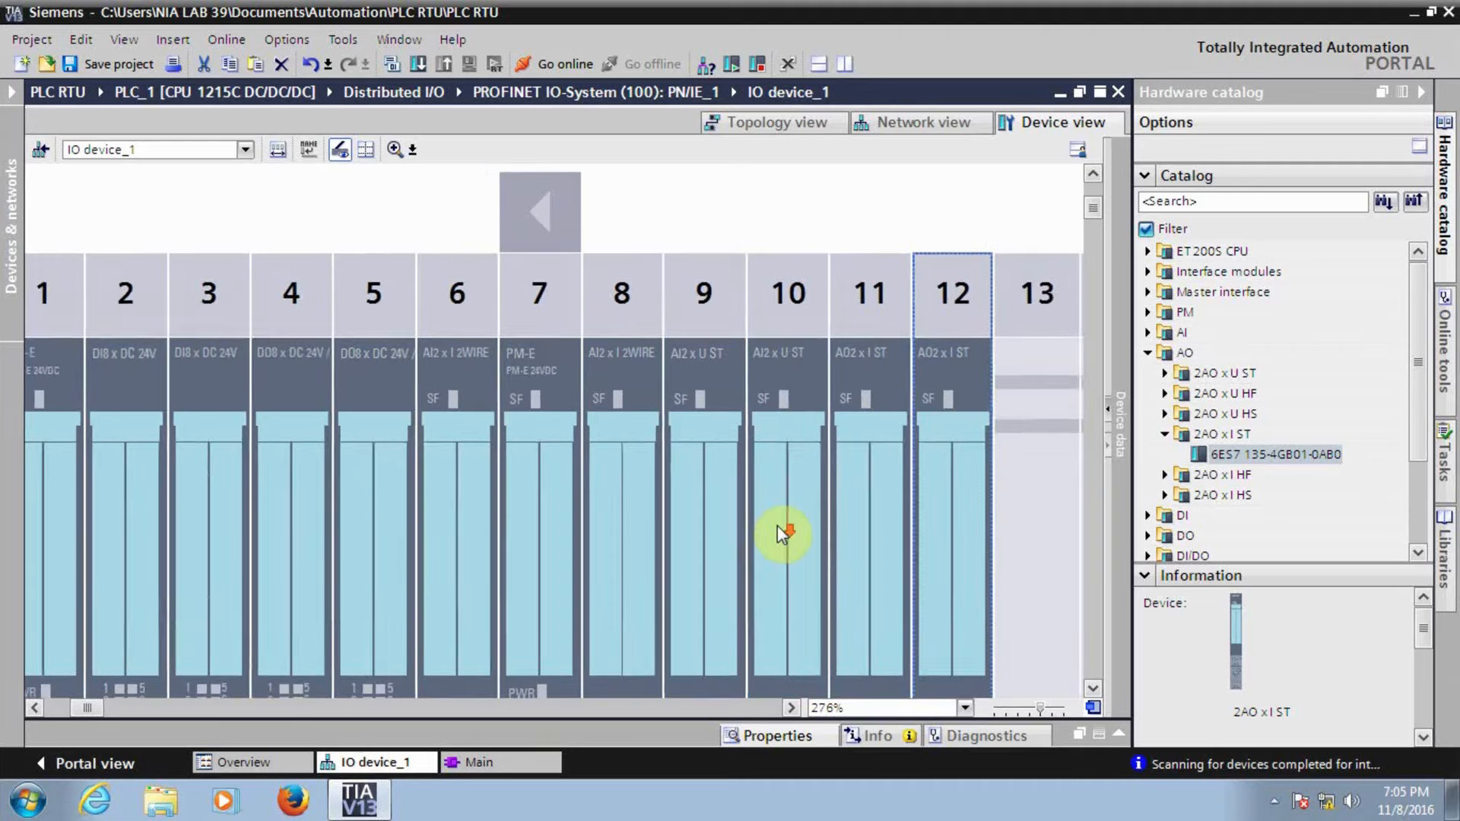
{"action": "scroll", "coordinate": [783, 532], "scroll_direction": "down", "scroll_amount": 4}
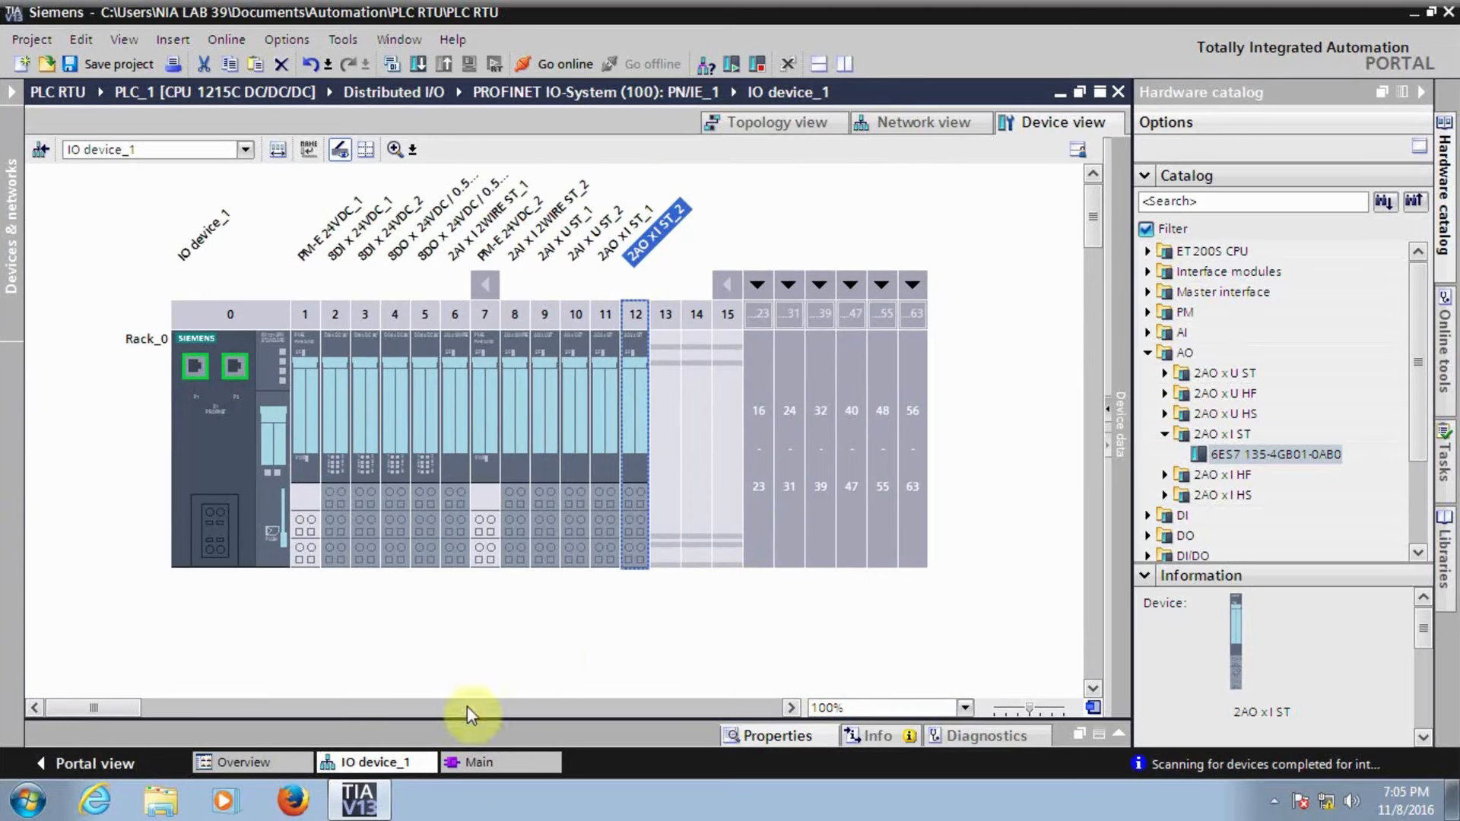
Check the unassigned operands in Network 1 of the Main block, then return to the IO device_1 device view.
{"action": "left_click", "coordinate": [486, 762]}
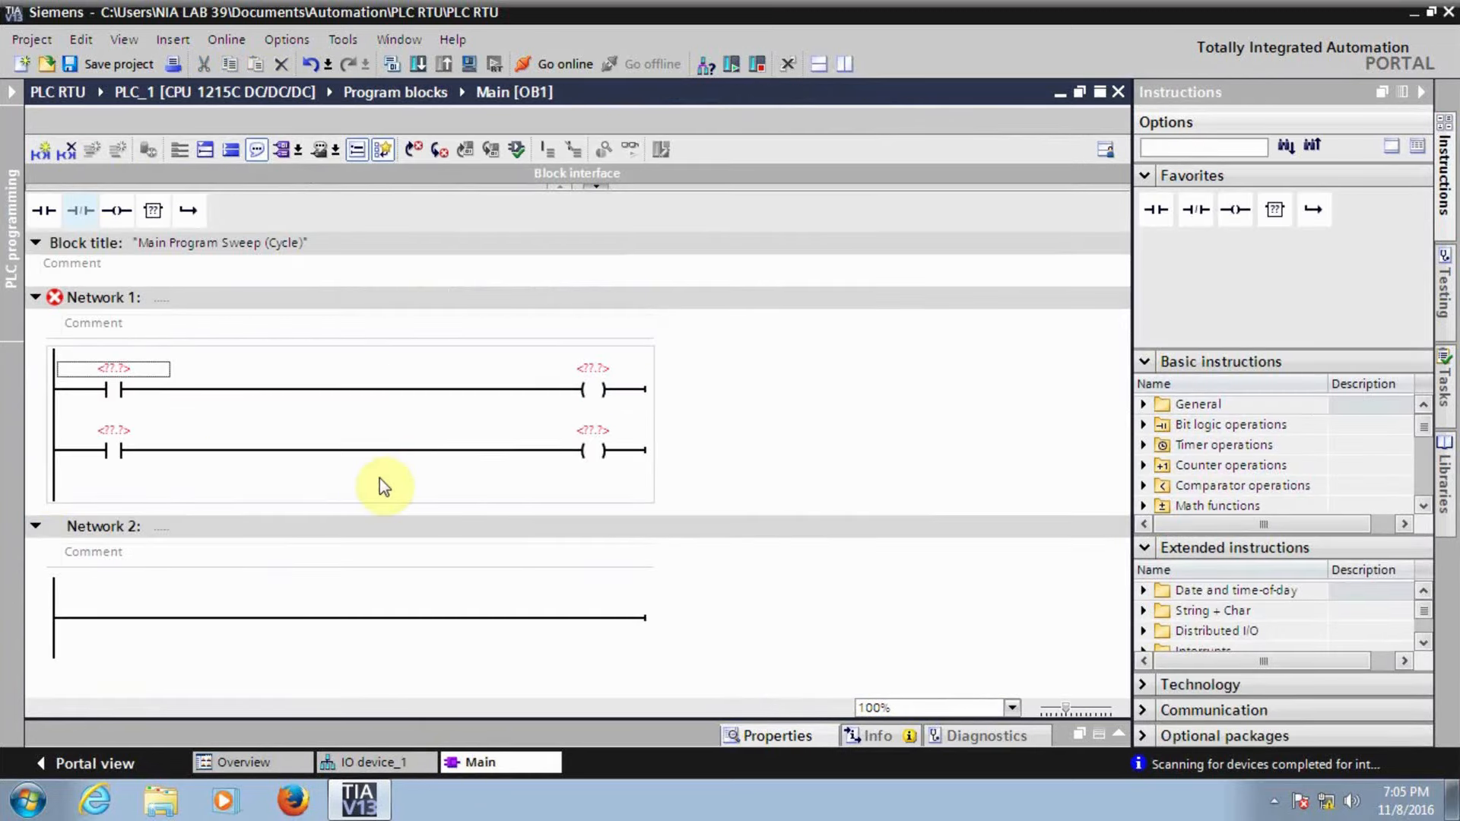
{"action": "left_click", "coordinate": [114, 371]}
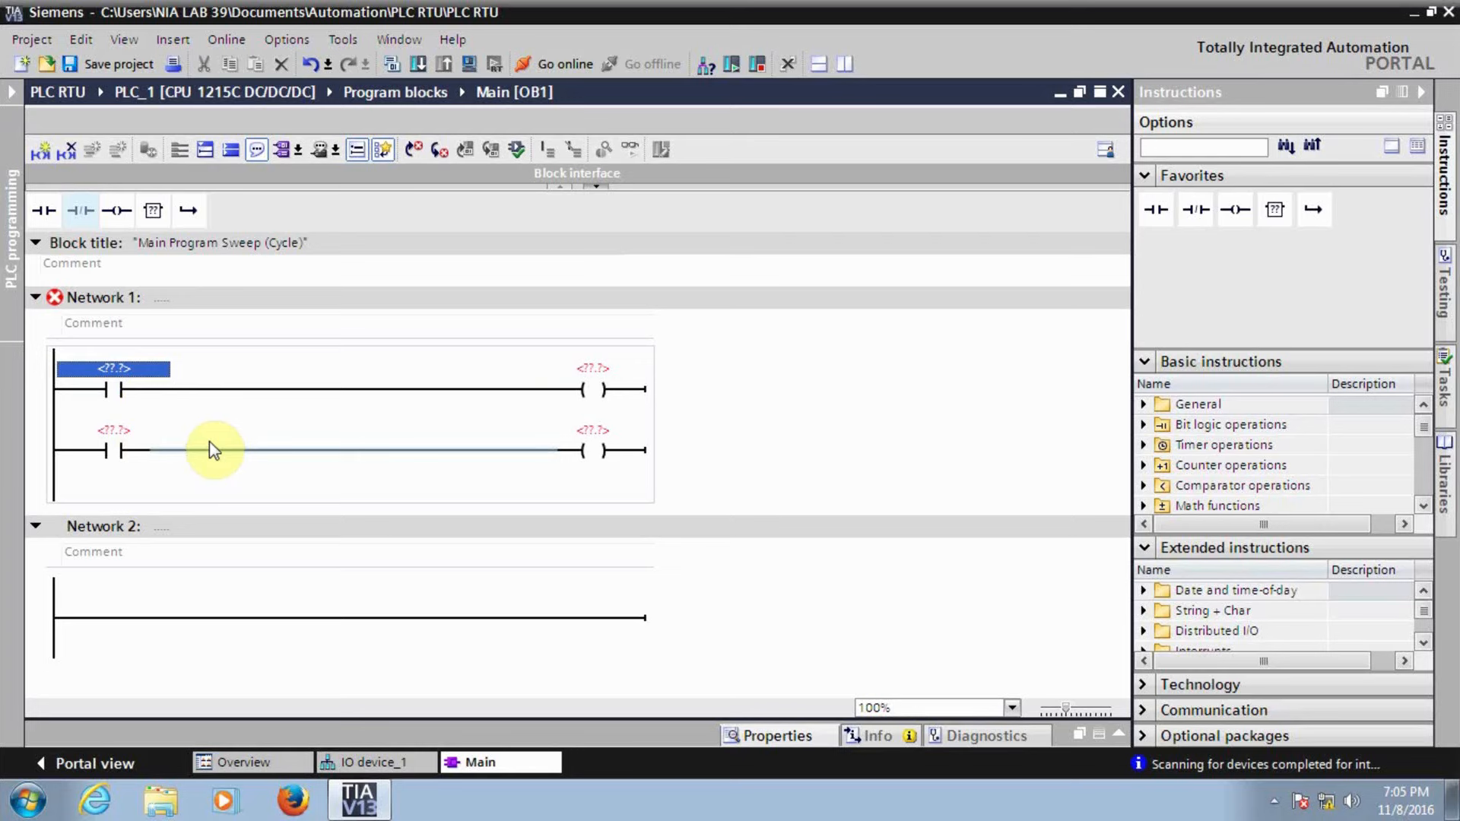
{"action": "left_click", "coordinate": [366, 764]}
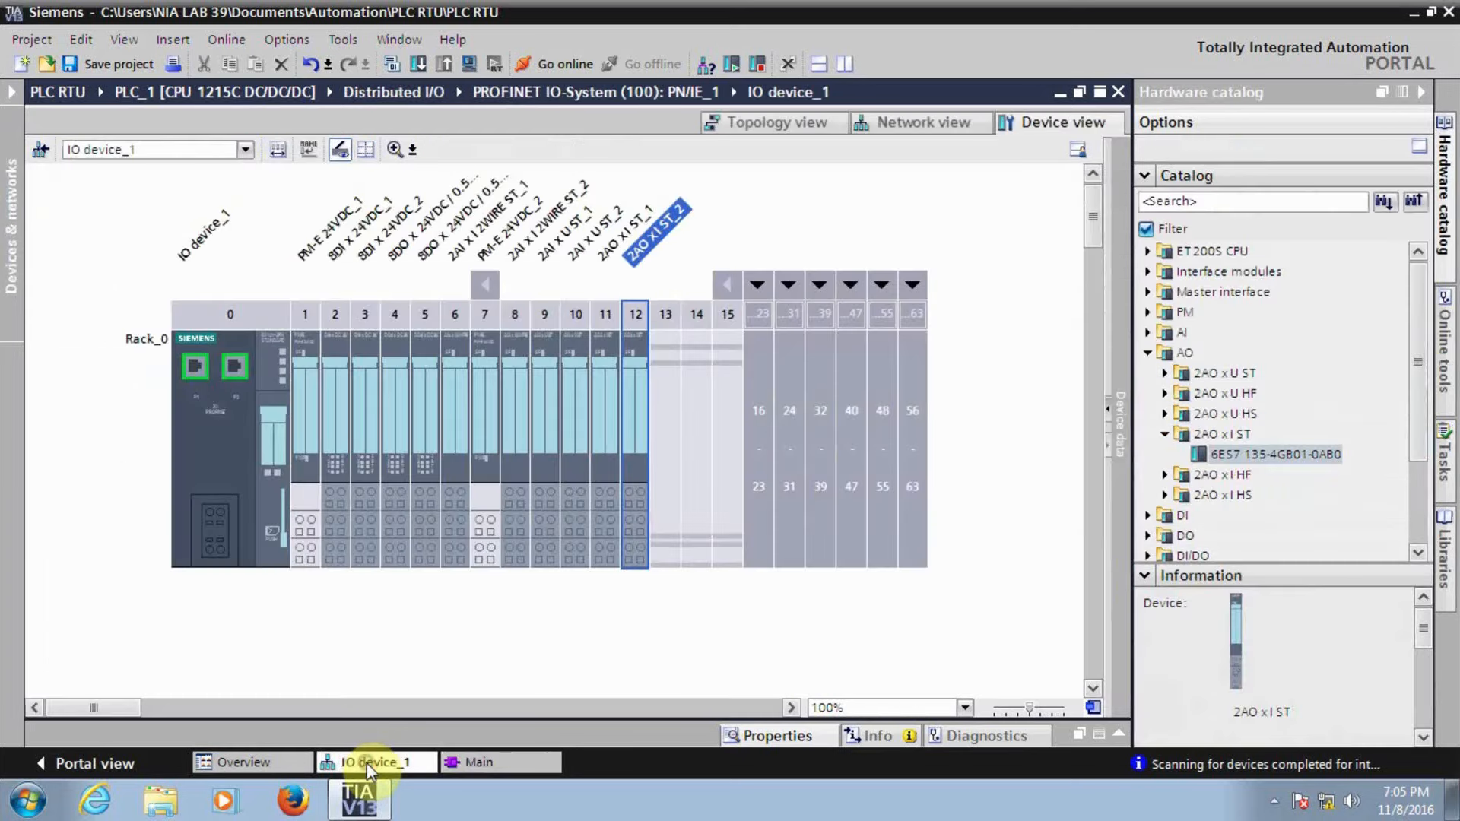
Open the device view of PLC_1 from the network view and enlarge the CPU's digital input and output addresses.
{"action": "left_click", "coordinate": [922, 123]}
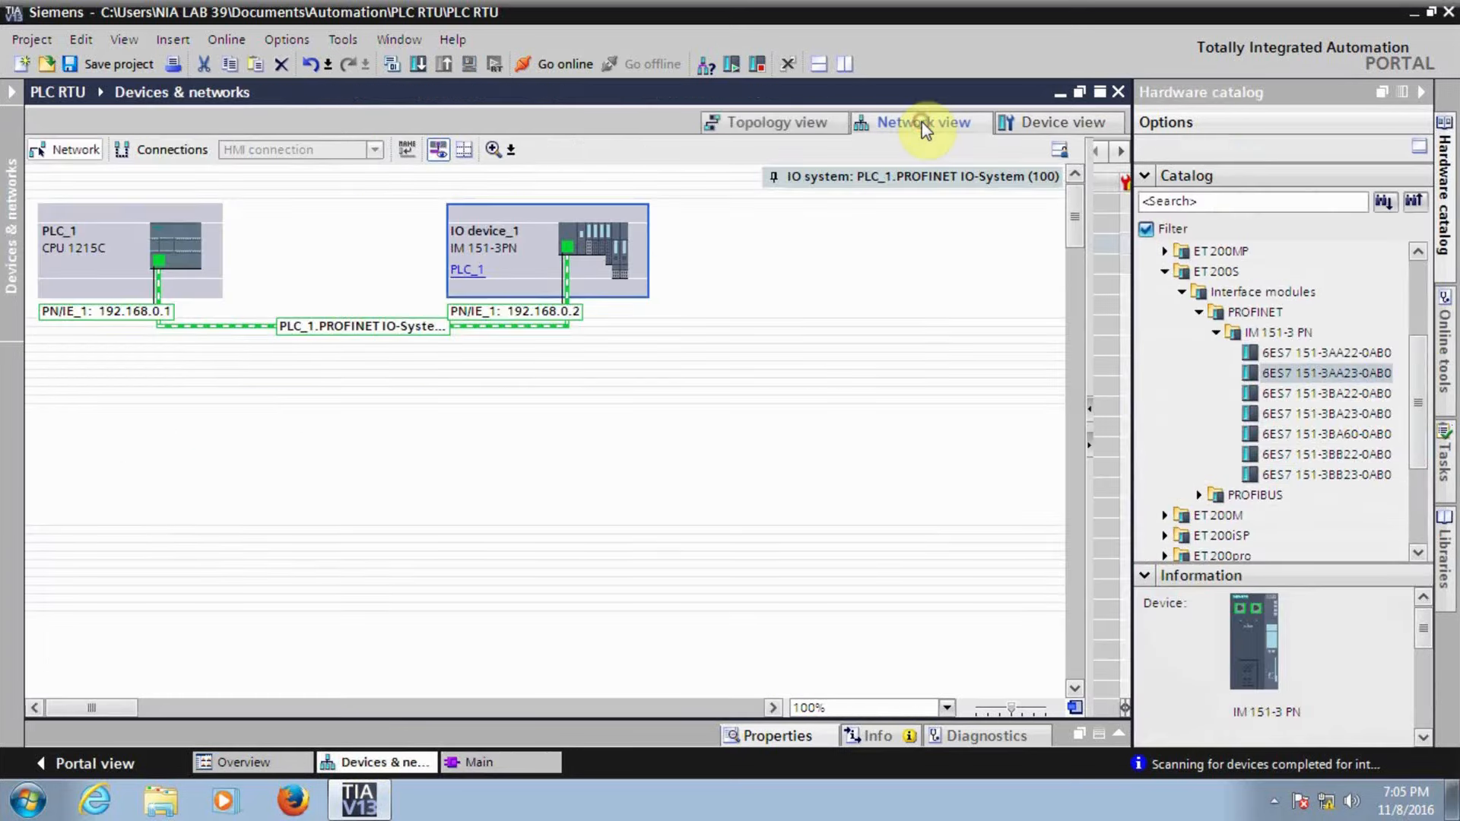
{"action": "left_click", "coordinate": [190, 242]}
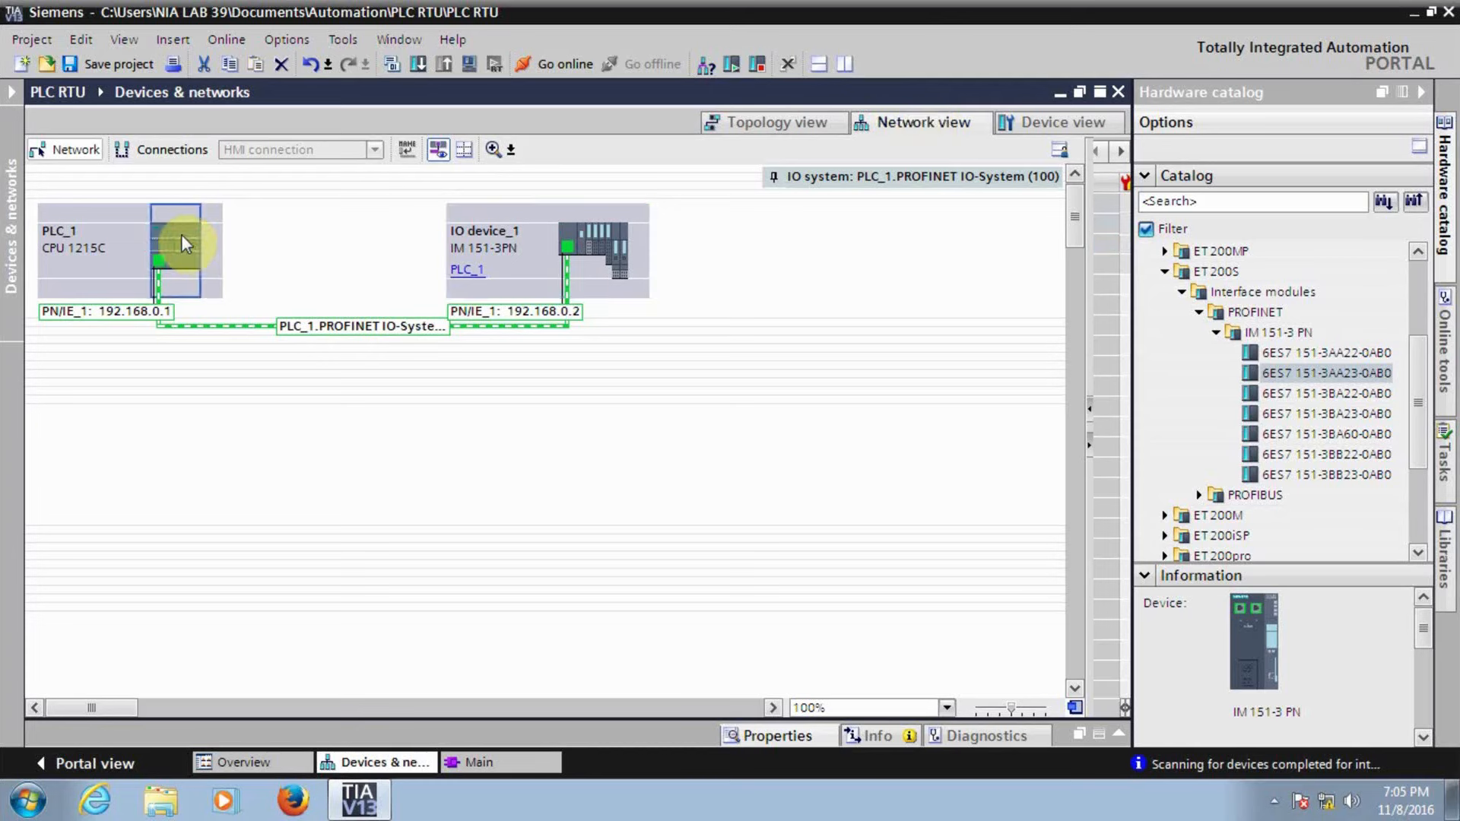
{"action": "left_click", "coordinate": [181, 241]}
{"action": "double_click", "coordinate": [180, 245]}
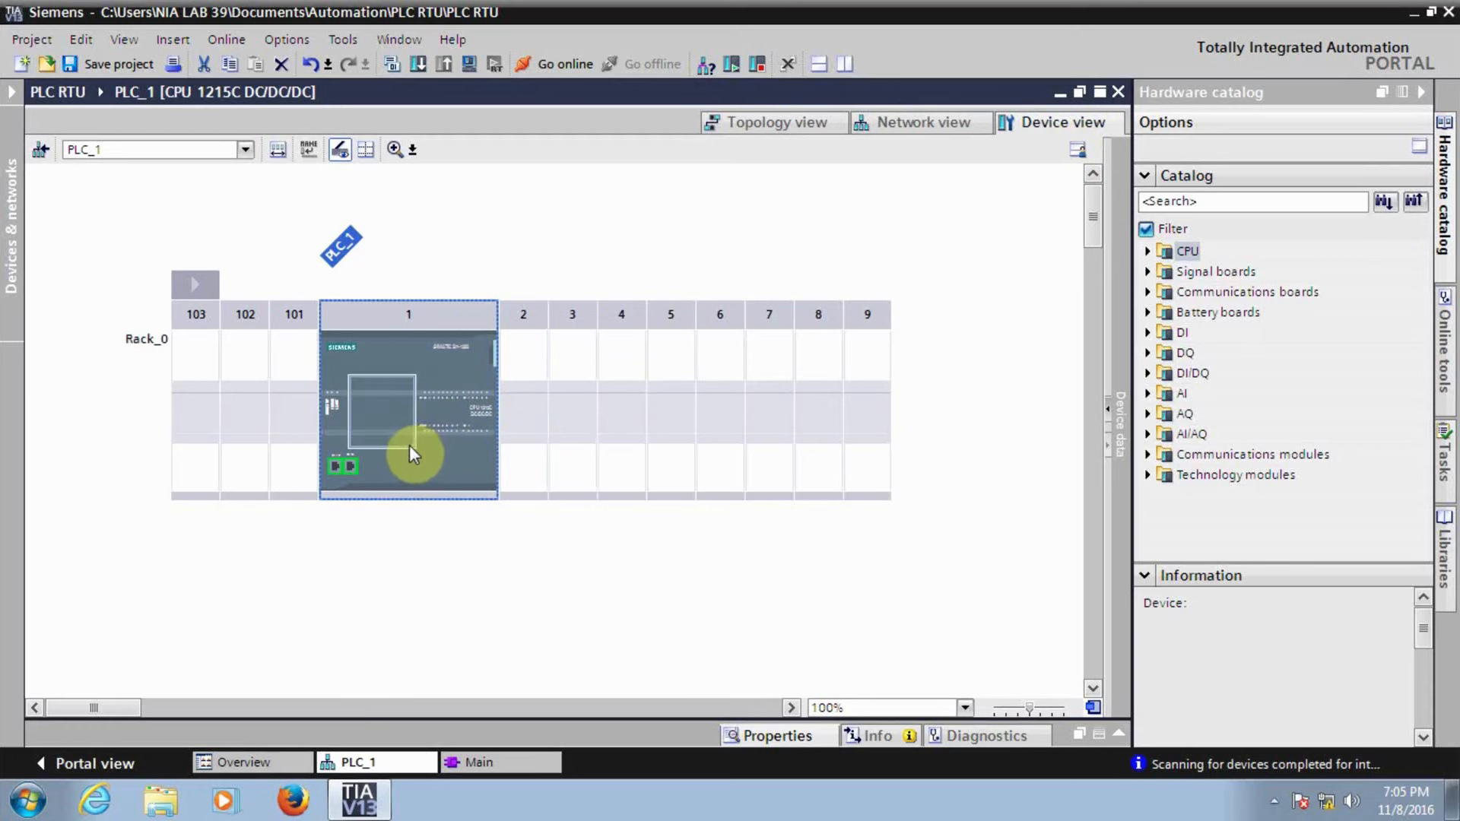
{"action": "scroll", "coordinate": [455, 417], "scroll_direction": "up", "scroll_amount": 3}
{"action": "scroll", "coordinate": [456, 416], "scroll_direction": "up", "scroll_amount": 4}
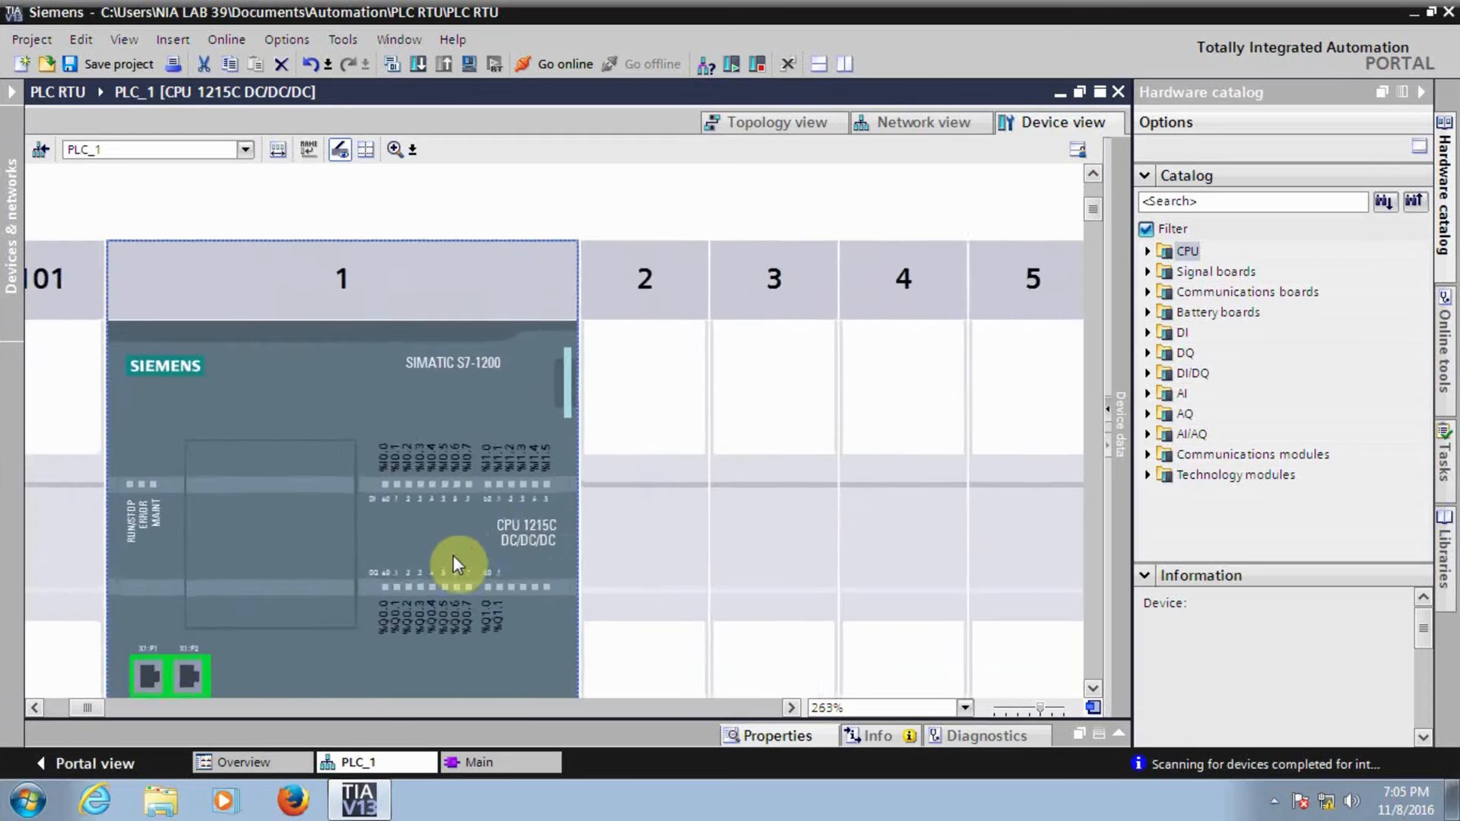
{"action": "scroll", "coordinate": [444, 639], "scroll_direction": "down", "scroll_amount": 2}
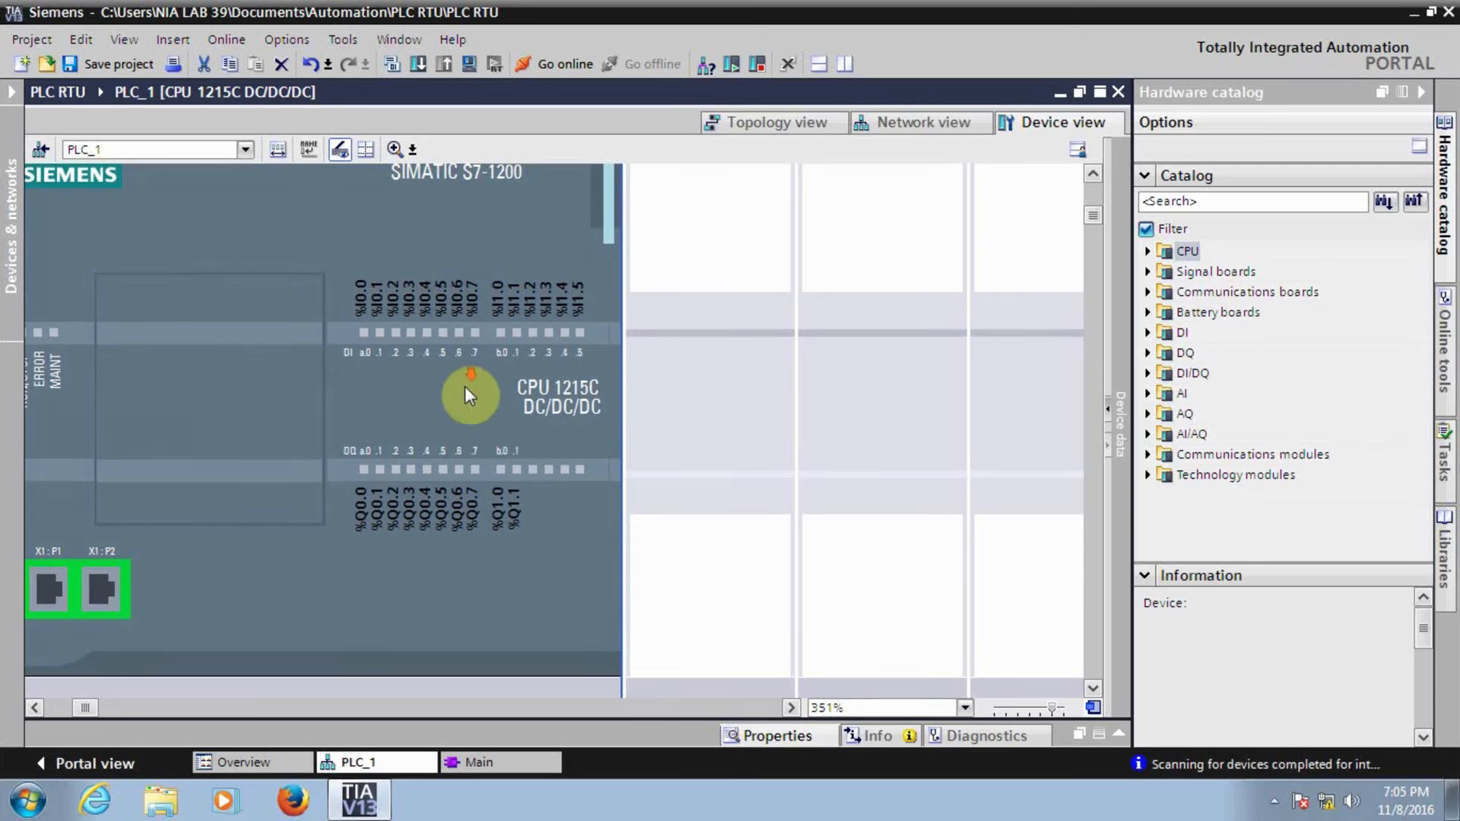
{"action": "scroll", "coordinate": [445, 304], "scroll_direction": "up", "scroll_amount": 2}
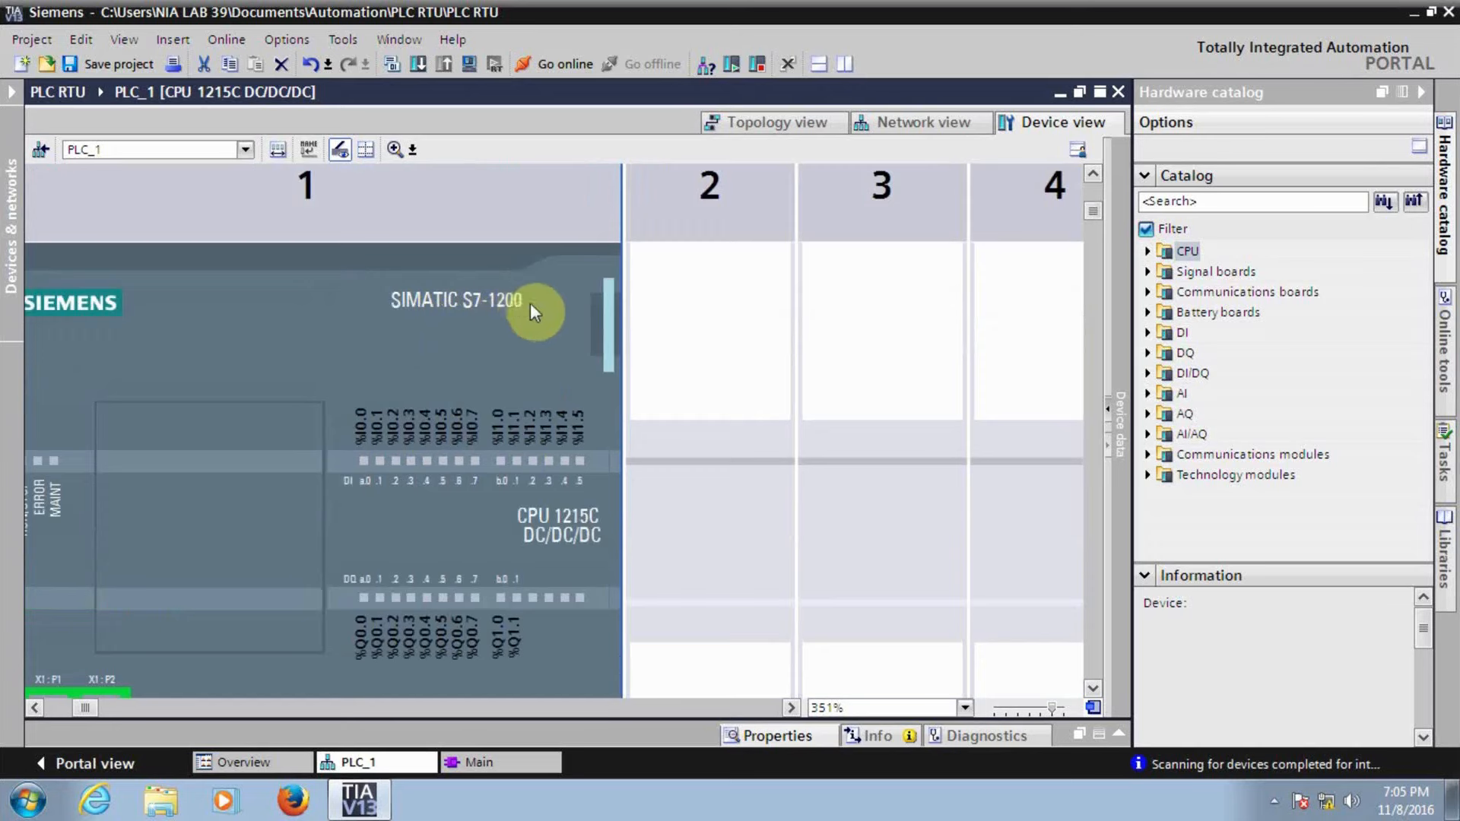
{"action": "scroll", "coordinate": [532, 304], "scroll_direction": "down", "scroll_amount": 2}
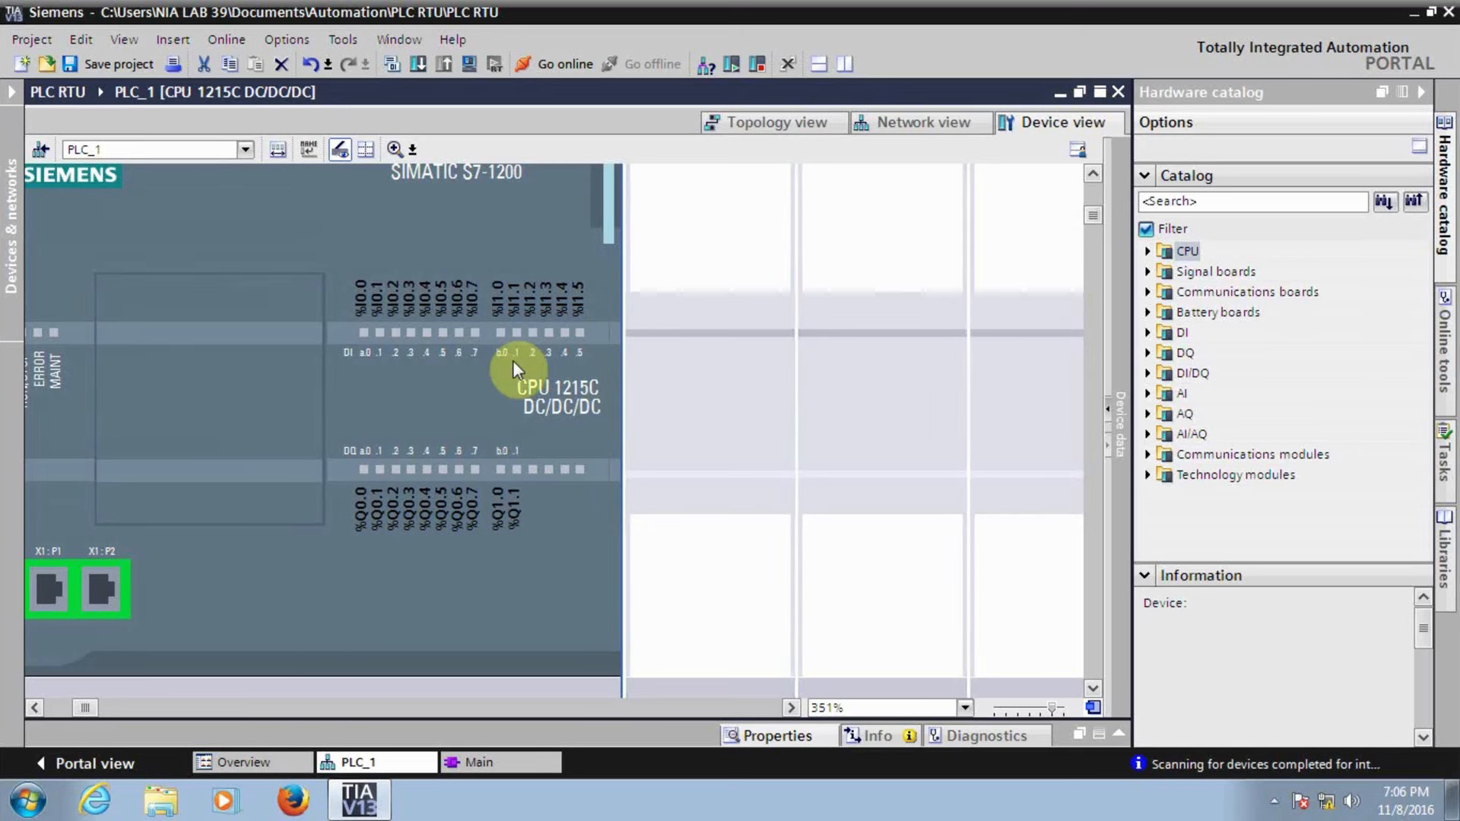
Float the PLC_1 device view as a separate window and place it beside the ladder networks of the Main block.
{"action": "left_click", "coordinate": [480, 763]}
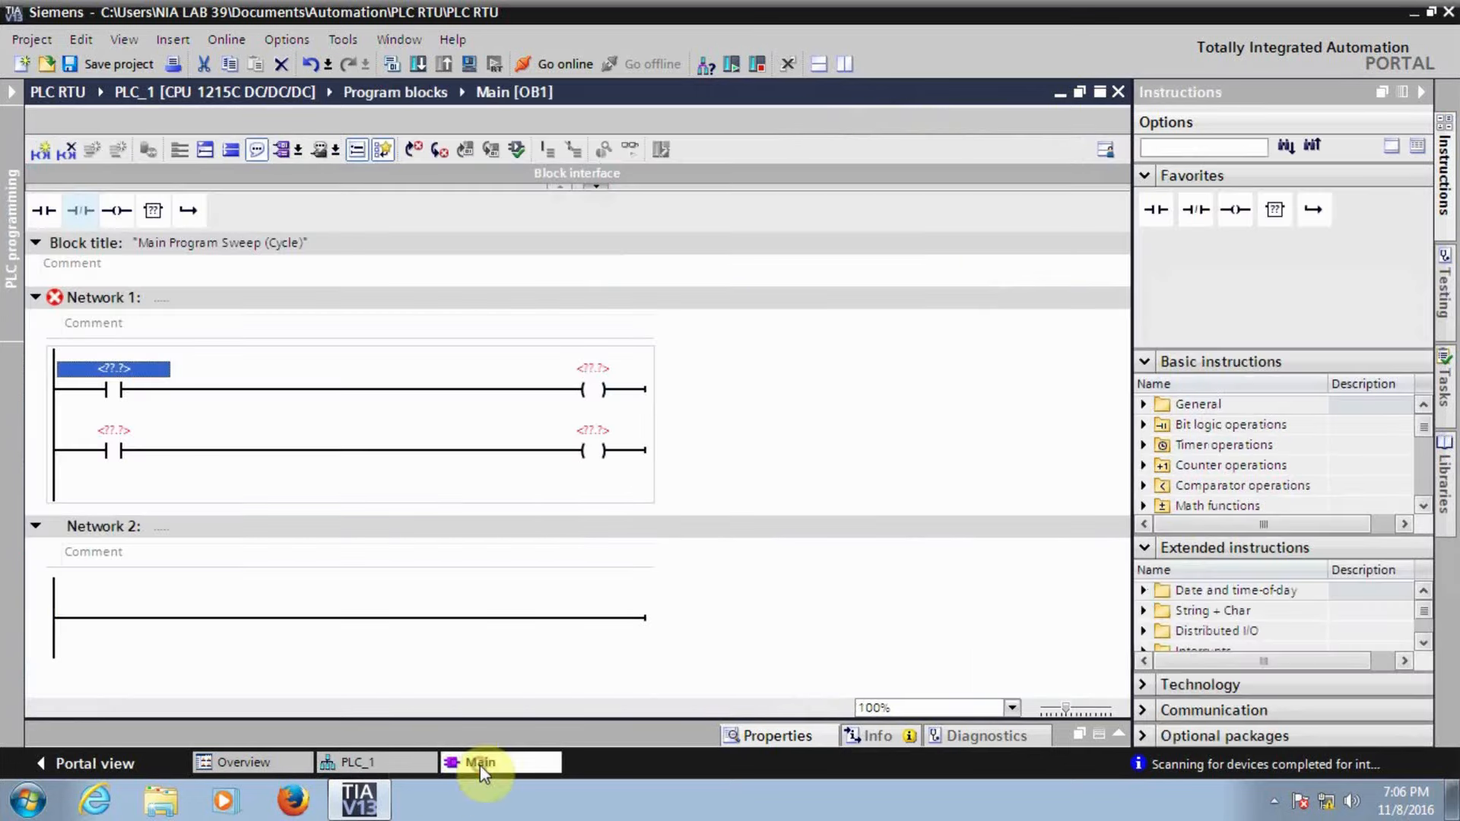
{"action": "left_click", "coordinate": [412, 764]}
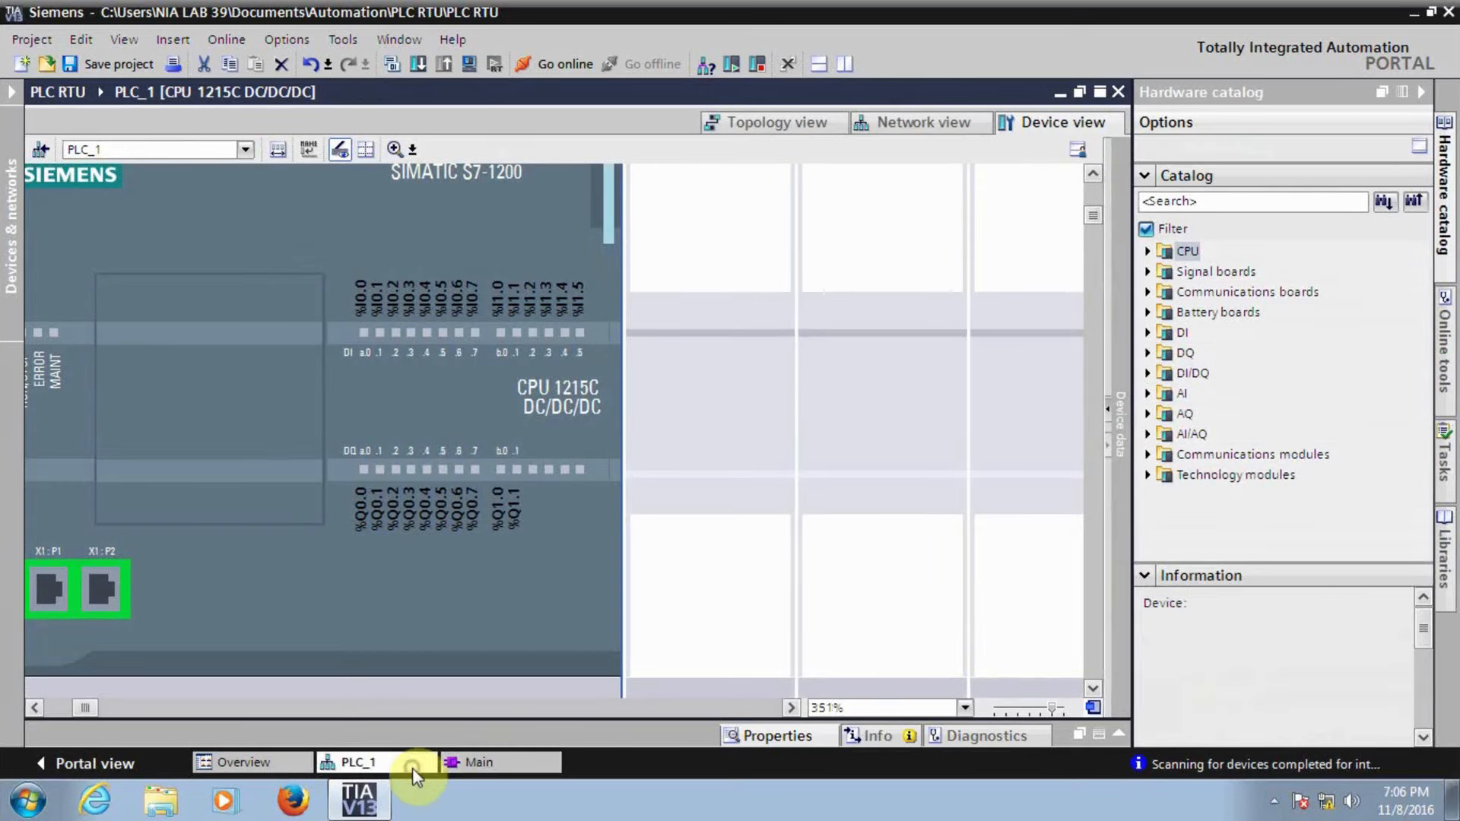
{"action": "left_click", "coordinate": [1078, 93]}
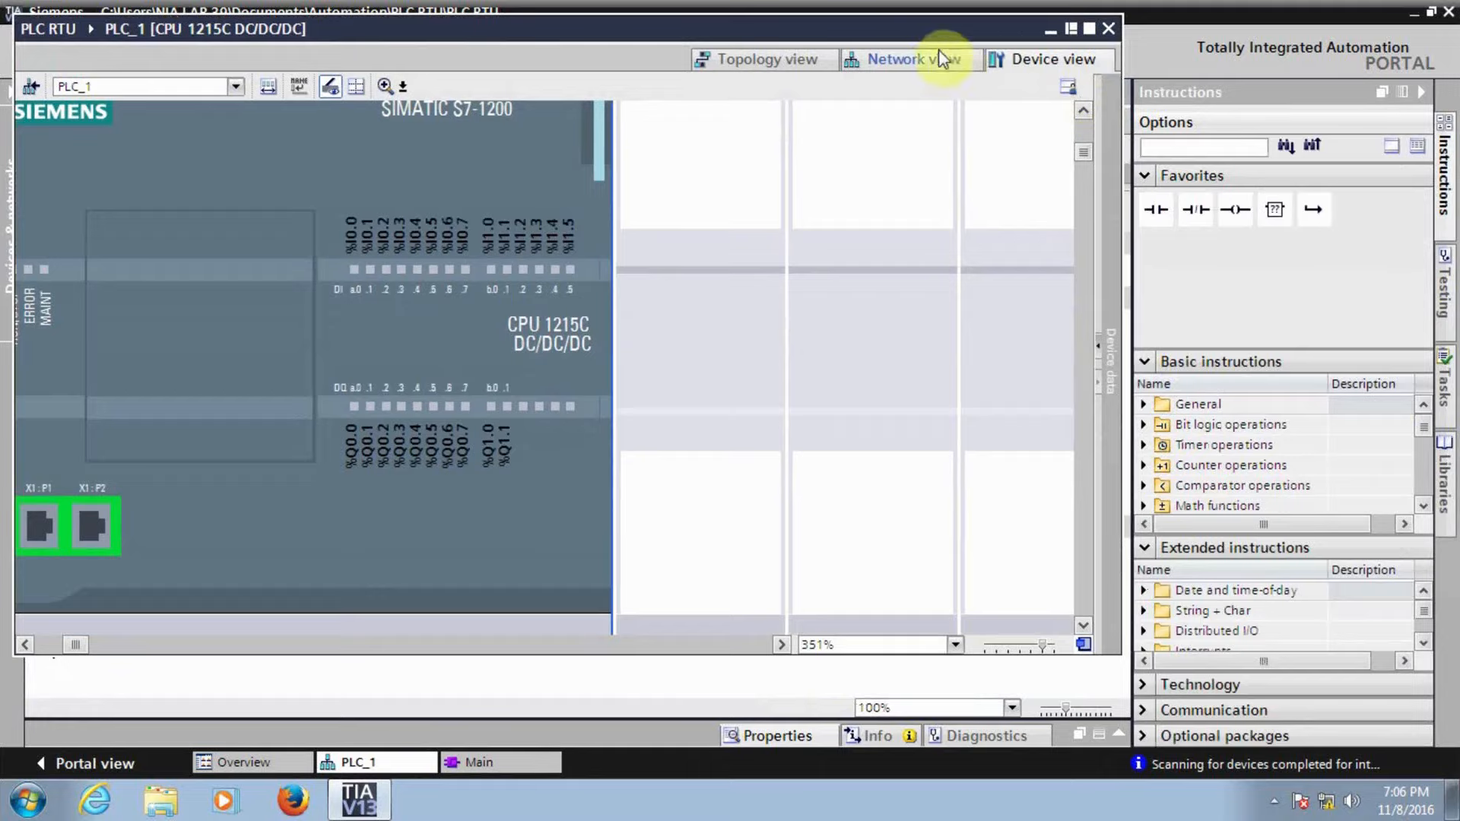
{"action": "left_click_drag", "start_coordinate": [875, 31], "coordinate": [1445, 88]}
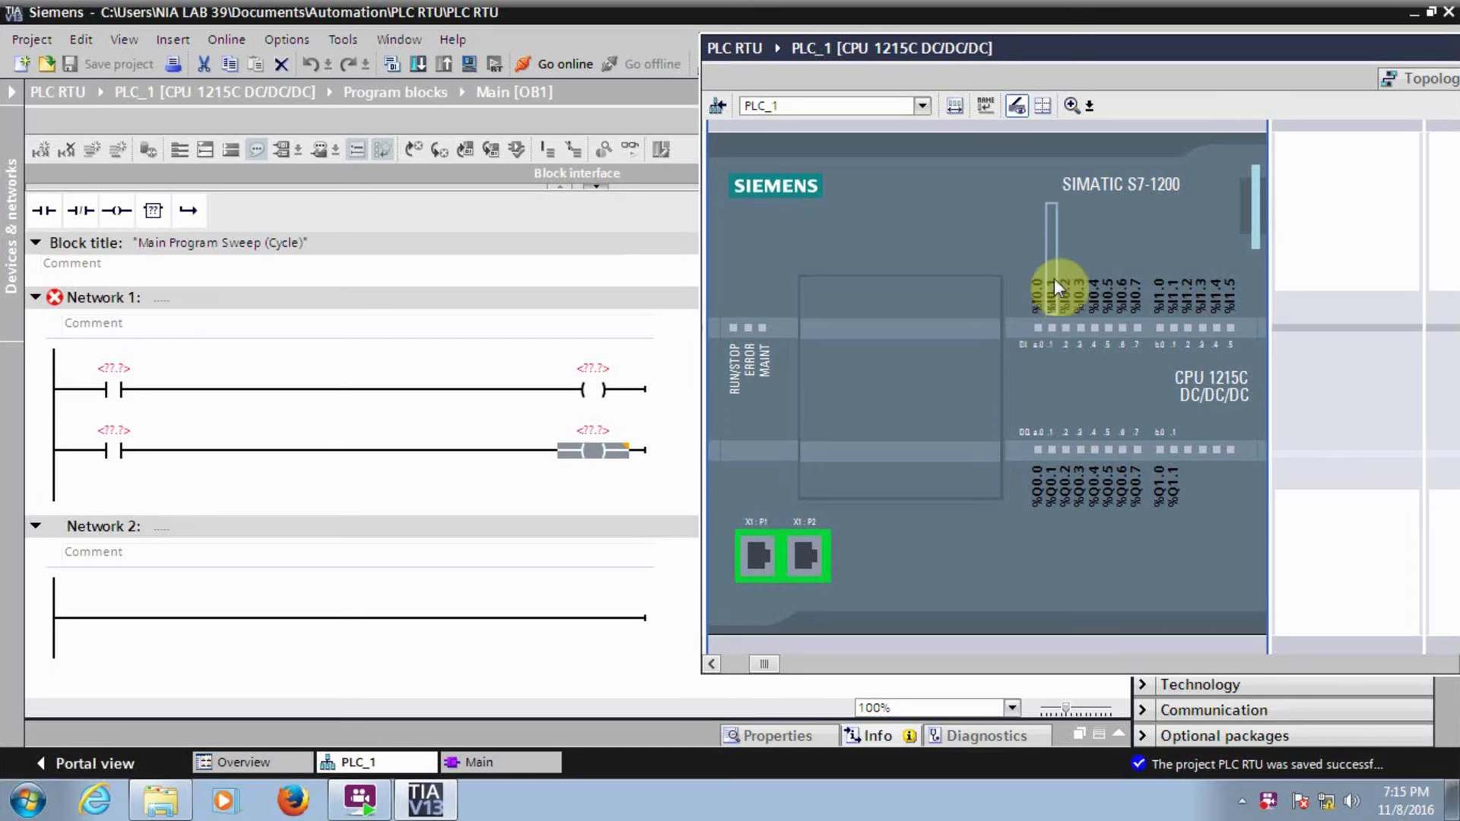
Assign CPU input %I0.0 to the first rung's contact and output %Q0.0 to the second rung's coil, then save the project.
{"action": "left_click_drag", "start_coordinate": [1040, 293], "coordinate": [128, 365]}
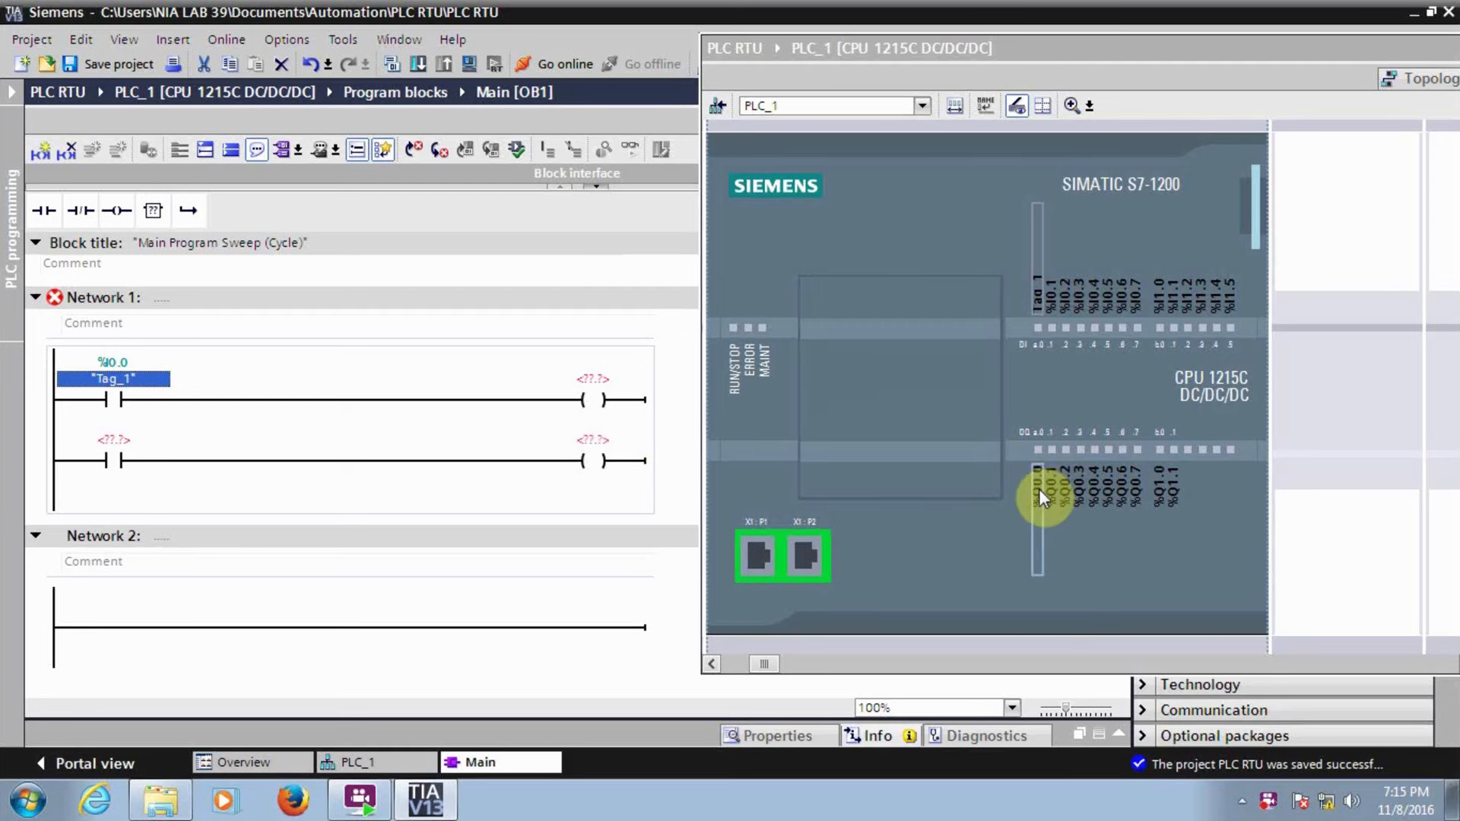
{"action": "left_click_drag", "start_coordinate": [1038, 490], "coordinate": [602, 445]}
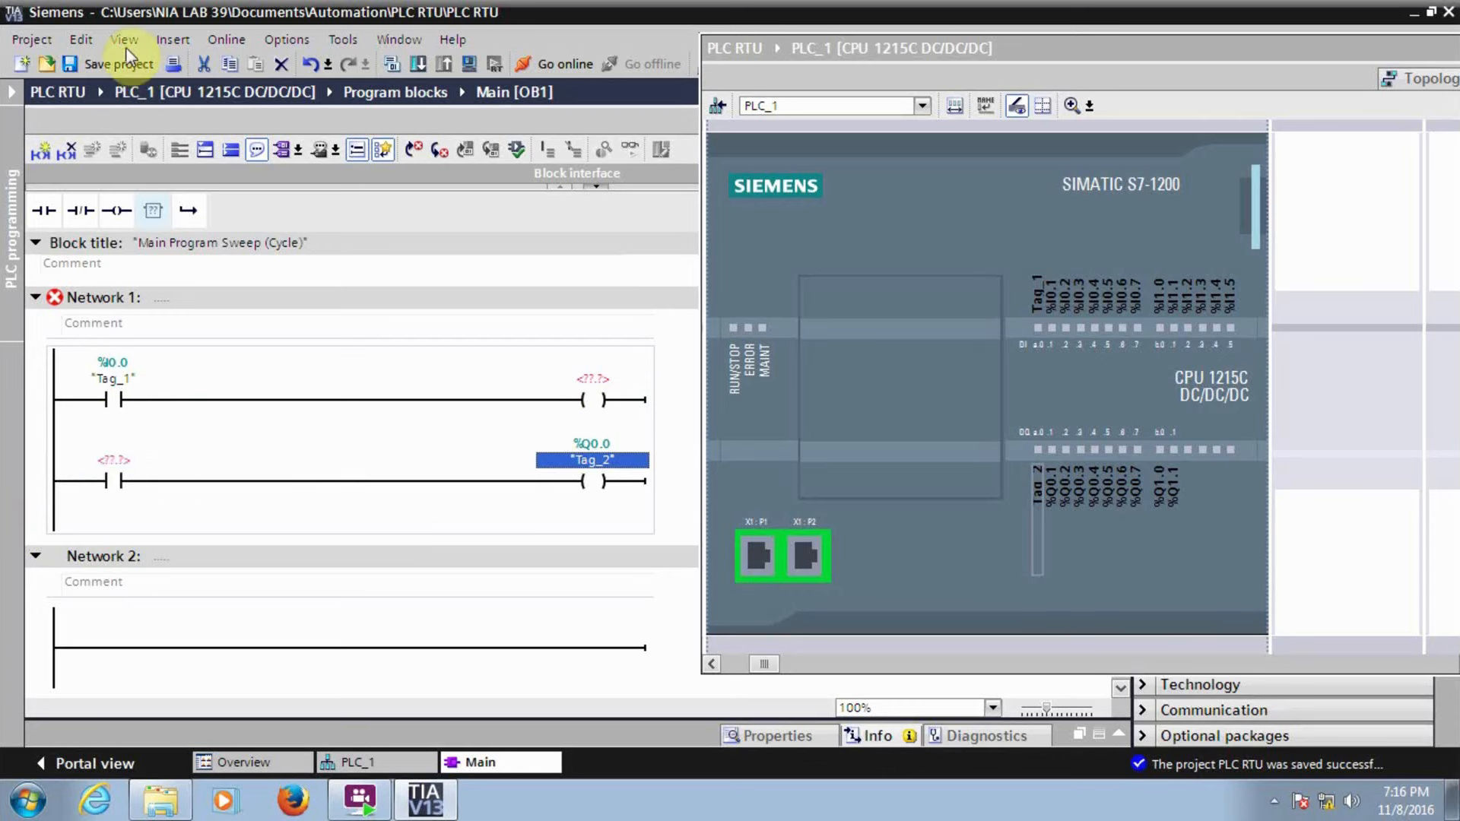
{"action": "left_click", "coordinate": [116, 70]}
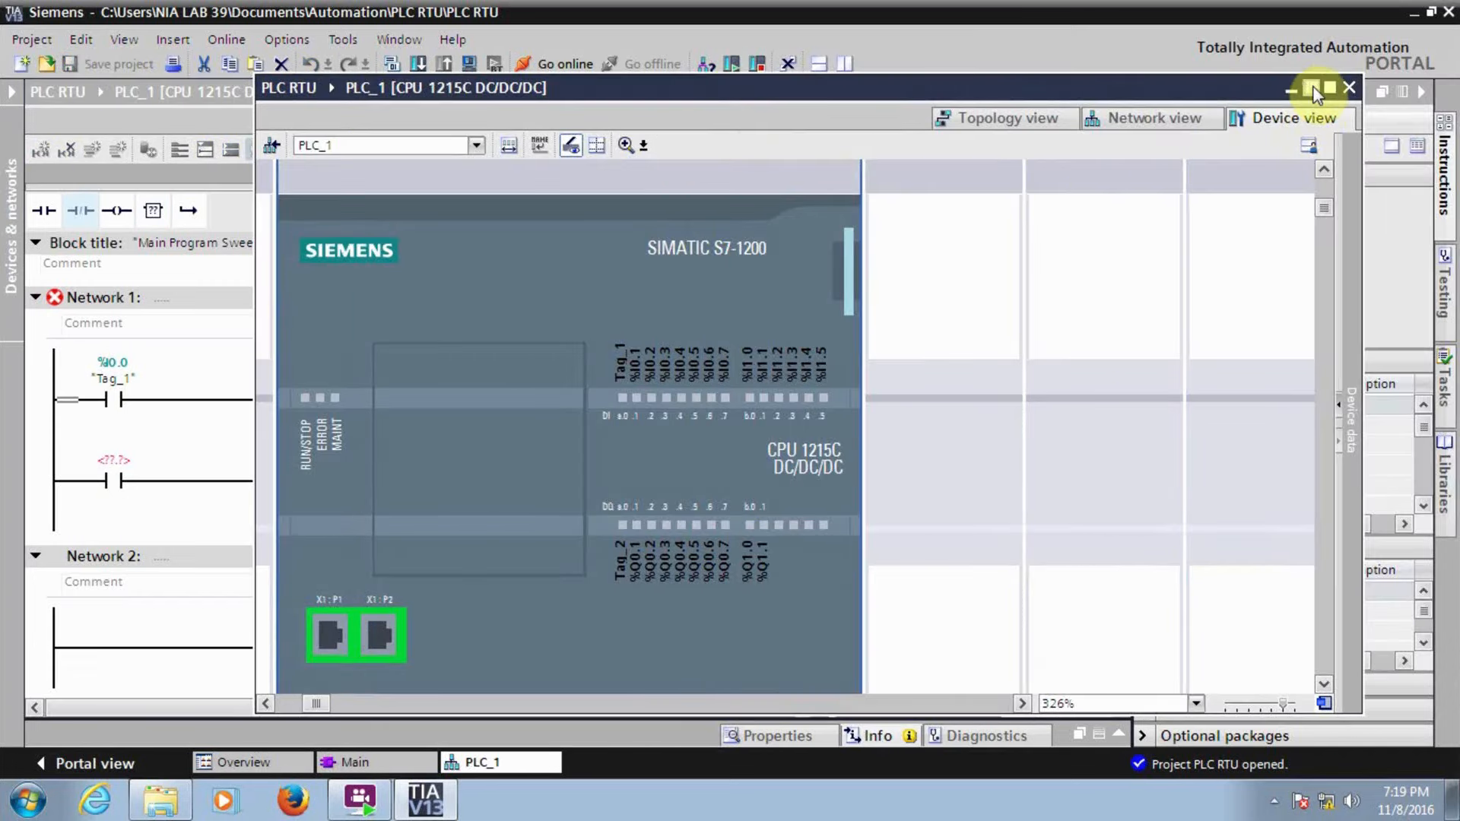
Dock and minimize the PLC_1 device view, then select the unassigned operand of the second rung's contact in Main.
{"action": "left_click", "coordinate": [1313, 89]}
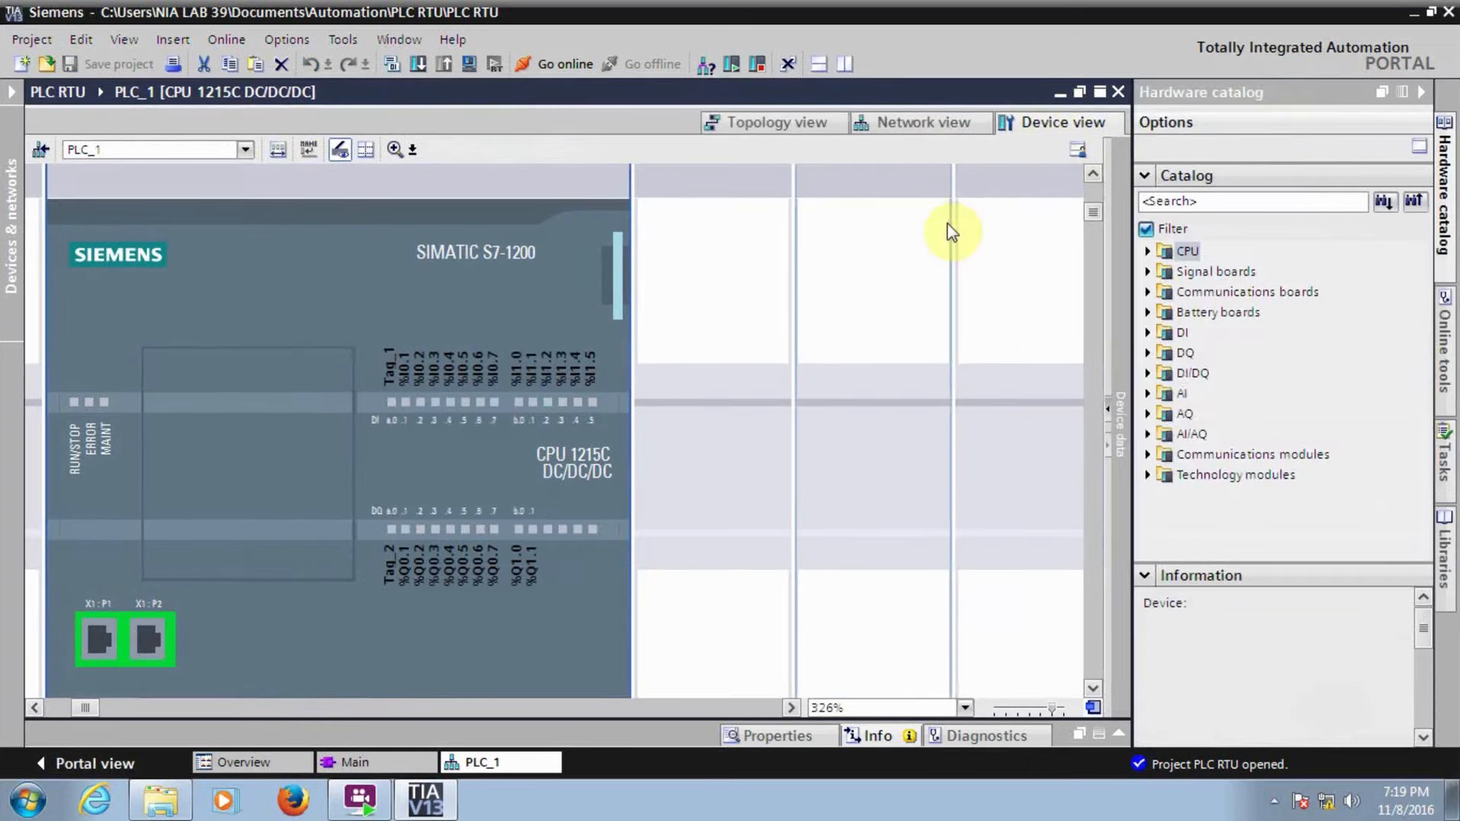
{"action": "scroll", "coordinate": [942, 237], "scroll_direction": "down", "scroll_amount": 5}
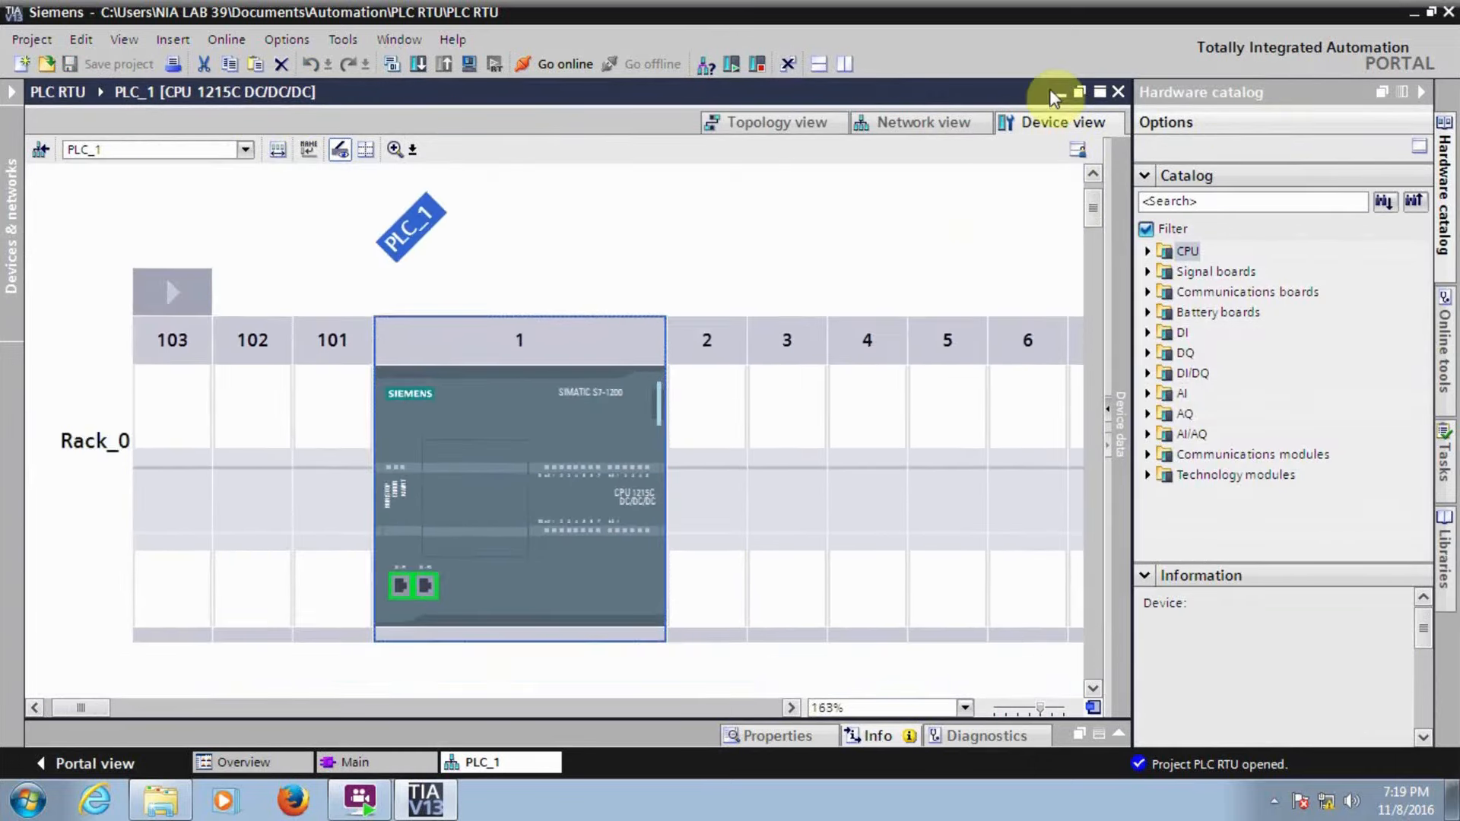
{"action": "left_click", "coordinate": [1060, 92]}
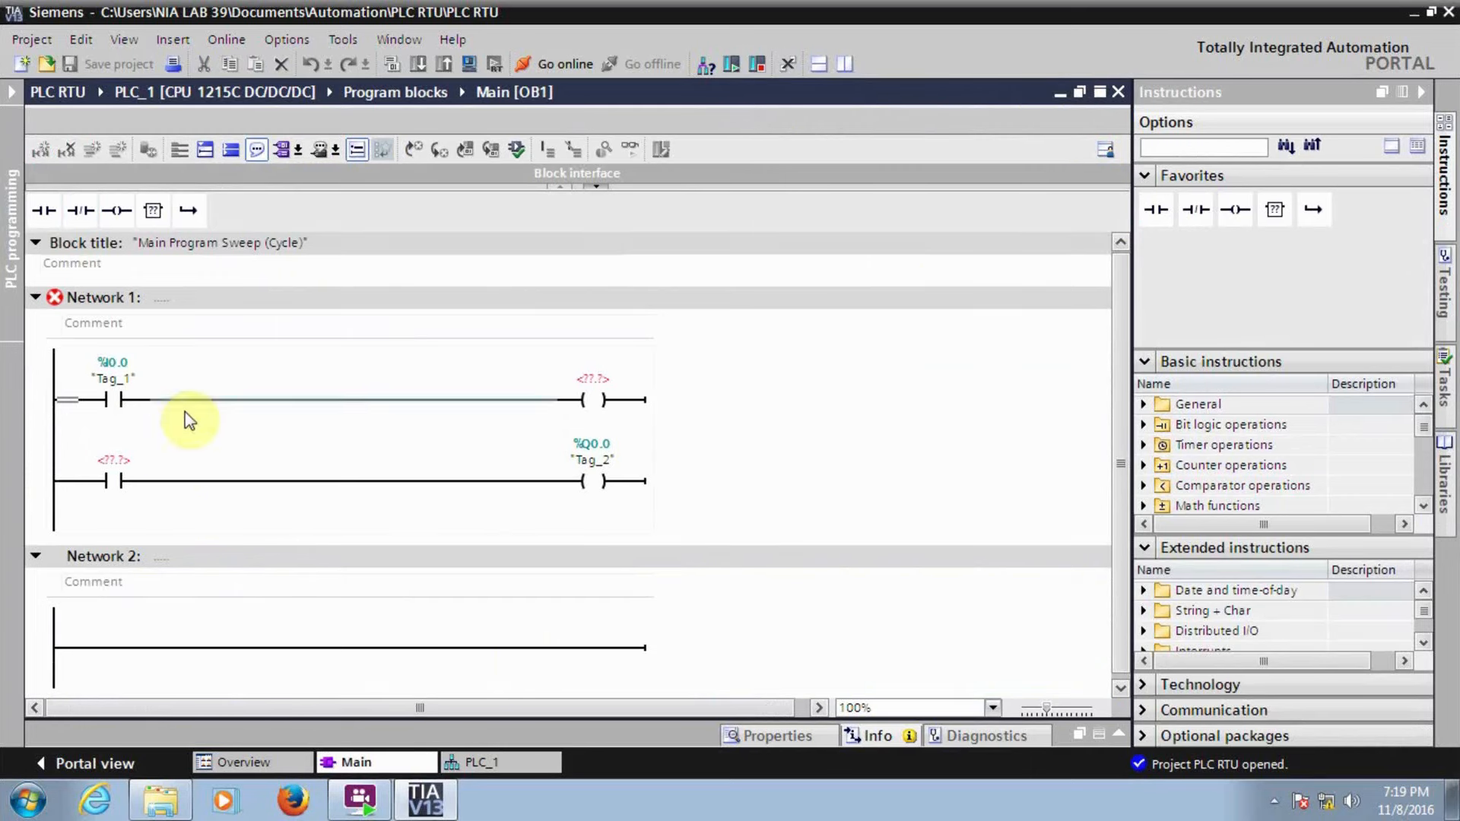
{"action": "left_click", "coordinate": [114, 461]}
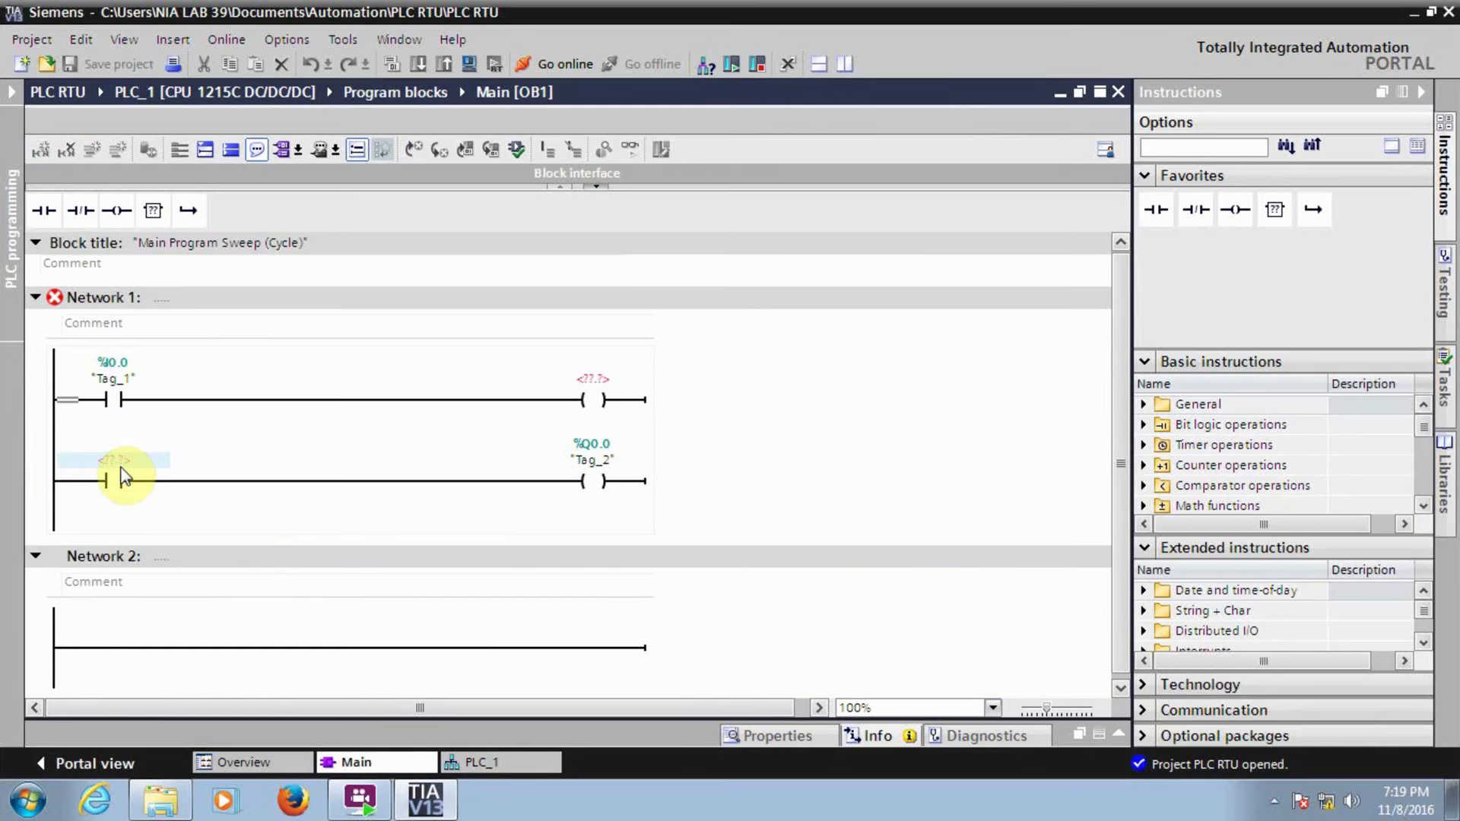
{"action": "left_click", "coordinate": [596, 380]}
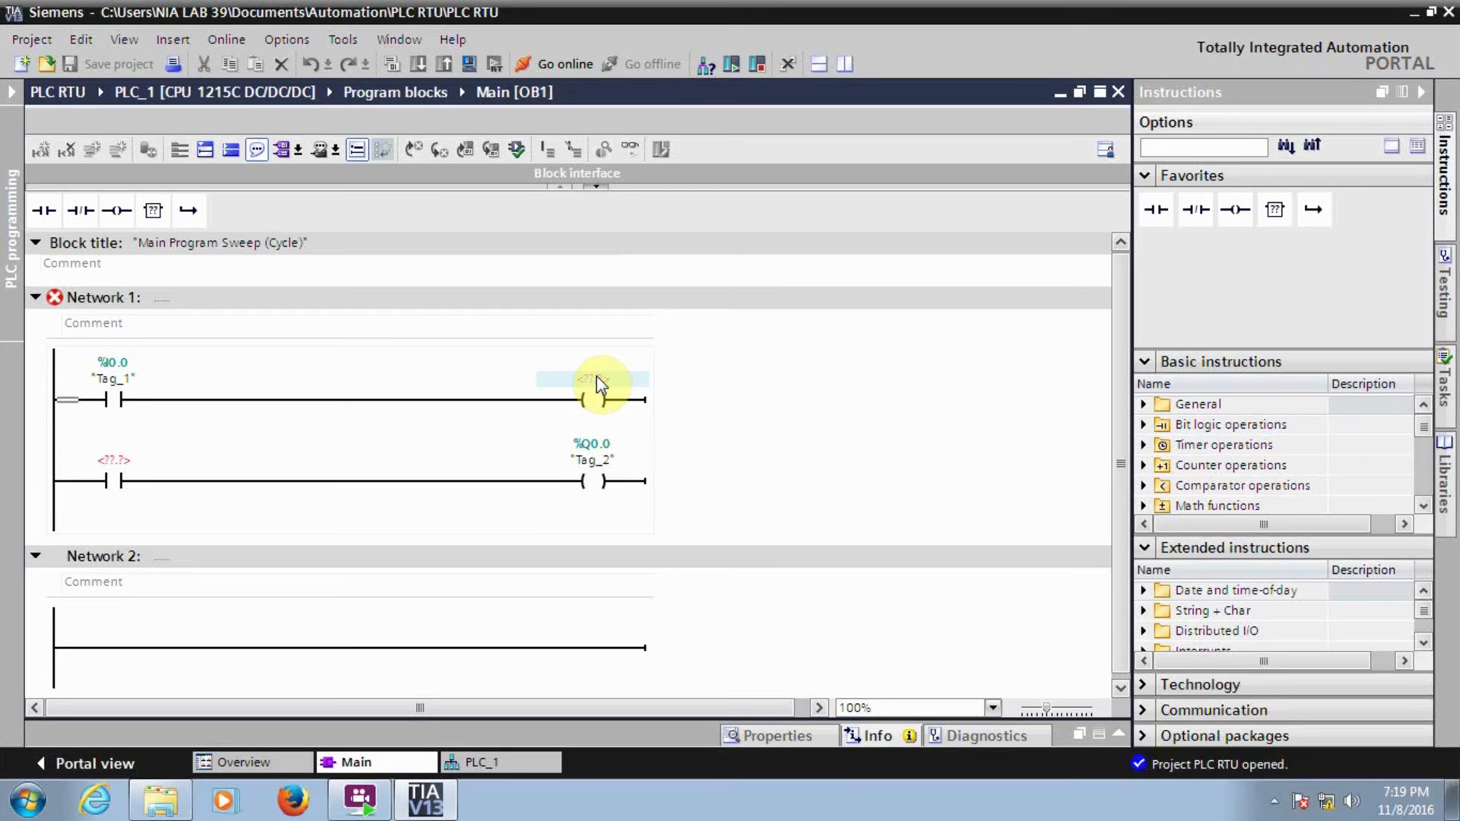
{"action": "double_click", "coordinate": [114, 461]}
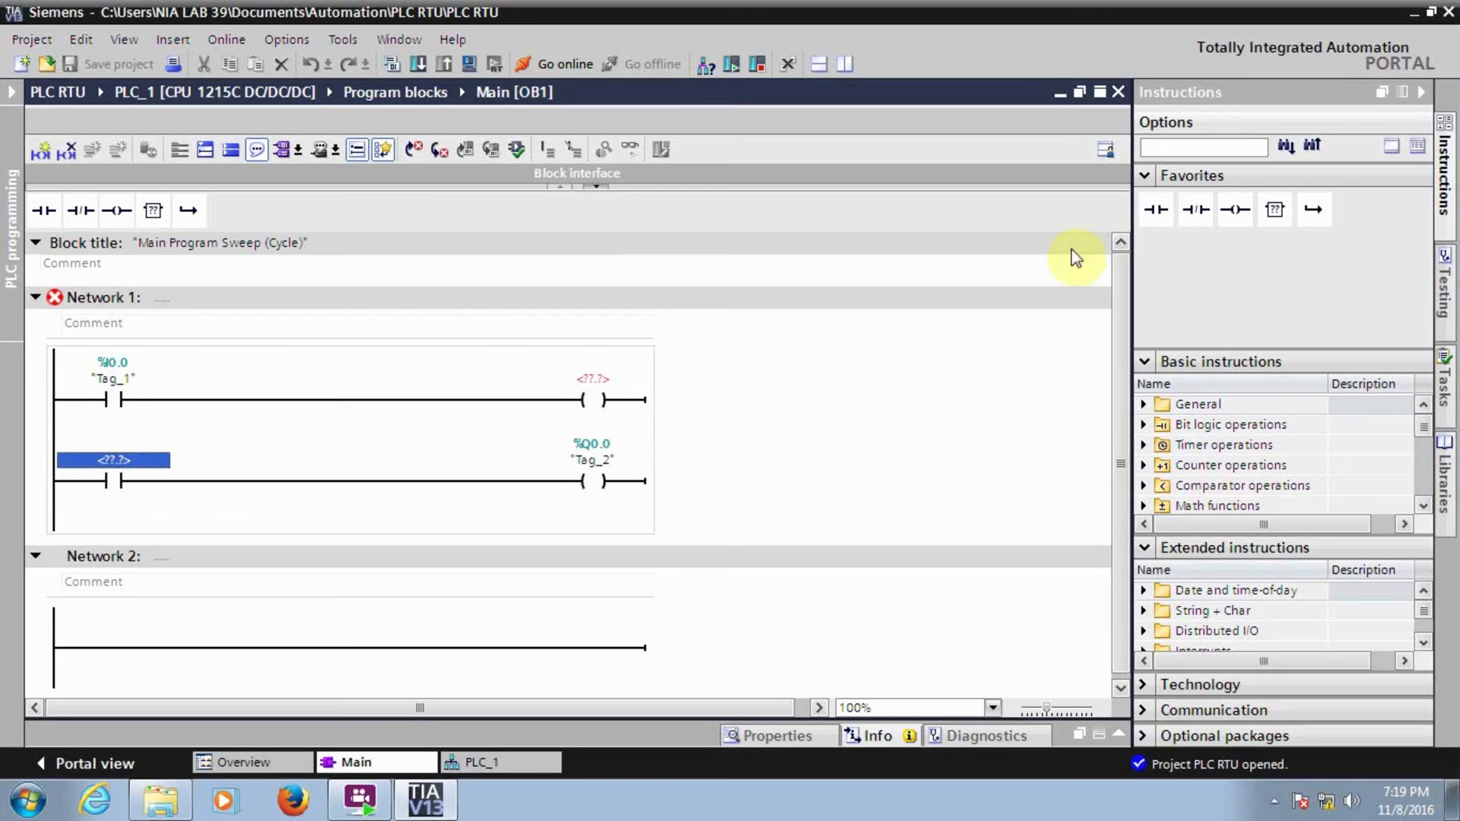
Open the device view of IO device_1 from the network view and enlarge the rack to show its I/O modules up close.
{"action": "left_click", "coordinate": [498, 763]}
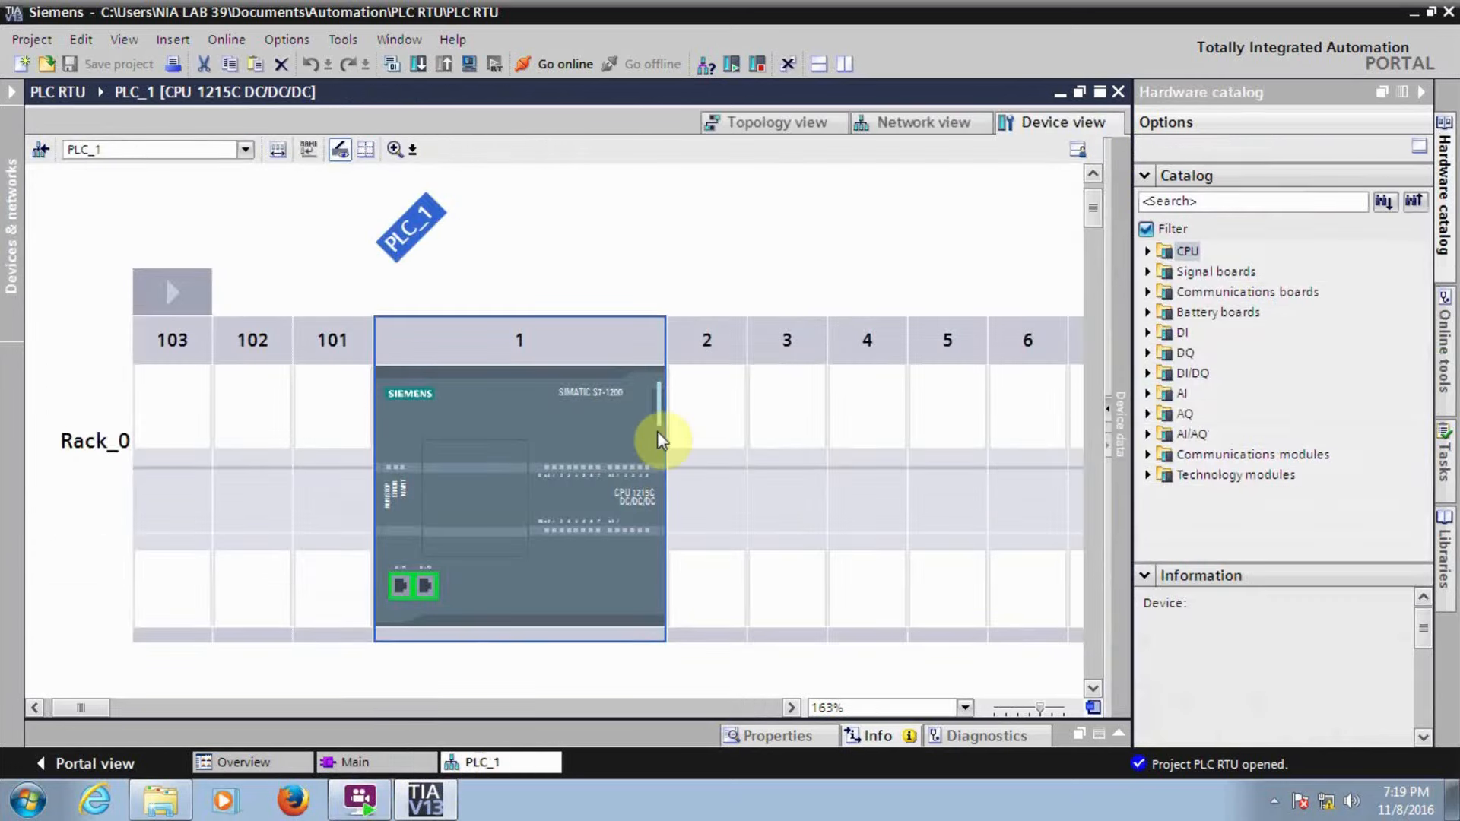
{"action": "left_click", "coordinate": [948, 125]}
{"action": "left_click", "coordinate": [626, 242]}
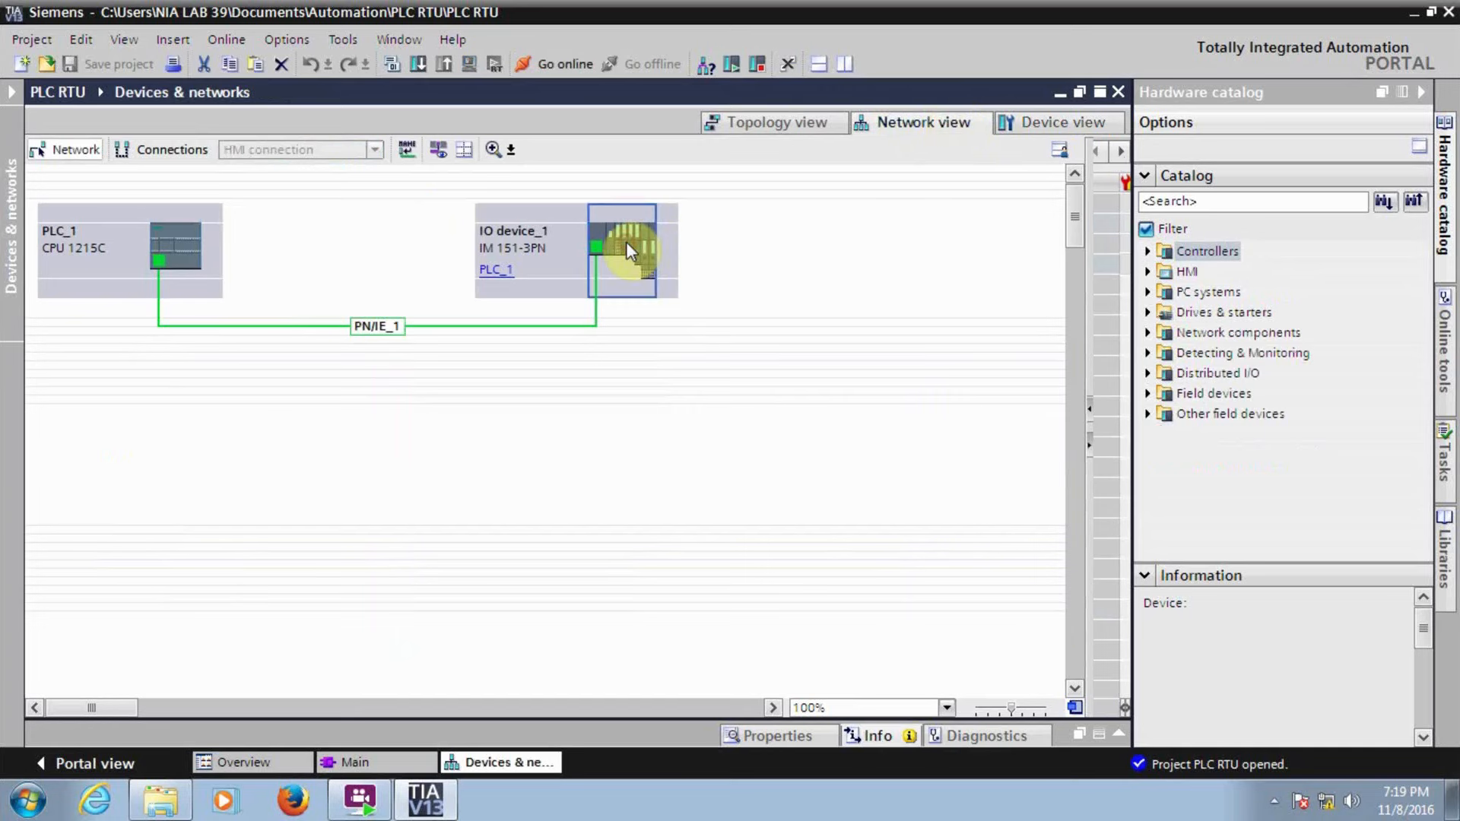
{"action": "double_click", "coordinate": [627, 242]}
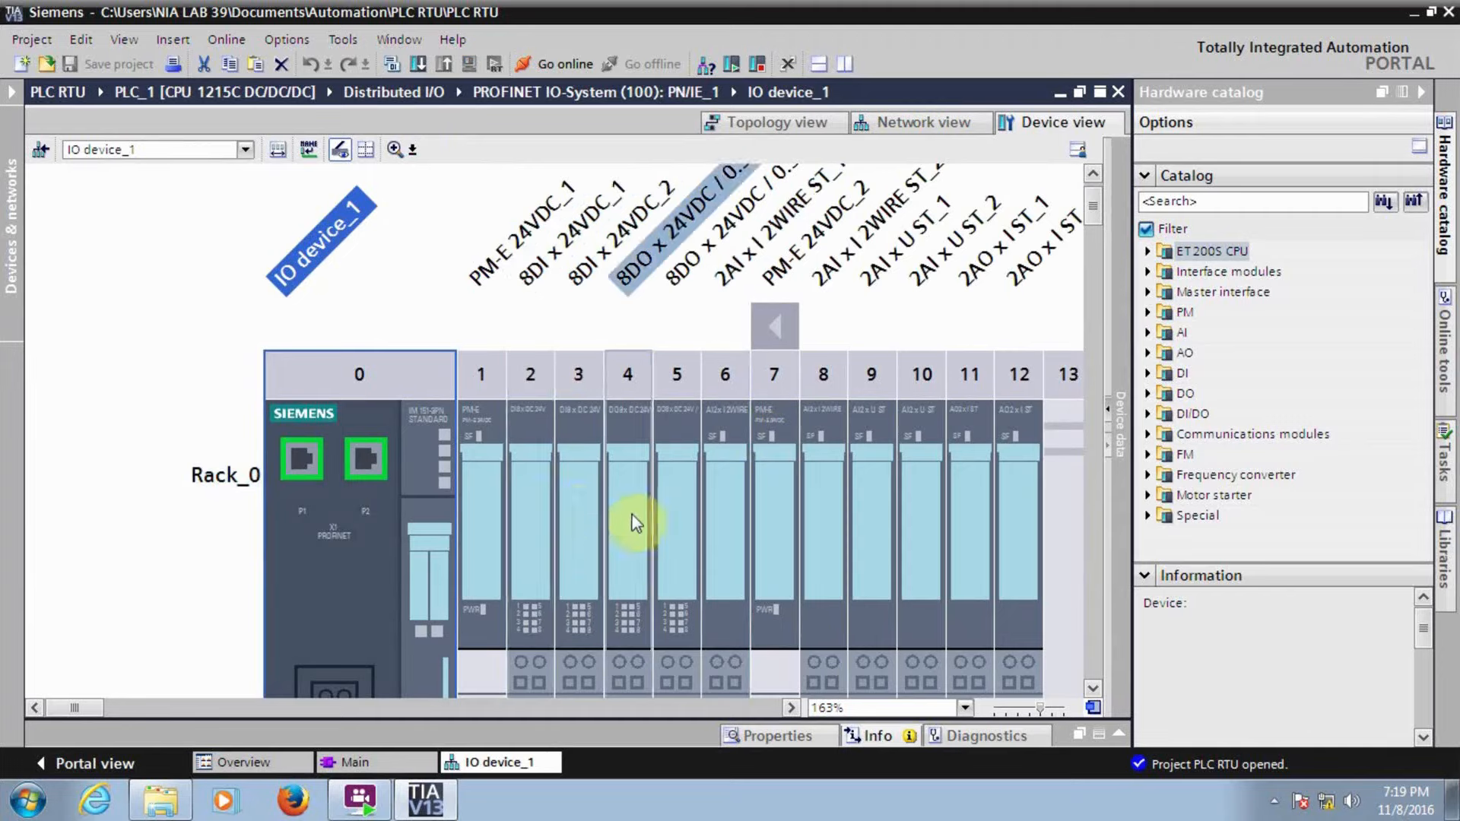
{"action": "scroll", "coordinate": [617, 541], "scroll_direction": "down", "scroll_amount": 5}
{"action": "scroll", "coordinate": [618, 545], "scroll_direction": "up", "scroll_amount": 3}
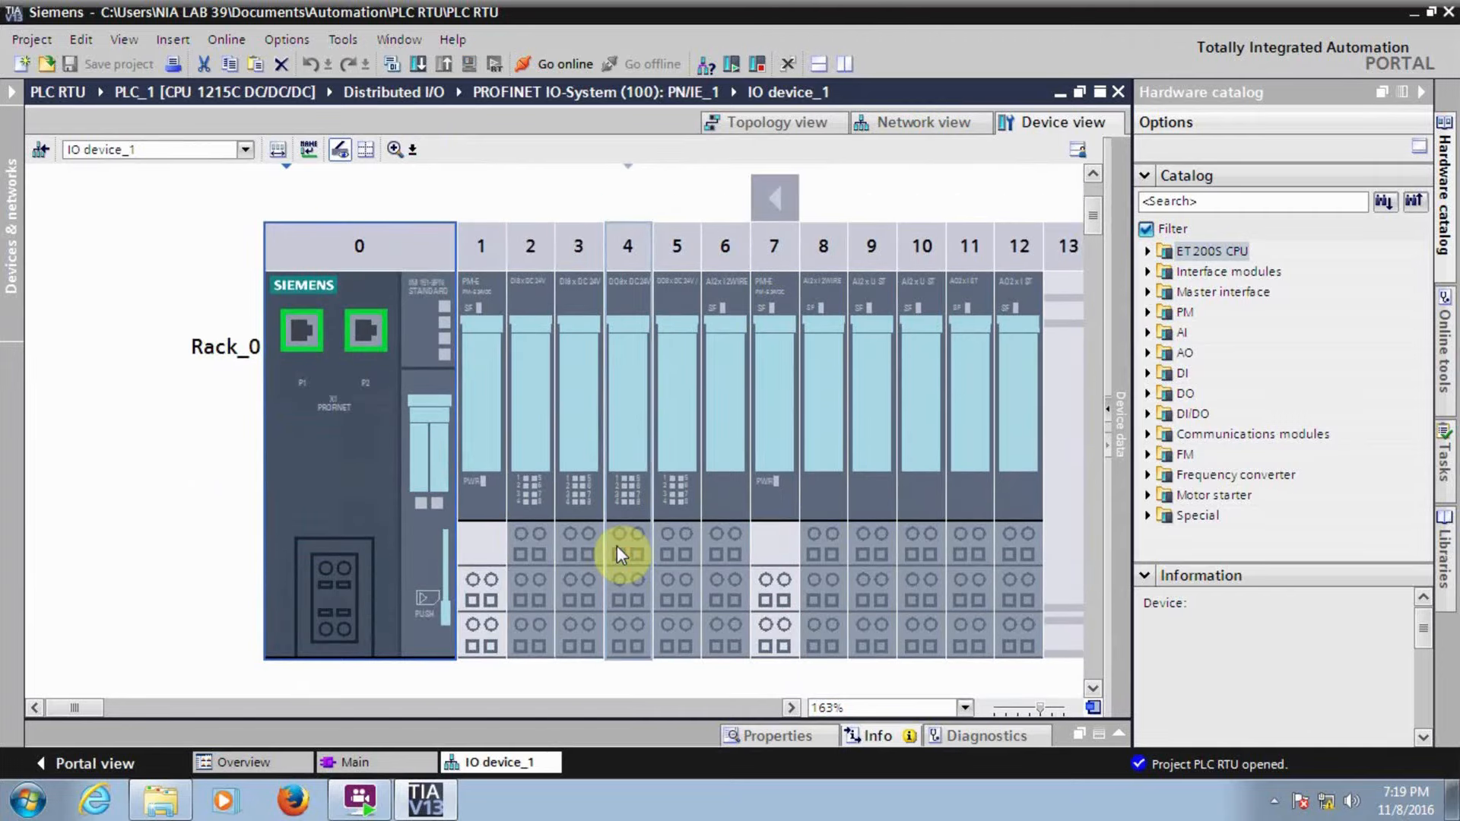
{"action": "scroll", "coordinate": [537, 508], "scroll_direction": "up", "scroll_amount": 3, "text": "ctrl"}
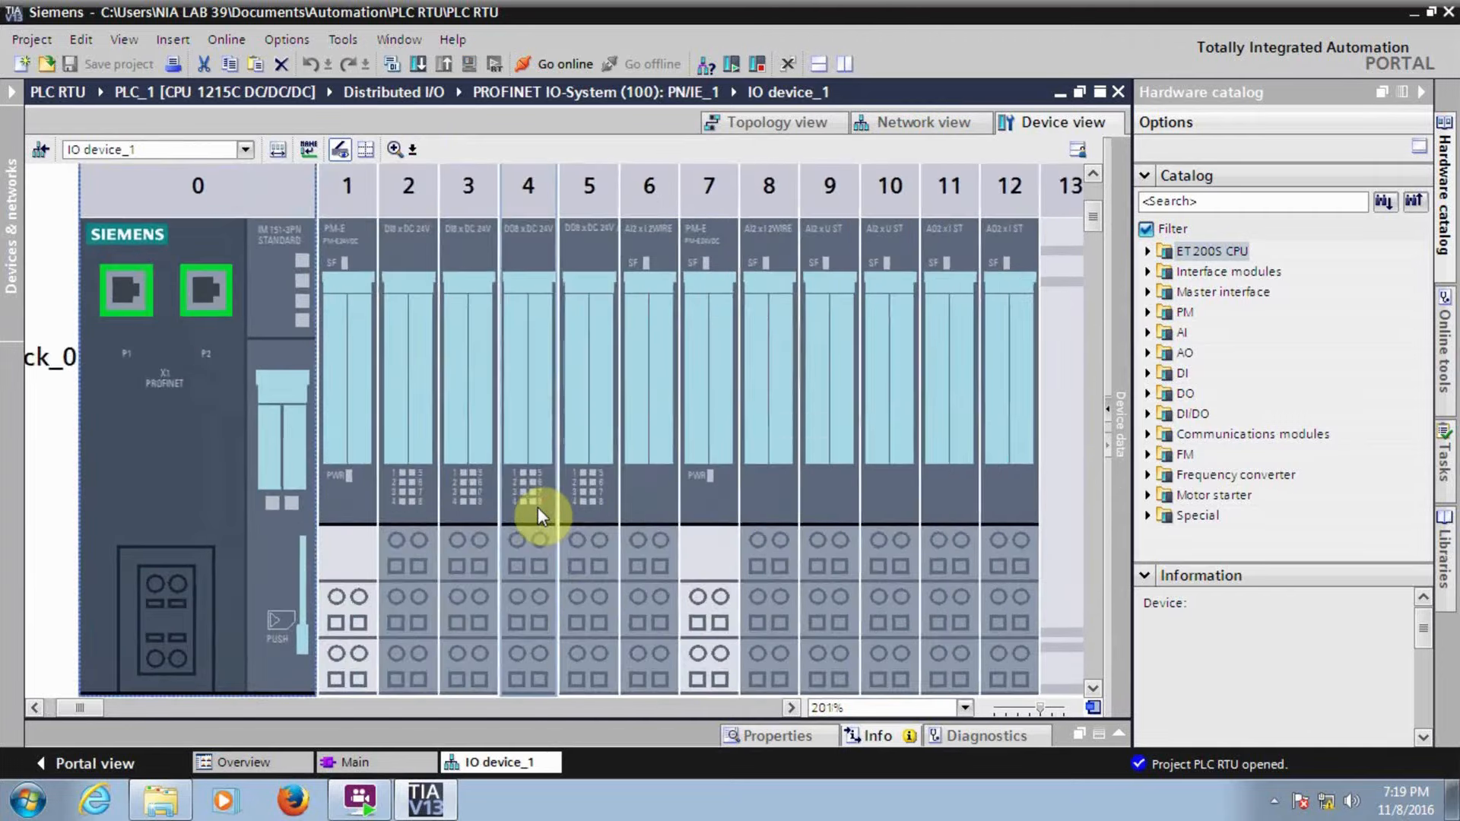
{"action": "scroll", "coordinate": [537, 508], "scroll_direction": "up", "scroll_amount": 1, "text": "ctrl"}
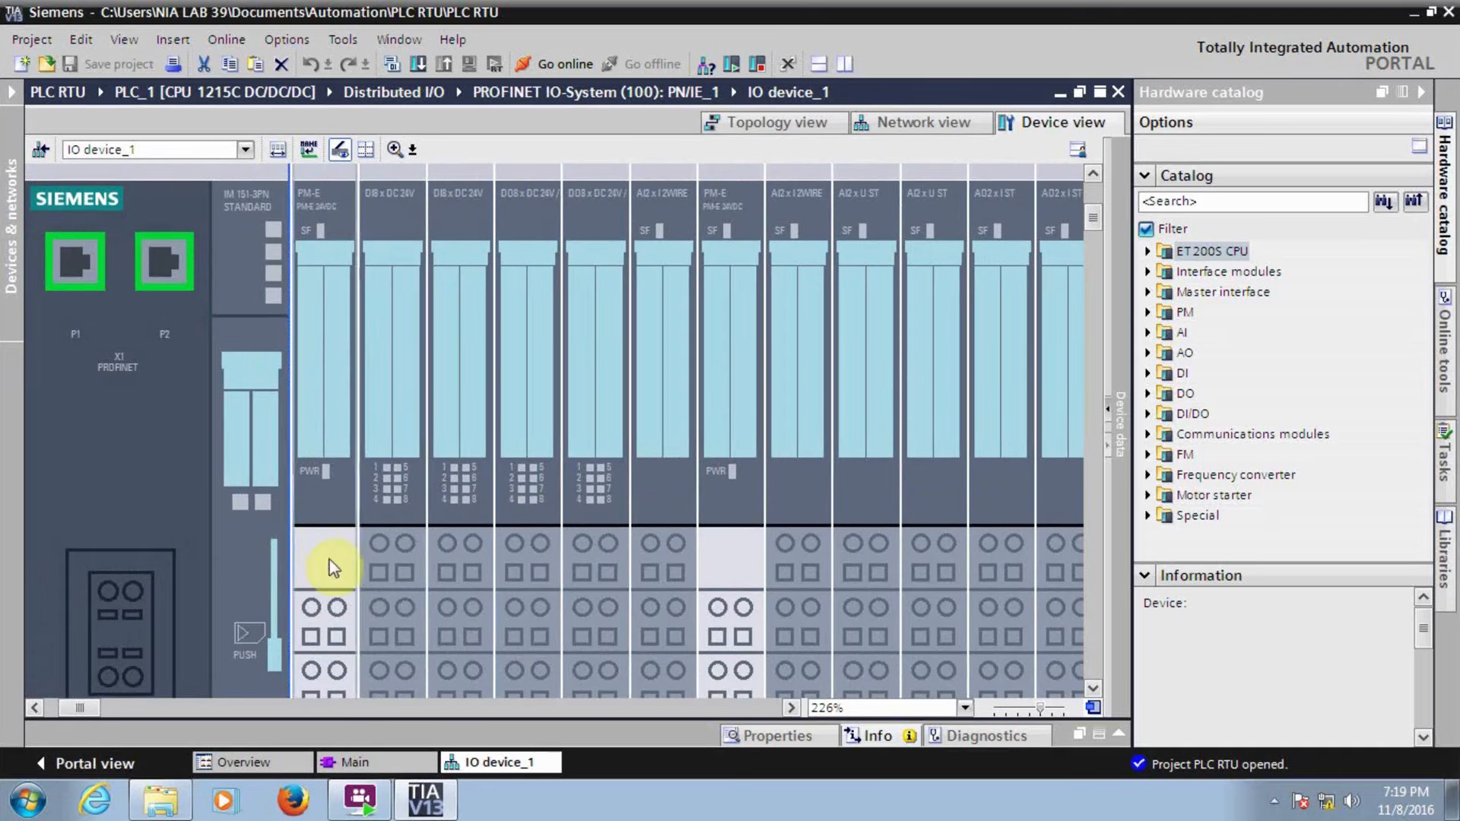
{"action": "scroll", "coordinate": [341, 551], "scroll_direction": "up", "scroll_amount": 2}
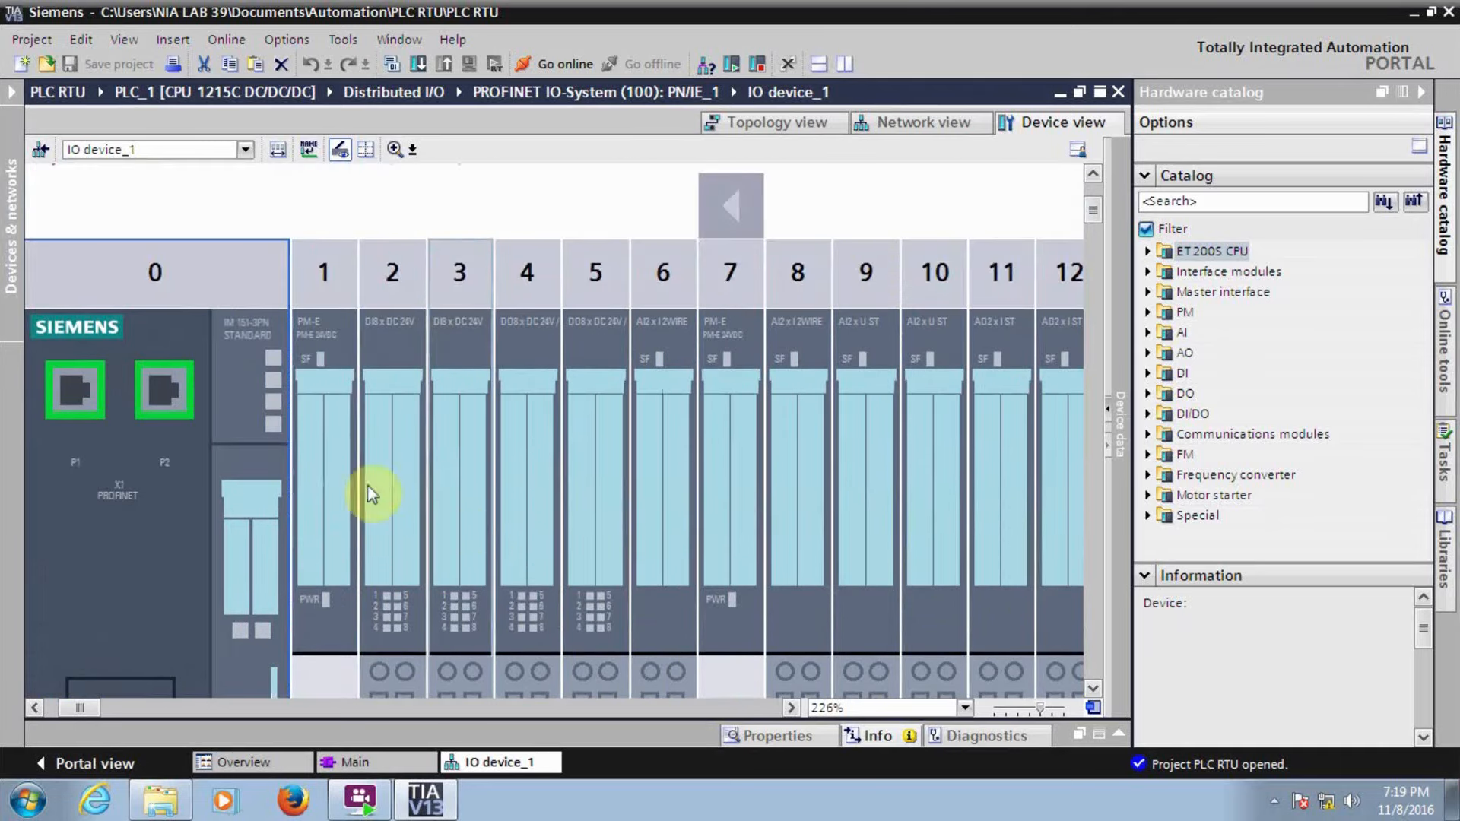
Inspect the input addresses in the properties of the digital input module in slot 2 of IO device_1.
{"action": "left_click", "coordinate": [394, 336]}
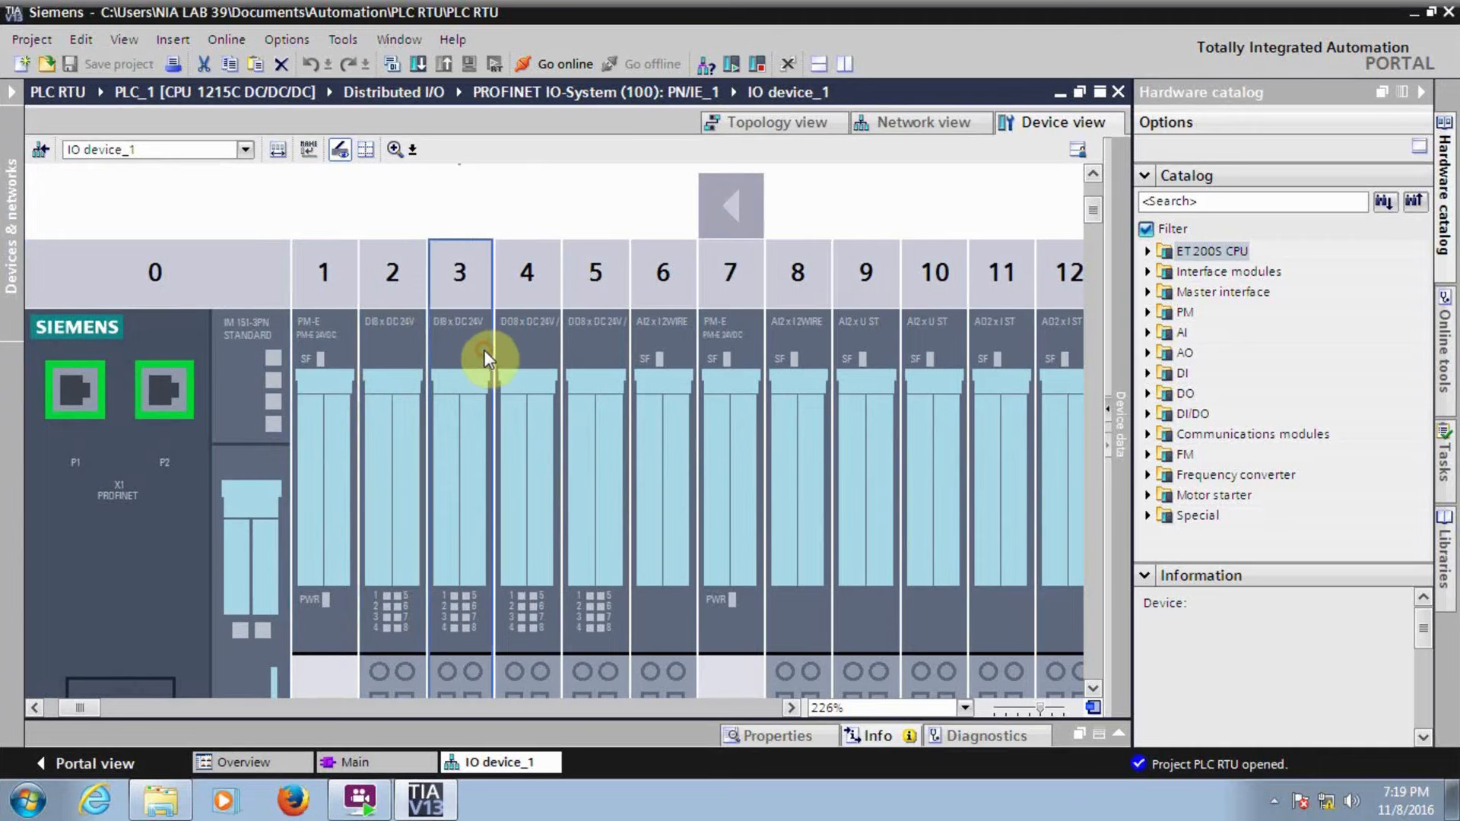
{"action": "scroll", "coordinate": [381, 344], "scroll_direction": "down", "scroll_amount": 2}
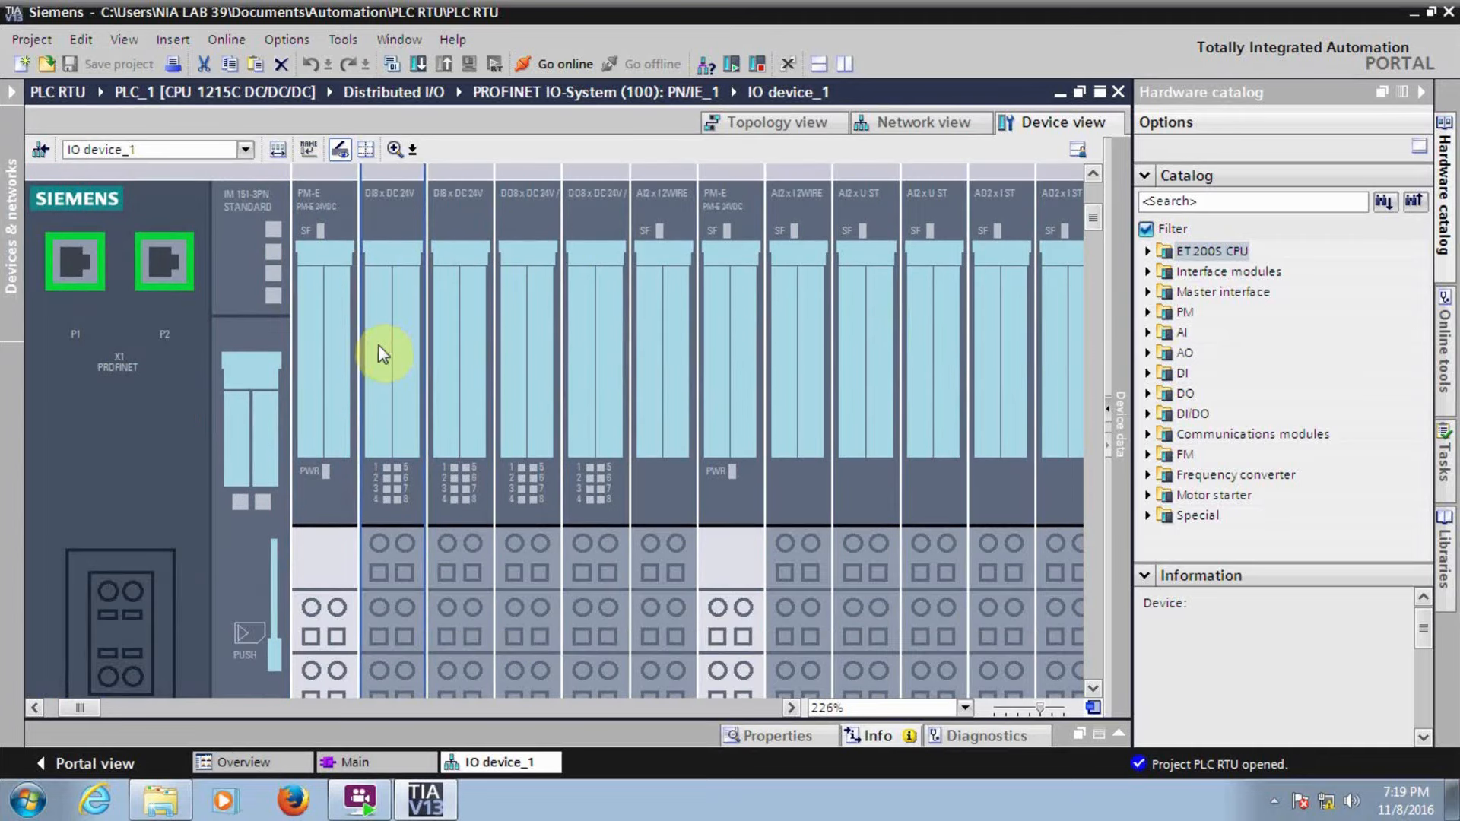
{"action": "scroll", "coordinate": [377, 227], "scroll_direction": "up", "scroll_amount": 2}
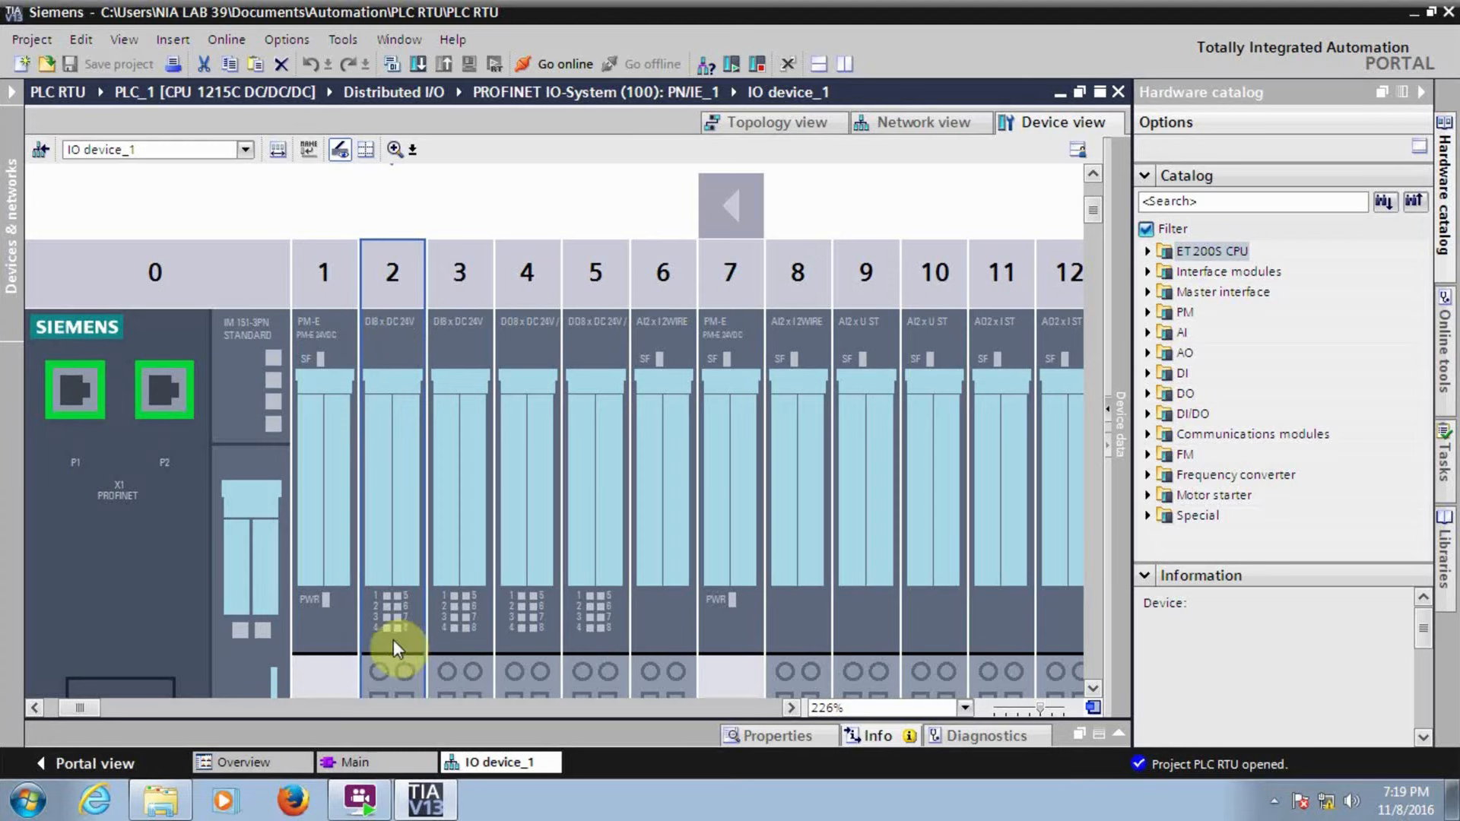
{"action": "double_click", "coordinate": [396, 359]}
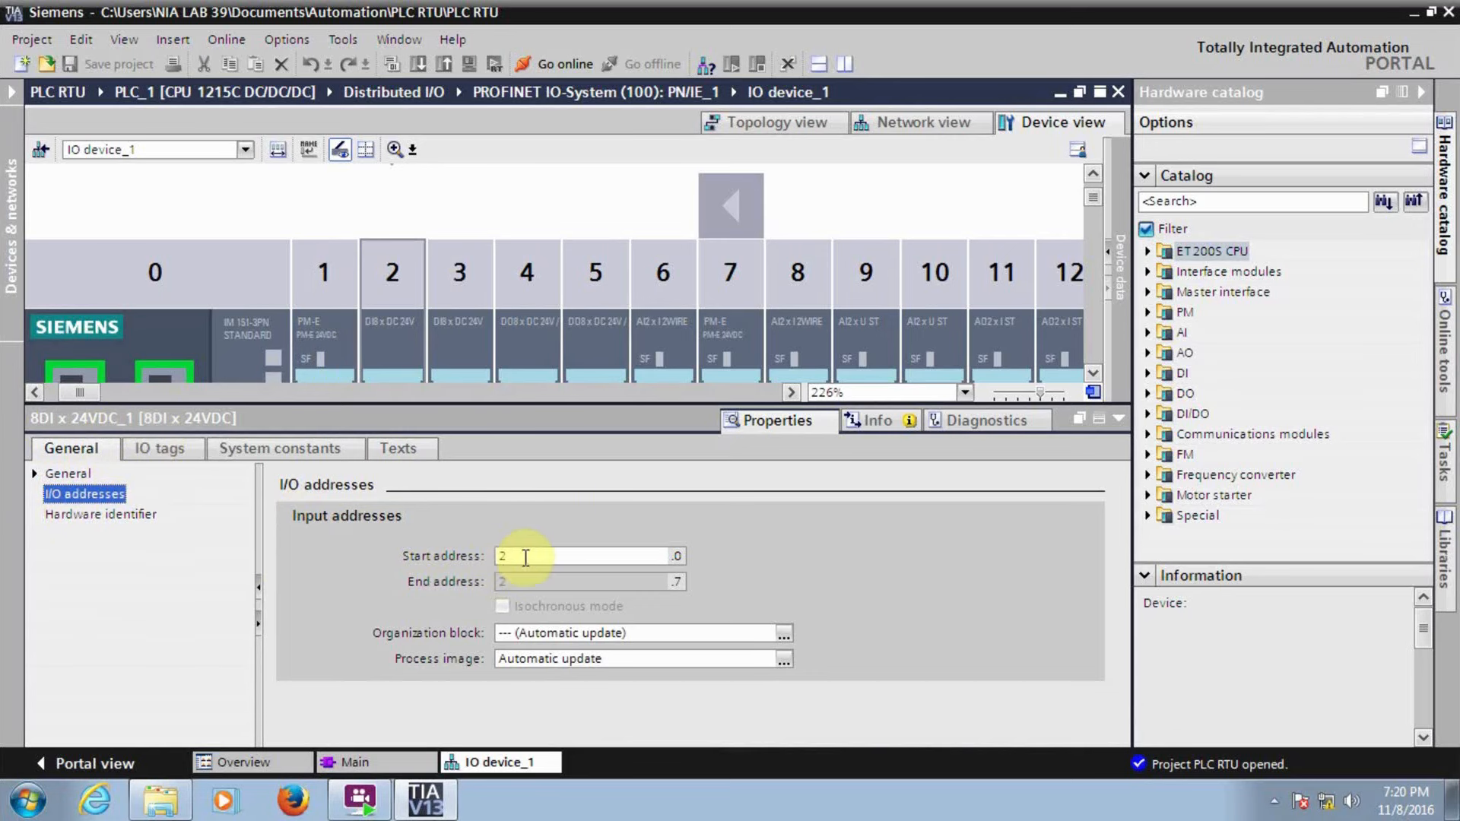
{"action": "left_click", "coordinate": [504, 556]}
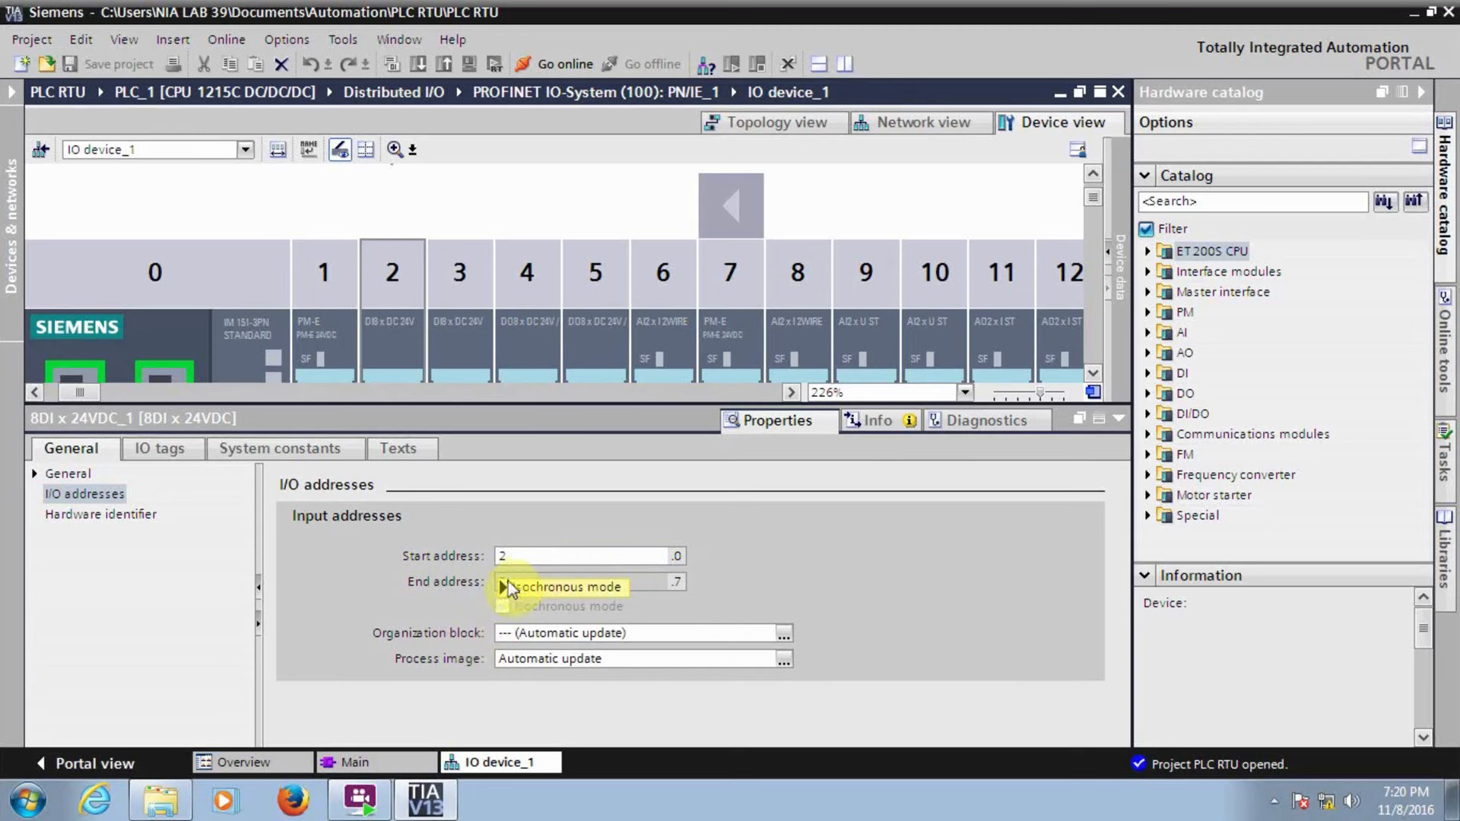
Assign remote input %I2.0 to the contact of the second rung in Main's Network 1.
{"action": "left_click", "coordinate": [396, 762]}
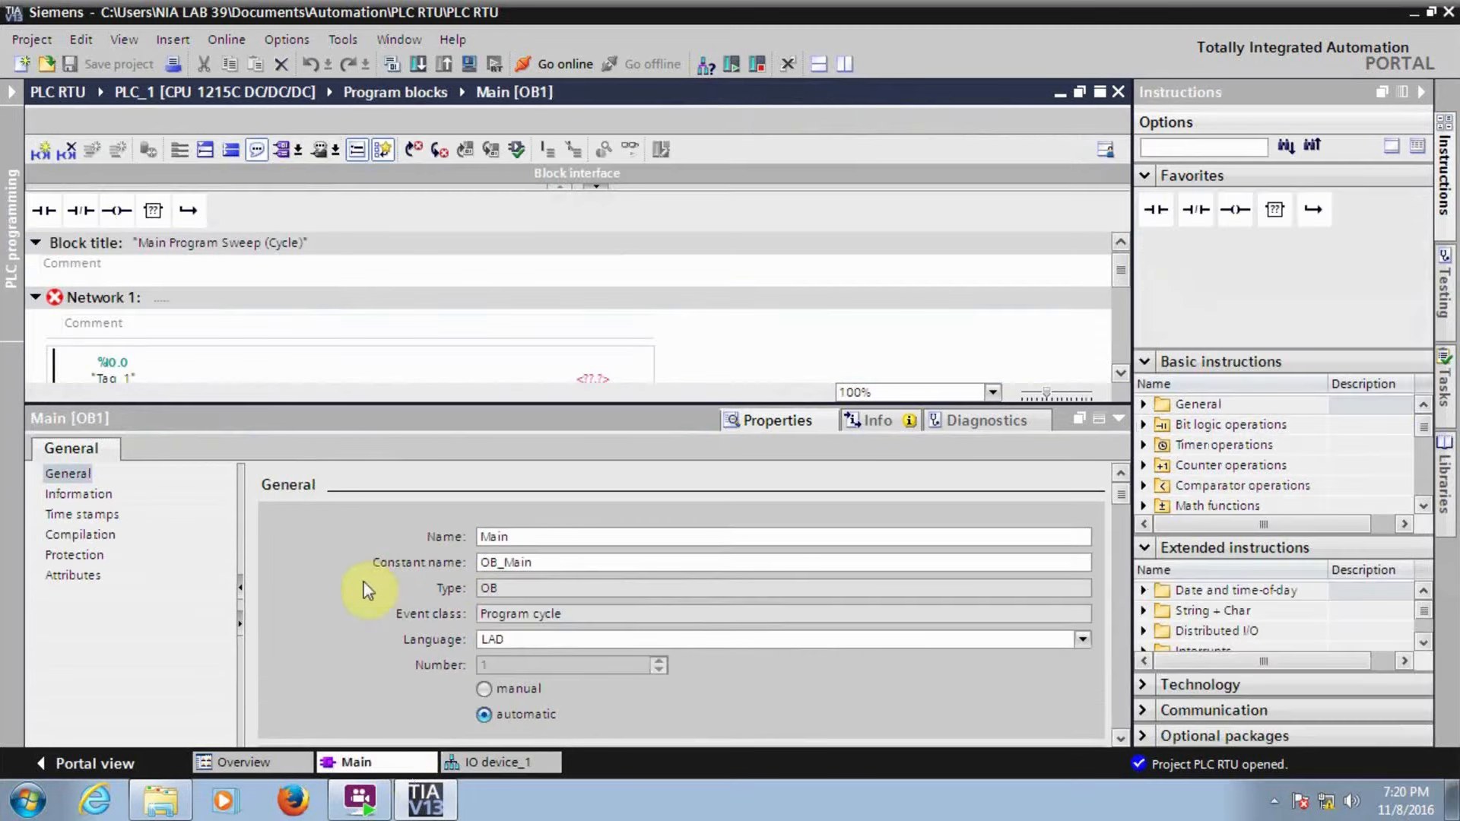
{"action": "left_click", "coordinate": [1118, 419]}
{"action": "left_click", "coordinate": [157, 462]}
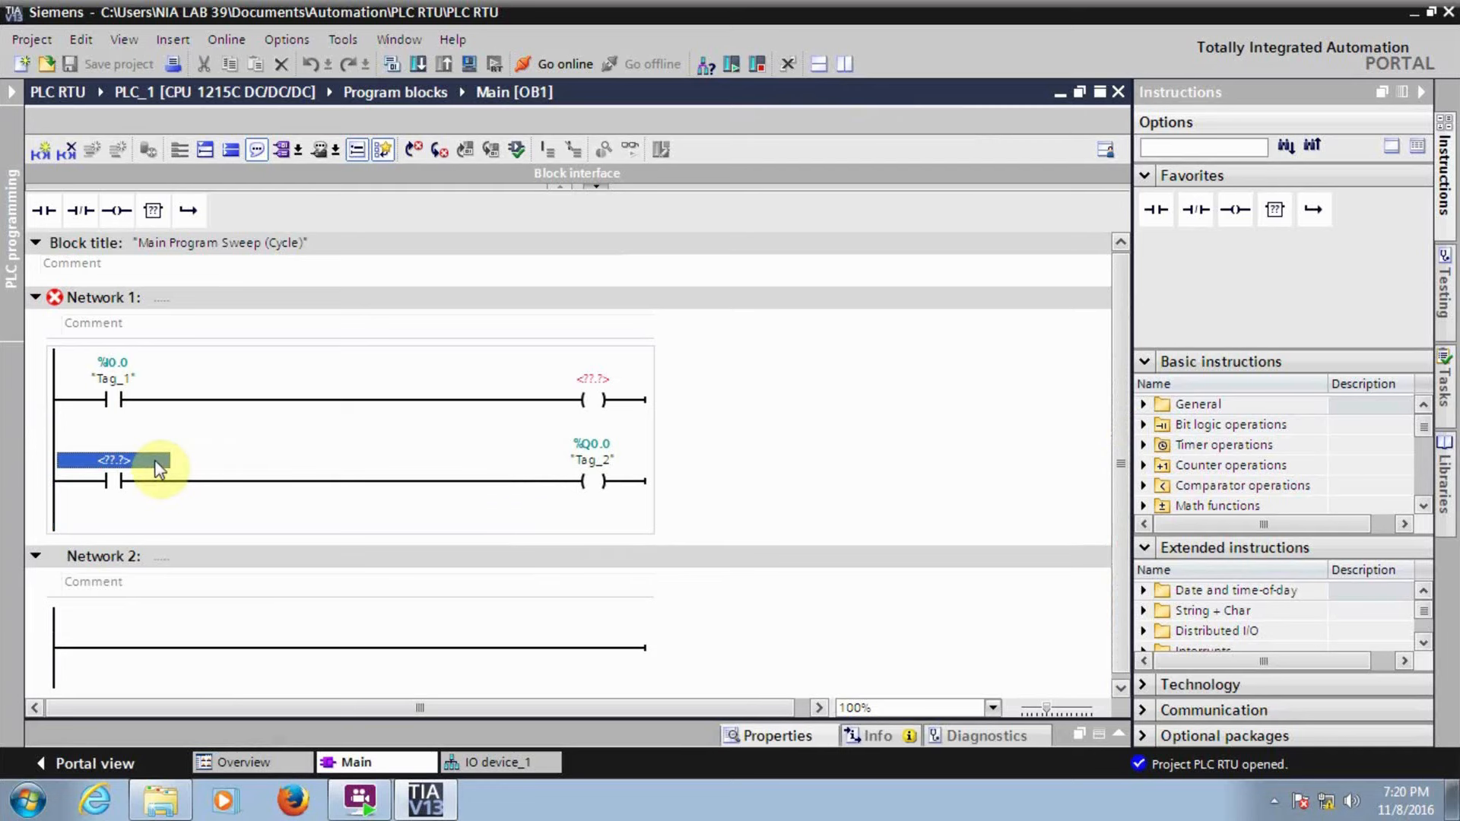
{"action": "type", "text": "i2.0"}
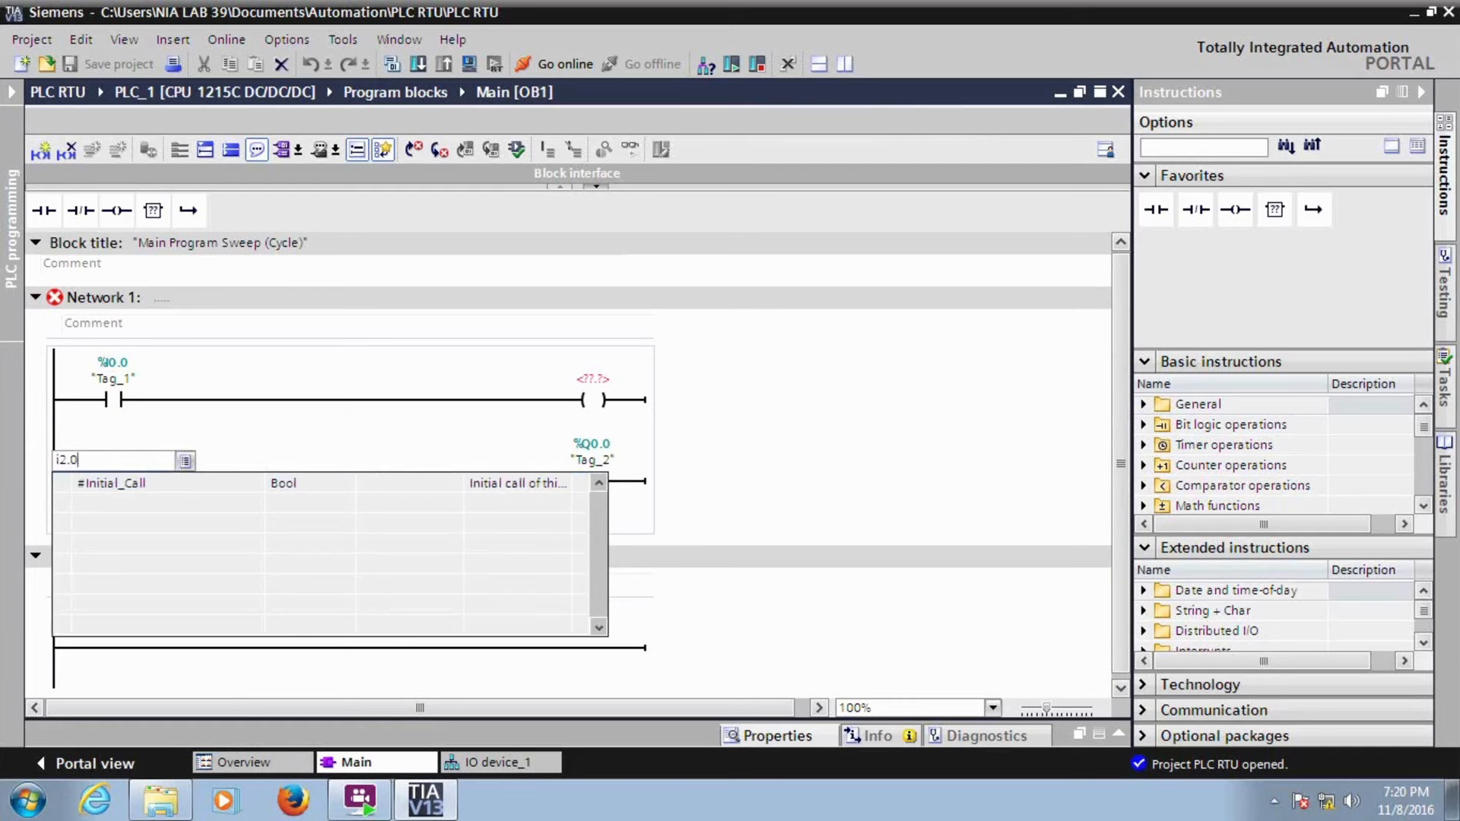
{"action": "left_click", "coordinate": [878, 490]}
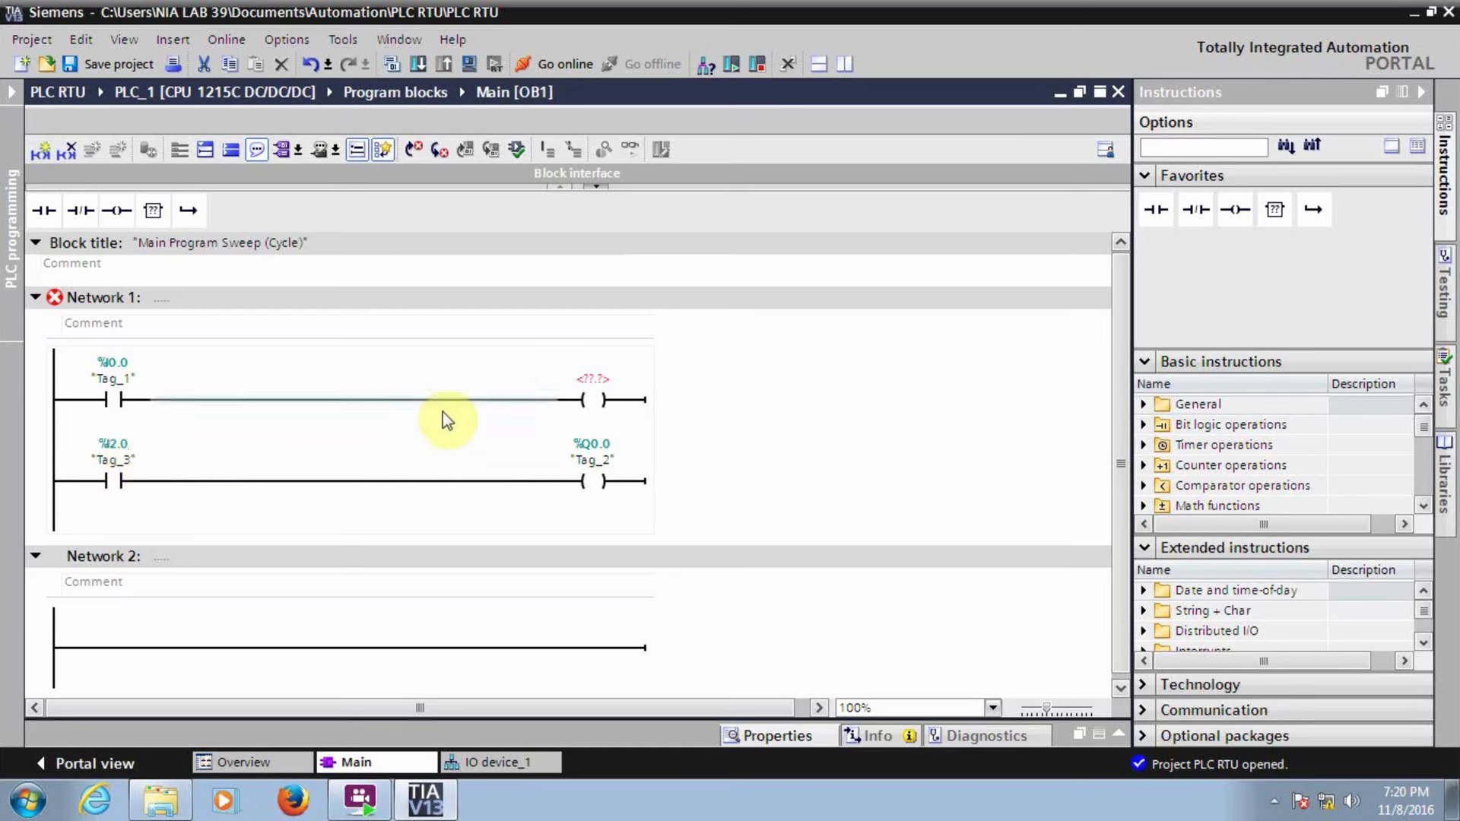
Assign remote output %Q2.0 to the coil of the first rung in Main's Network 1.
{"action": "left_click", "coordinate": [605, 383]}
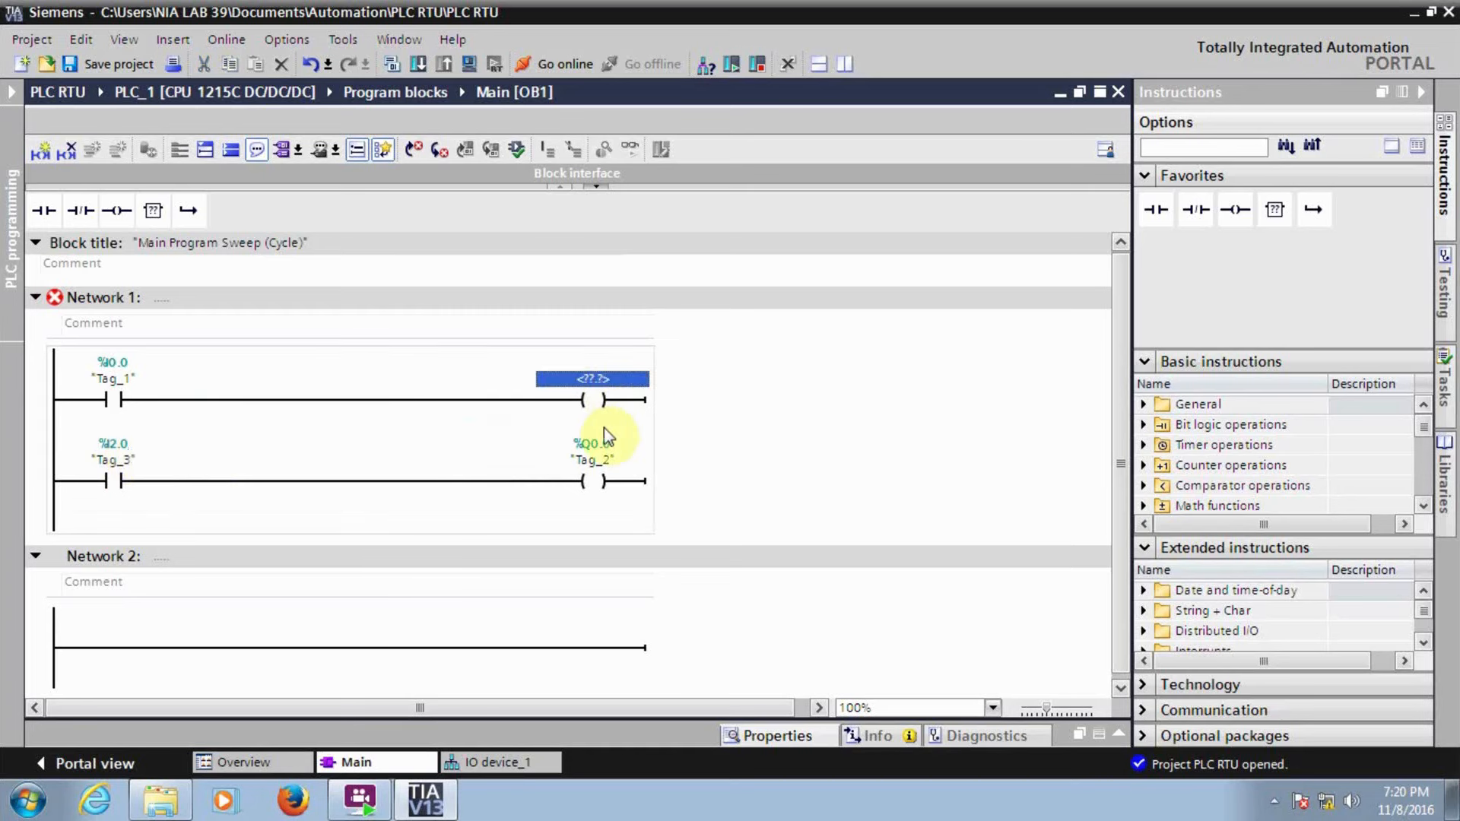
{"action": "type", "text": "q"}
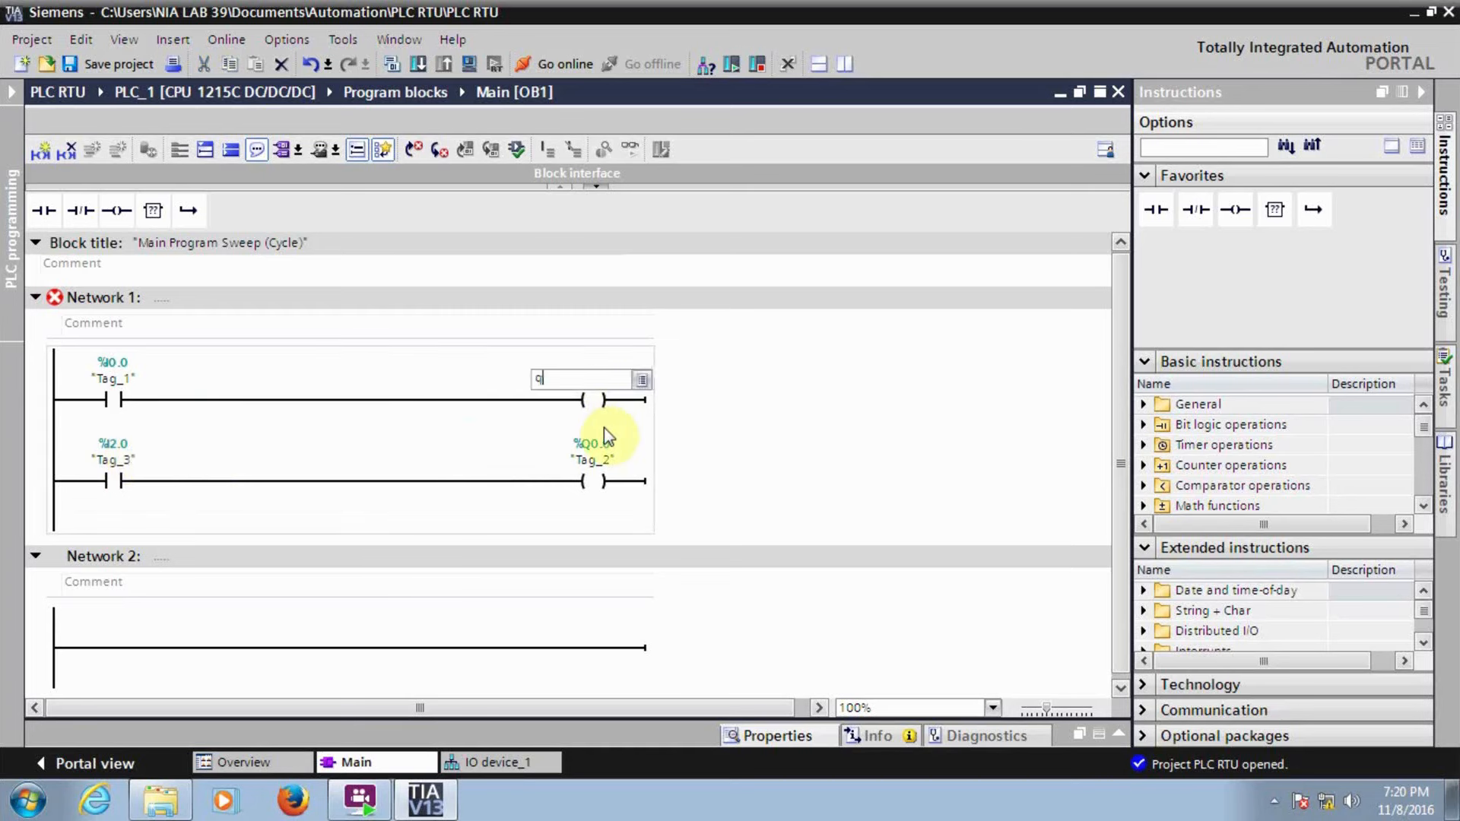
{"action": "type", "text": "2.0"}
{"action": "key", "text": "Return"}
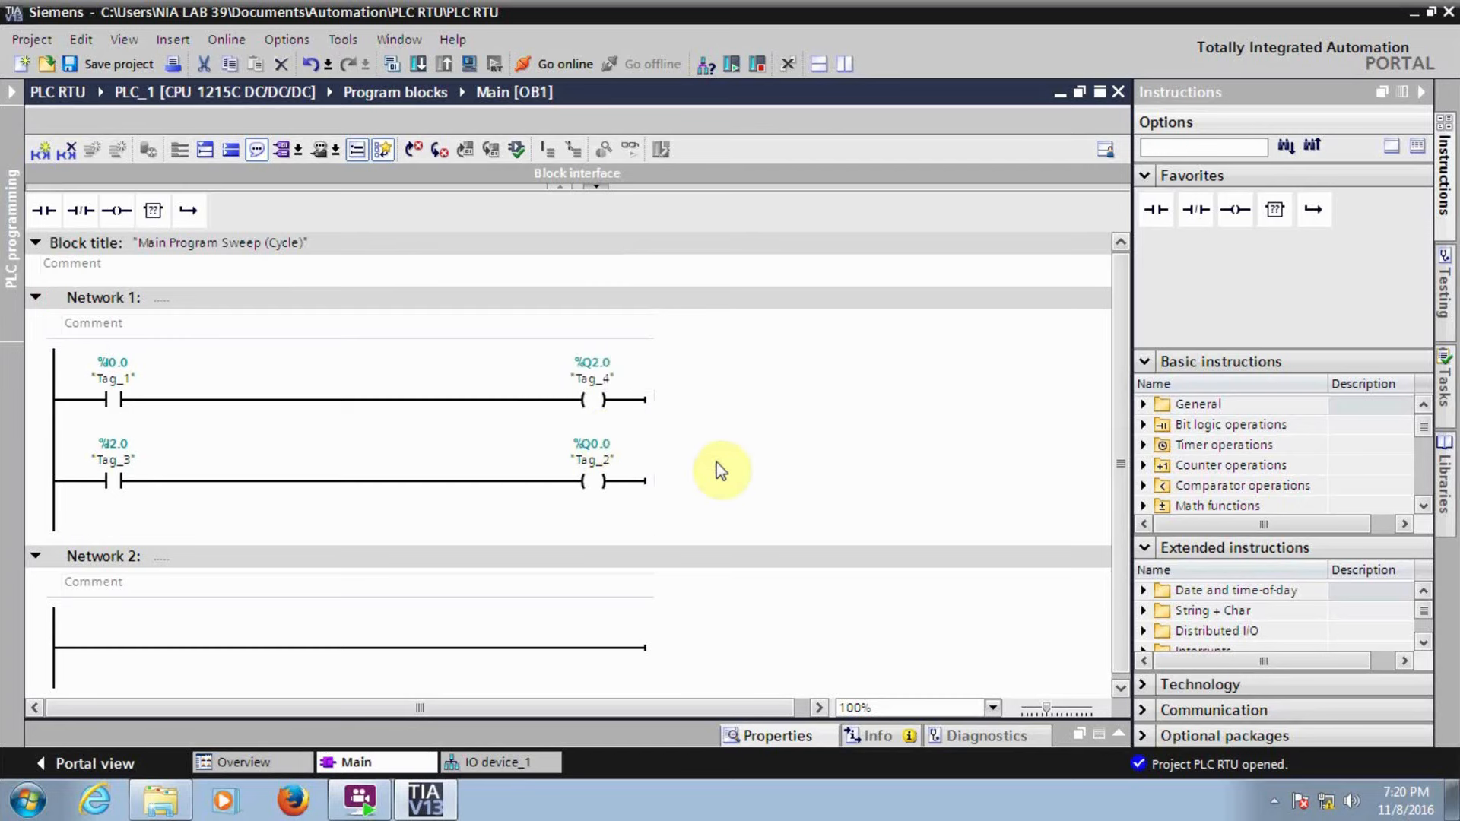
Check the output addresses of the digital output module in slot 4 of IO device_1, then collapse its properties.
{"action": "left_click", "coordinate": [530, 757]}
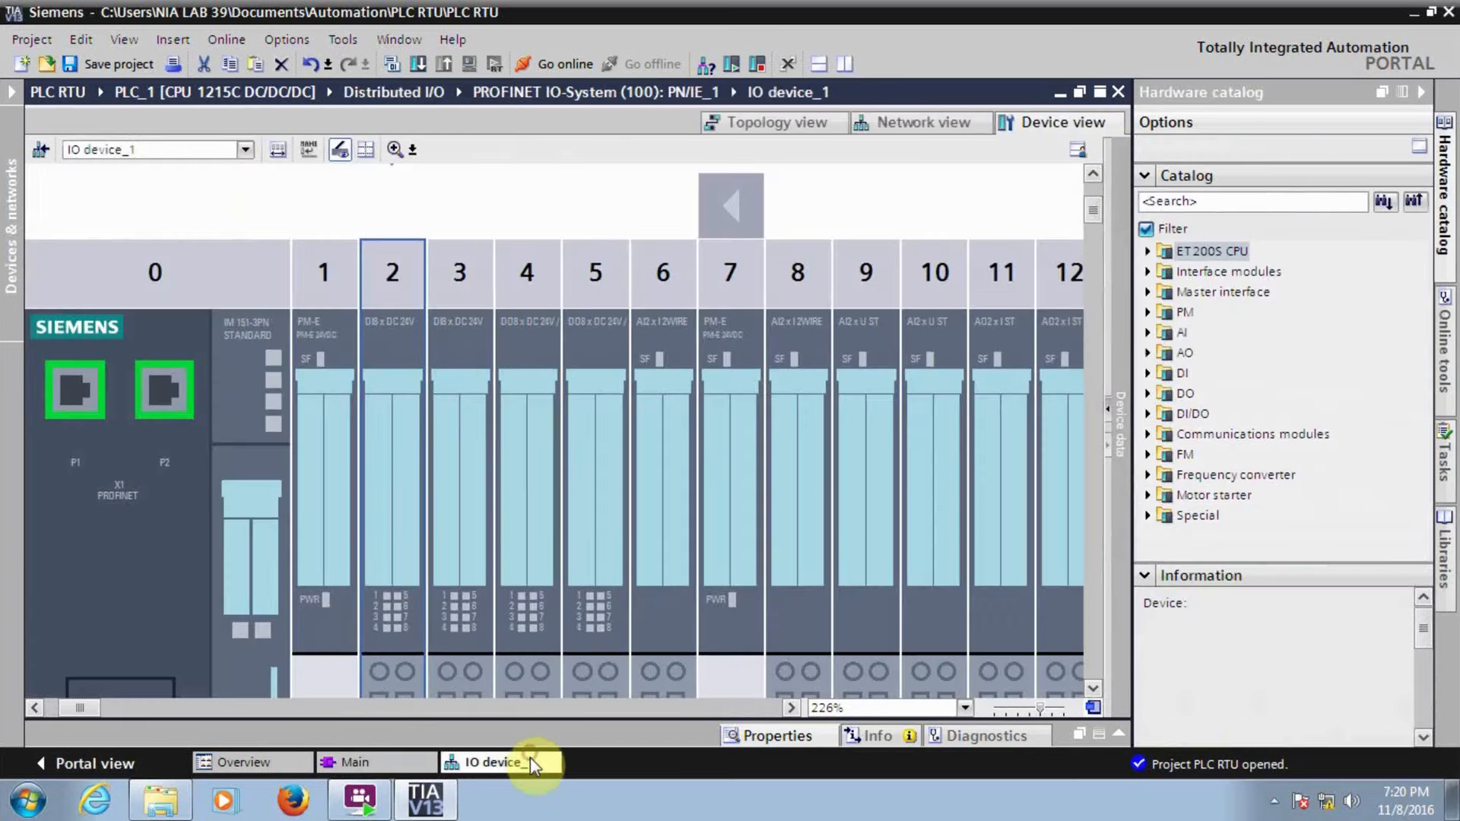
{"action": "left_click", "coordinate": [537, 362]}
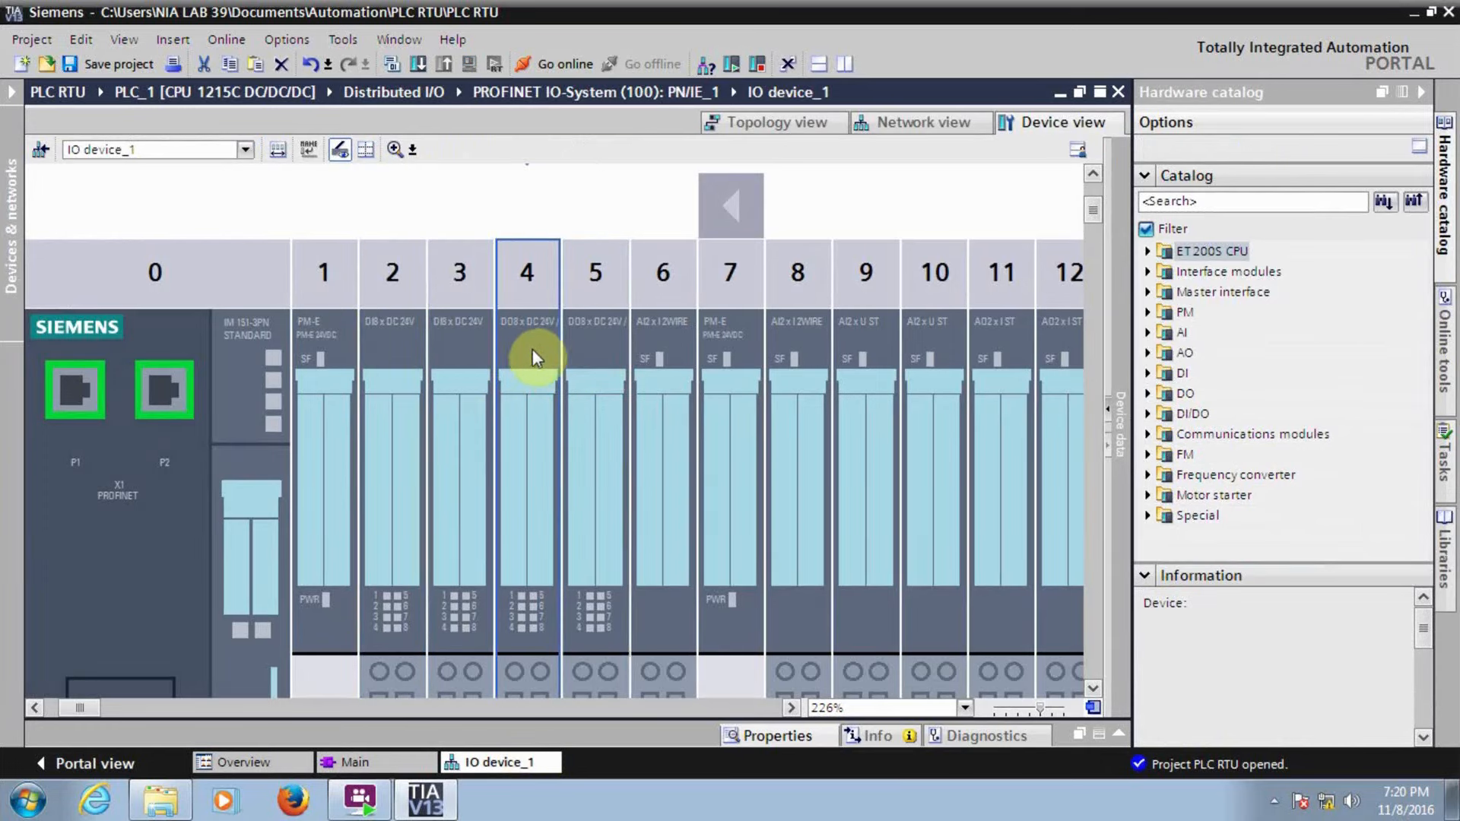
{"action": "double_click", "coordinate": [532, 358]}
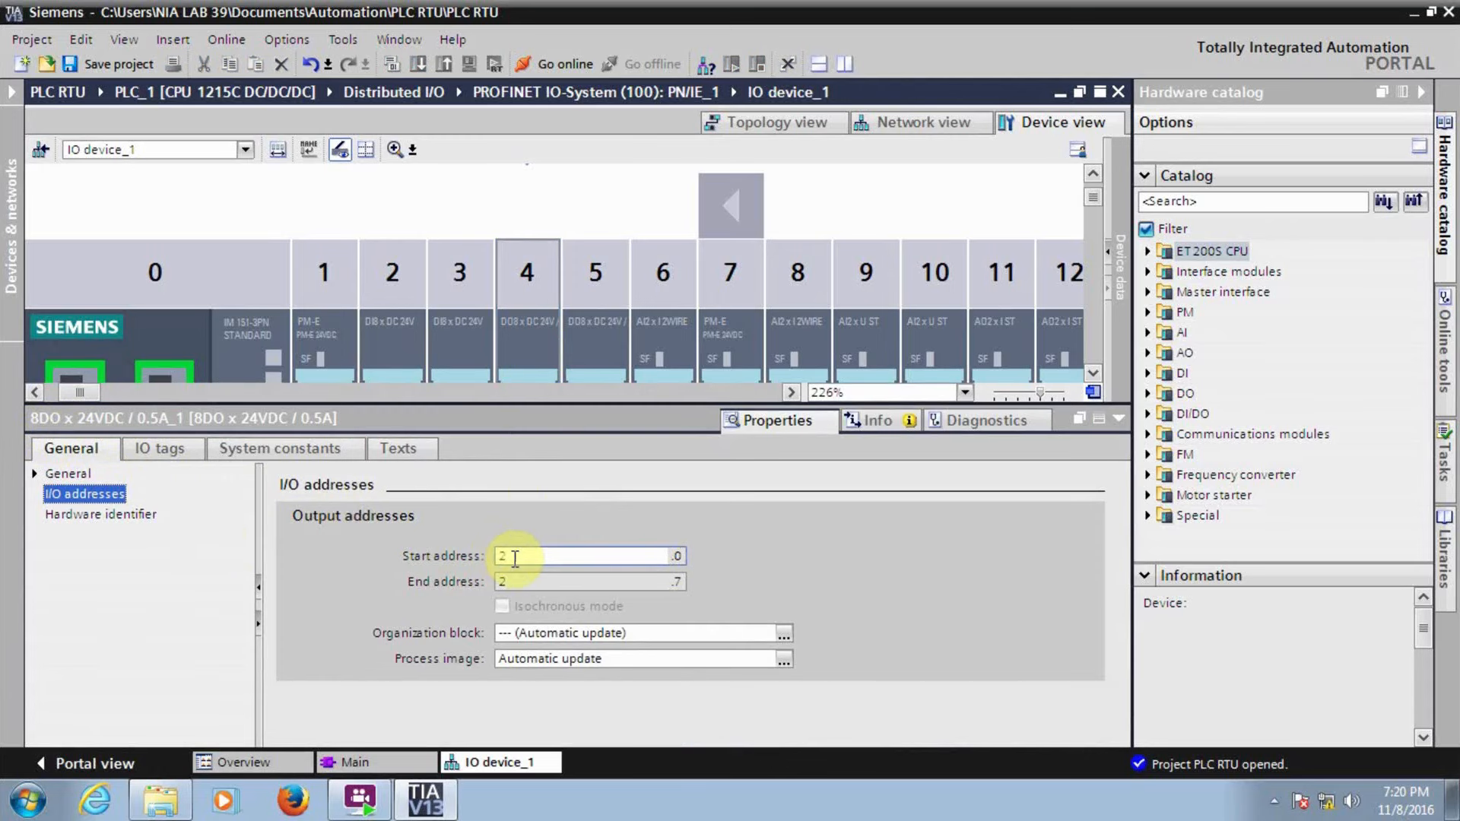
{"action": "left_click", "coordinate": [1118, 418]}
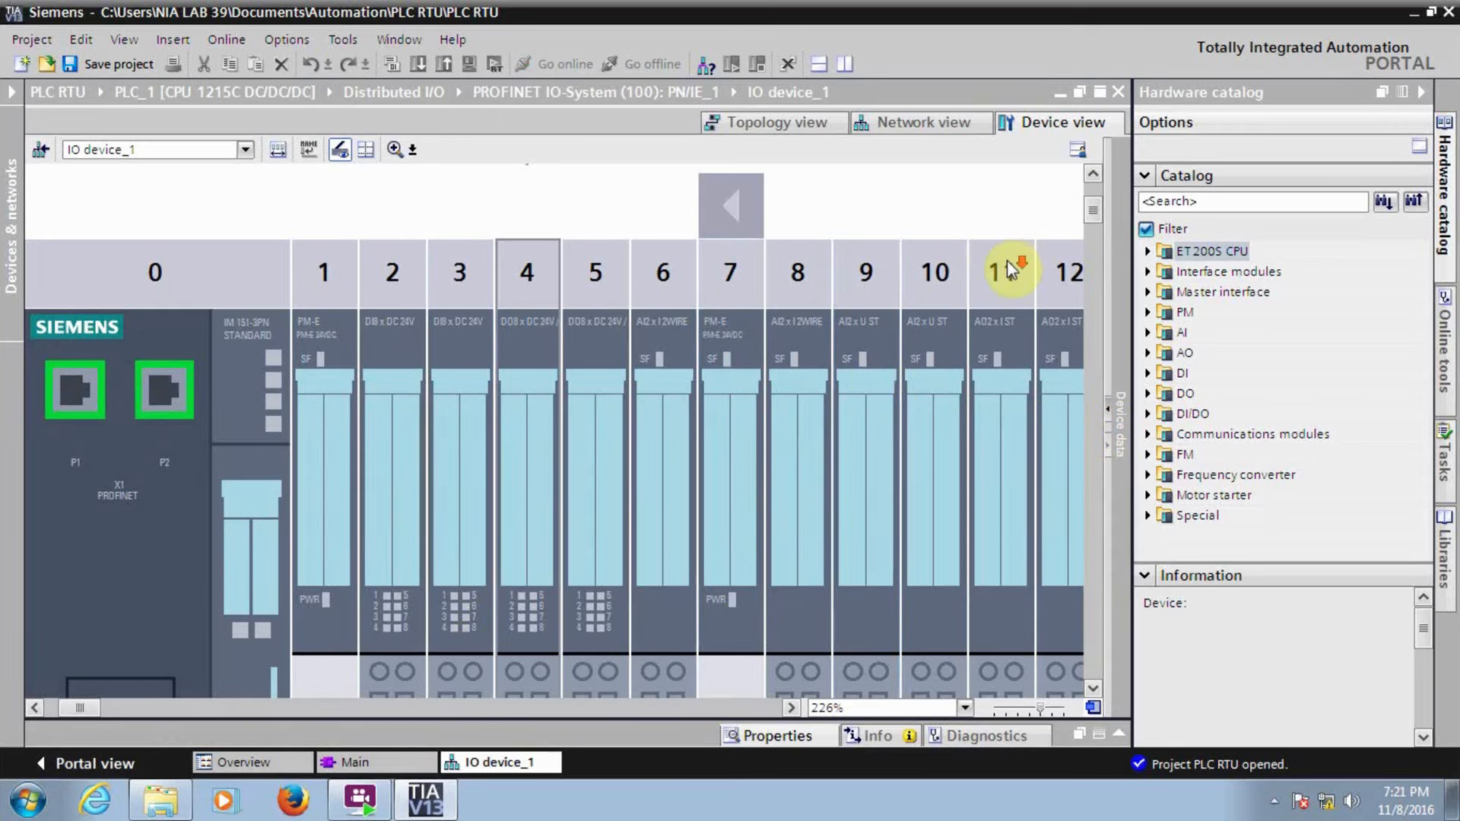
Return to Main and compile the hardware and software (only changes) of PLC_1, then collapse the project tree.
{"action": "left_click", "coordinate": [382, 769]}
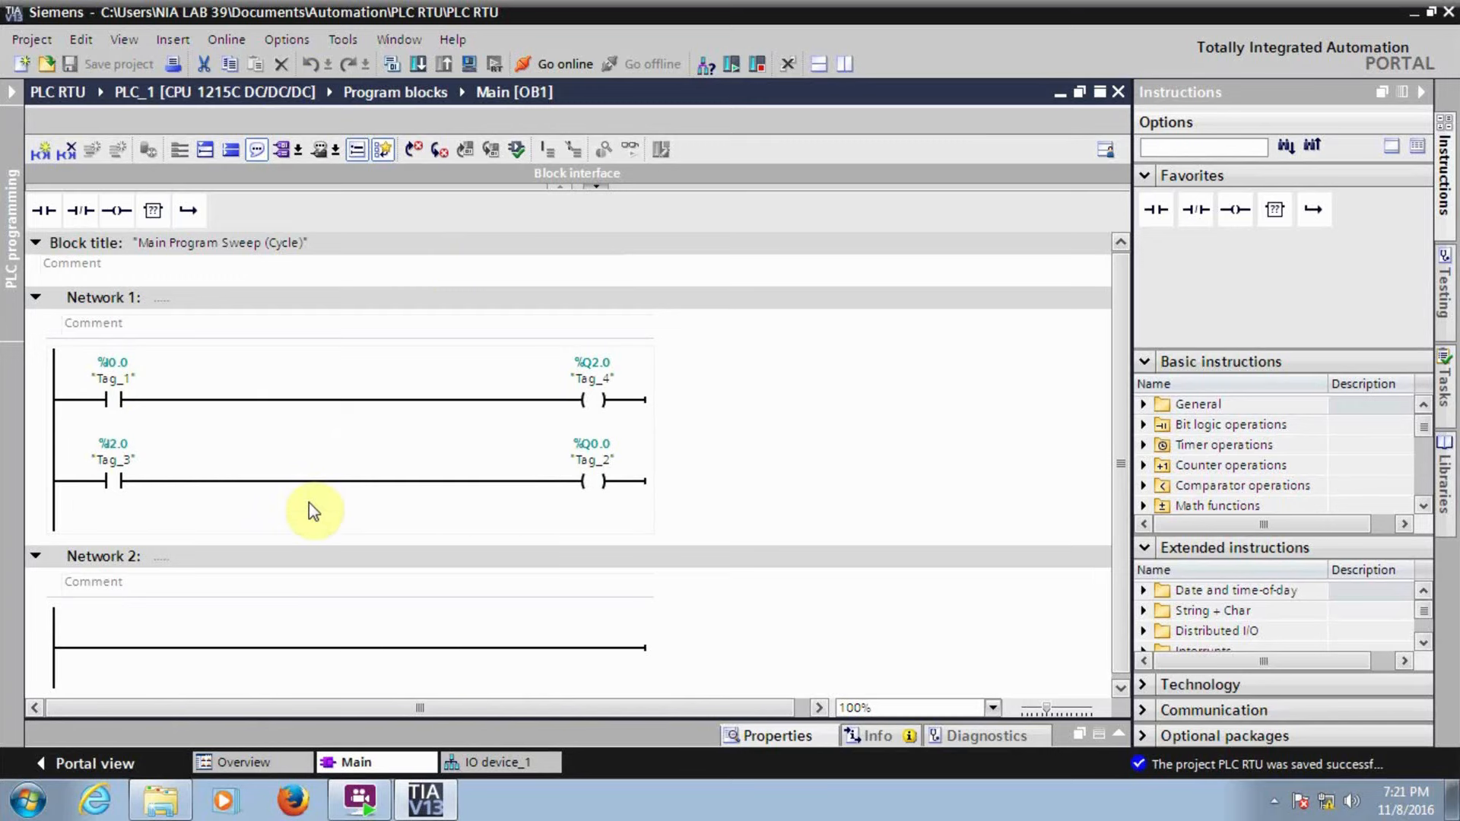
{"action": "left_click", "coordinate": [17, 94]}
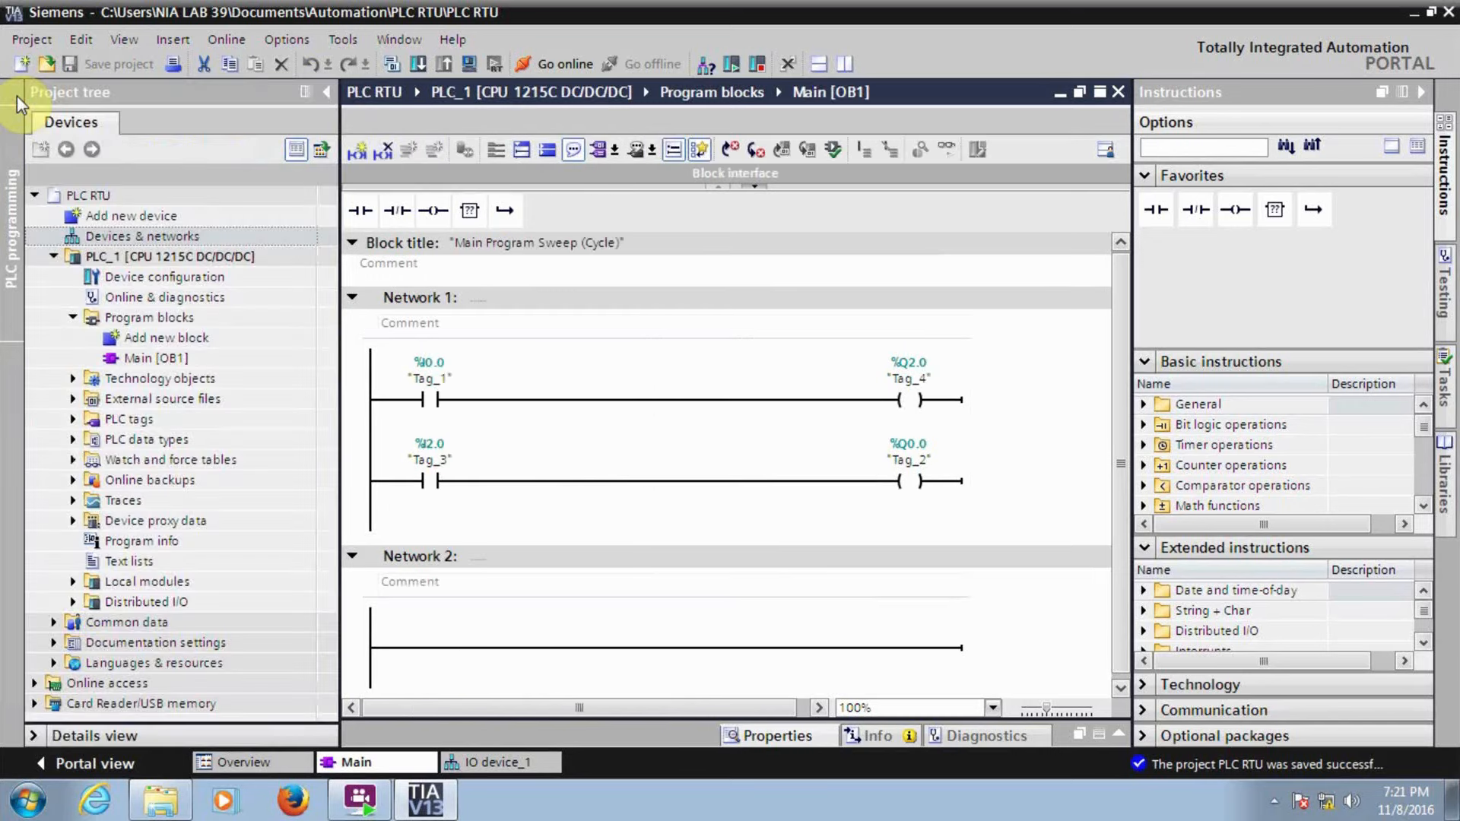
{"action": "left_click", "coordinate": [144, 260]}
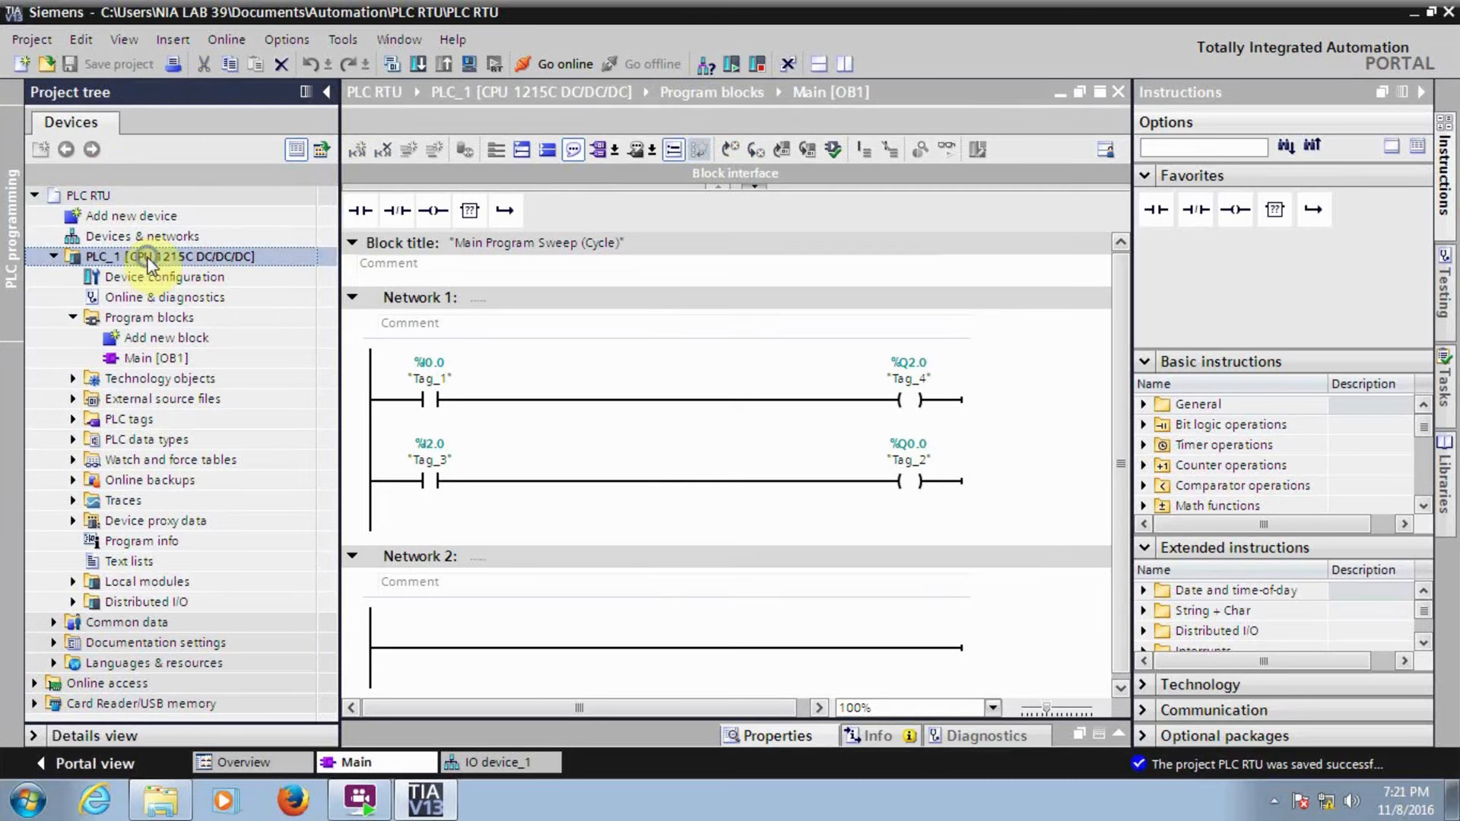
{"action": "right_click", "coordinate": [147, 257]}
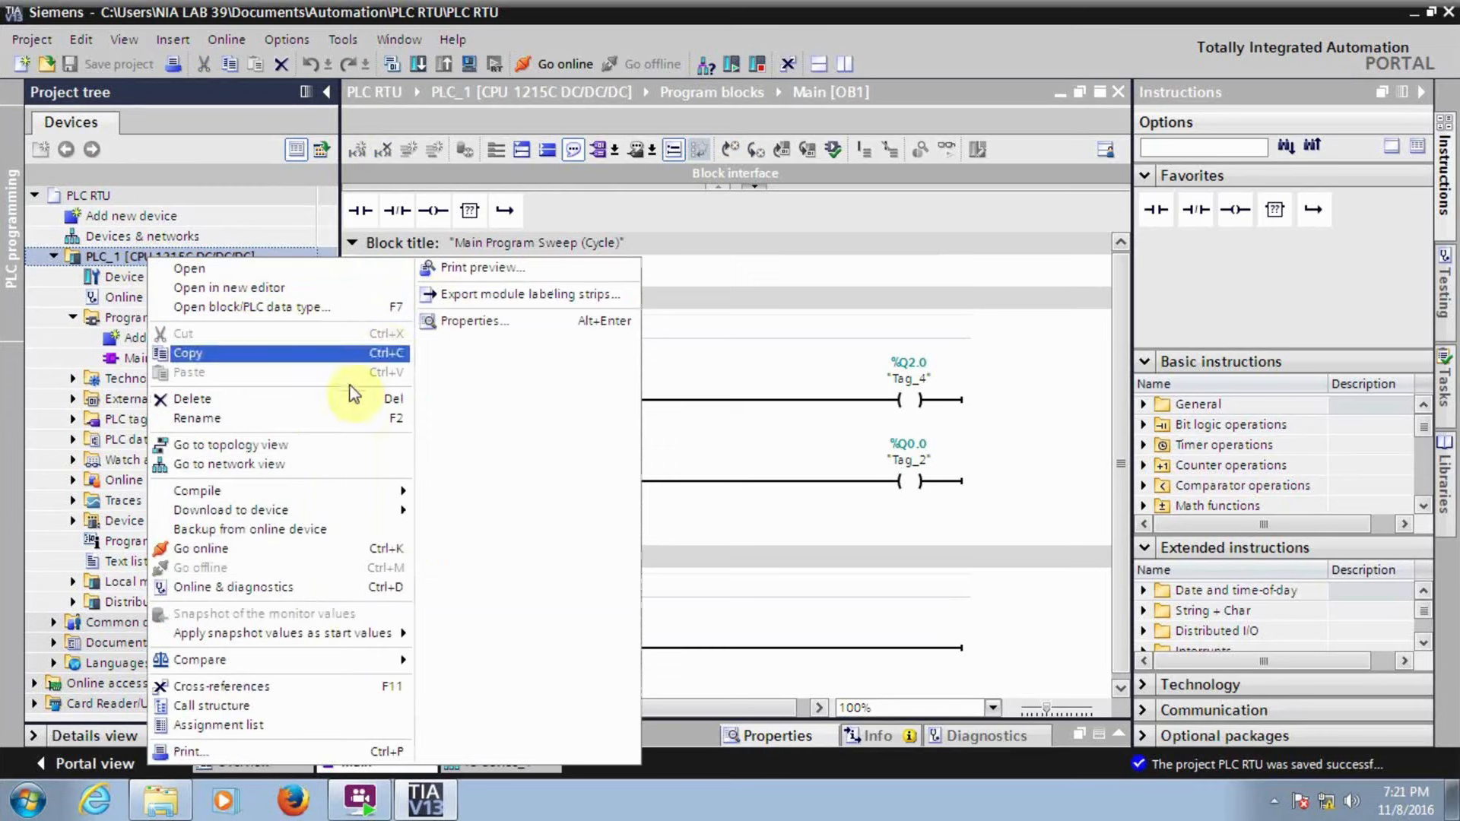
{"action": "mouse_move", "coordinate": [312, 493]}
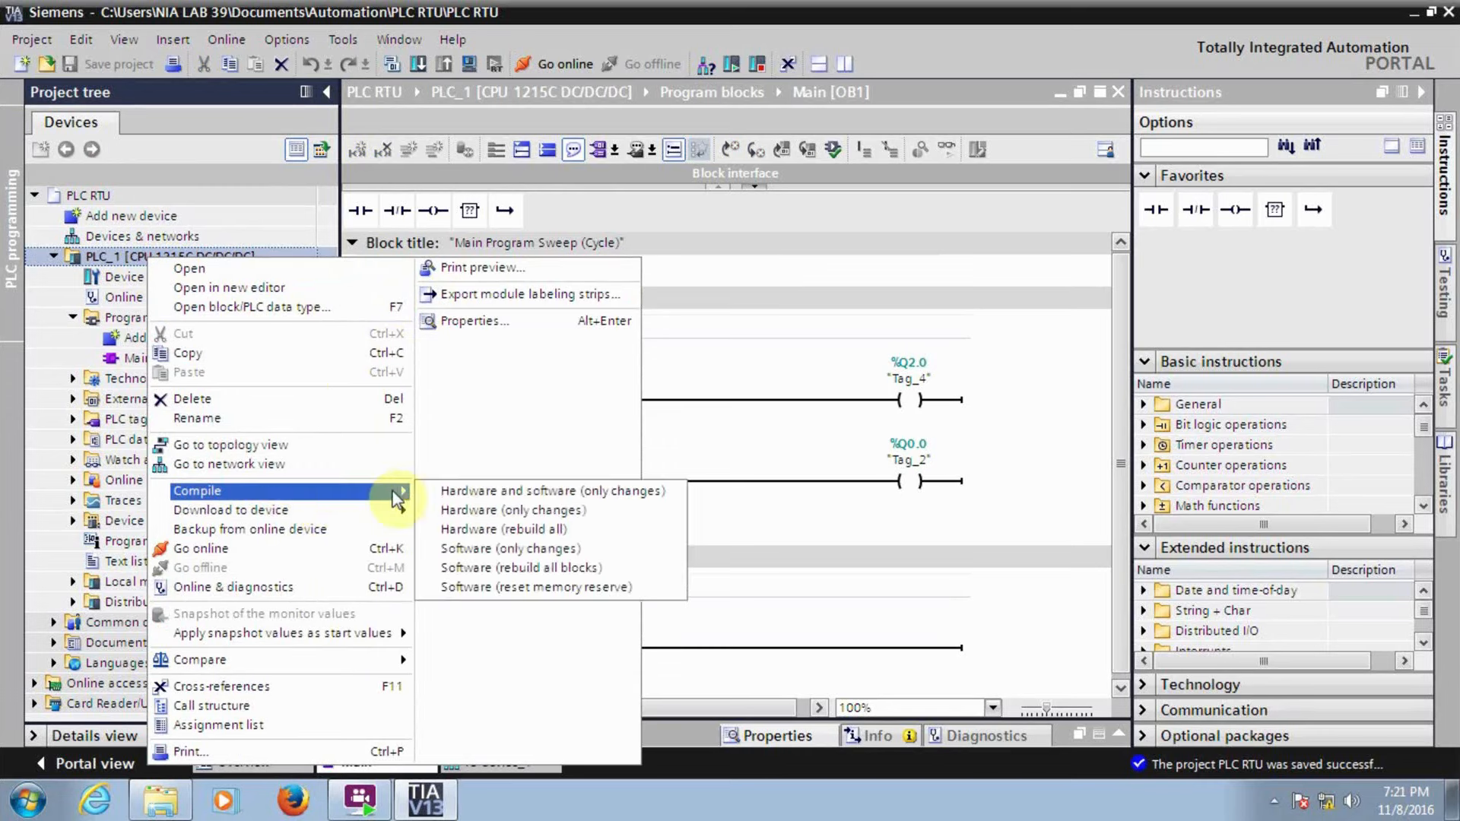
{"action": "left_click", "coordinate": [468, 489]}
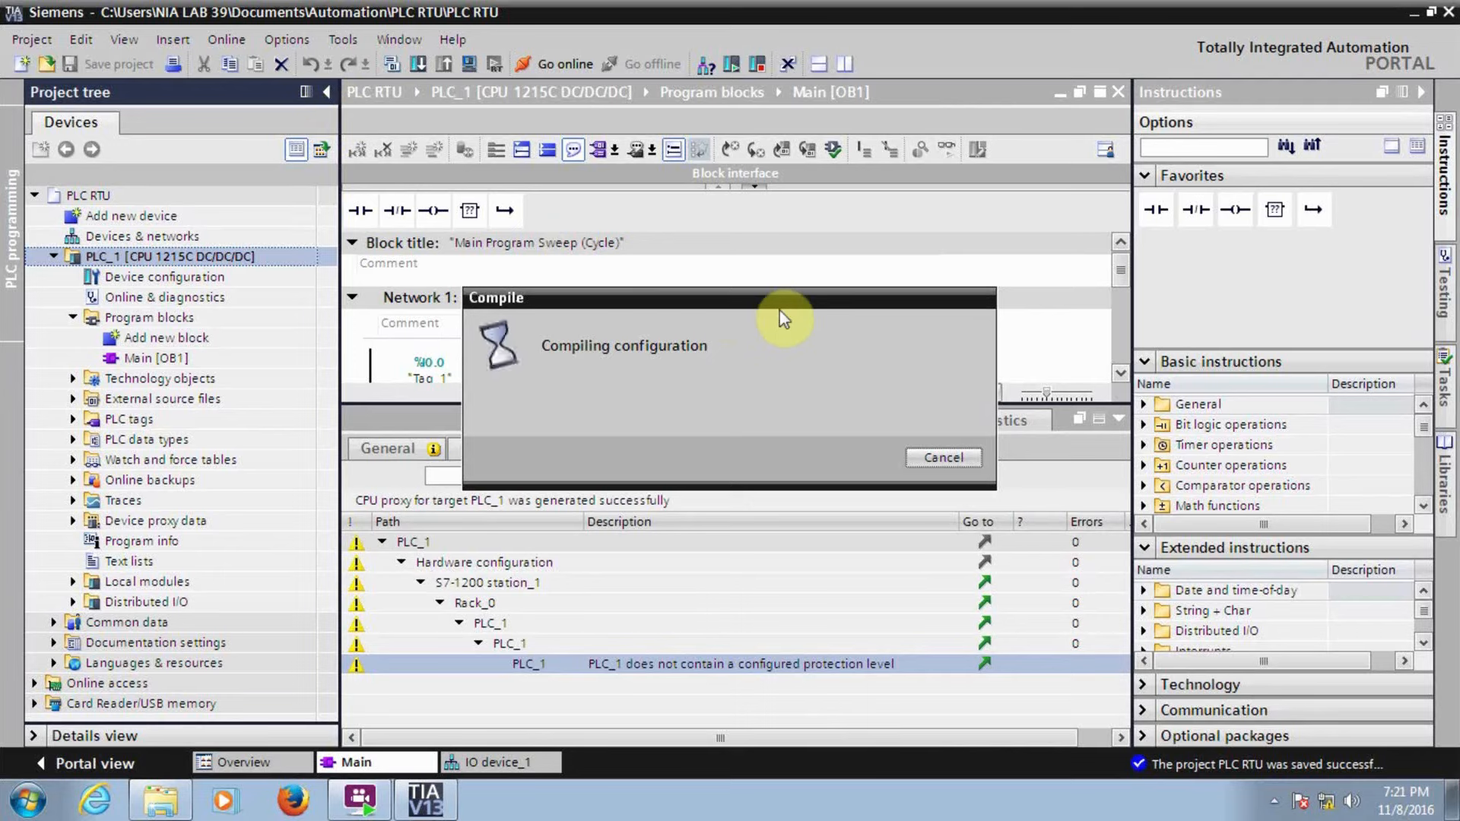
{"action": "left_click", "coordinate": [327, 92]}
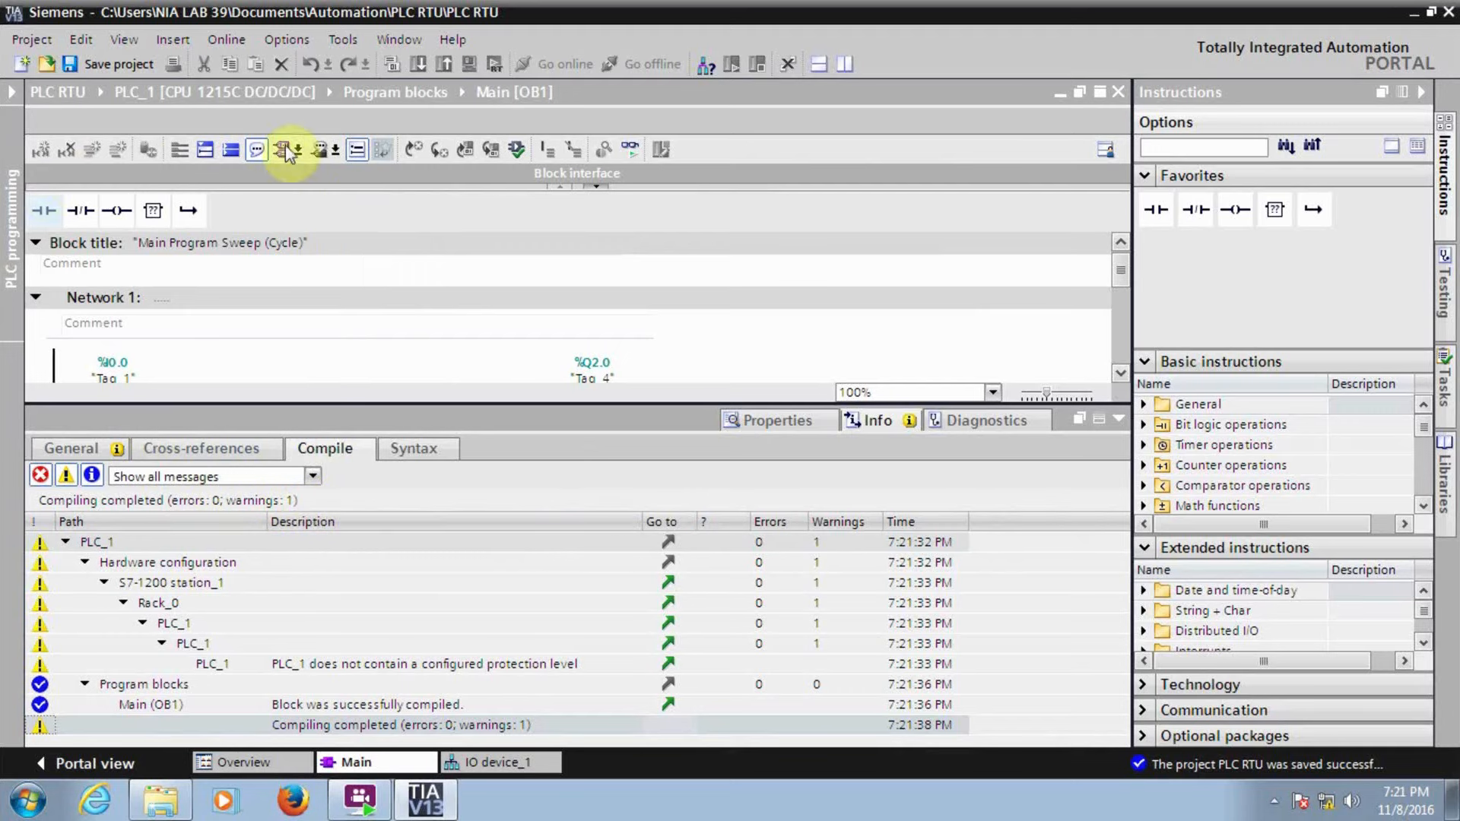
Start a download of PLC_1, search the subnet for compatible devices, and load to the S7-1200 at 192.168.0.1.
{"action": "left_click", "coordinate": [12, 91]}
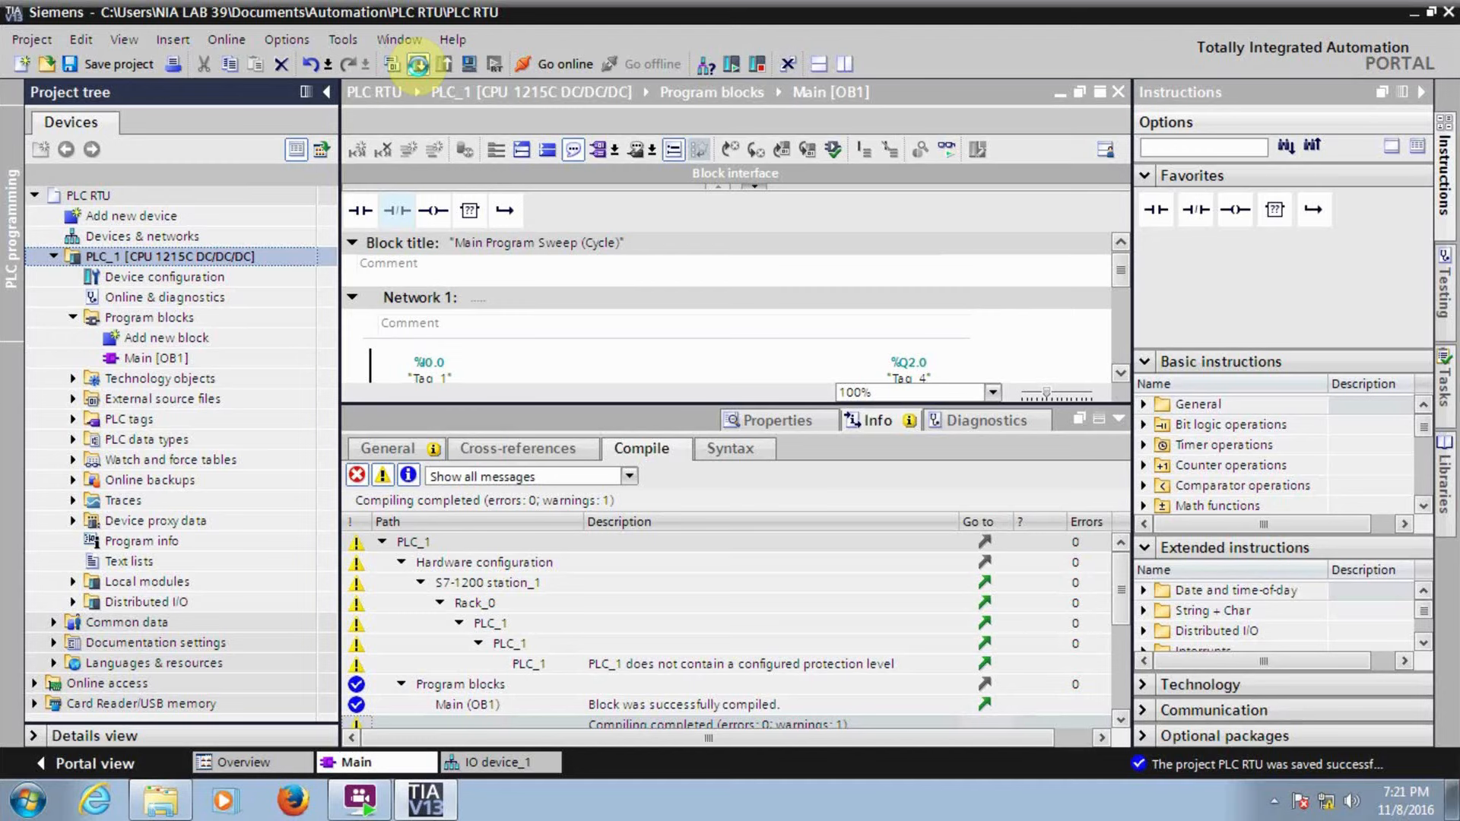
{"action": "left_click", "coordinate": [418, 64]}
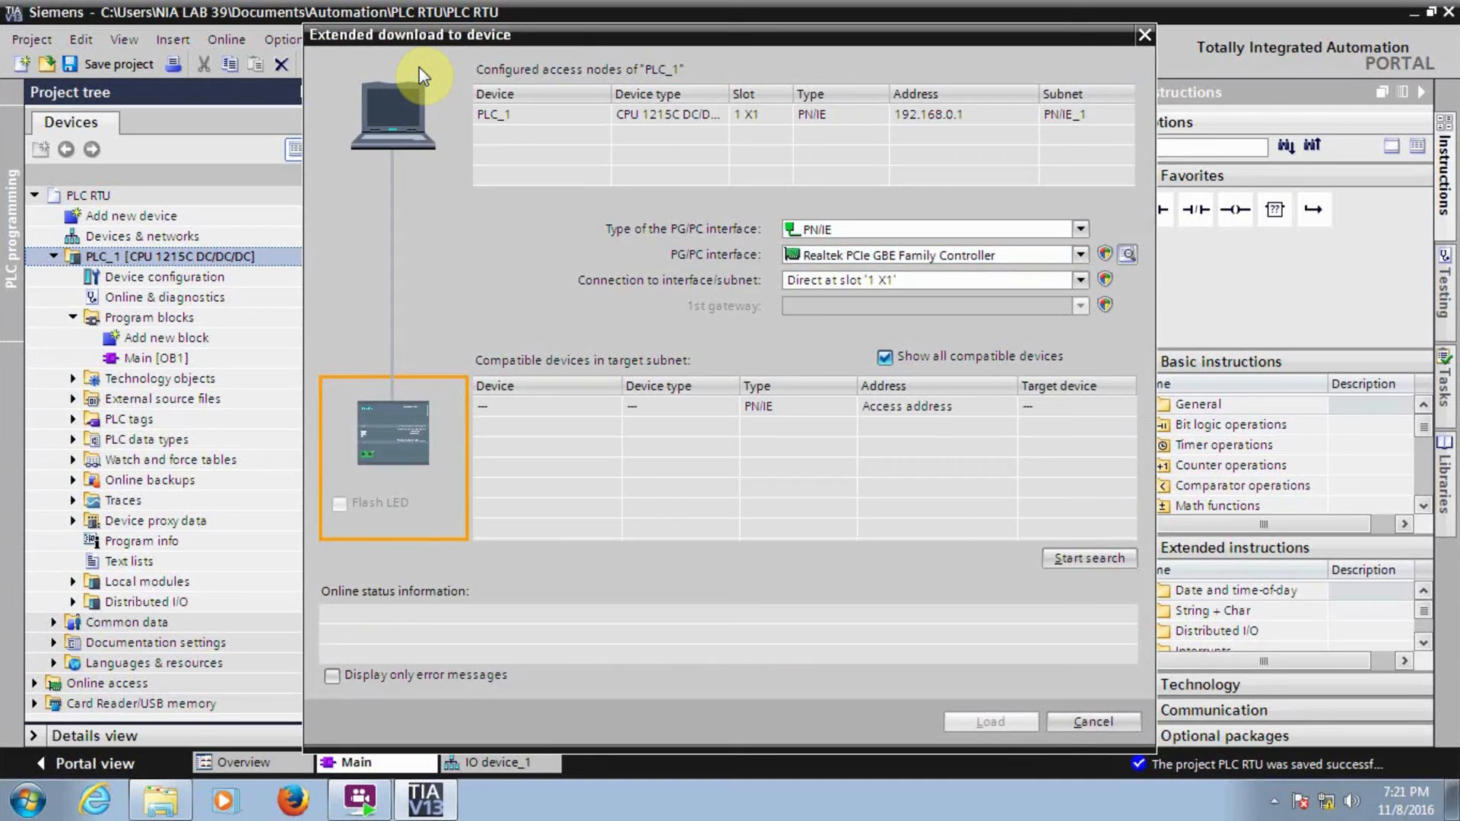
{"action": "left_click", "coordinate": [1101, 563]}
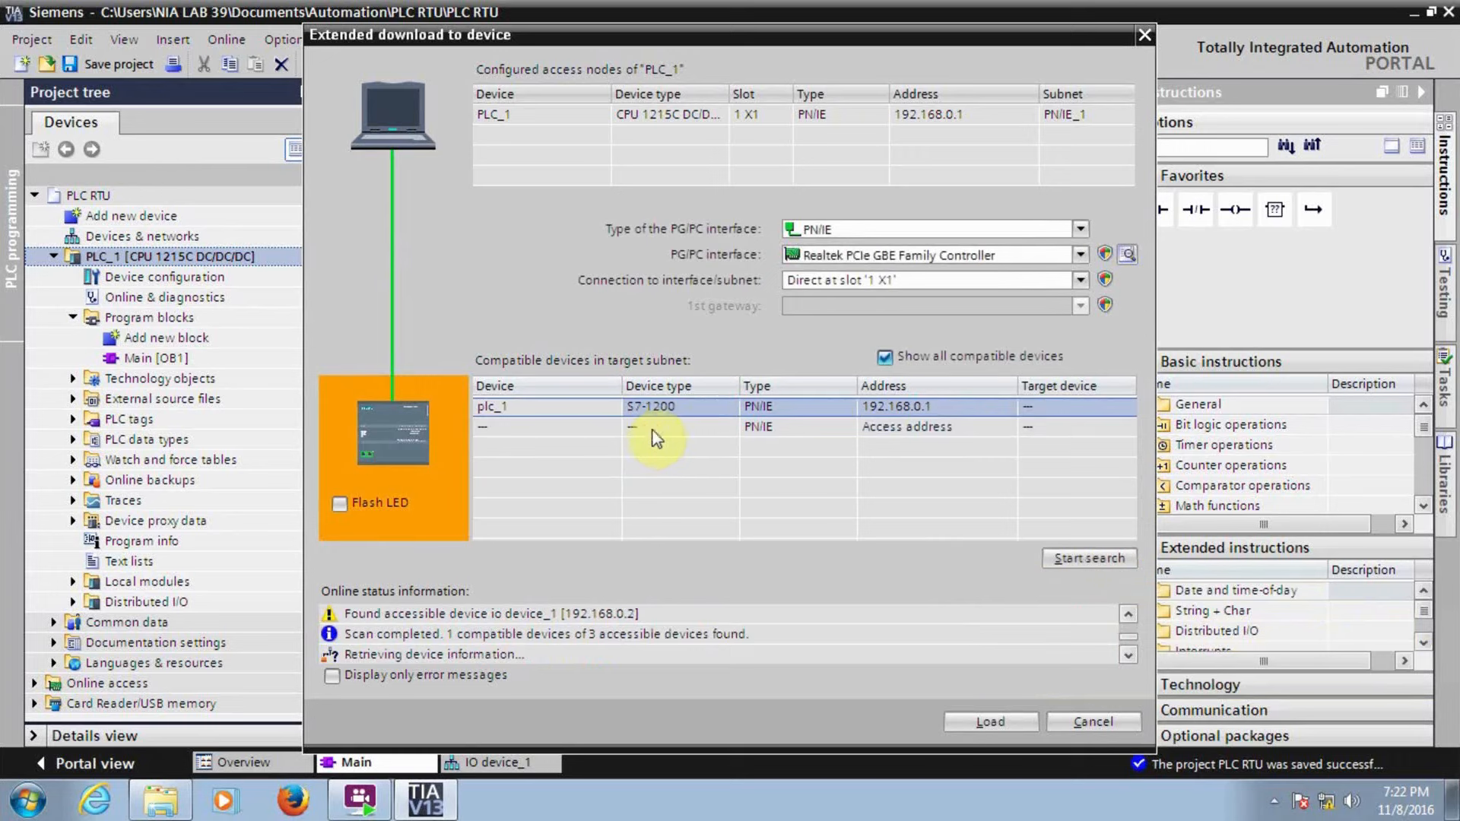
{"action": "left_click", "coordinate": [1003, 721]}
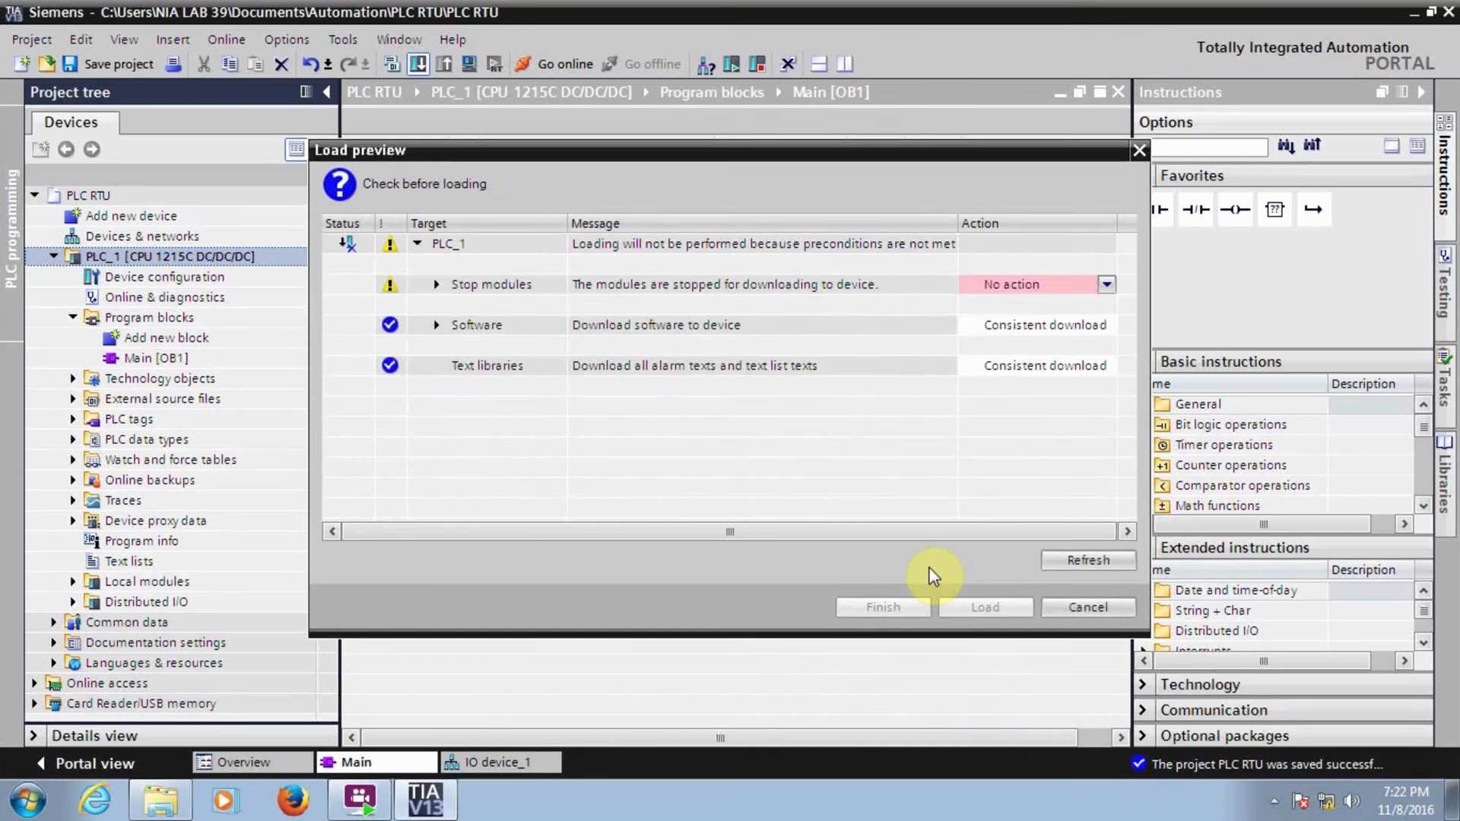
Set the Stop modules action to Stop all, load PLC_1, and finish the download with Start all enabled.
{"action": "left_click", "coordinate": [1101, 285]}
{"action": "left_click", "coordinate": [1072, 319]}
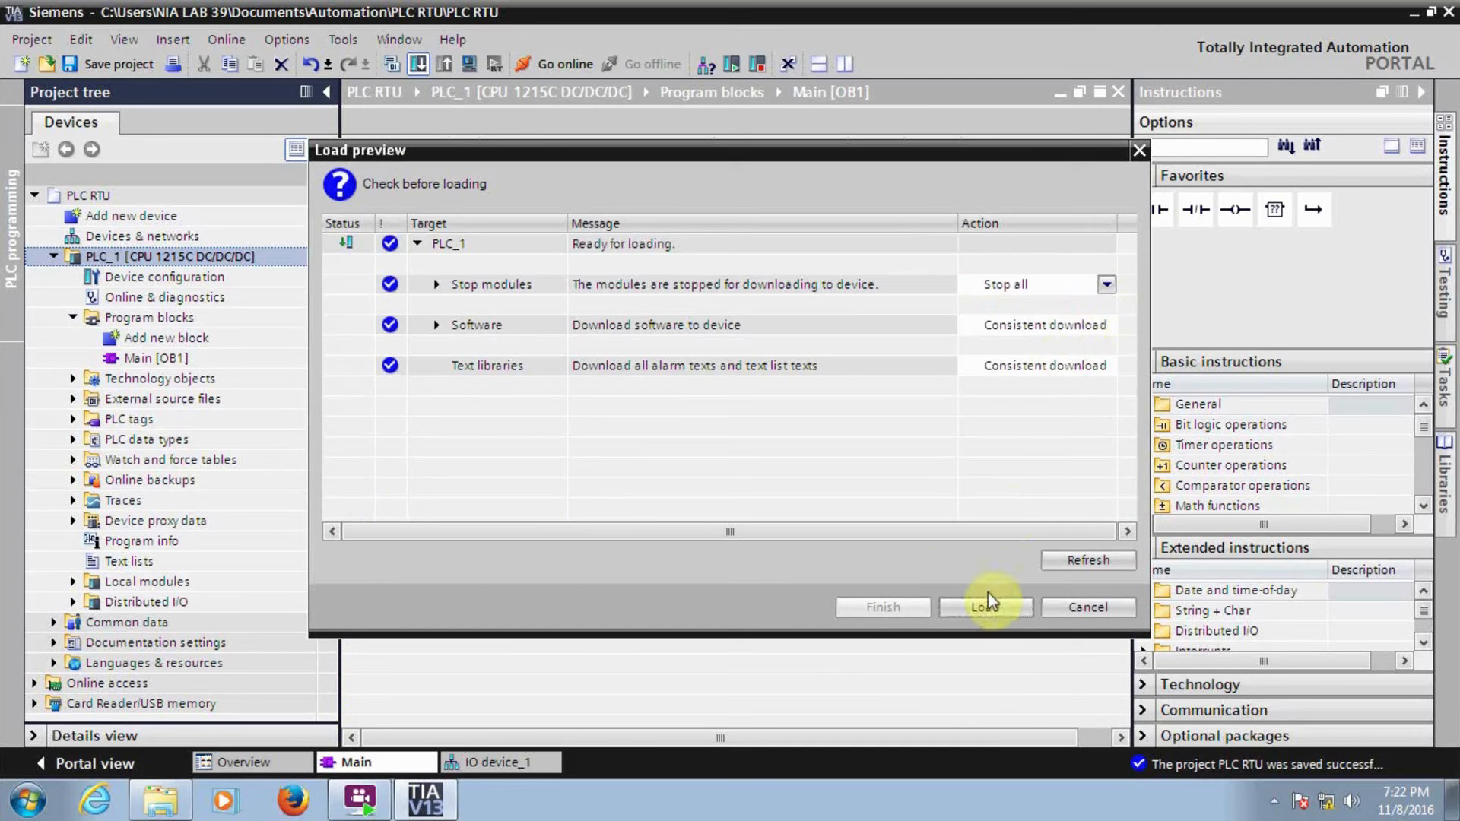
{"action": "left_click", "coordinate": [988, 607]}
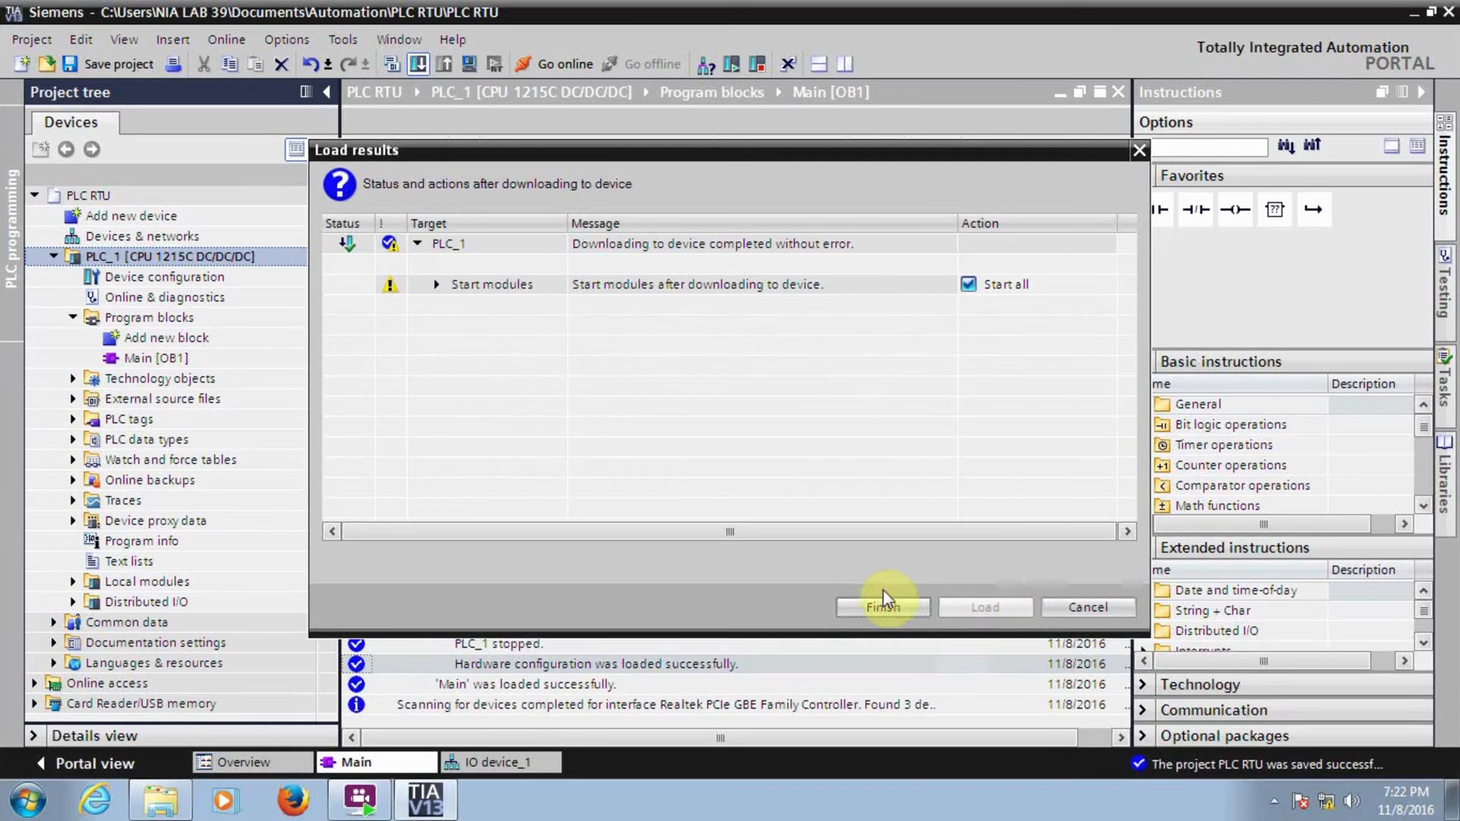
{"action": "left_click", "coordinate": [882, 608]}
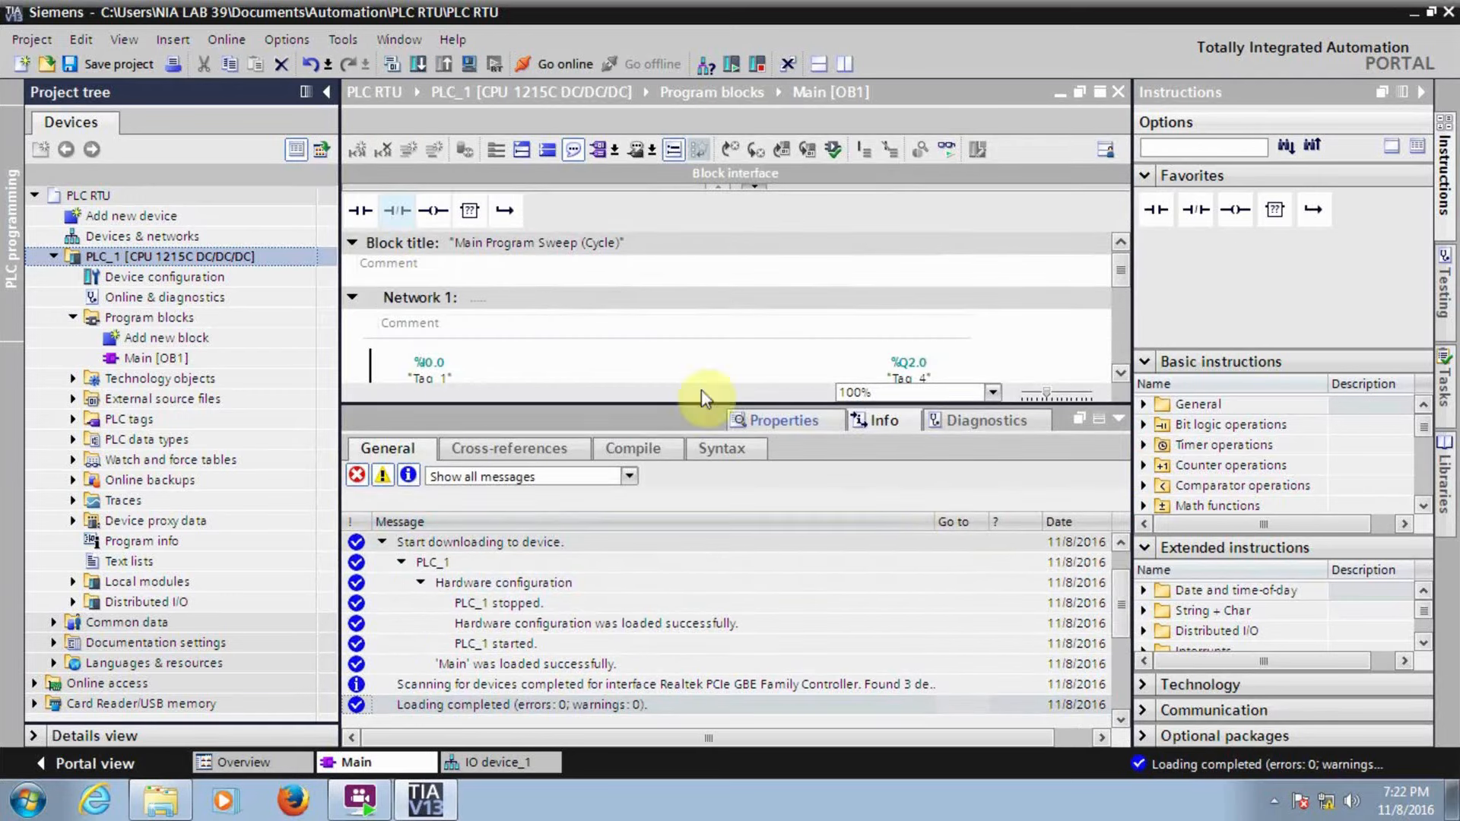
Collapse the project tree and message area, then turn on online monitoring of Main's ladder networks.
{"action": "left_click", "coordinate": [327, 92]}
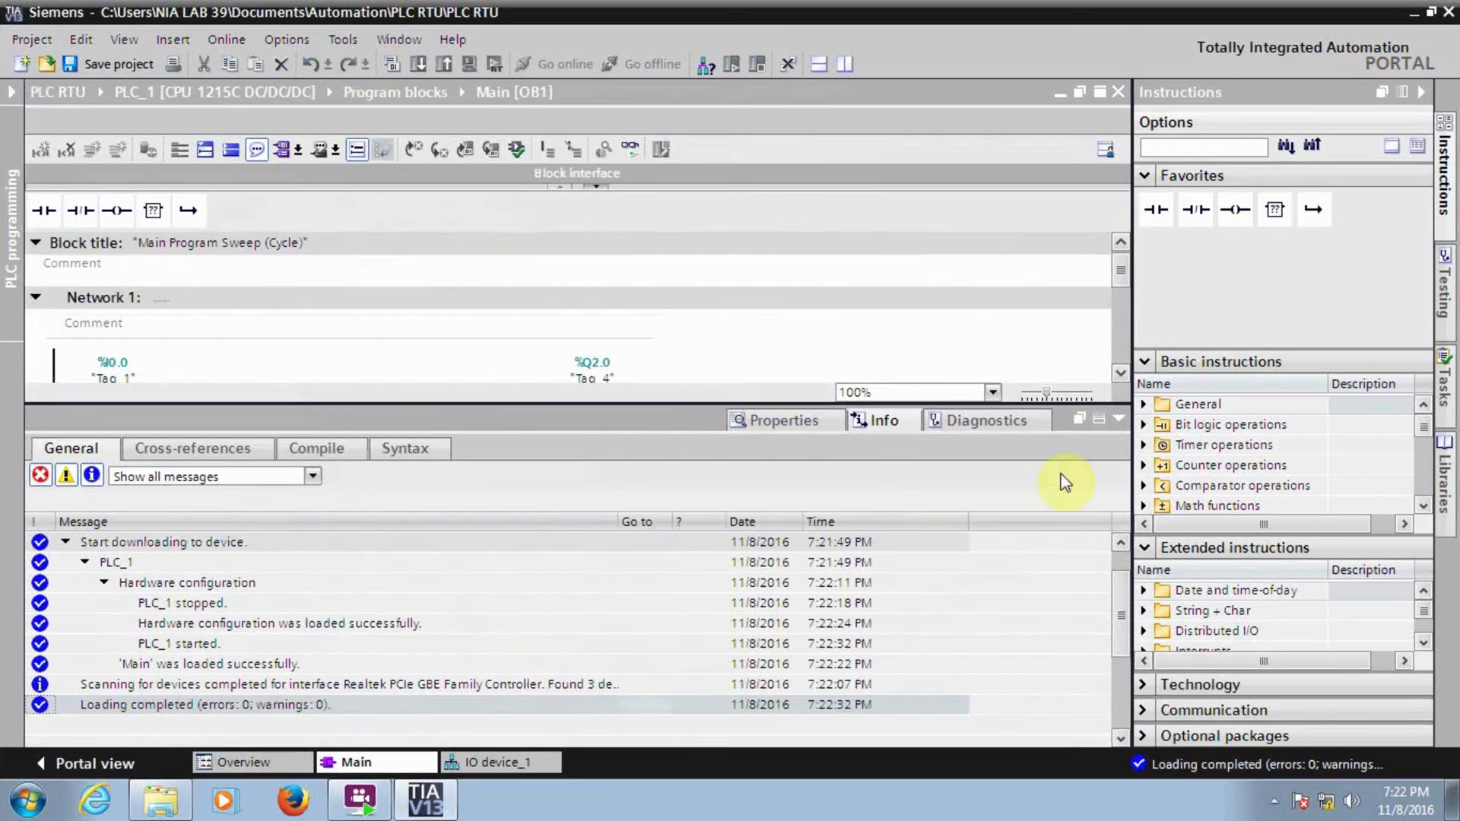
{"action": "left_click", "coordinate": [1118, 420]}
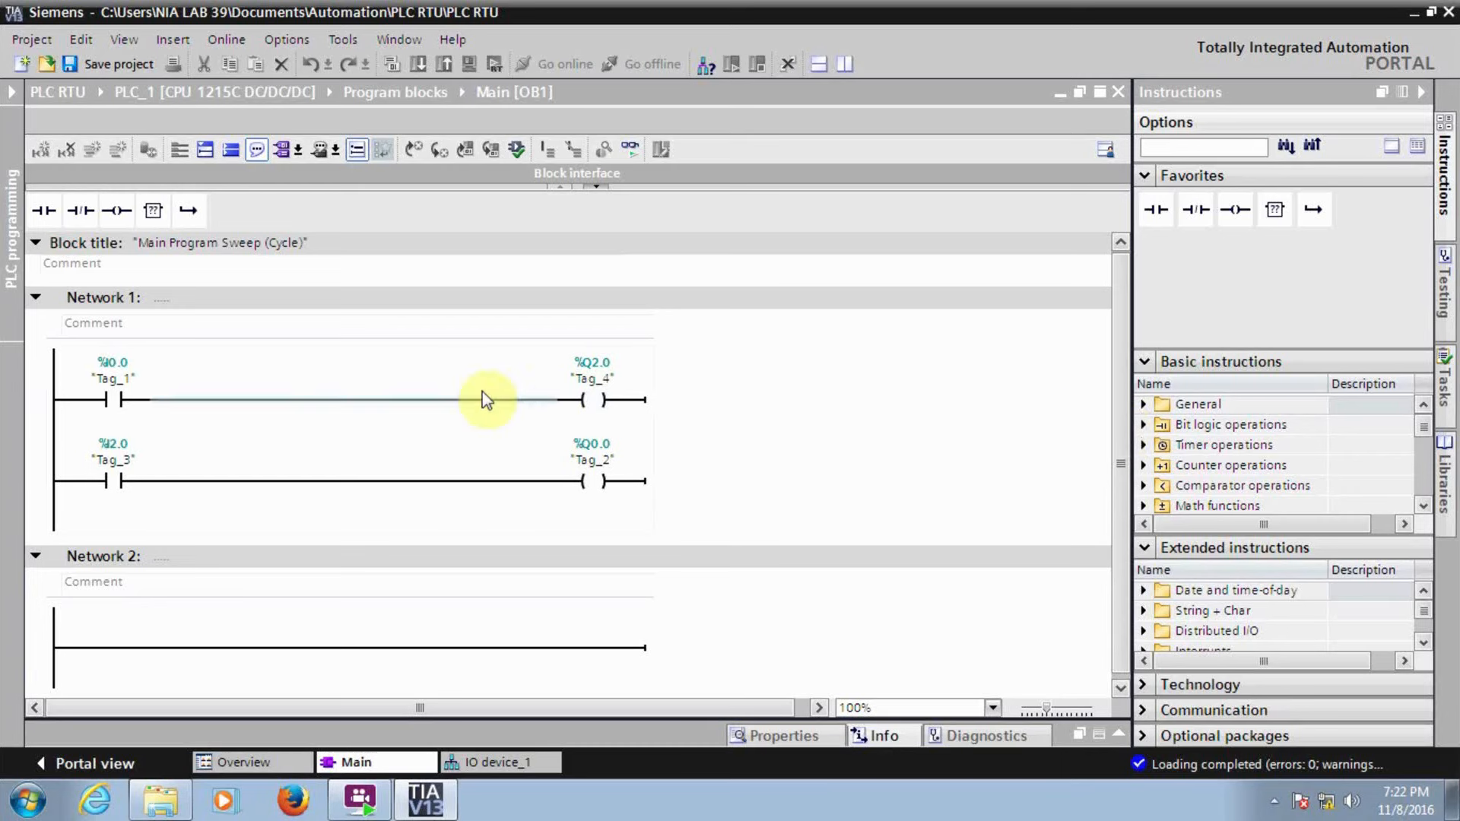
{"action": "left_click", "coordinate": [630, 149]}
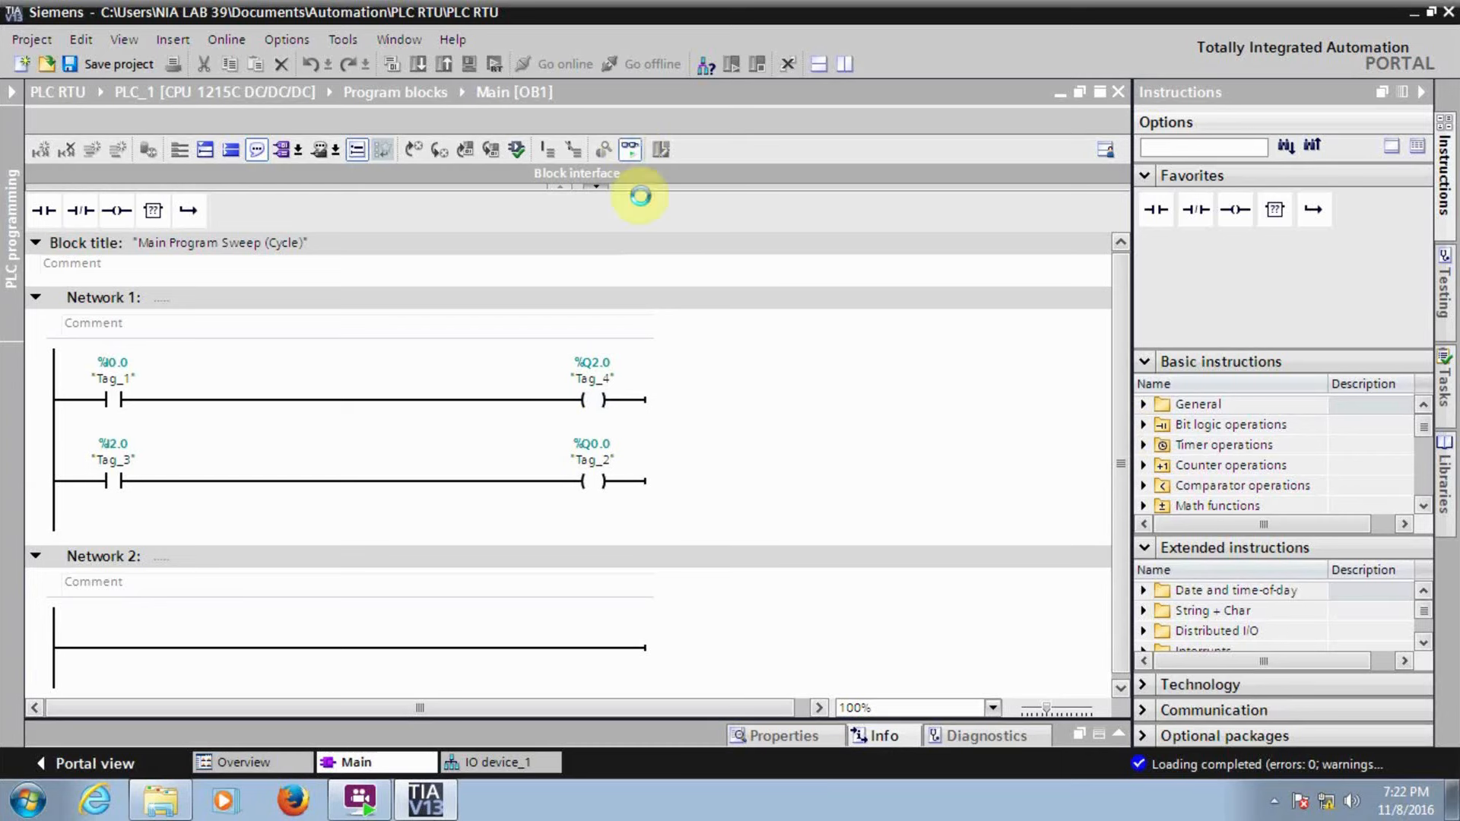